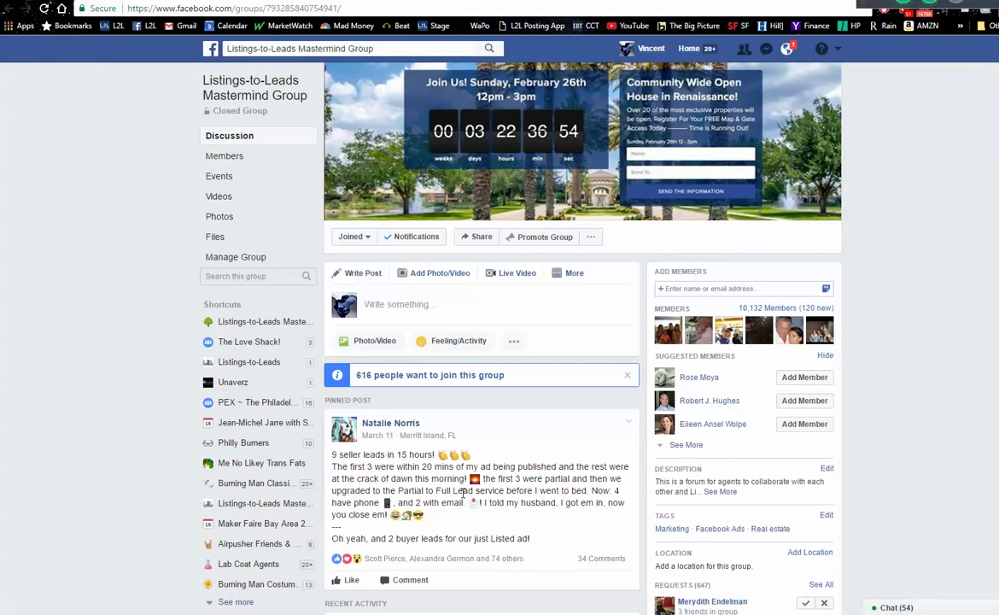
- Scroll further down the Listings-to-Leads Mastermind Group feed on Facebook
{"action": "scroll", "coordinate": [989, 609], "scroll_direction": "down", "scroll_amount": 3}
{"action": "scroll", "coordinate": [557, 234], "scroll_direction": "down", "scroll_amount": 1}
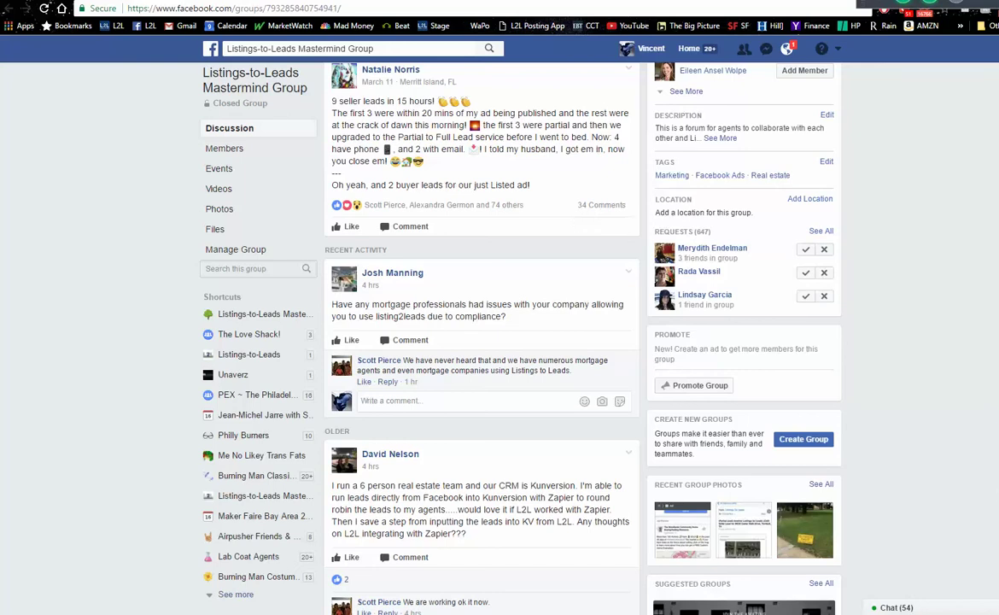
{"action": "scroll", "coordinate": [583, 342], "scroll_direction": "down", "scroll_amount": 6}
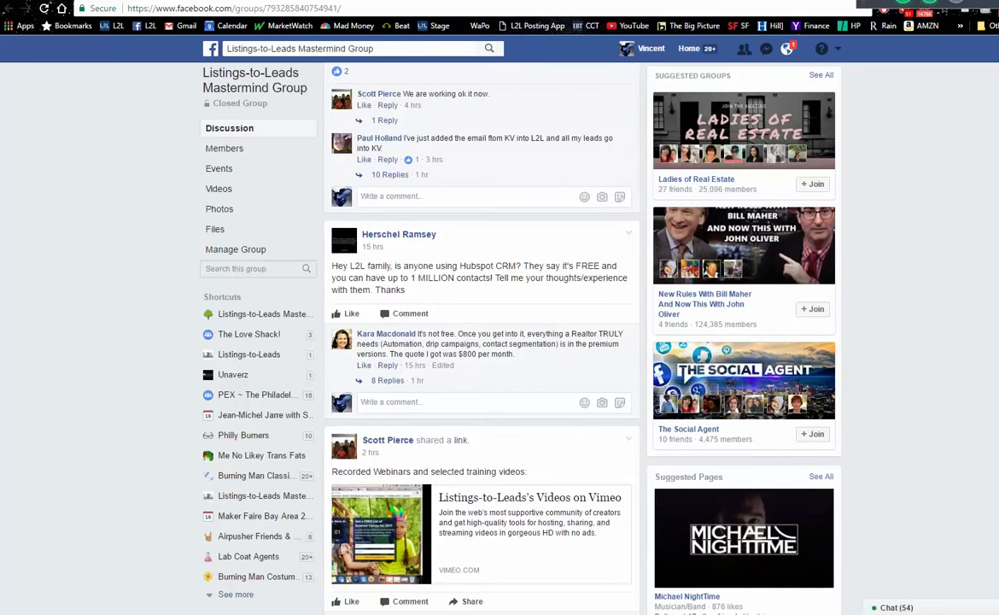
{"action": "scroll", "coordinate": [478, 342], "scroll_direction": "down", "scroll_amount": 6}
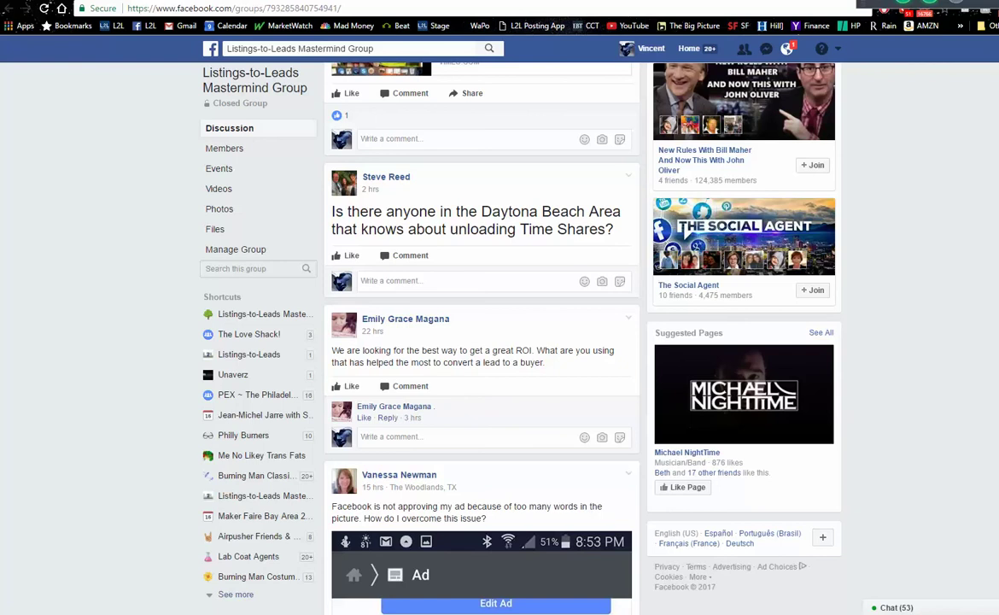
{"action": "scroll", "coordinate": [478, 341], "scroll_direction": "down", "scroll_amount": 6}
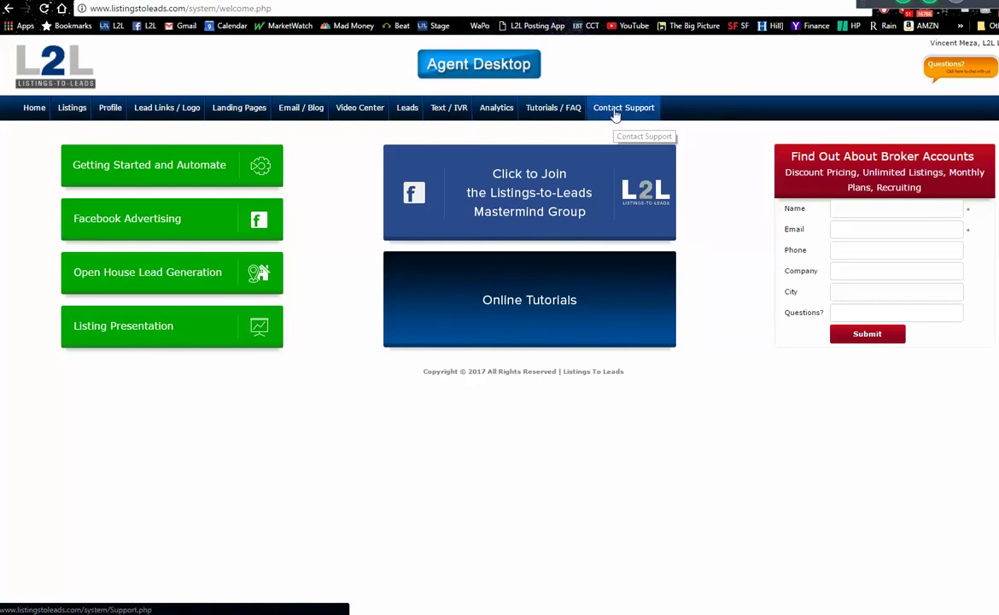
- Go to the Listings page in L2L Agent Desktop
{"action": "left_click", "coordinate": [72, 111]}
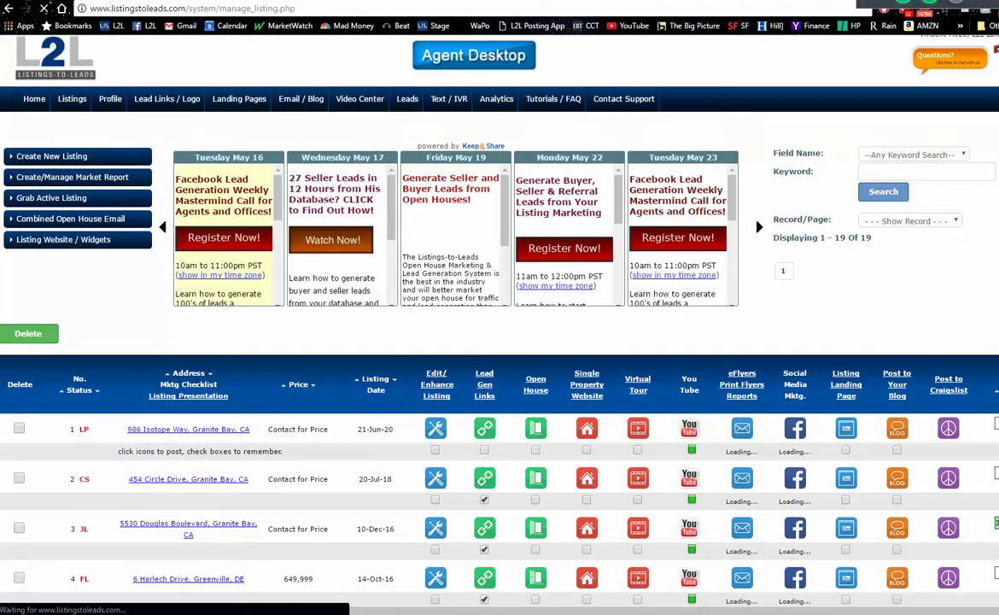
{"action": "scroll", "coordinate": [499, 341], "scroll_direction": "down", "scroll_amount": 3}
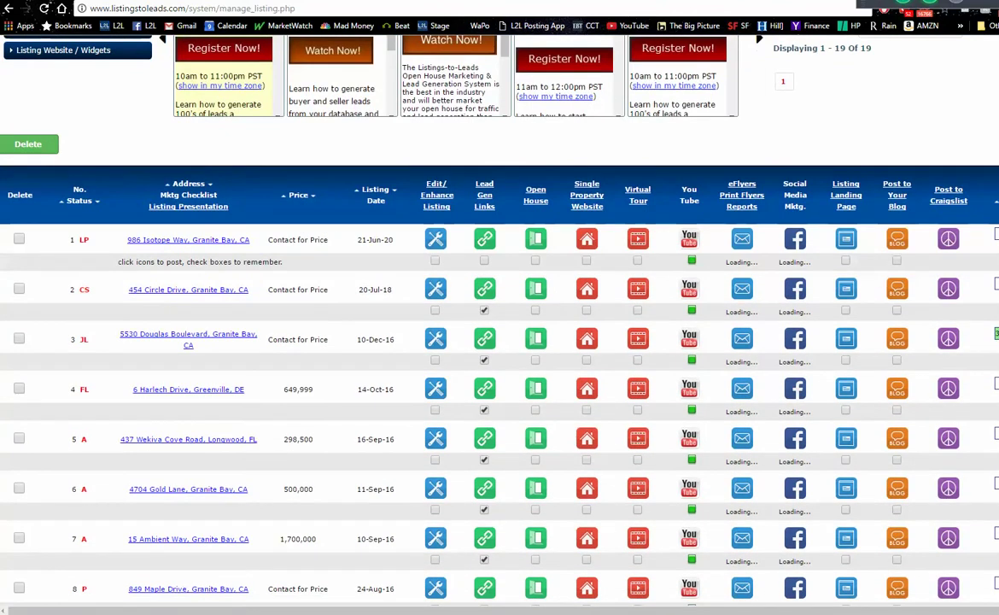
{"action": "scroll", "coordinate": [500, 342], "scroll_direction": "up", "scroll_amount": 3}
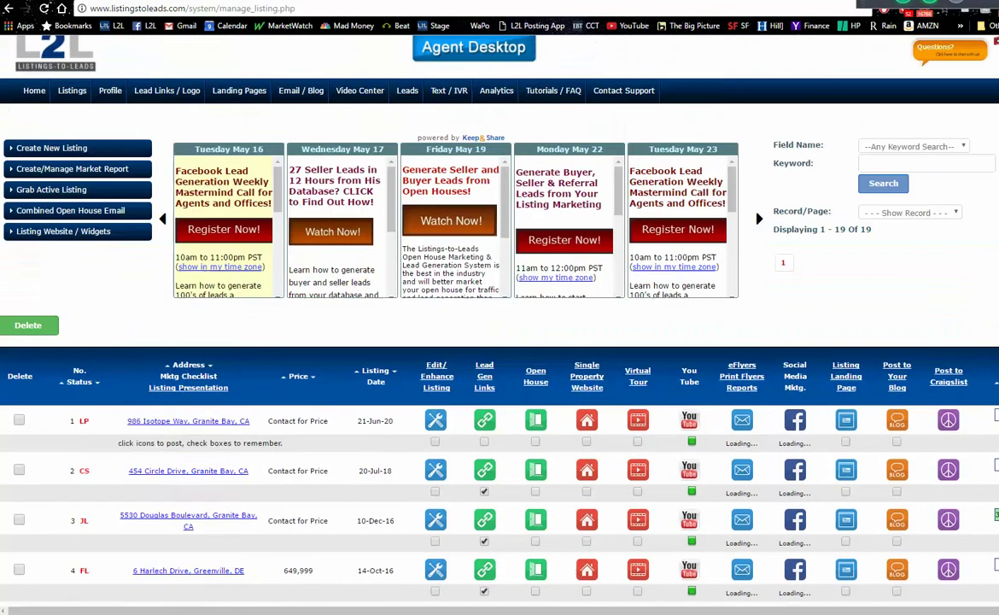
- Open Landing Pages and preview templates such as Property Valuation PLUS and Empty Nester Plus
{"action": "left_click", "coordinate": [252, 103]}
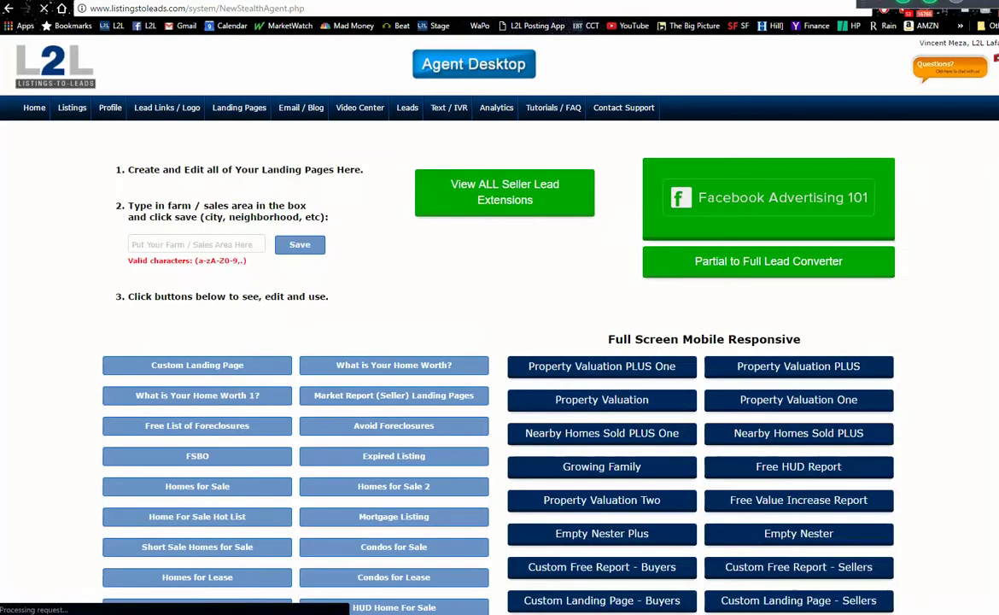
{"action": "scroll", "coordinate": [728, 410], "scroll_direction": "down", "scroll_amount": 1}
{"action": "scroll", "coordinate": [798, 320], "scroll_direction": "down", "scroll_amount": 1}
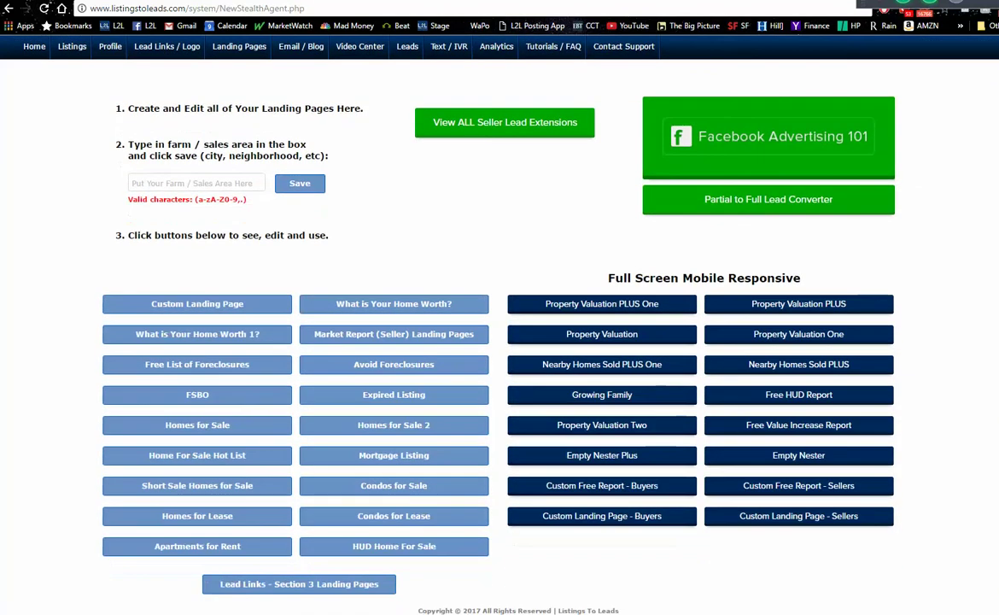
{"action": "mouse_move", "coordinate": [798, 307]}
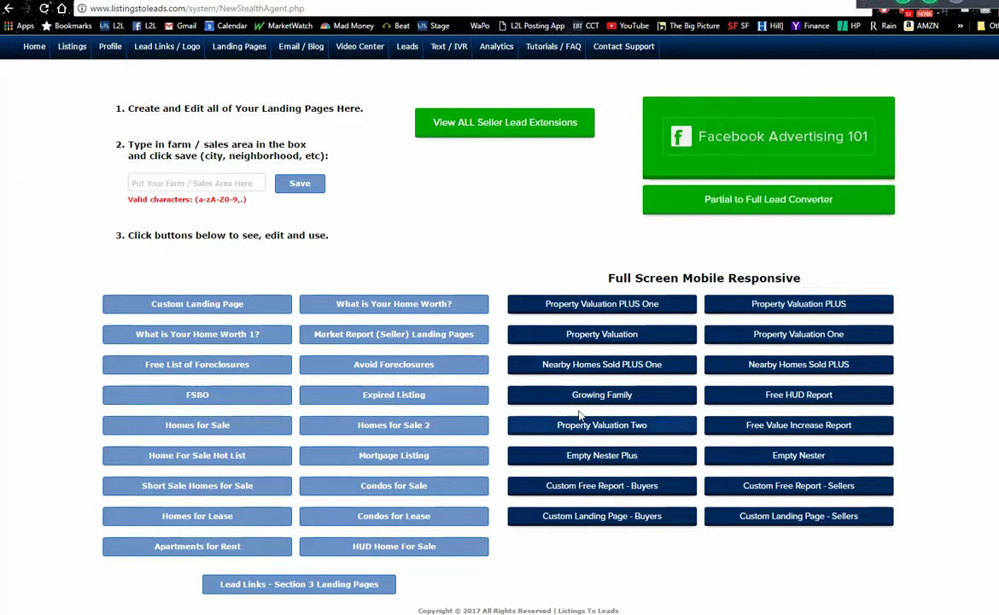
{"action": "mouse_move", "coordinate": [626, 459]}
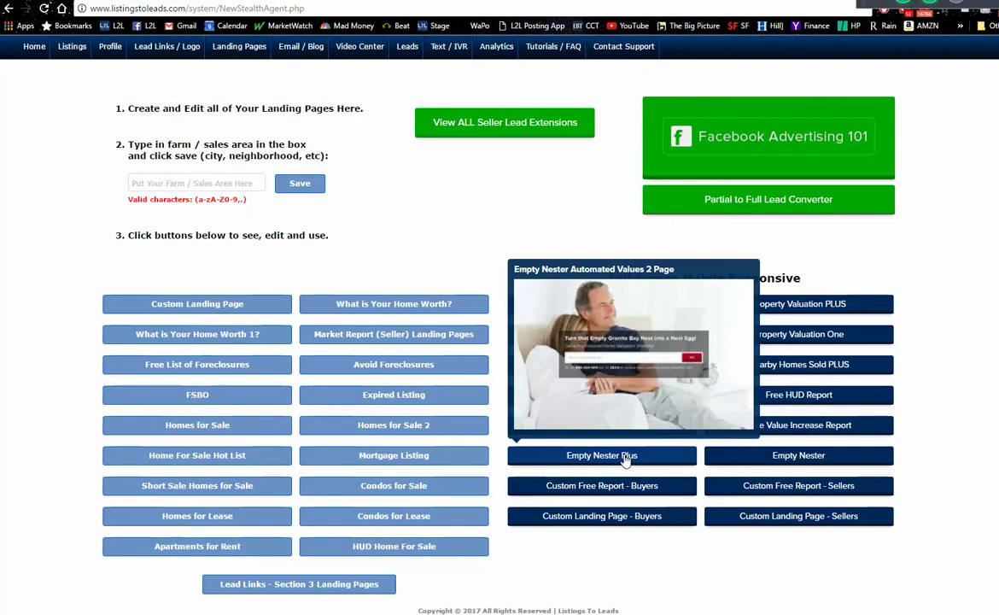
{"action": "mouse_move", "coordinate": [569, 401]}
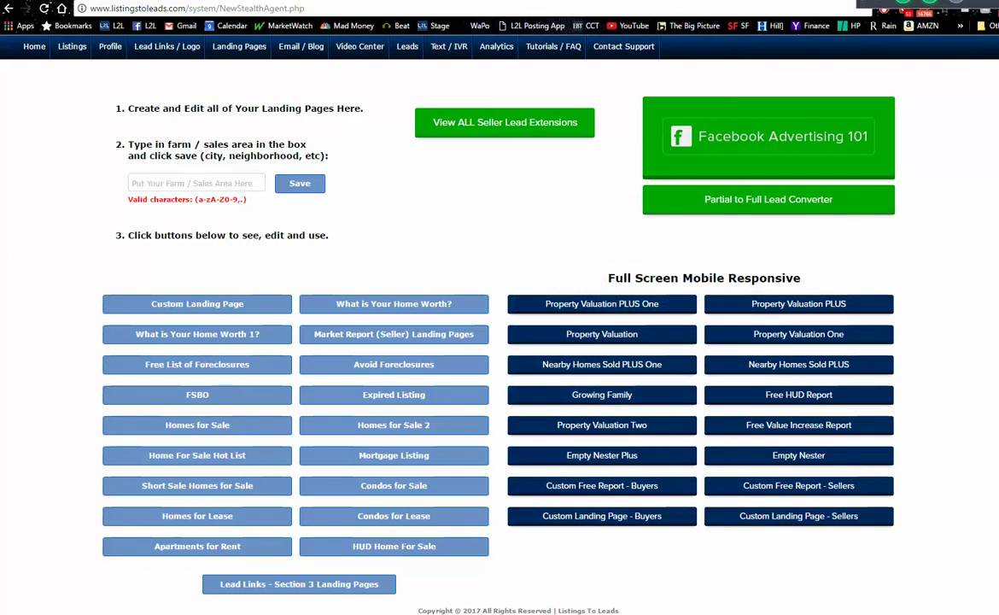
{"action": "scroll", "coordinate": [682, 205], "scroll_direction": "up", "scroll_amount": 1}
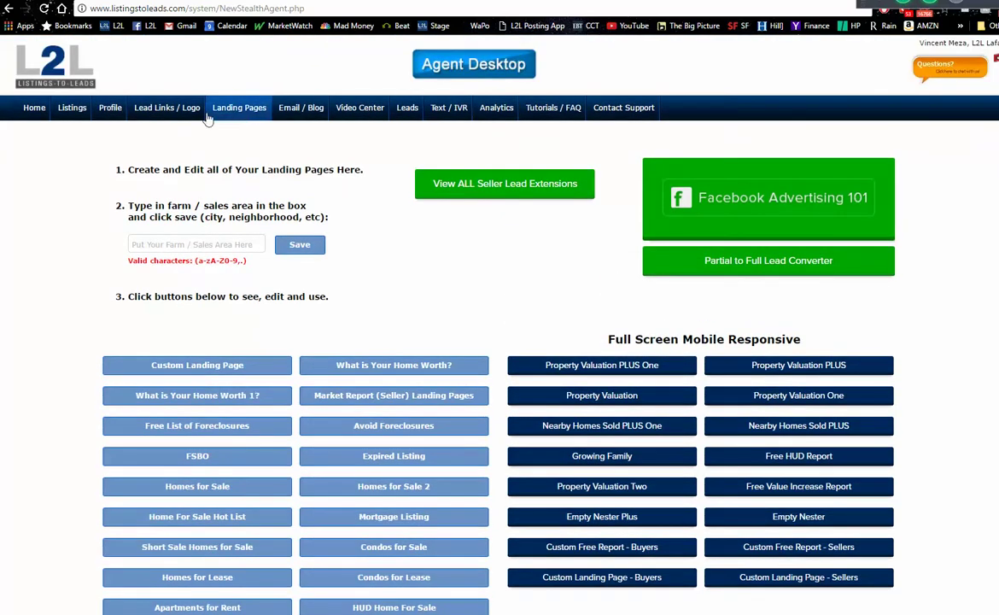
- Return to the 19-listing table and open row 3's Granite Bay marketing checklist
{"action": "left_click", "coordinate": [73, 109]}
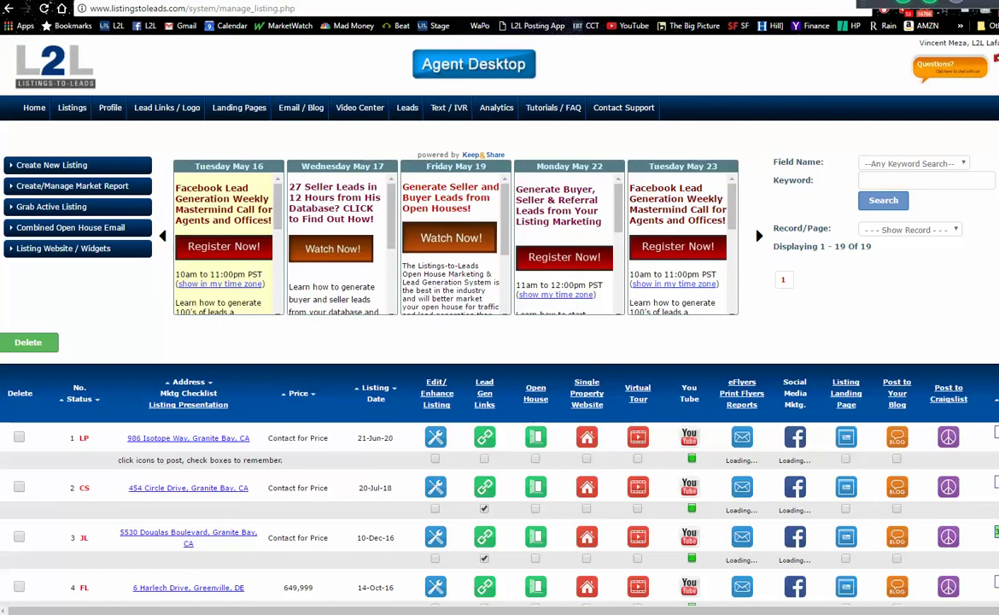
{"action": "scroll", "coordinate": [624, 85], "scroll_direction": "down", "scroll_amount": 3}
{"action": "scroll", "coordinate": [499, 342], "scroll_direction": "down", "scroll_amount": 1}
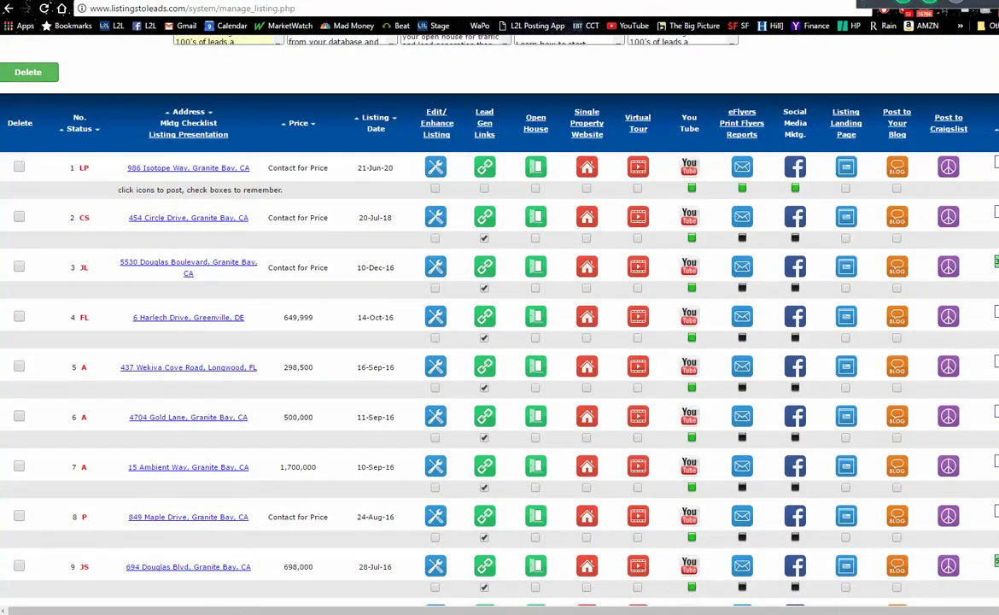
{"action": "scroll", "coordinate": [111, 431], "scroll_direction": "right", "scroll_amount": 1}
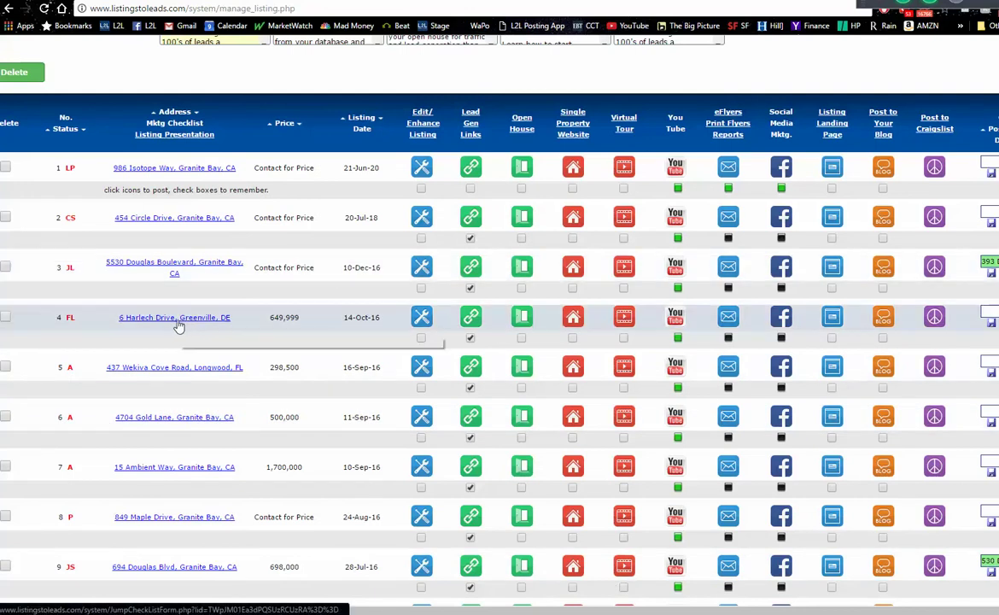
{"action": "mouse_move", "coordinate": [71, 270]}
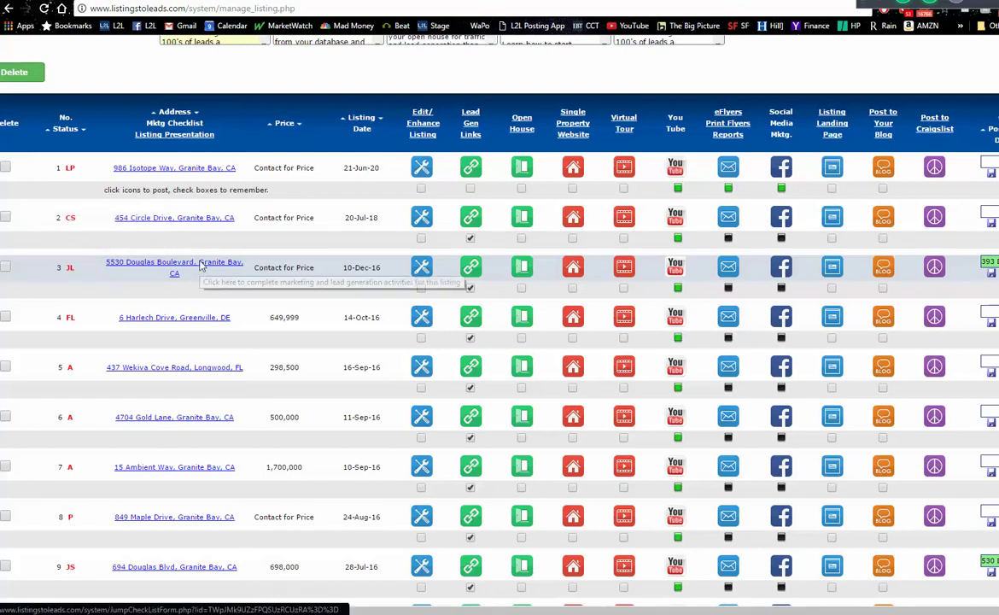
{"action": "left_click", "coordinate": [202, 266]}
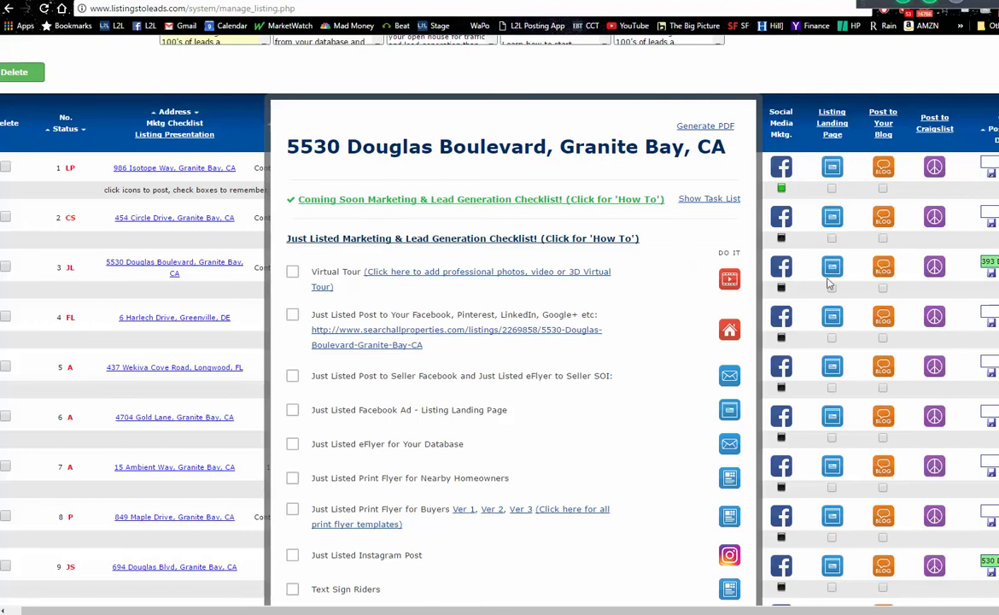
- Expand the Open House and Pending task lists for the Granite Bay listing, then close the checklist
{"action": "scroll", "coordinate": [500, 324], "scroll_direction": "down", "scroll_amount": 4}
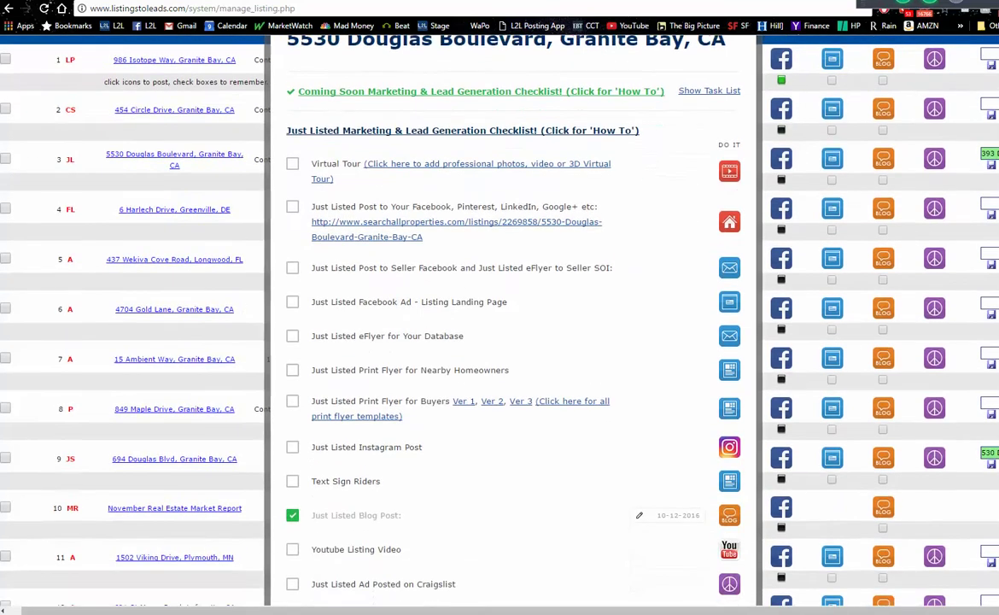
{"action": "scroll", "coordinate": [499, 325], "scroll_direction": "down", "scroll_amount": 2}
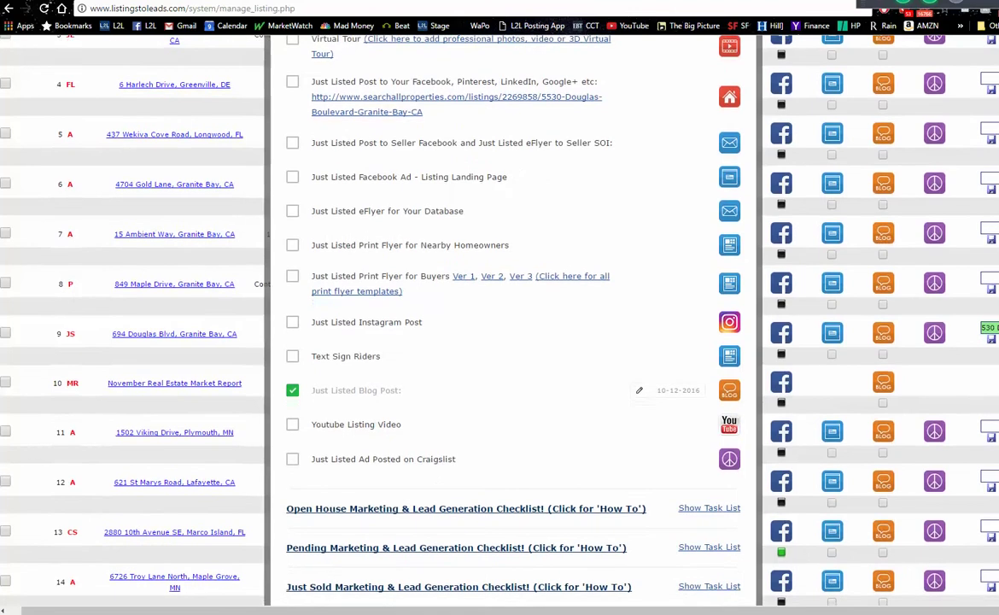
{"action": "scroll", "coordinate": [499, 324], "scroll_direction": "down", "scroll_amount": 3}
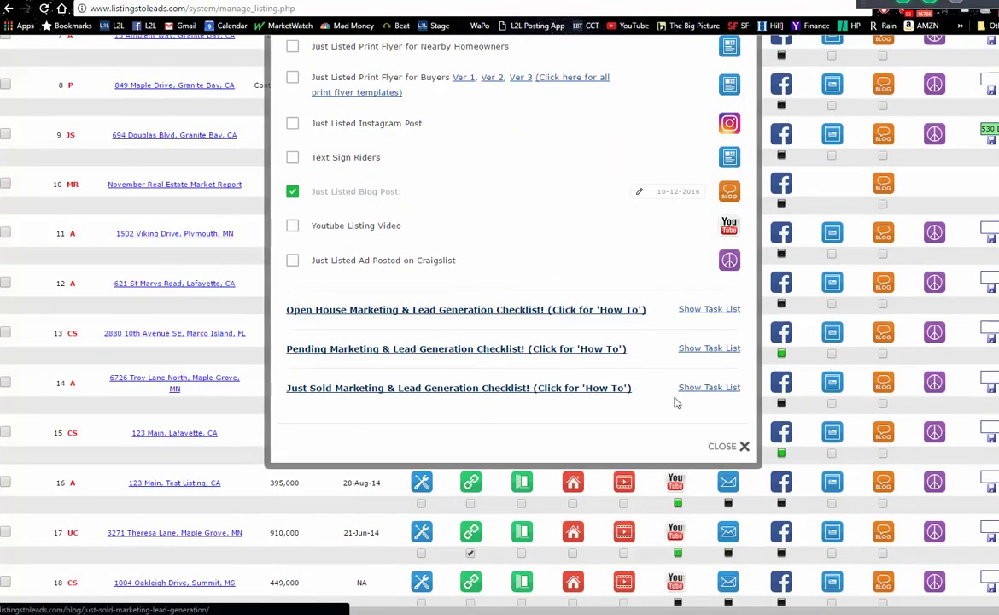
{"action": "left_click", "coordinate": [710, 311]}
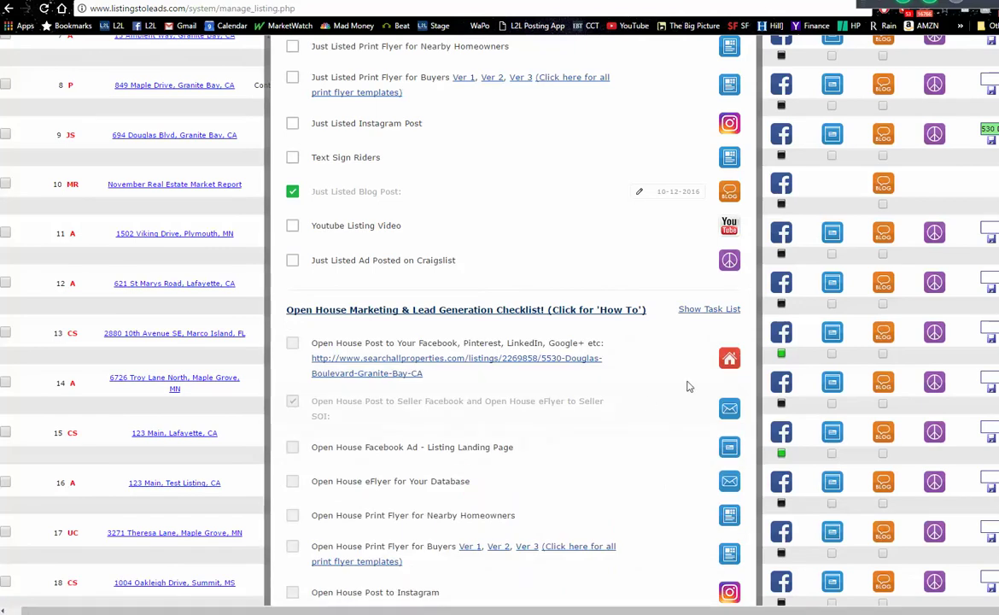
{"action": "scroll", "coordinate": [512, 342], "scroll_direction": "down", "scroll_amount": 3}
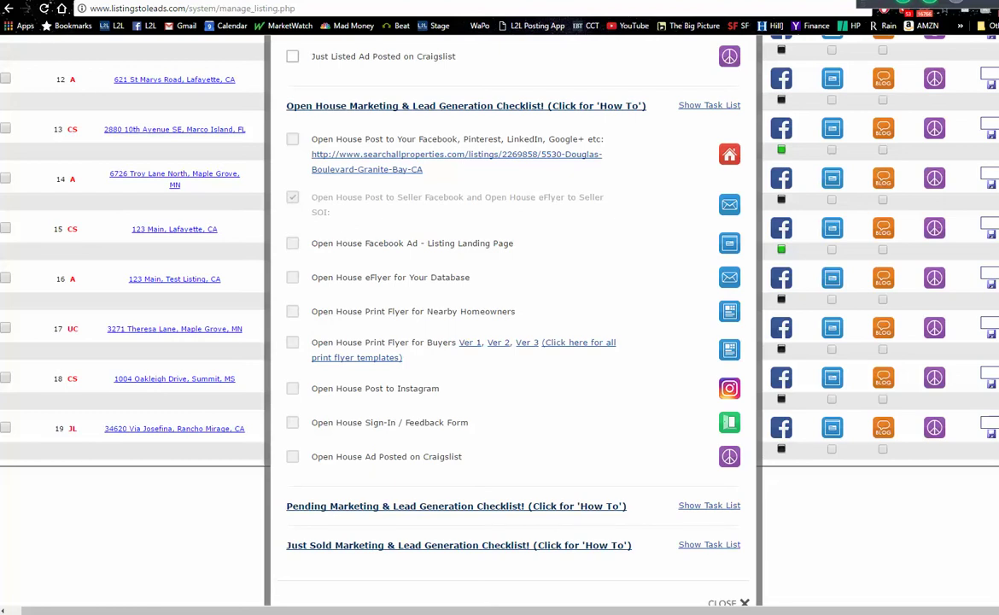
{"action": "scroll", "coordinate": [512, 308], "scroll_direction": "down", "scroll_amount": 1}
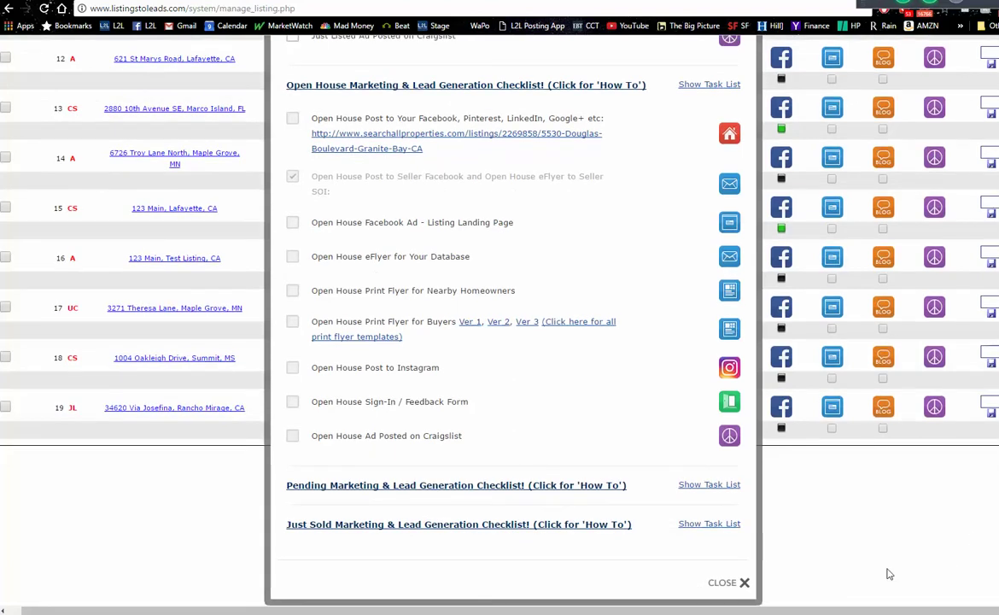
{"action": "left_click", "coordinate": [707, 485]}
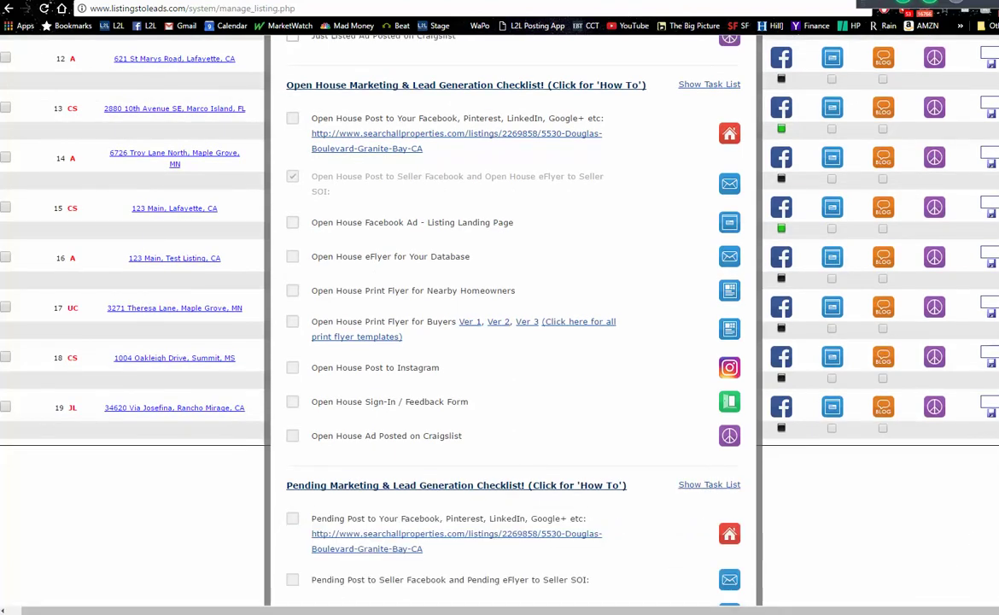
{"action": "scroll", "coordinate": [512, 307], "scroll_direction": "down", "scroll_amount": 3}
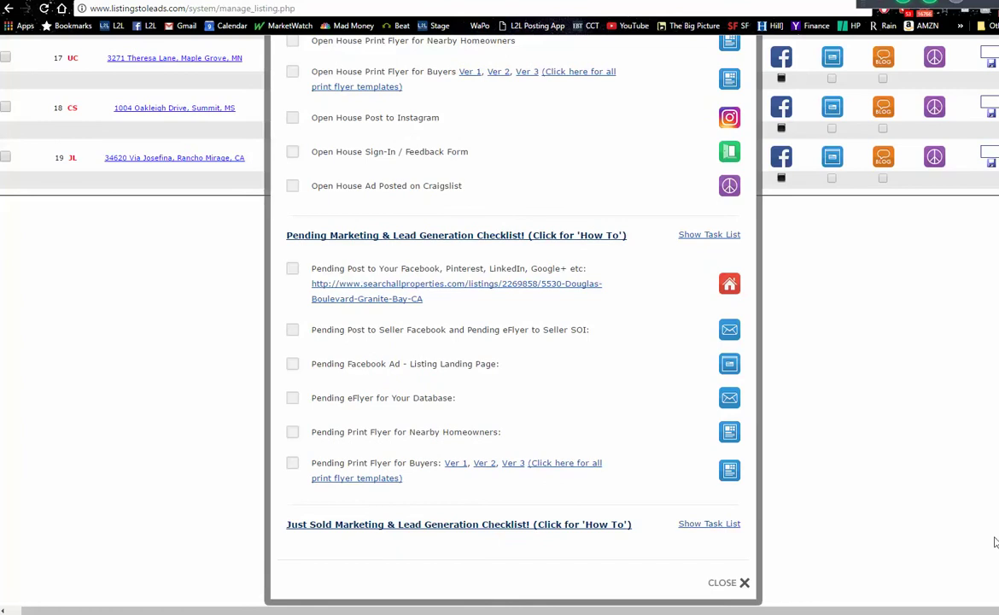
{"action": "left_click", "coordinate": [725, 584]}
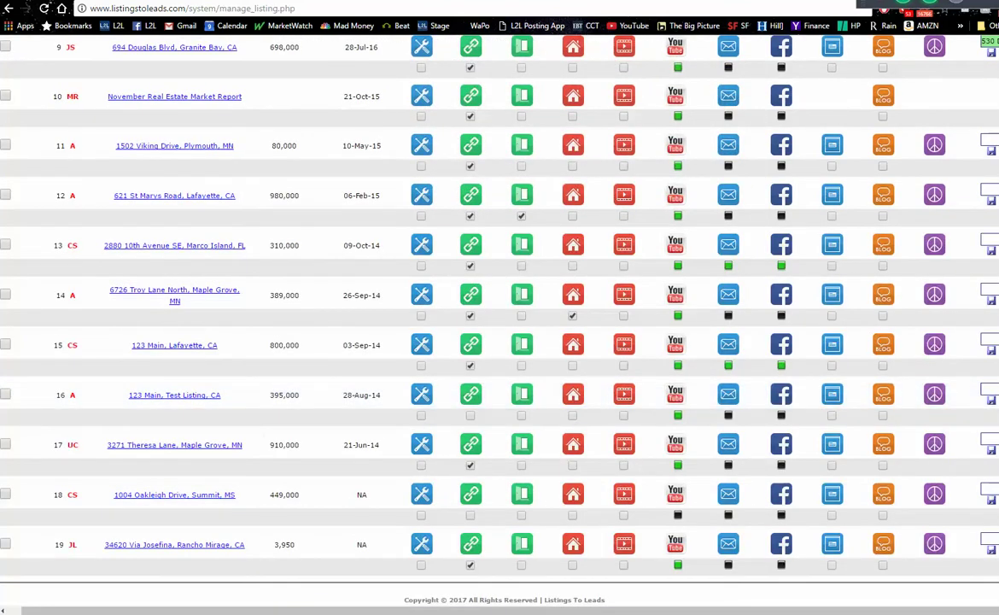
{"action": "scroll", "coordinate": [499, 308], "scroll_direction": "up", "scroll_amount": 7}
{"action": "scroll", "coordinate": [499, 307], "scroll_direction": "down", "scroll_amount": 1}
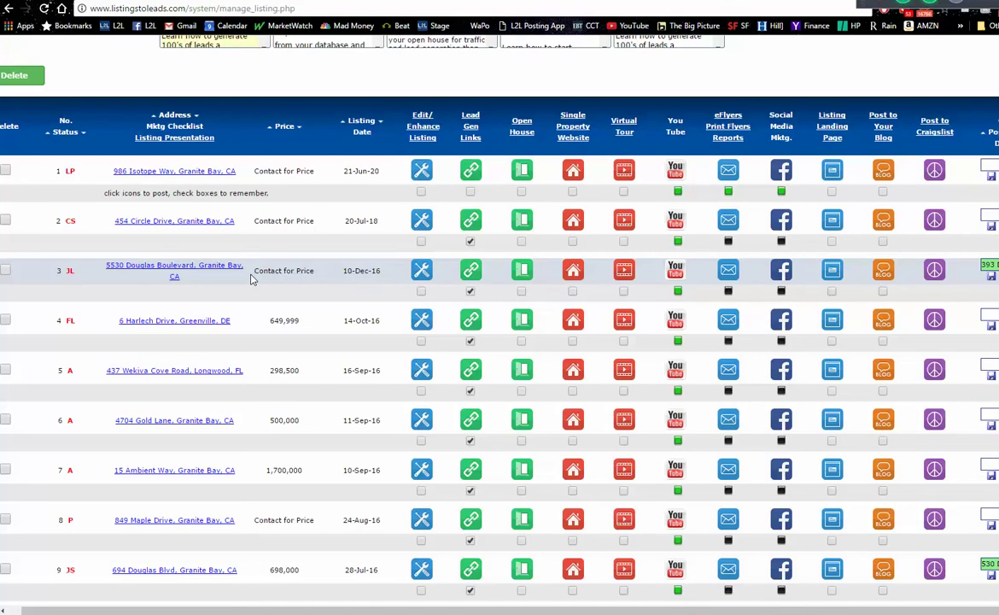
{"action": "left_click", "coordinate": [573, 270]}
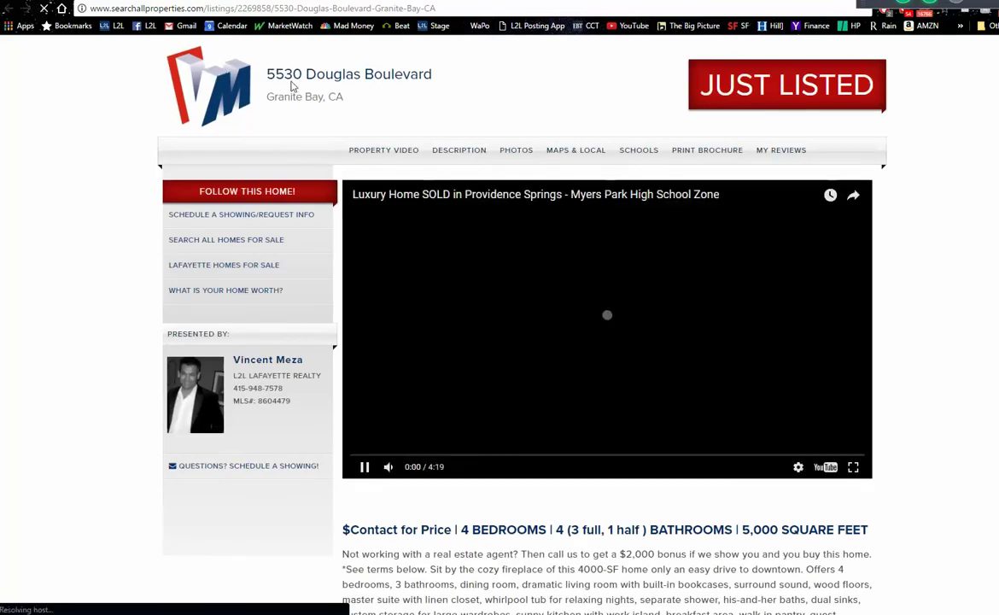
{"action": "left_click", "coordinate": [368, 466]}
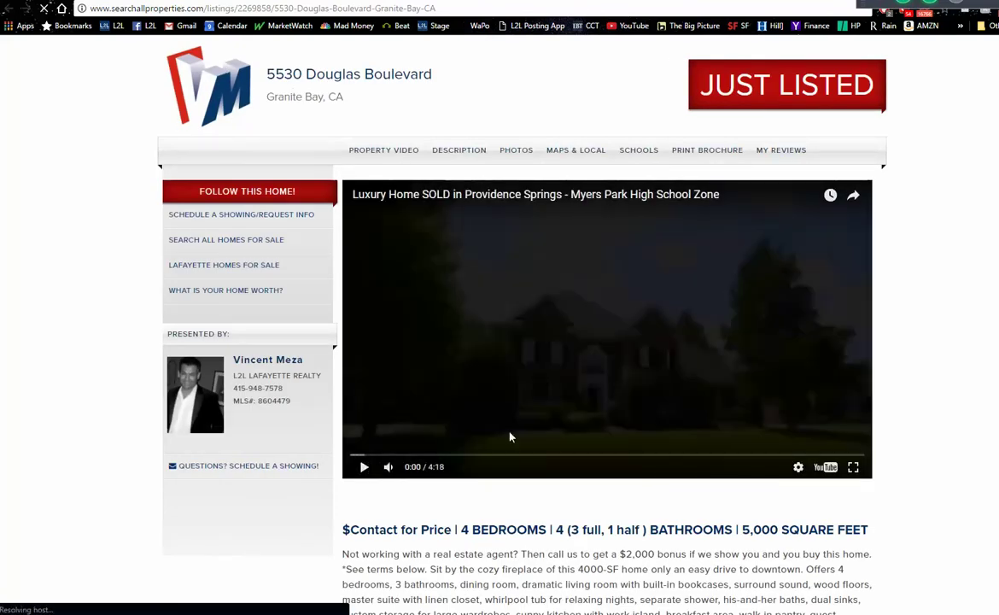
{"action": "left_click", "coordinate": [365, 467]}
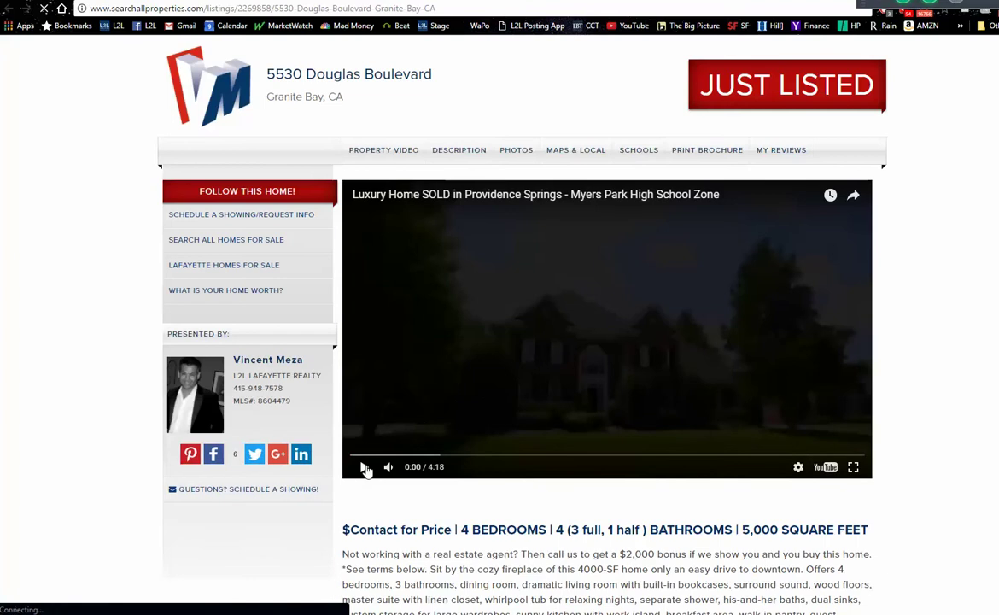
{"action": "left_click", "coordinate": [364, 467]}
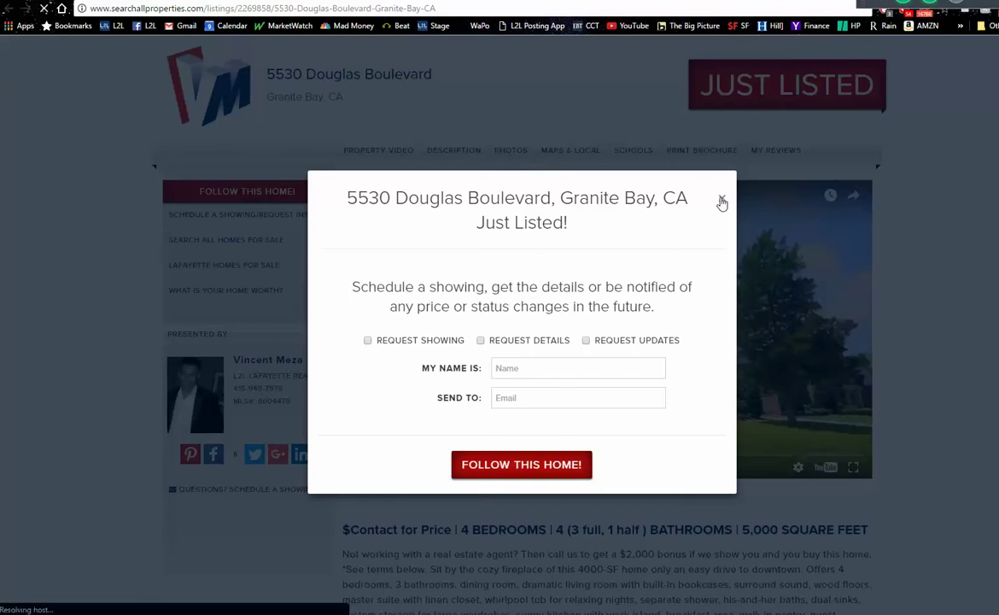
{"action": "left_click", "coordinate": [721, 202]}
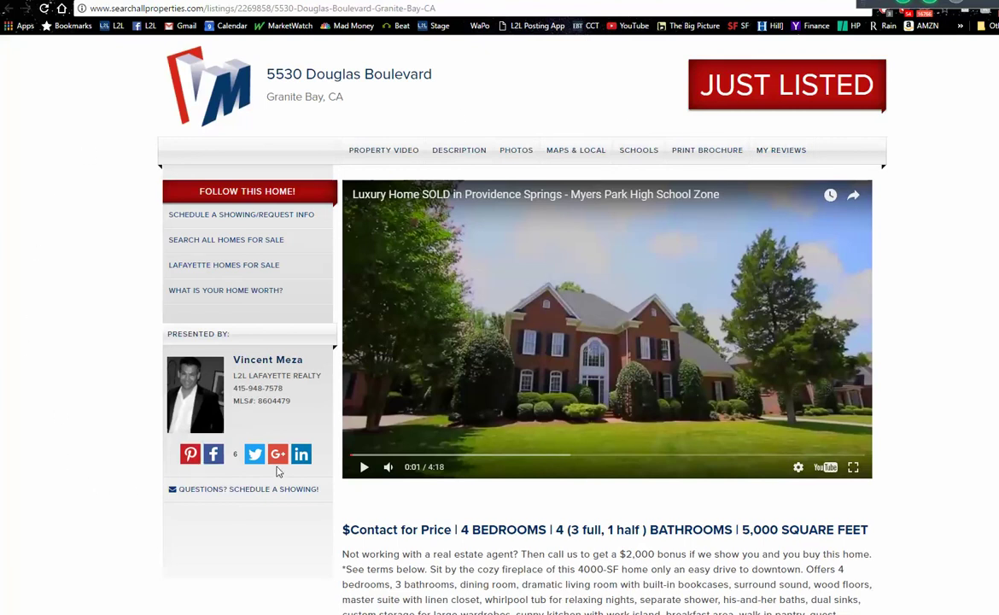
{"action": "left_click", "coordinate": [213, 457]}
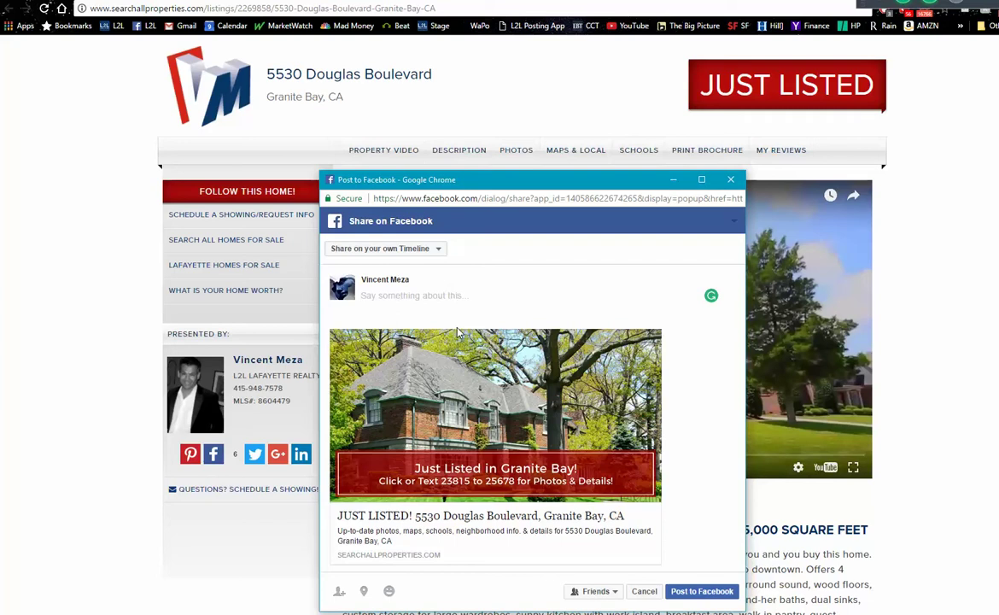
- Close the Facebook share popup without posting and confirm leaving the site
{"action": "left_click", "coordinate": [733, 179]}
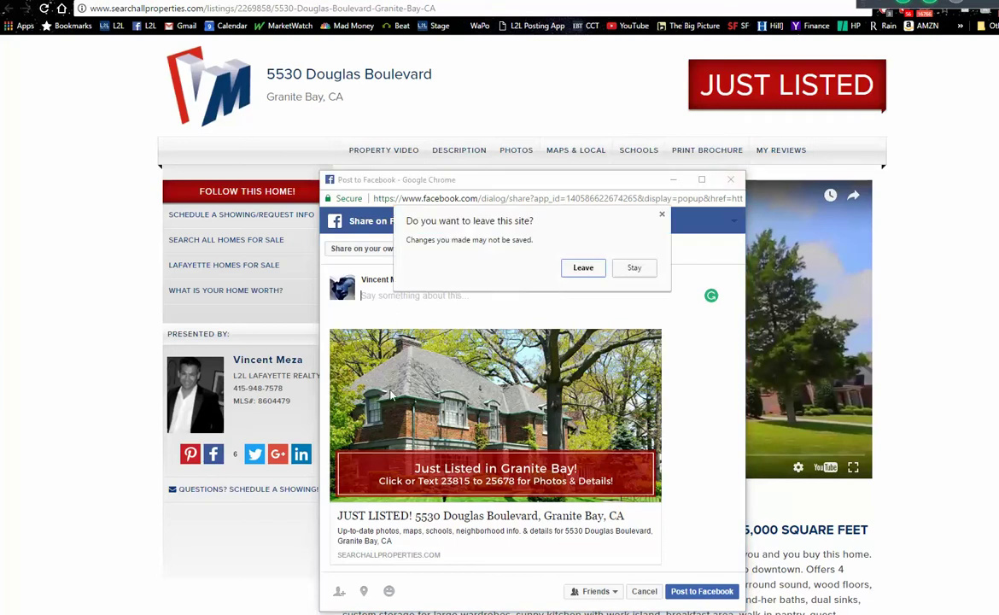
{"action": "left_click", "coordinate": [572, 268]}
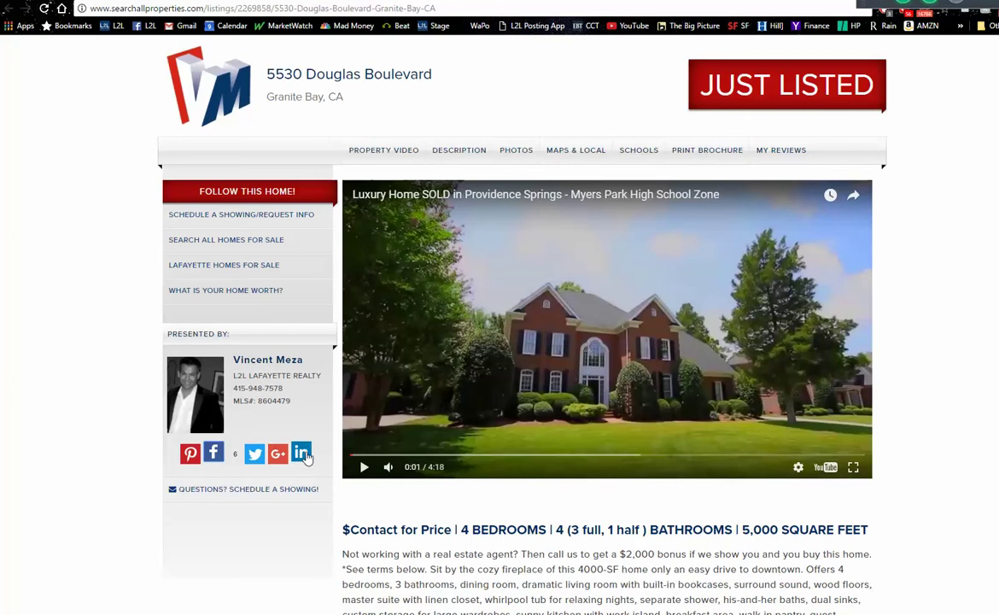
{"action": "left_click", "coordinate": [304, 455]}
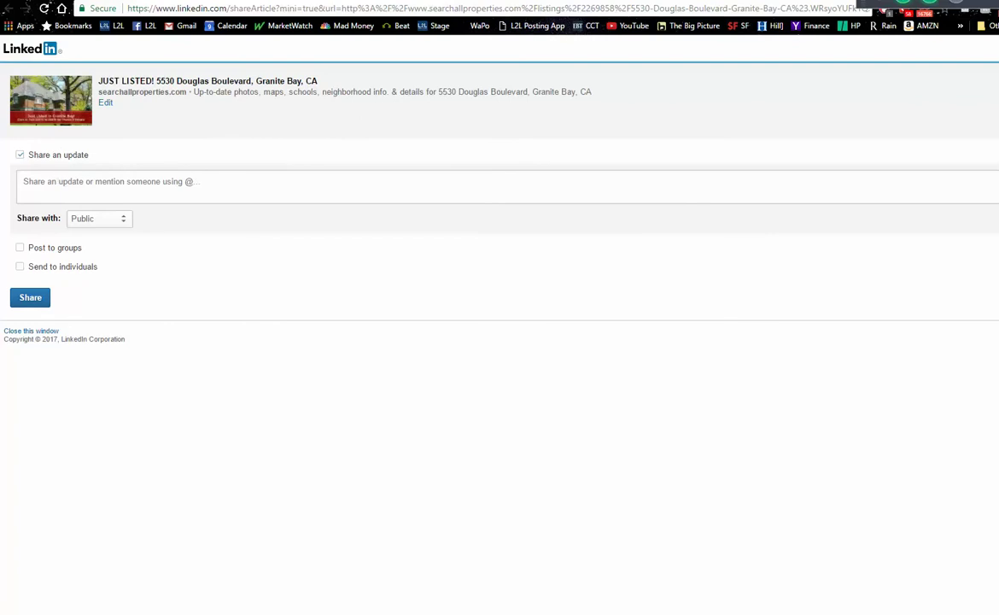
{"action": "key", "text": "ctrl+w"}
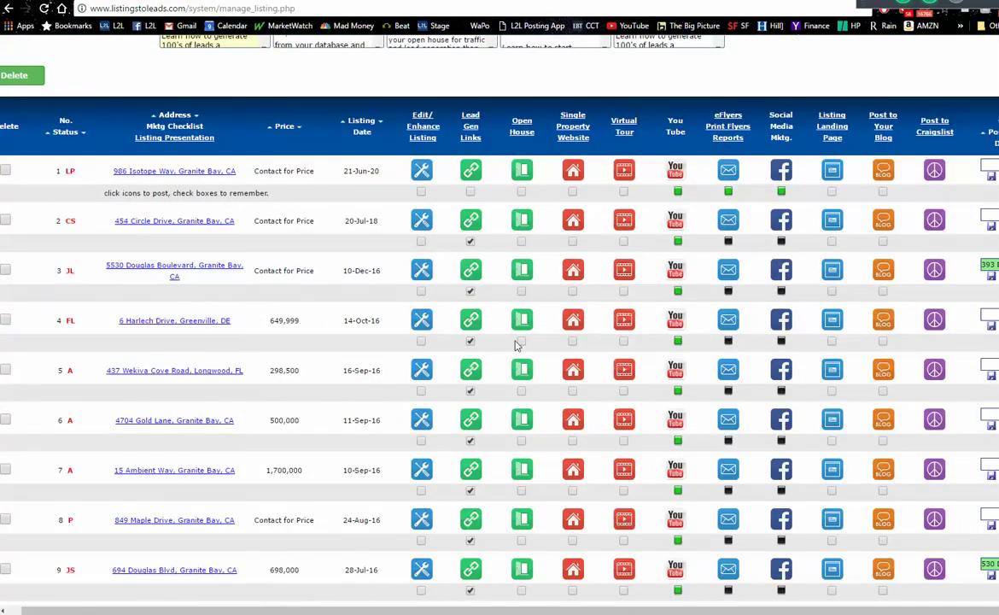
- Preview the branded Property Video Virtual Tour for row 3, then close the tour links
{"action": "left_click", "coordinate": [628, 271]}
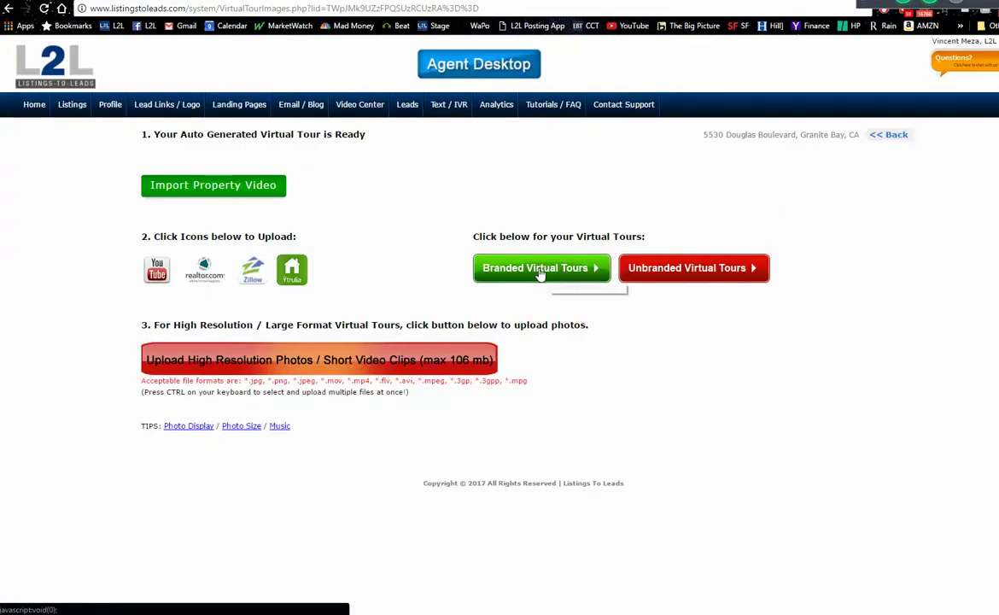
{"action": "left_click", "coordinate": [536, 270]}
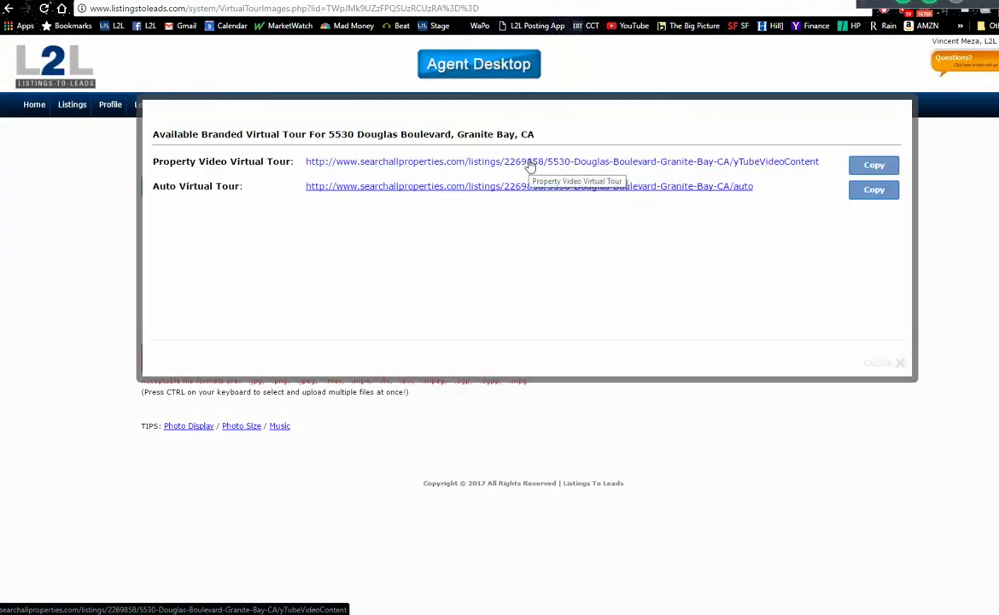
{"action": "left_click", "coordinate": [748, 162]}
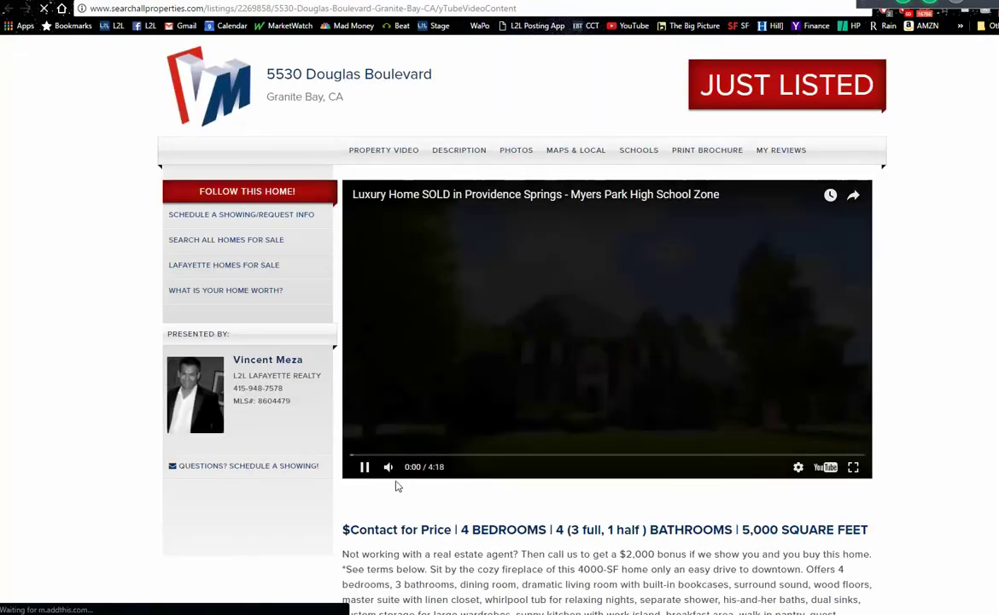
{"action": "left_click", "coordinate": [366, 468]}
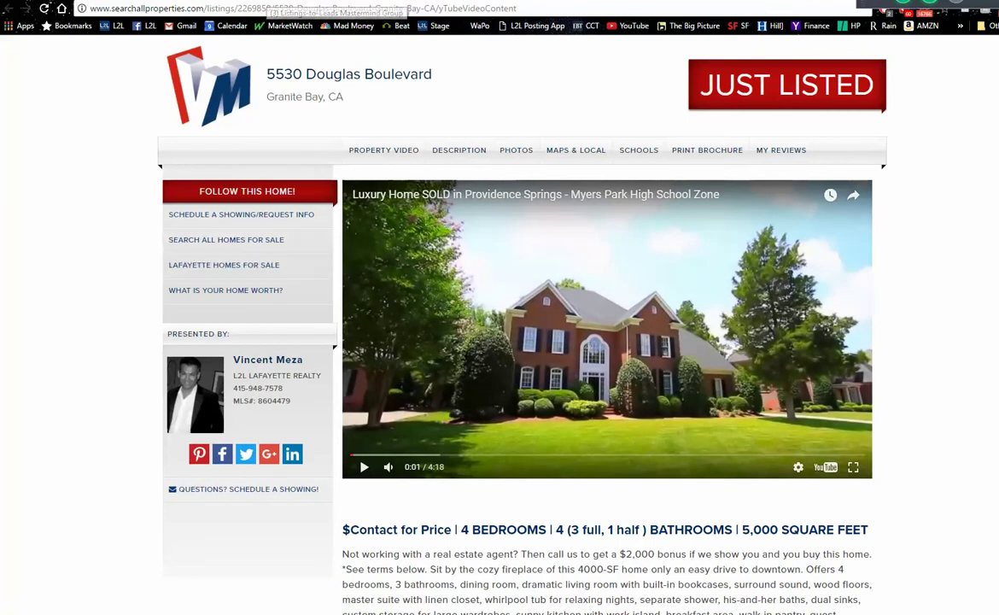
{"action": "mouse_move", "coordinate": [248, 8]}
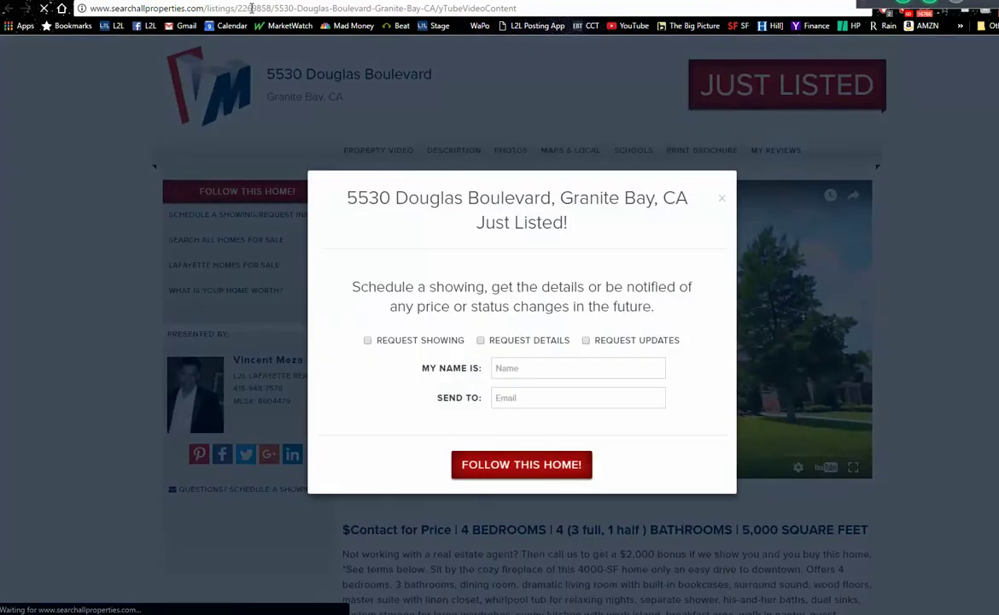
{"action": "left_click", "coordinate": [720, 201]}
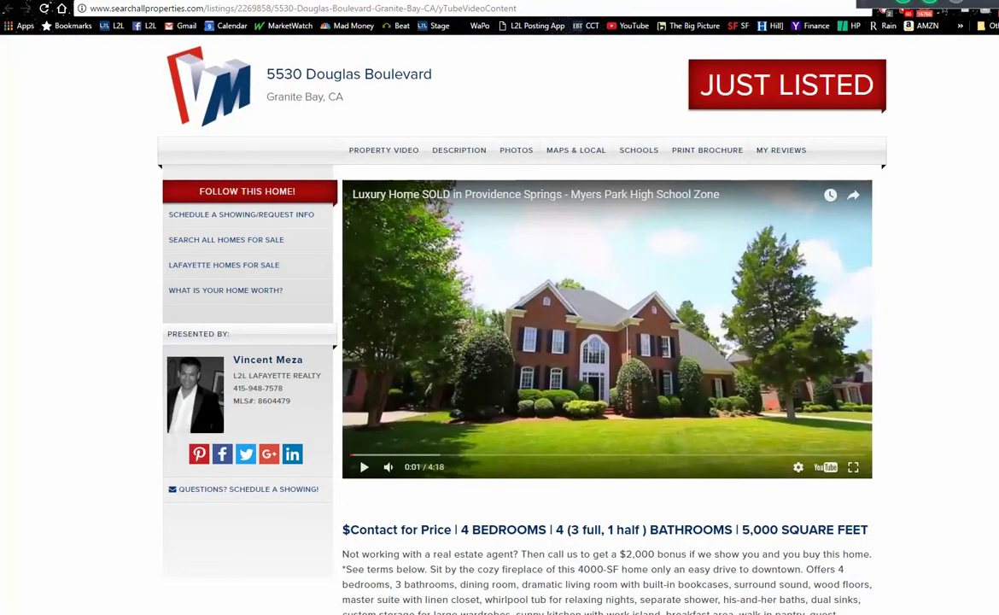
{"action": "key", "text": "ctrl+w"}
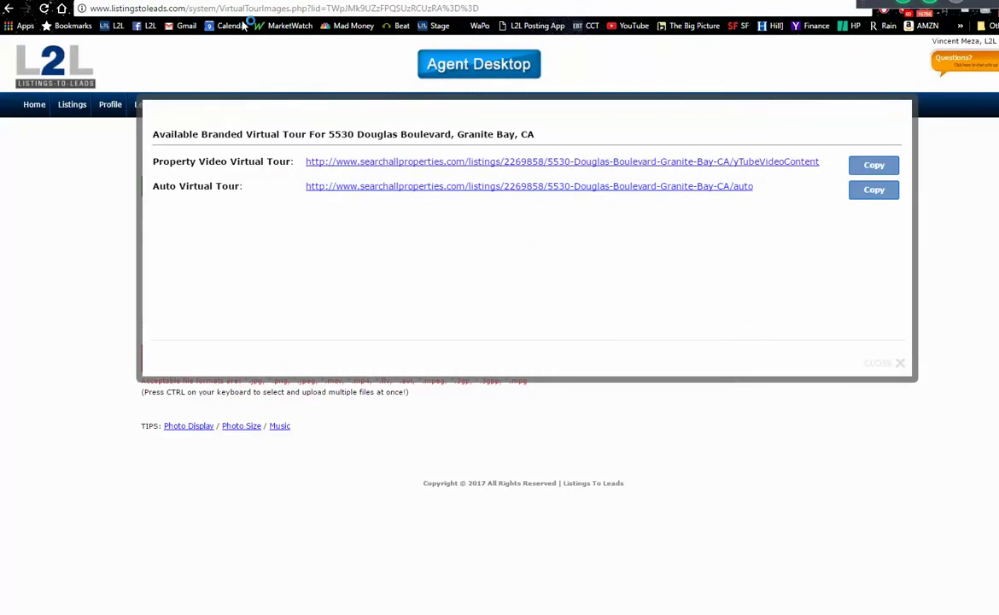
{"action": "left_click", "coordinate": [899, 365]}
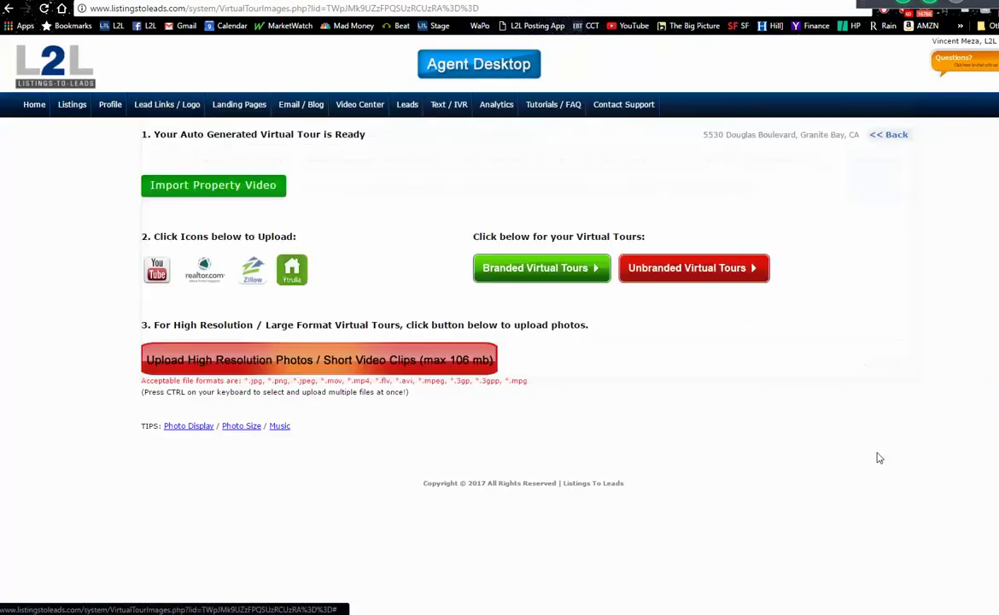
- Go back from the virtual tour page to manage_listing.php
{"action": "left_click", "coordinate": [7, 9]}
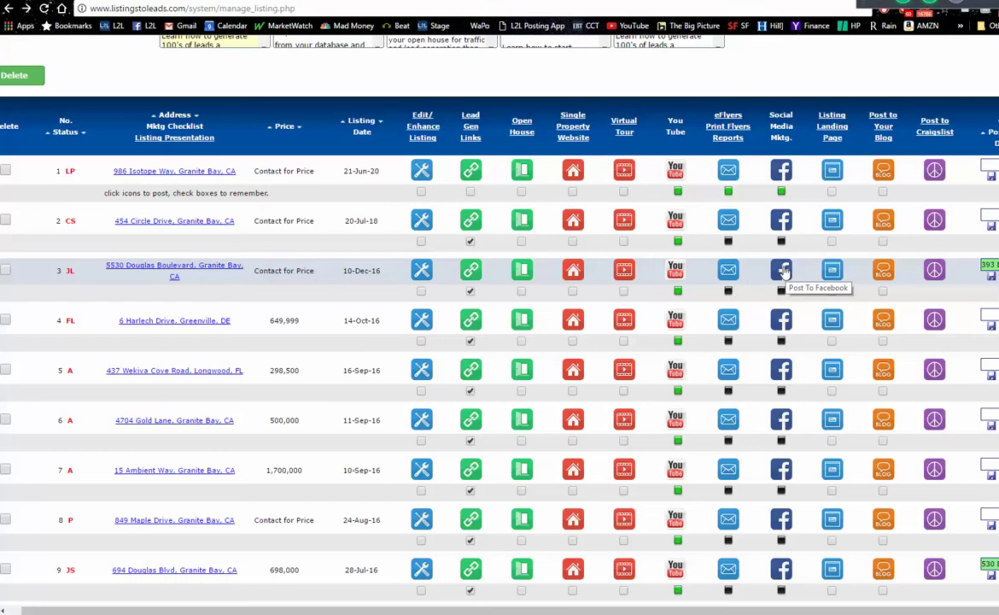
- Open row 3's eFlyers and read through the Seller Engagement Email preview before closing it
{"action": "left_click", "coordinate": [727, 270]}
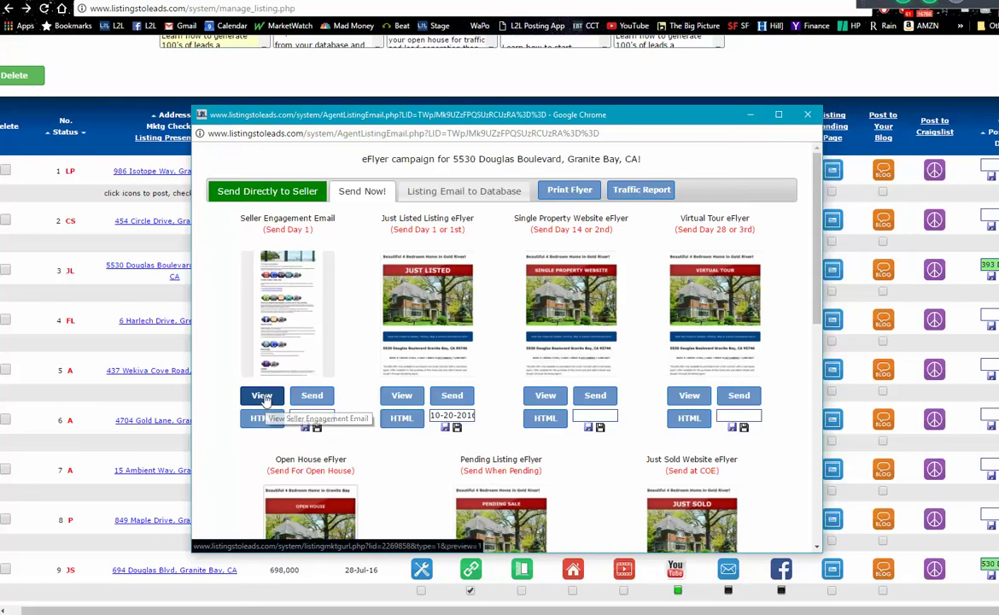
{"action": "left_click", "coordinate": [262, 396]}
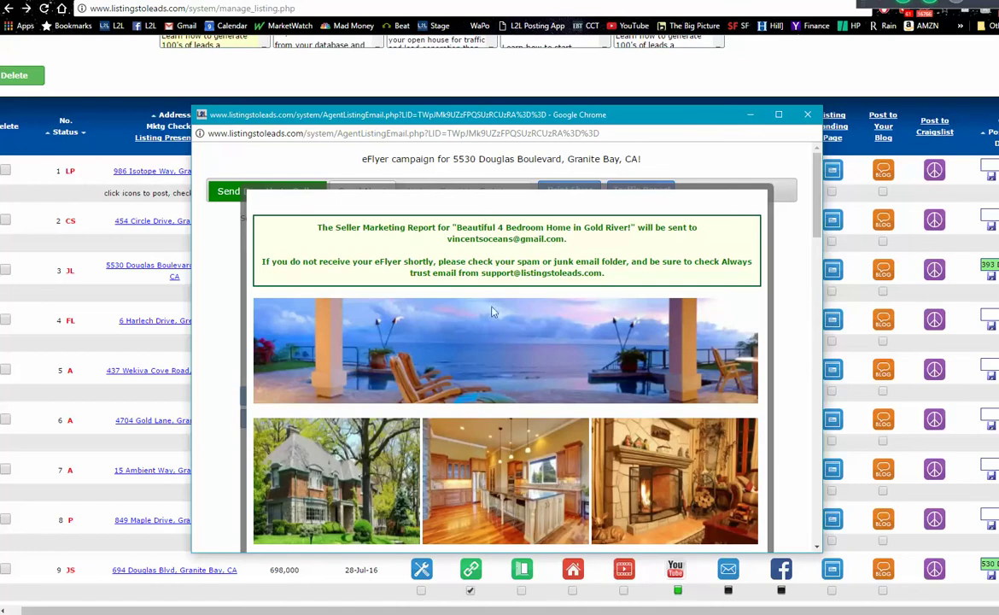
{"action": "scroll", "coordinate": [817, 182], "scroll_direction": "down", "scroll_amount": 1}
{"action": "scroll", "coordinate": [547, 240], "scroll_direction": "down", "scroll_amount": 2}
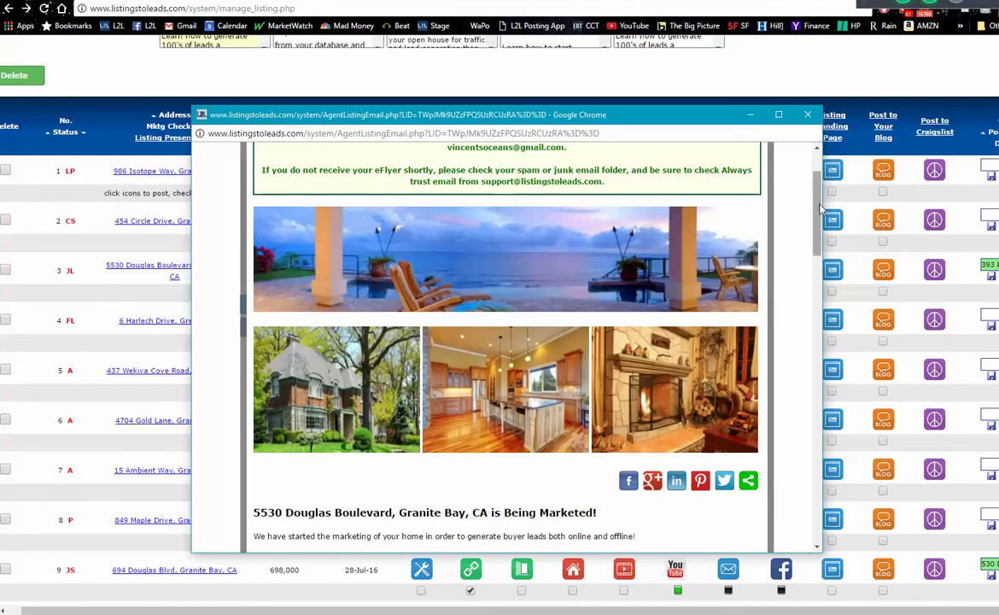
{"action": "scroll", "coordinate": [820, 254], "scroll_direction": "down", "scroll_amount": 5}
{"action": "left_click_drag", "start_coordinate": [820, 255], "coordinate": [785, 530]}
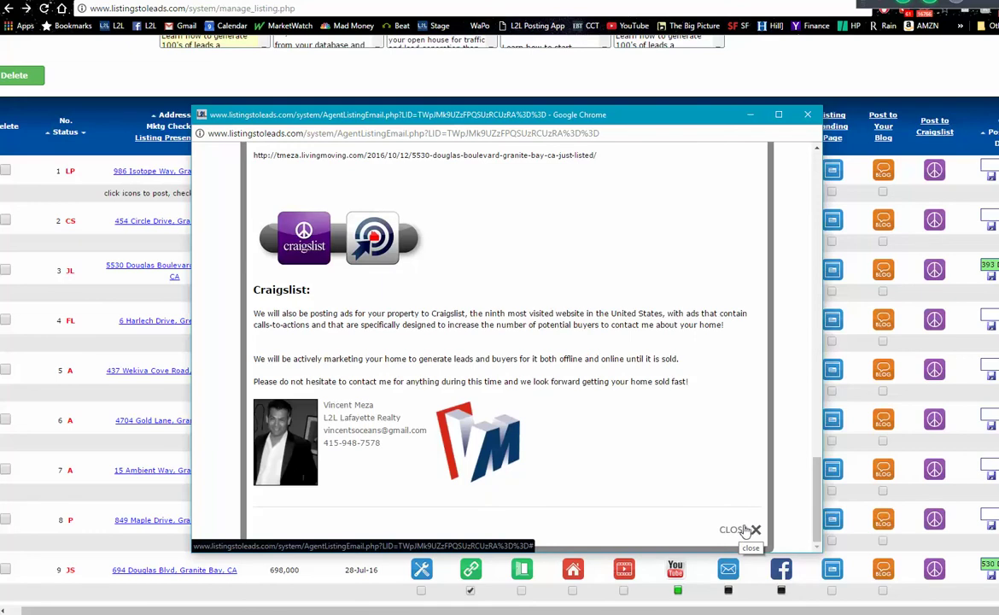
{"action": "left_click", "coordinate": [738, 530]}
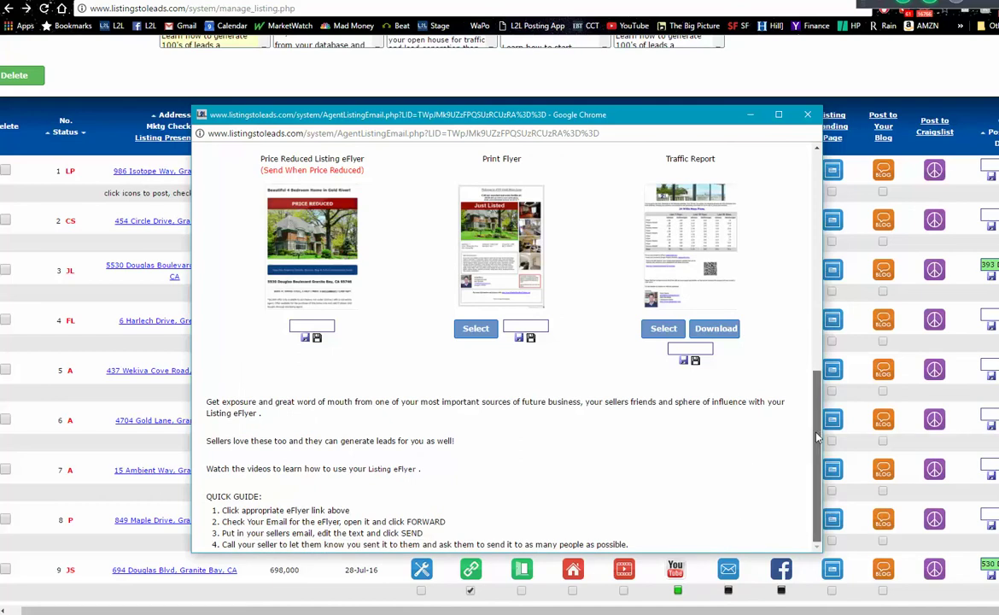
{"action": "scroll", "coordinate": [808, 307], "scroll_direction": "up", "scroll_amount": 4}
{"action": "scroll", "coordinate": [808, 307], "scroll_direction": "up", "scroll_amount": 3}
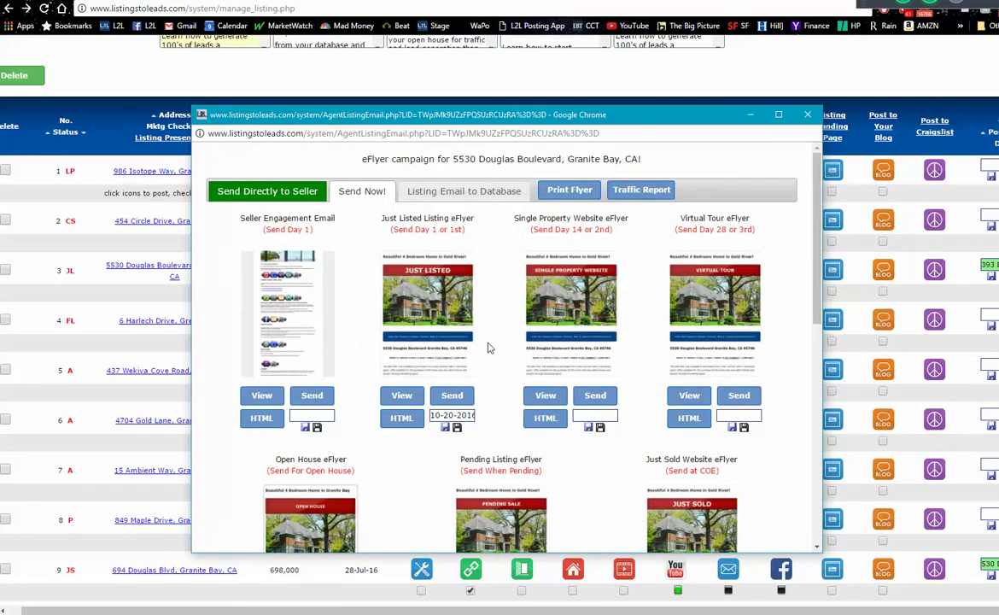
- Preview the Just Listed eFlyer 'Beautiful 4 Bedroom Home in Gold River!' and scroll through it
{"action": "left_click", "coordinate": [401, 397]}
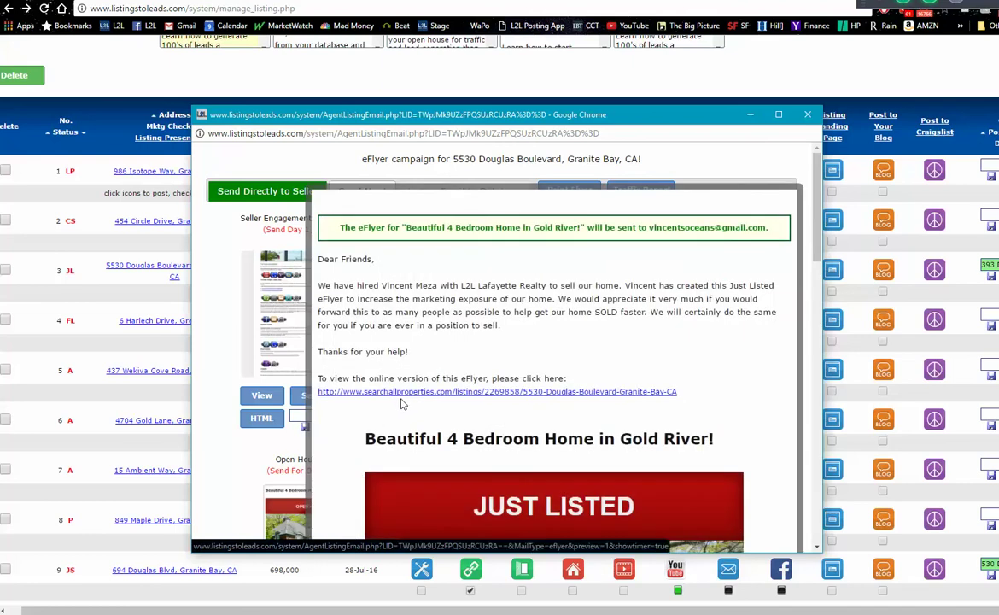
{"action": "scroll", "coordinate": [815, 261], "scroll_direction": "down", "scroll_amount": 3}
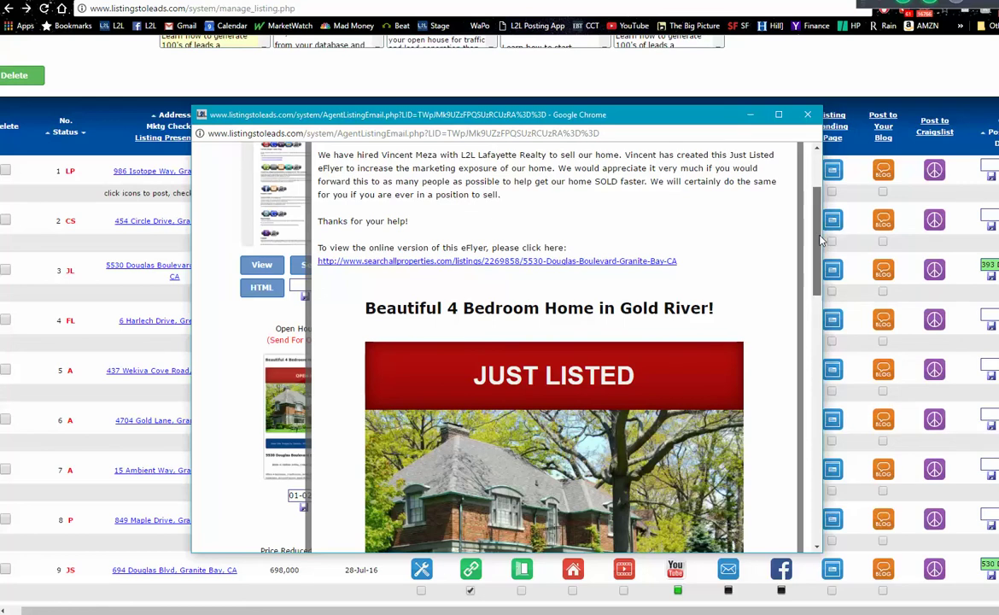
{"action": "scroll", "coordinate": [815, 220], "scroll_direction": "up", "scroll_amount": 2}
{"action": "scroll", "coordinate": [812, 210], "scroll_direction": "up", "scroll_amount": 2}
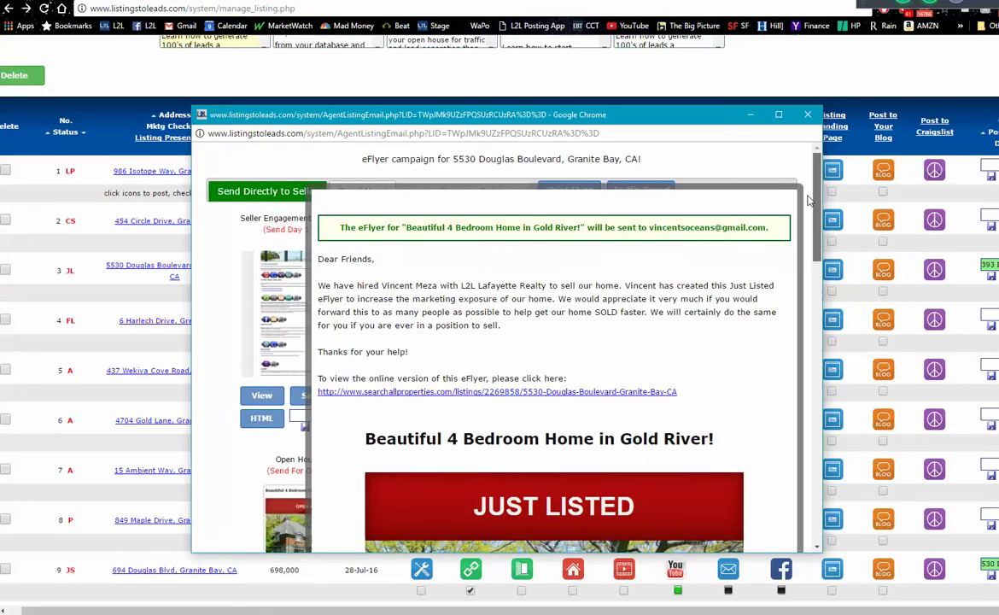
{"action": "scroll", "coordinate": [810, 210], "scroll_direction": "down", "scroll_amount": 1}
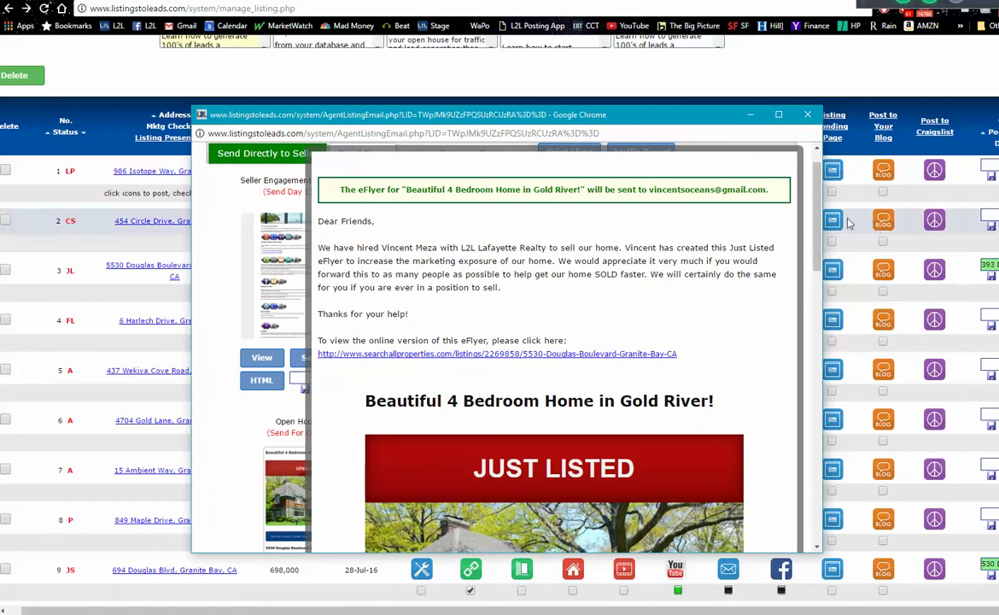
{"action": "scroll", "coordinate": [542, 239], "scroll_direction": "down", "scroll_amount": 5}
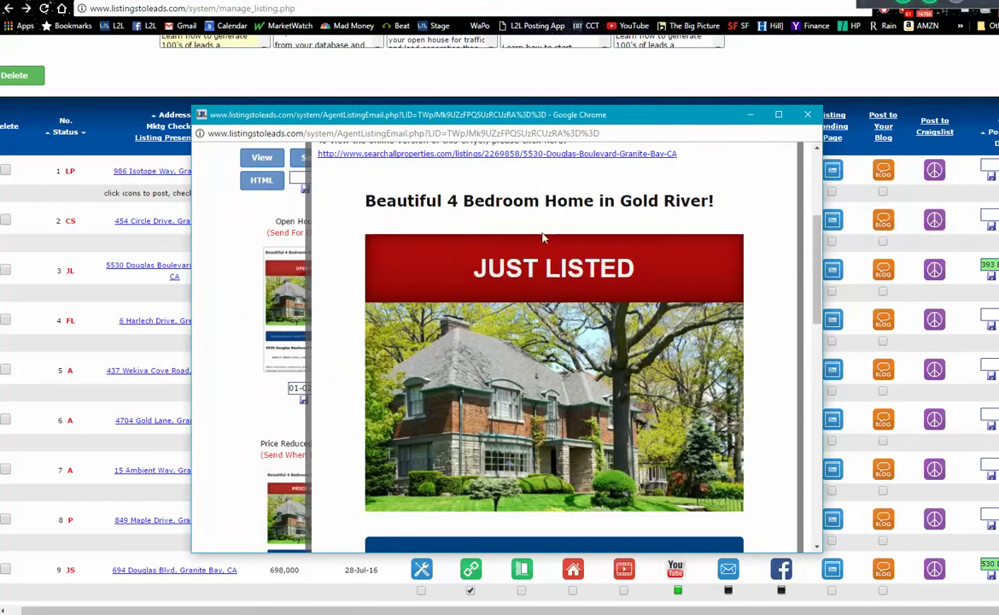
- Scroll further down the eFlyer, then select and deselect its Dear Friends intro paragraph
{"action": "left_click_drag", "start_coordinate": [822, 257], "coordinate": [768, 461]}
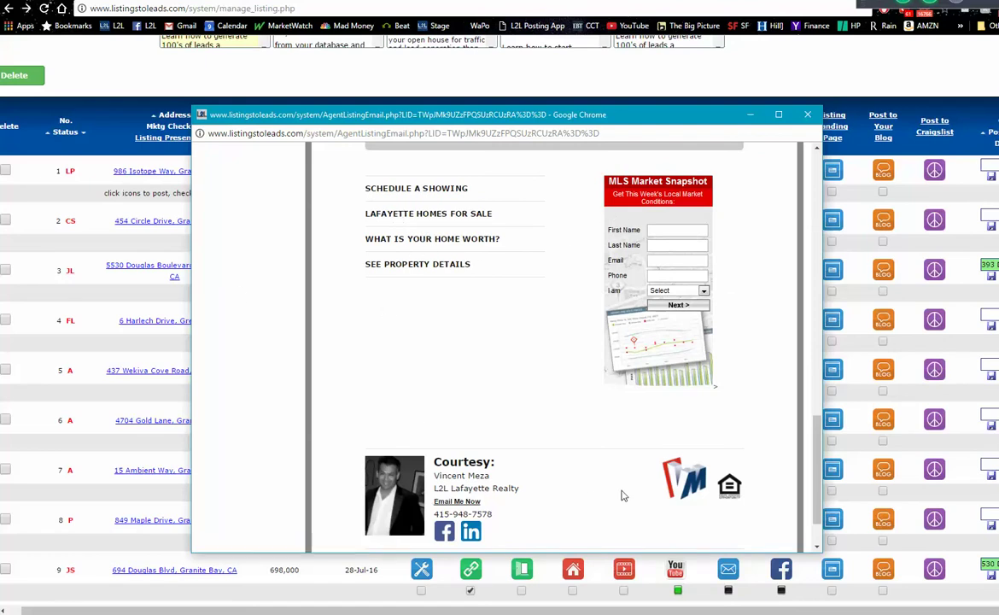
{"action": "left_click_drag", "start_coordinate": [816, 497], "coordinate": [811, 239]}
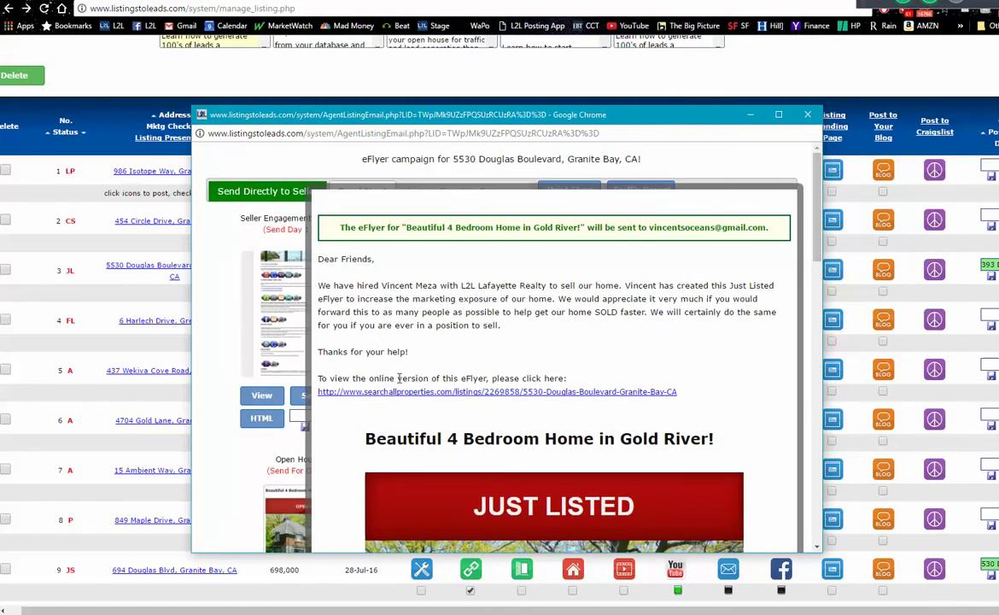
{"action": "left_click_drag", "start_coordinate": [519, 330], "coordinate": [330, 284]}
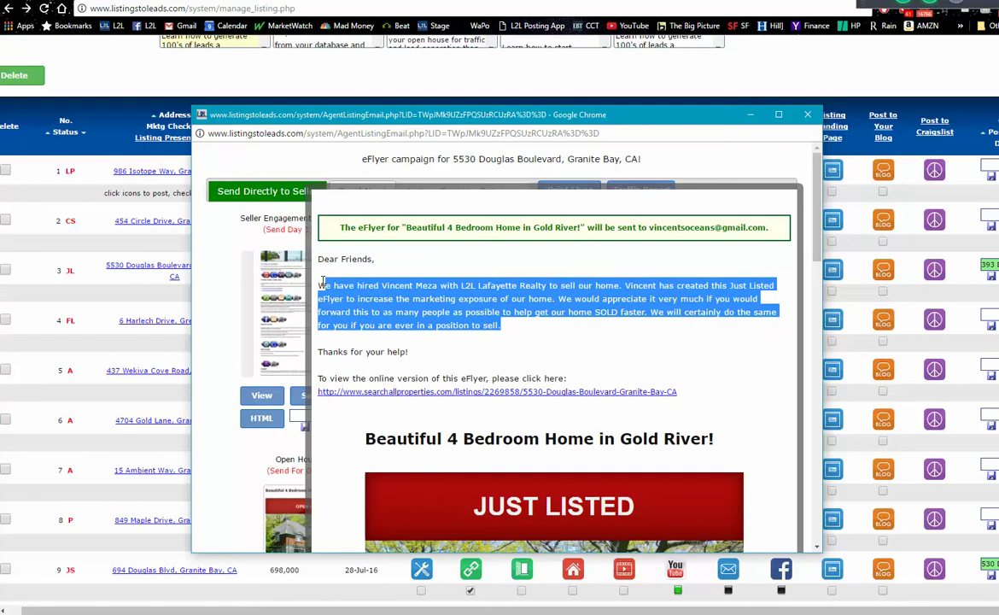
{"action": "left_click", "coordinate": [376, 243]}
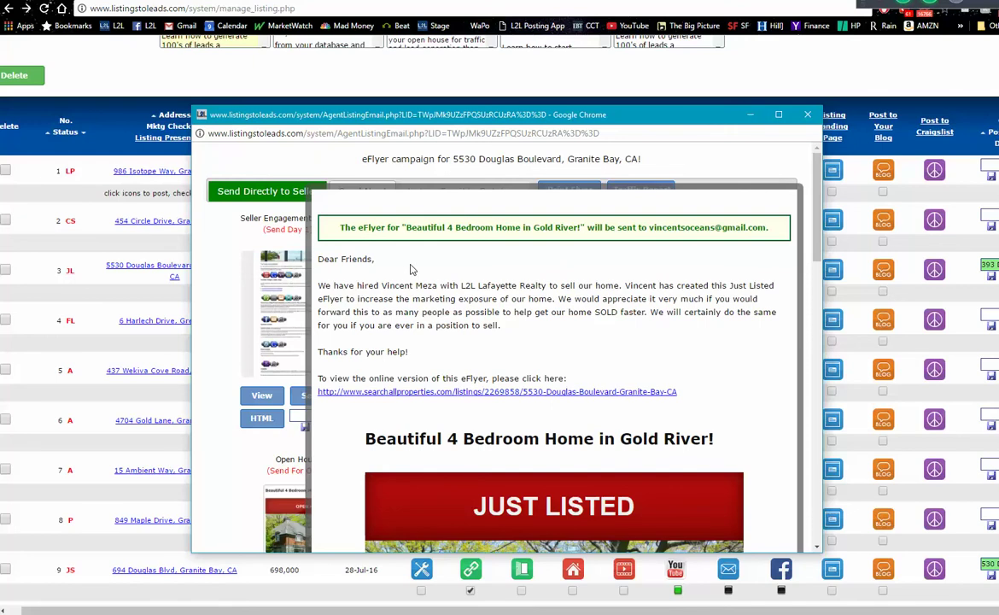
{"action": "left_click", "coordinate": [680, 154]}
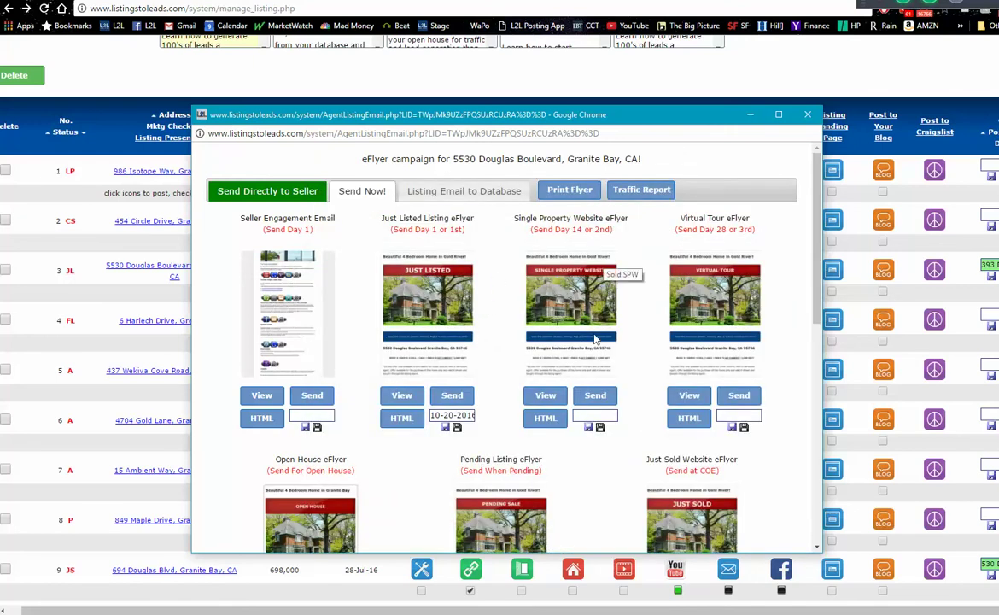
{"action": "scroll", "coordinate": [542, 306], "scroll_direction": "down", "scroll_amount": 3}
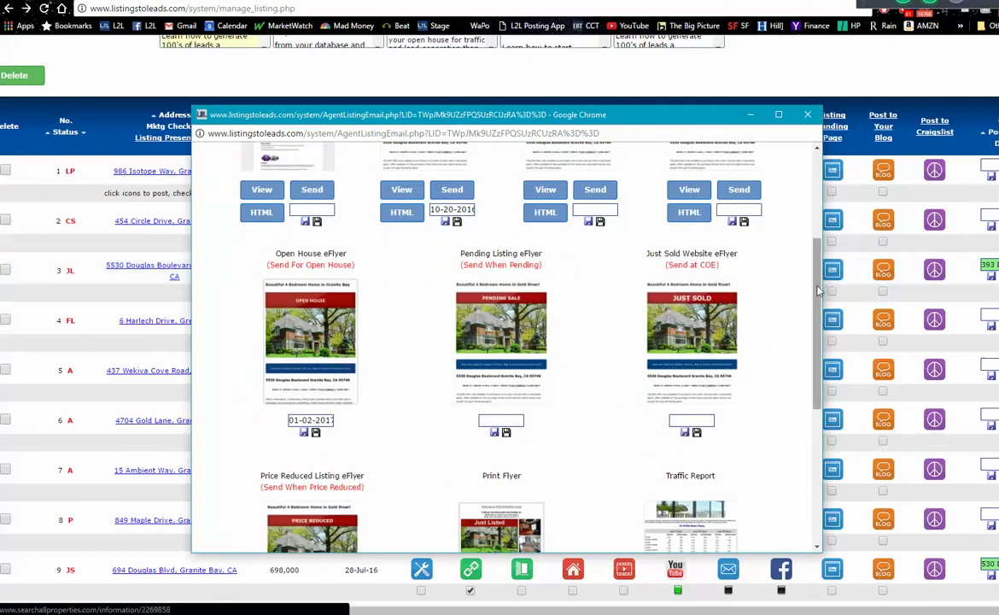
{"action": "left_click_drag", "start_coordinate": [817, 295], "coordinate": [818, 307]}
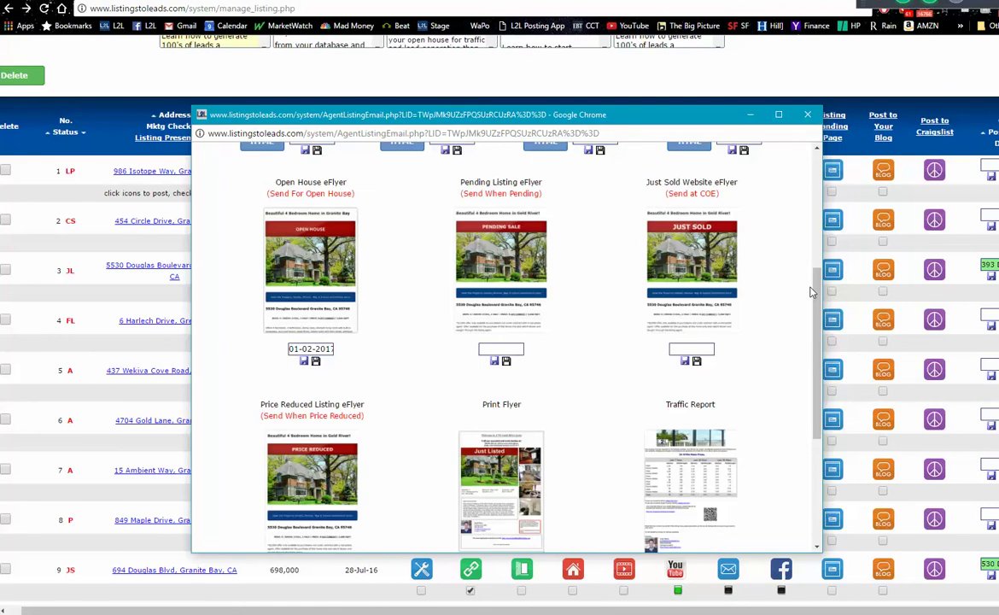
{"action": "left_click", "coordinate": [809, 115]}
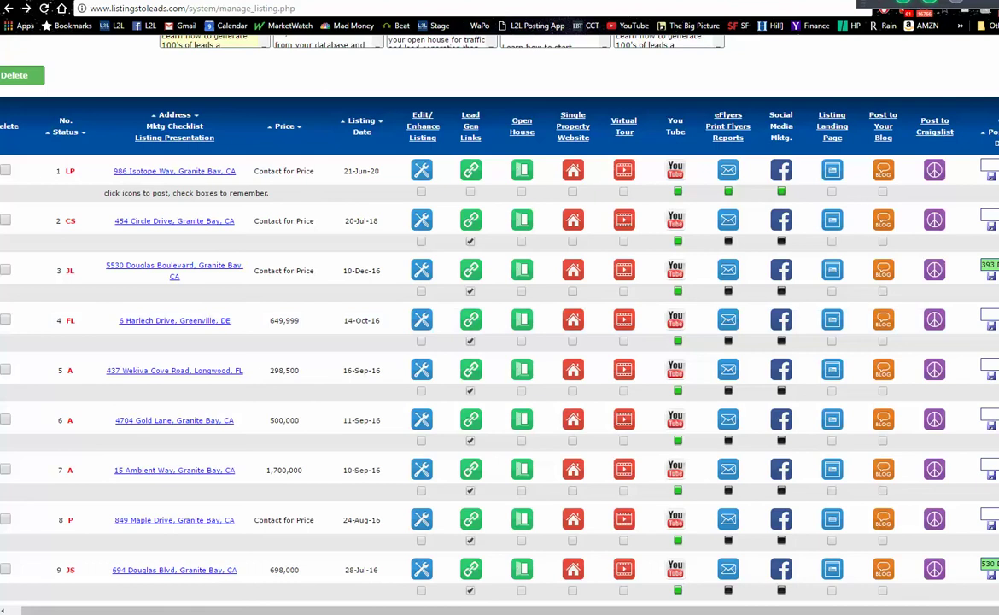
{"action": "scroll", "coordinate": [499, 324], "scroll_direction": "down", "scroll_amount": 5}
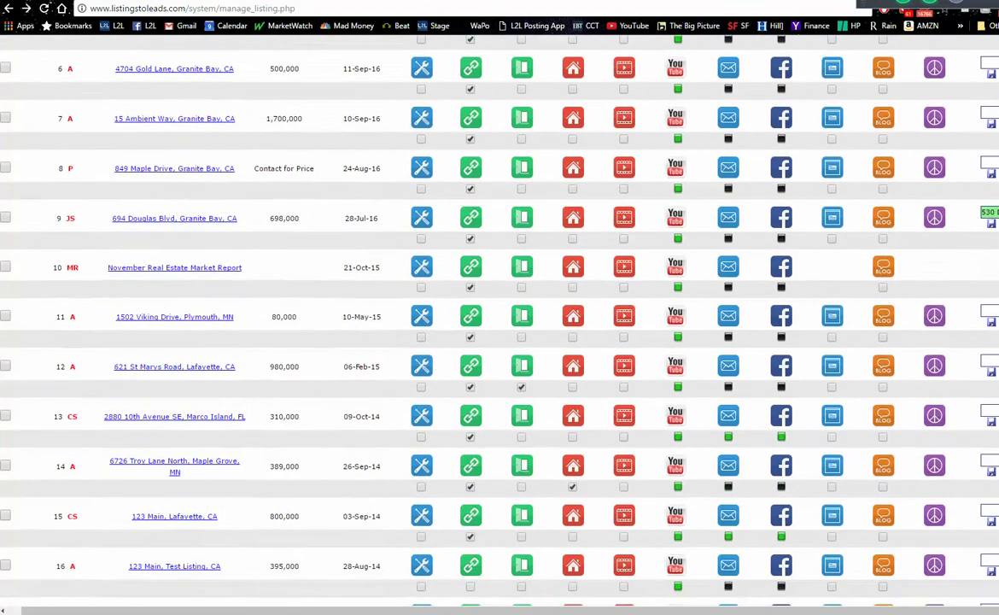
{"action": "scroll", "coordinate": [500, 324], "scroll_direction": "down", "scroll_amount": 1}
{"action": "scroll", "coordinate": [499, 324], "scroll_direction": "up", "scroll_amount": 5}
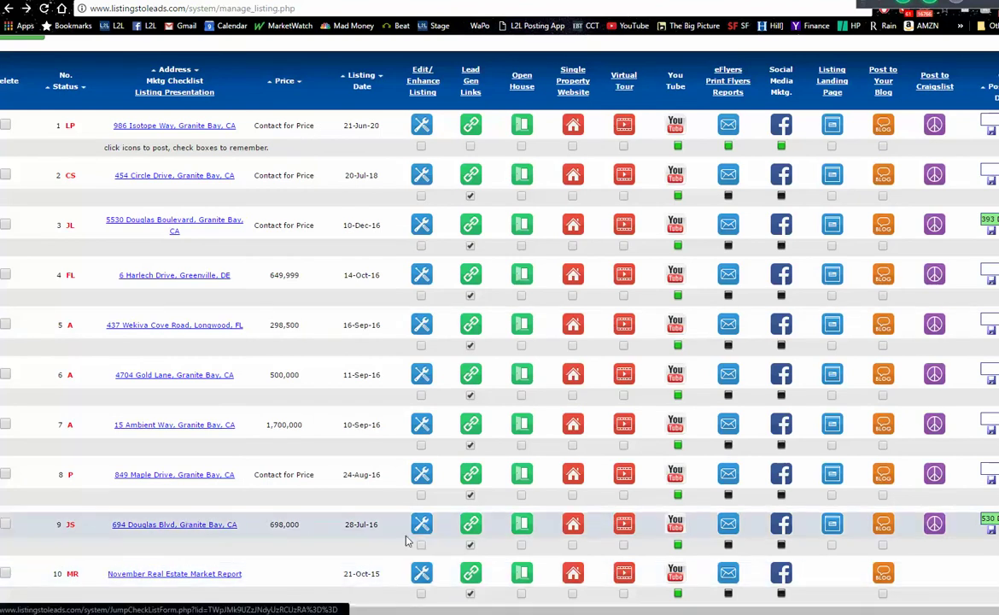
{"action": "left_click", "coordinate": [782, 524]}
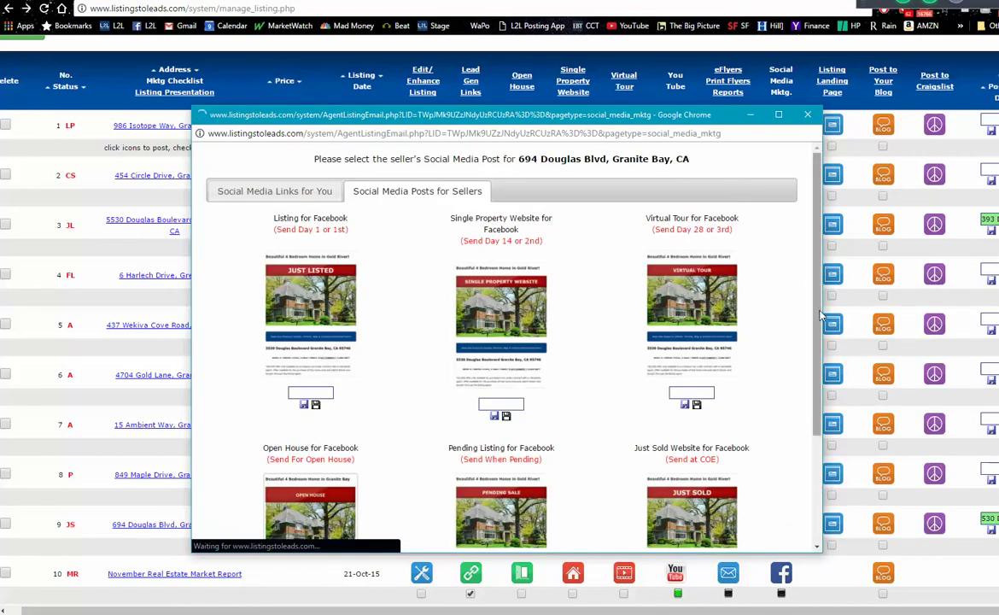
{"action": "left_click_drag", "start_coordinate": [819, 316], "coordinate": [822, 430]}
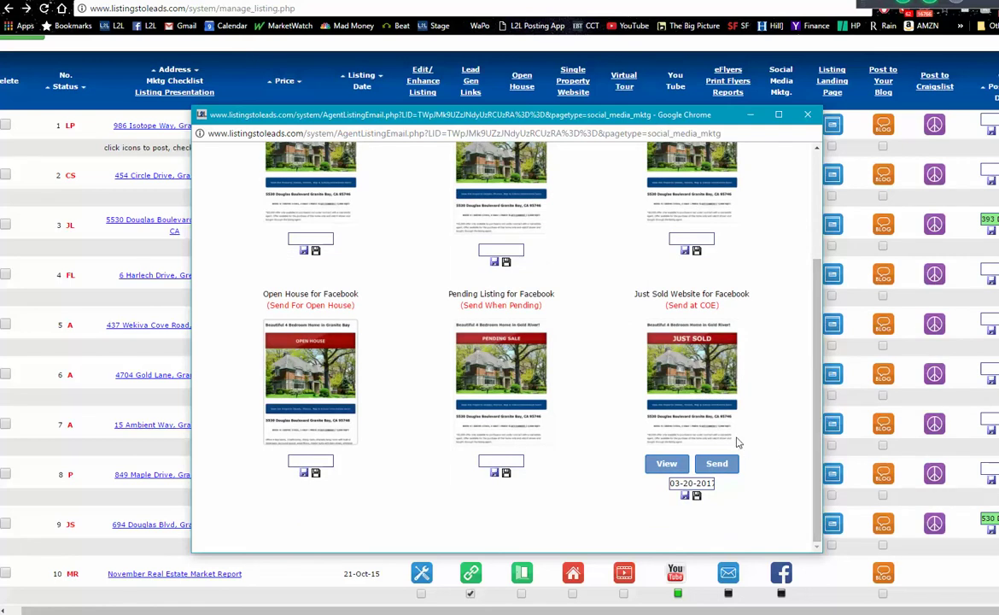
- Copy the Just Sold Website for Facebook post text with its listing link, then switch to Facebook
{"action": "left_click", "coordinate": [666, 465]}
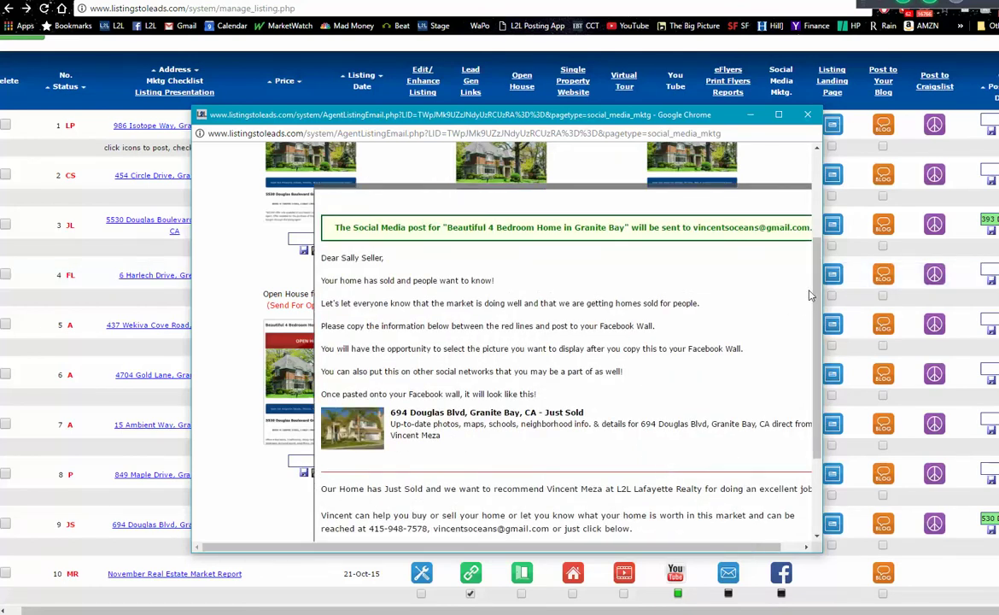
{"action": "left_click_drag", "start_coordinate": [815, 295], "coordinate": [816, 376]}
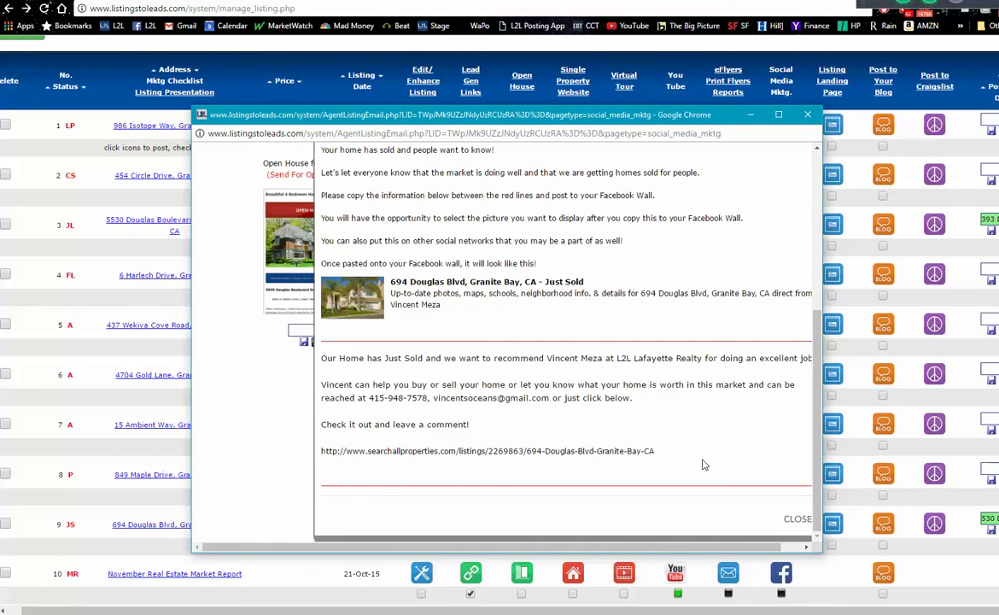
{"action": "left_click_drag", "start_coordinate": [669, 459], "coordinate": [325, 360]}
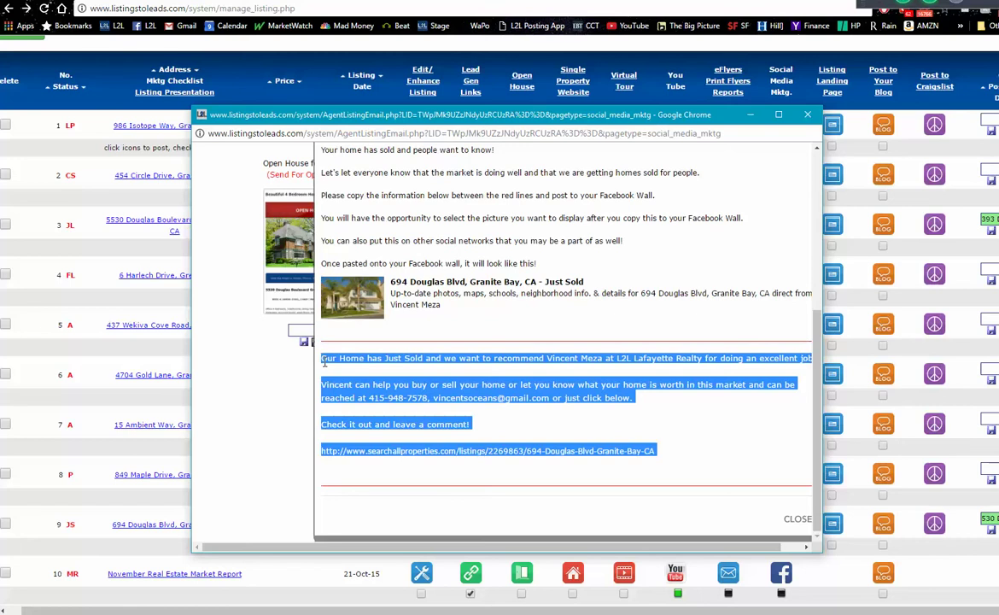
{"action": "right_click", "coordinate": [330, 361]}
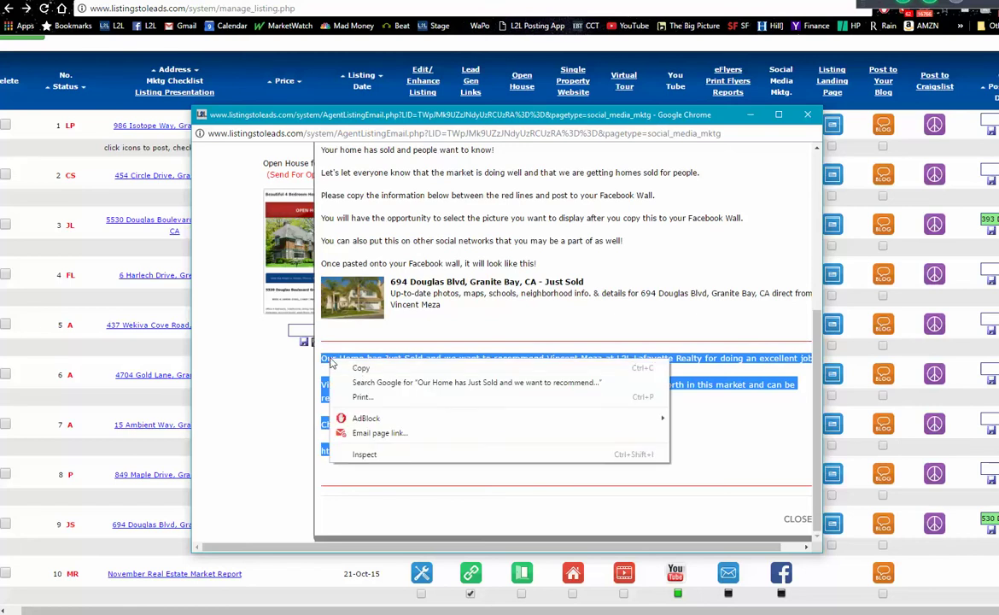
{"action": "left_click", "coordinate": [350, 368]}
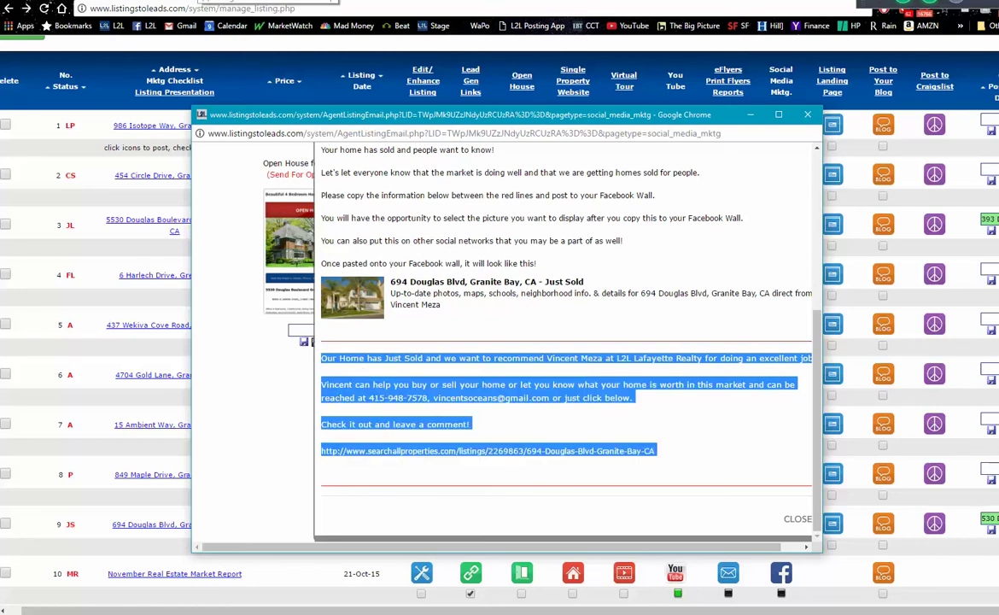
{"action": "key", "text": "alt+Tab"}
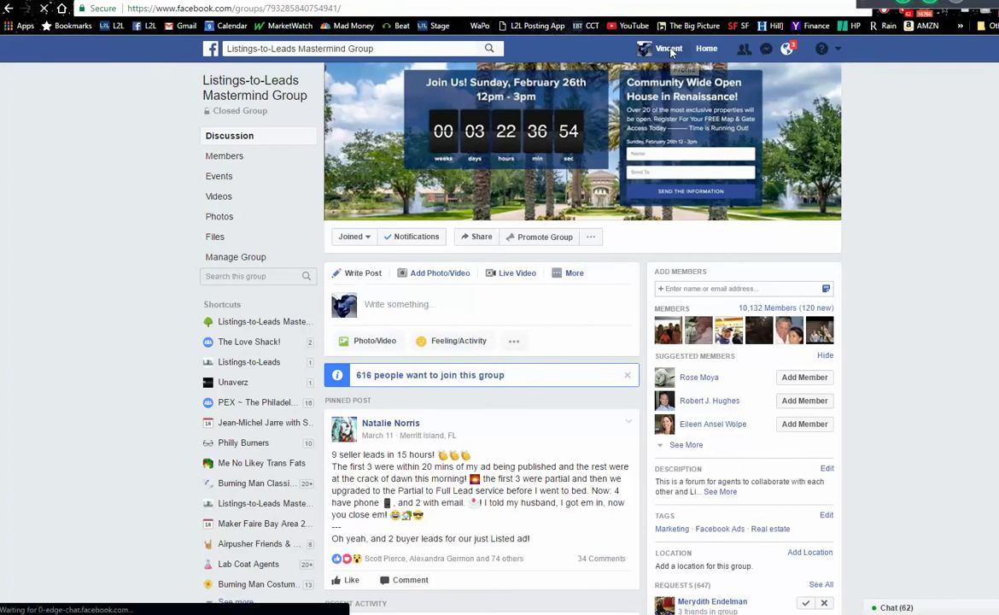
- Paste the copied Just Sold message into a new profile timeline status and post it
{"action": "left_click", "coordinate": [670, 50]}
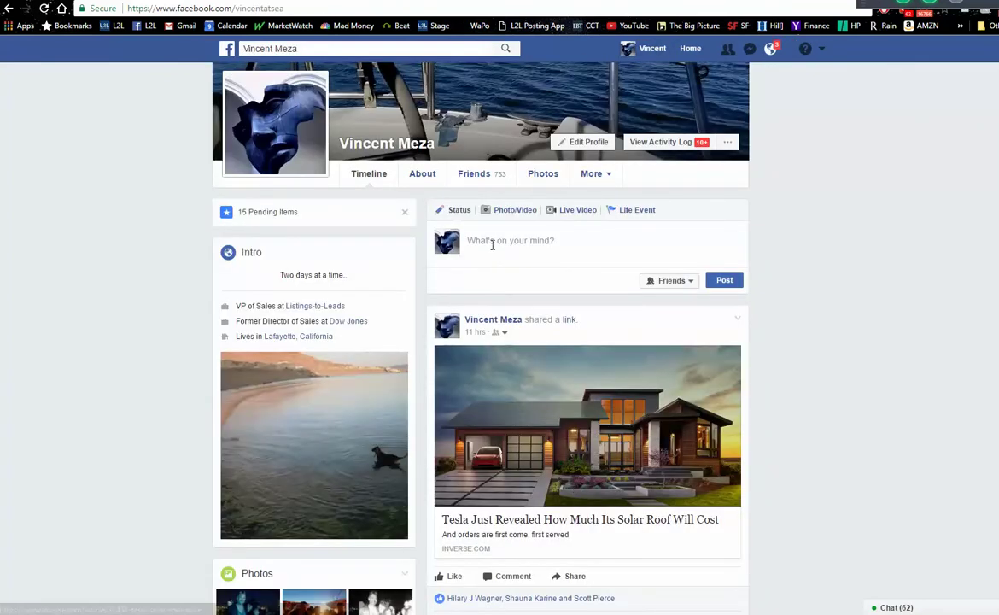
{"action": "left_click", "coordinate": [487, 241]}
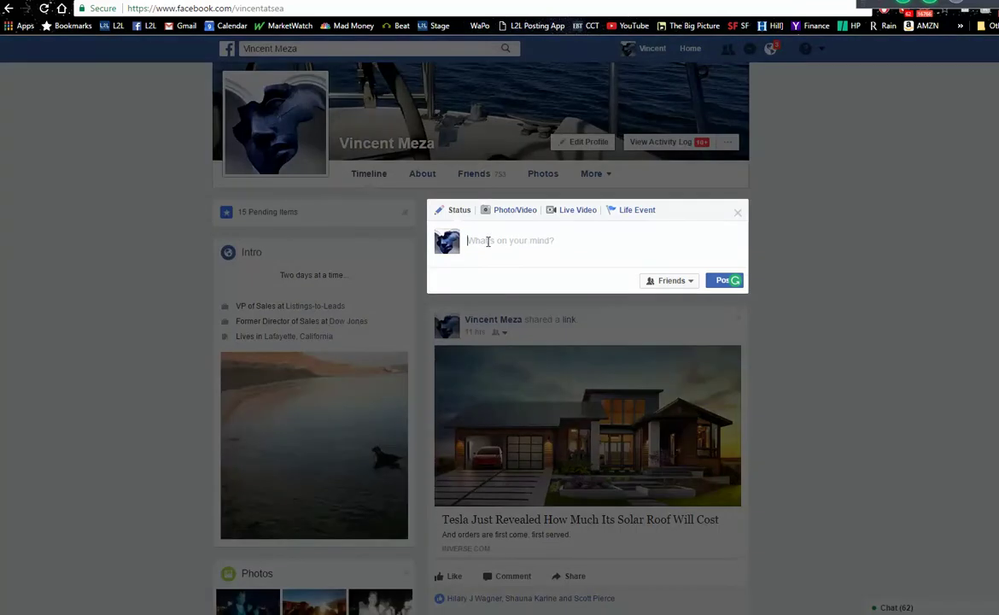
{"action": "right_click", "coordinate": [487, 241]}
{"action": "left_click", "coordinate": [518, 317]}
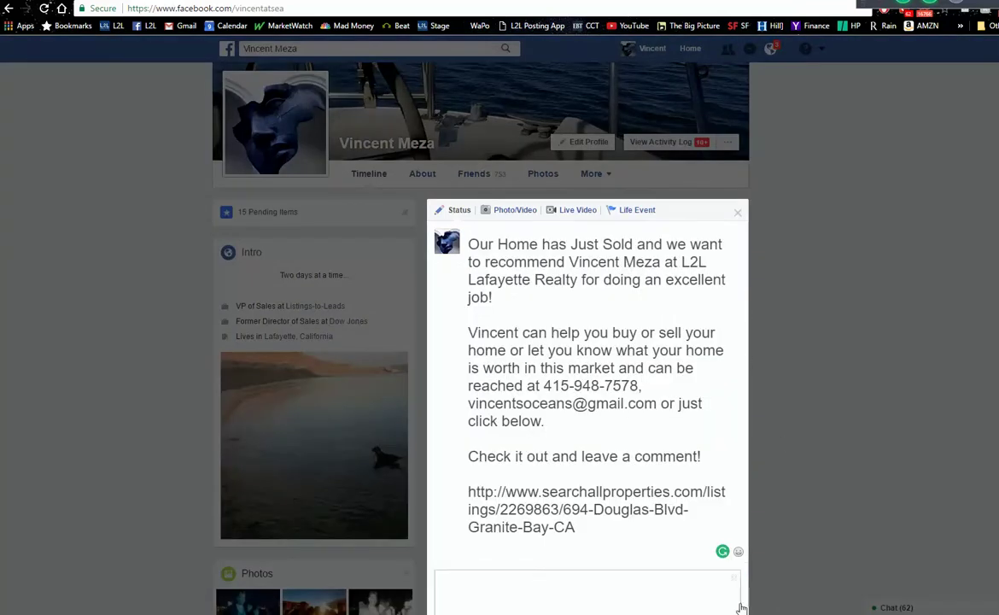
{"action": "scroll", "coordinate": [720, 427], "scroll_direction": "down", "scroll_amount": 4}
{"action": "left_click", "coordinate": [722, 441]}
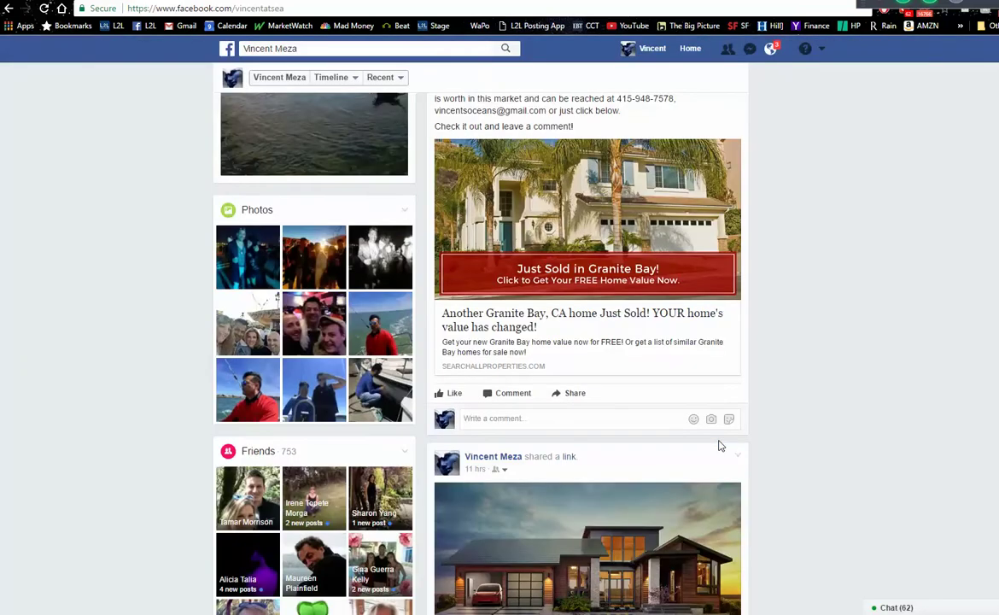
- Dismiss the Donate Button suggestion card and the reaction notification
{"action": "scroll", "coordinate": [500, 342], "scroll_direction": "up", "scroll_amount": 3}
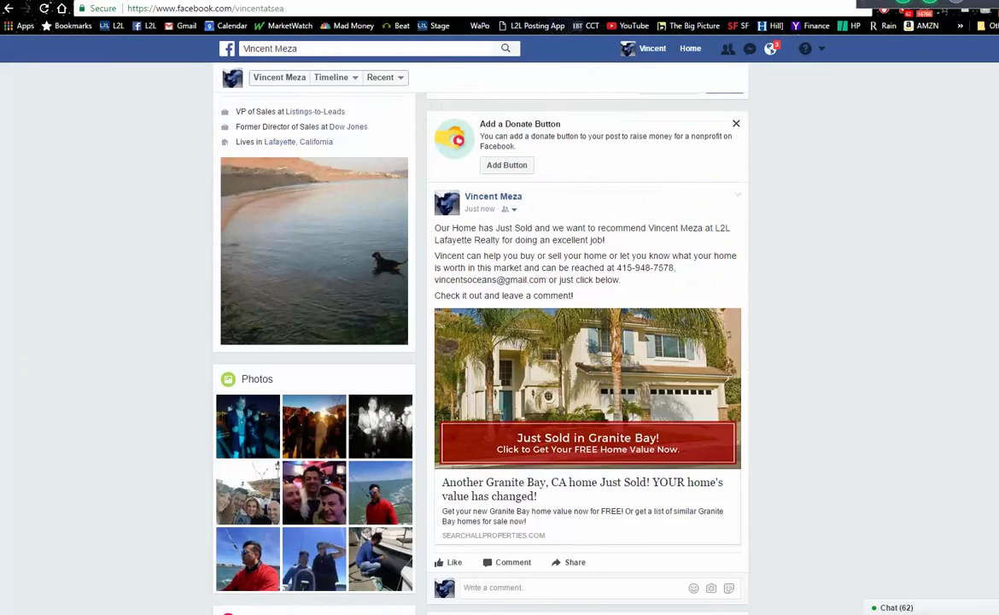
{"action": "scroll", "coordinate": [499, 341], "scroll_direction": "down", "scroll_amount": 1}
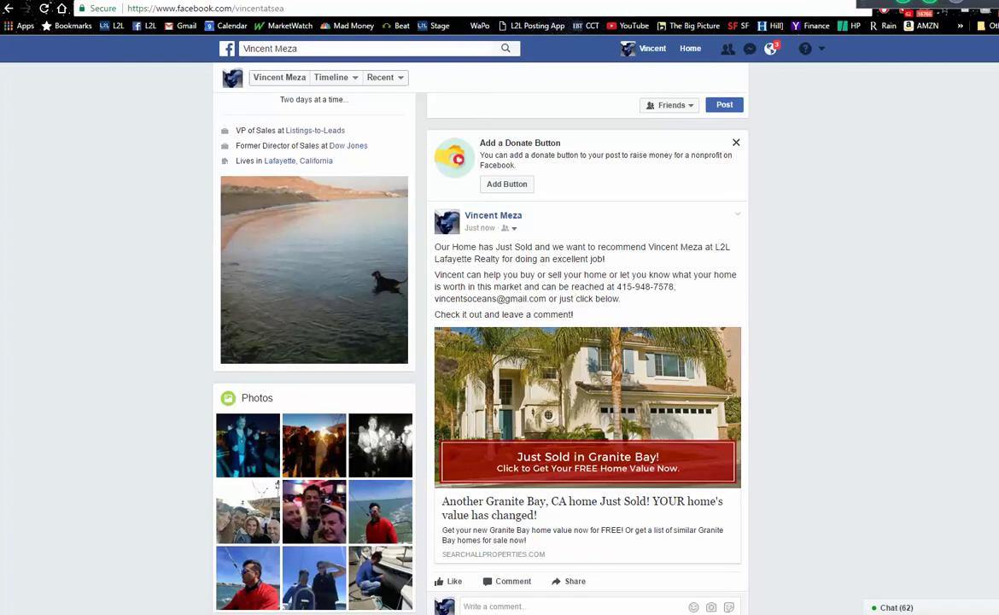
{"action": "left_click", "coordinate": [735, 142]}
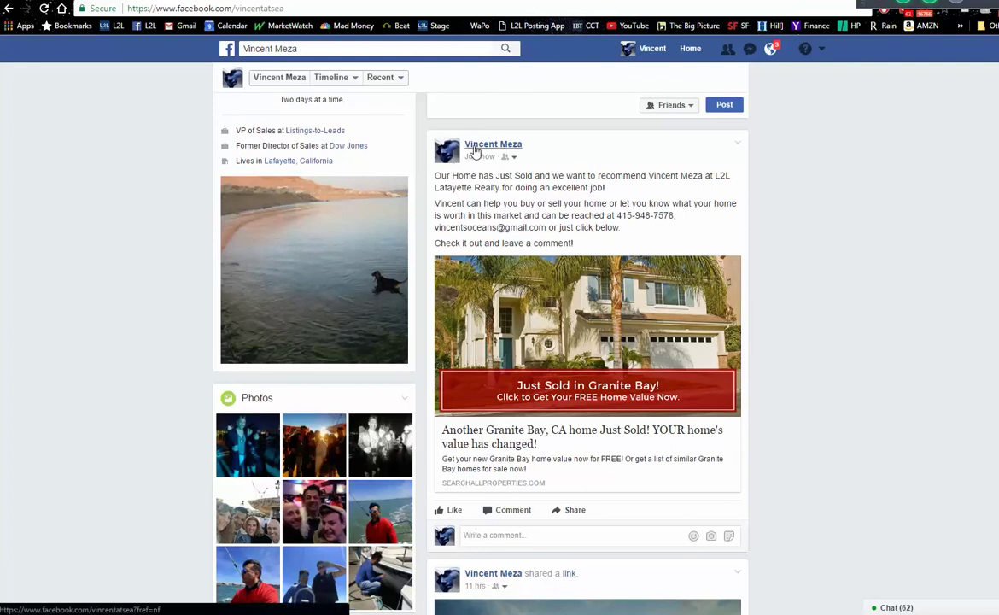
{"action": "mouse_move", "coordinate": [493, 151]}
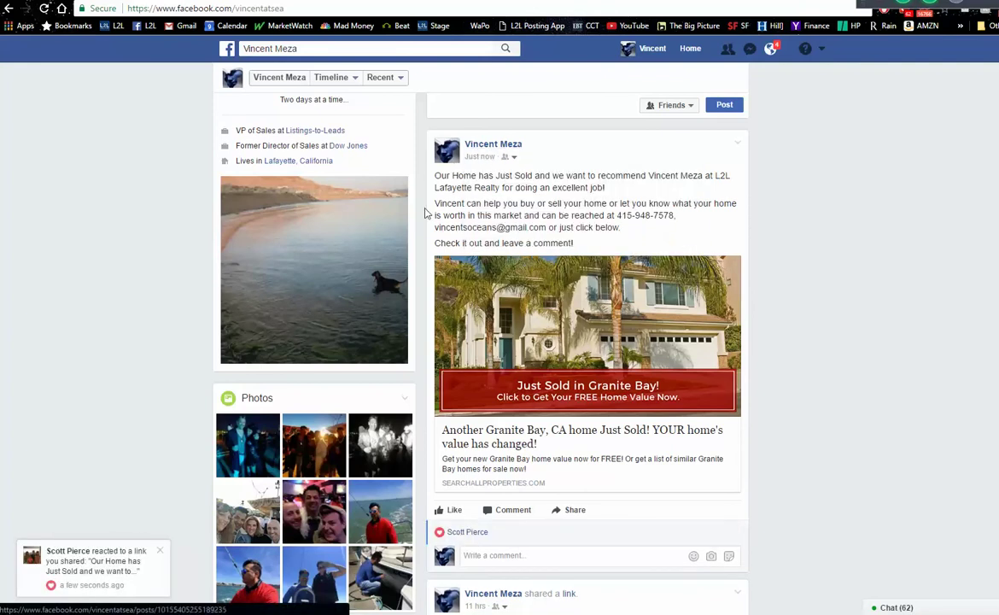
{"action": "left_click", "coordinate": [161, 551]}
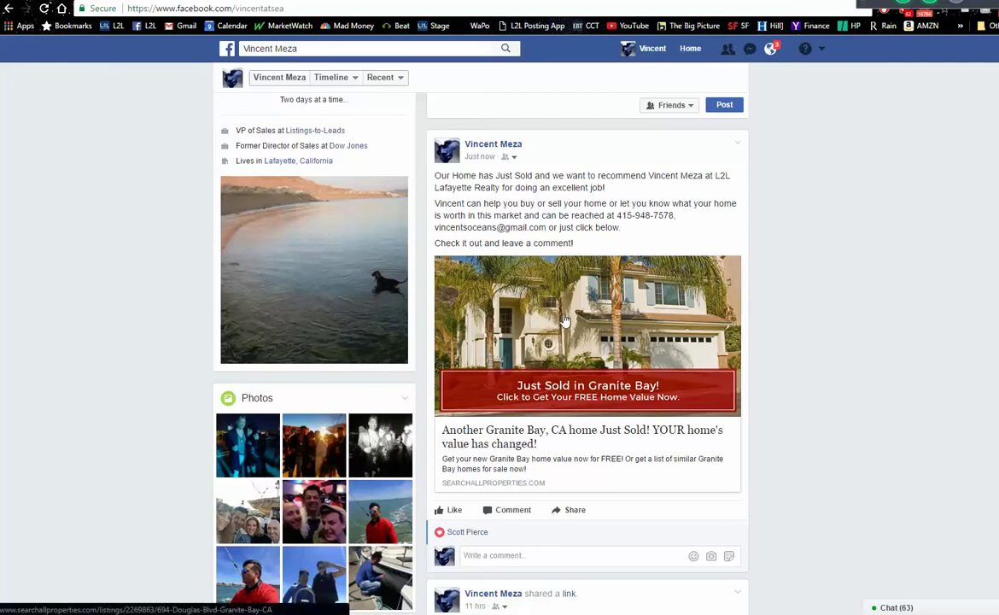
{"action": "left_click", "coordinate": [564, 320]}
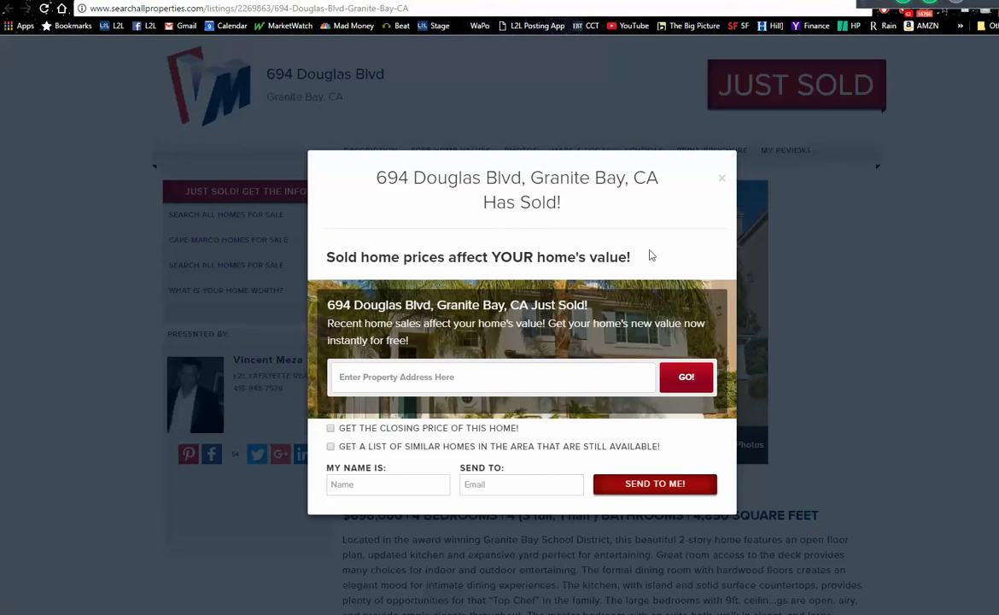
{"action": "left_click", "coordinate": [331, 428]}
{"action": "left_click", "coordinate": [723, 181]}
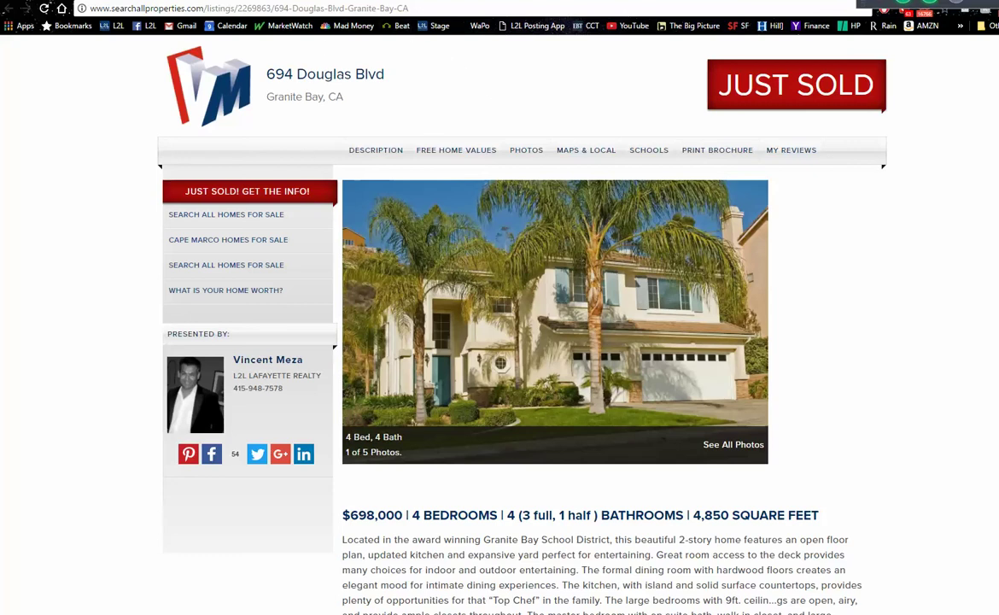
{"action": "key", "text": "ctrl+Tab"}
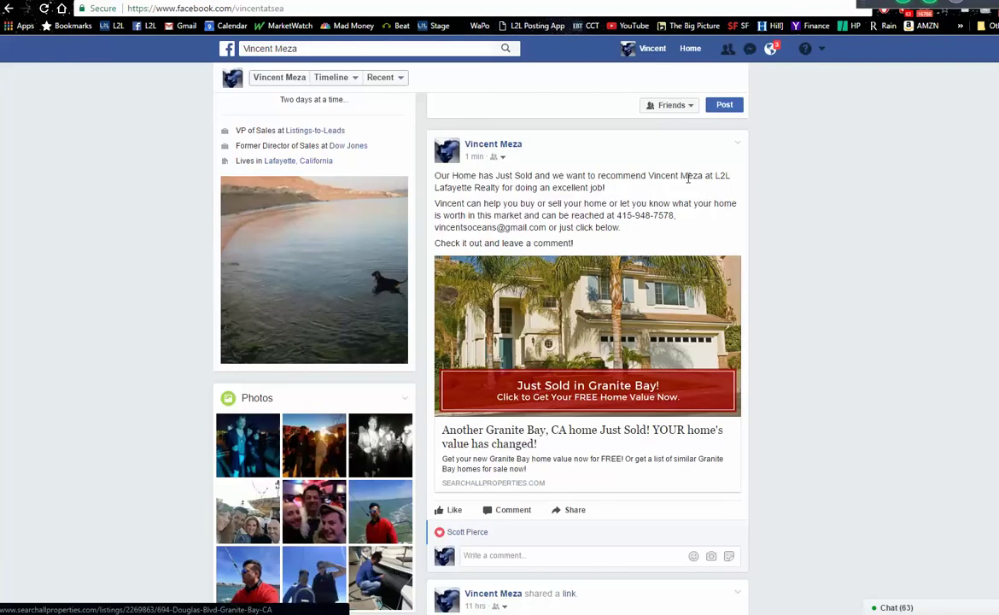
- Delete the Just Sold Granite Bay post and go back to the listings table
{"action": "left_click", "coordinate": [737, 143]}
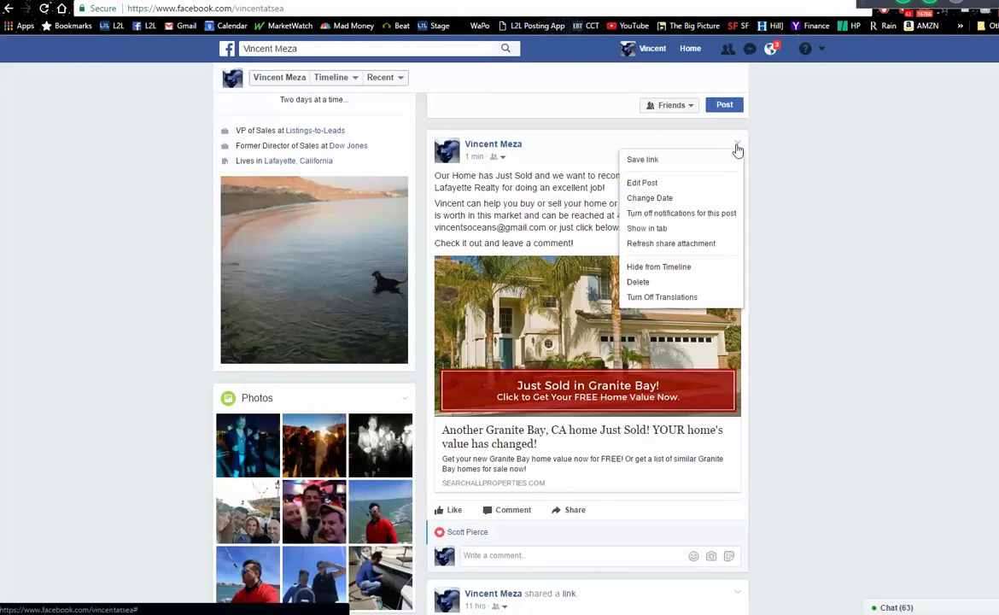
{"action": "left_click", "coordinate": [665, 282]}
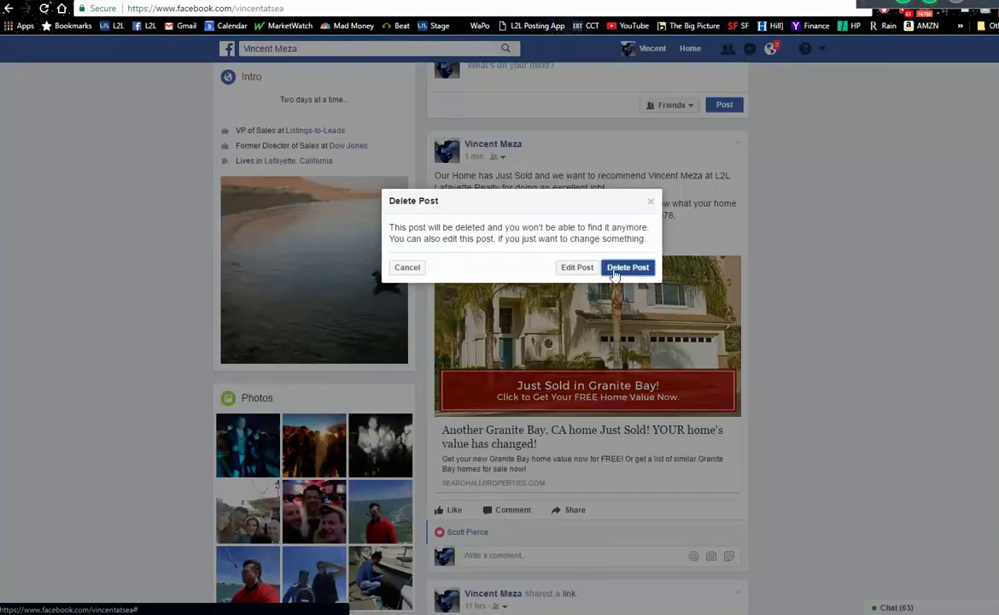
{"action": "left_click", "coordinate": [607, 270]}
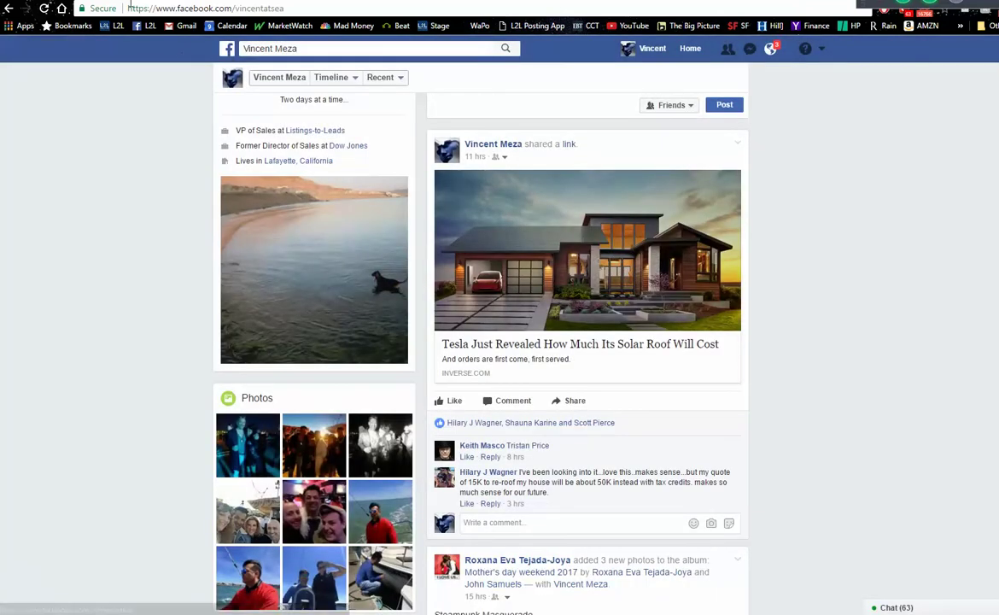
{"action": "key", "text": "ctrl+Tab"}
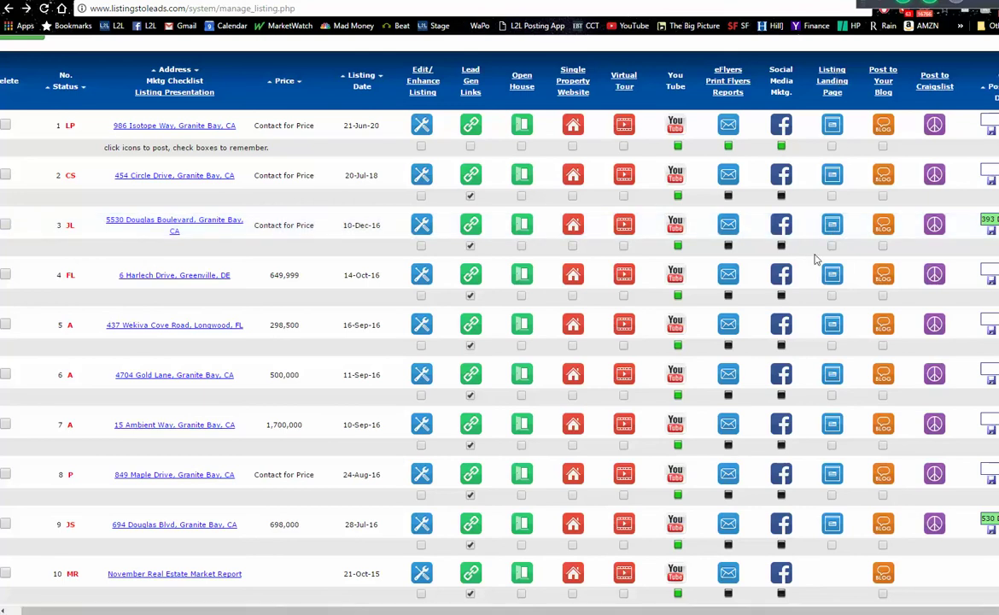
- Open the 'Just Listed in Granite Bay, CA' lead-capture landing page for the listing
{"action": "left_click", "coordinate": [833, 227]}
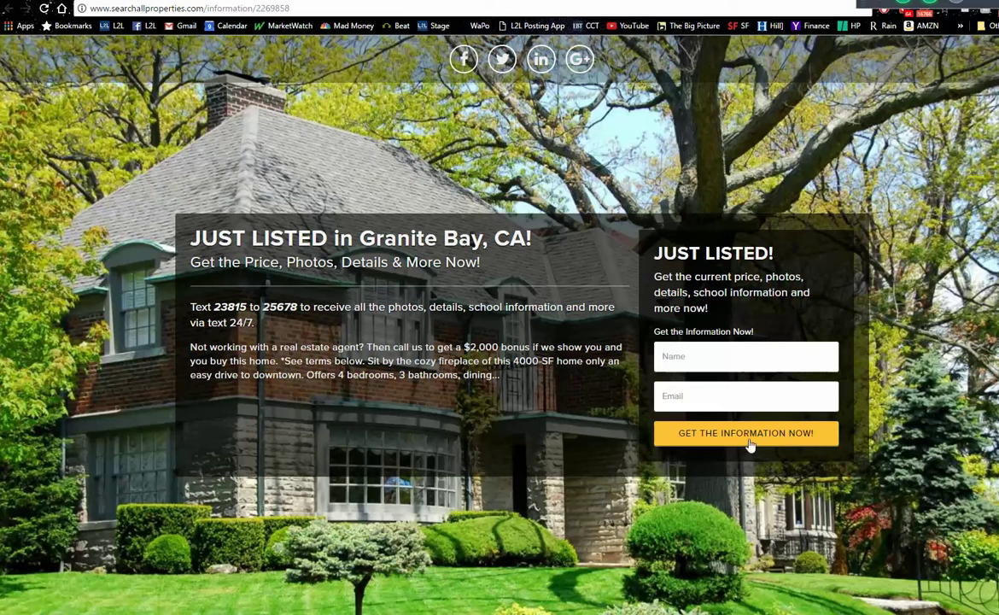
- Submit the lead form with a name and e-mail address, pause the property video, and close the tab
{"action": "left_click", "coordinate": [747, 358]}
{"action": "type", "text": "vince"}
{"action": "key", "text": "Tab"}
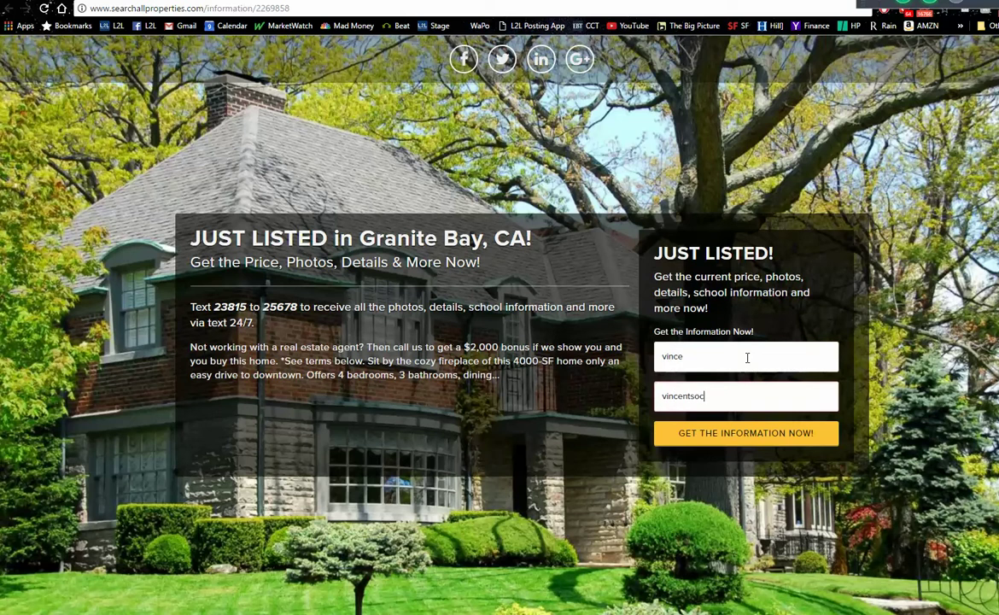
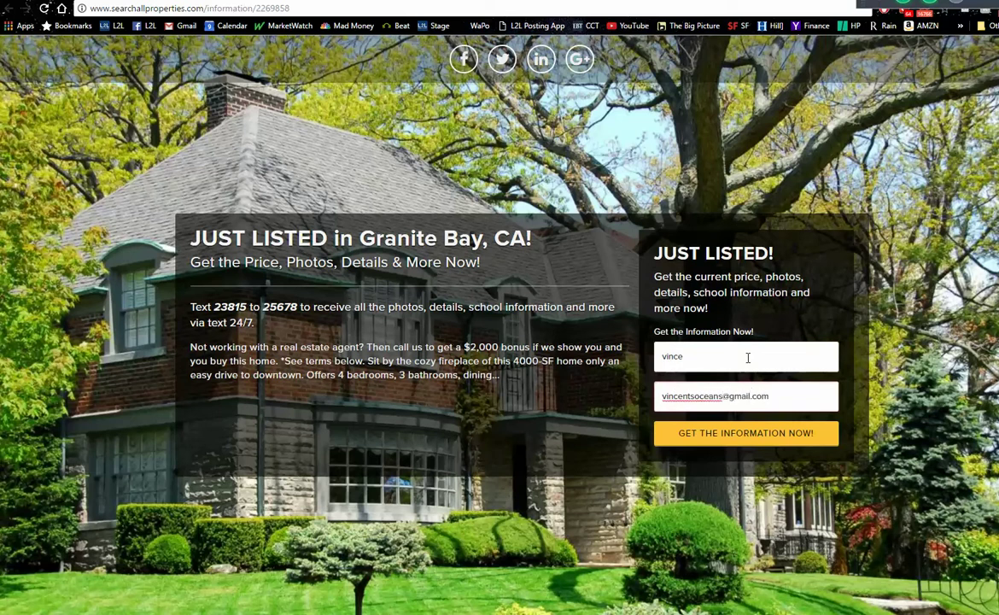
{"action": "left_click", "coordinate": [747, 436]}
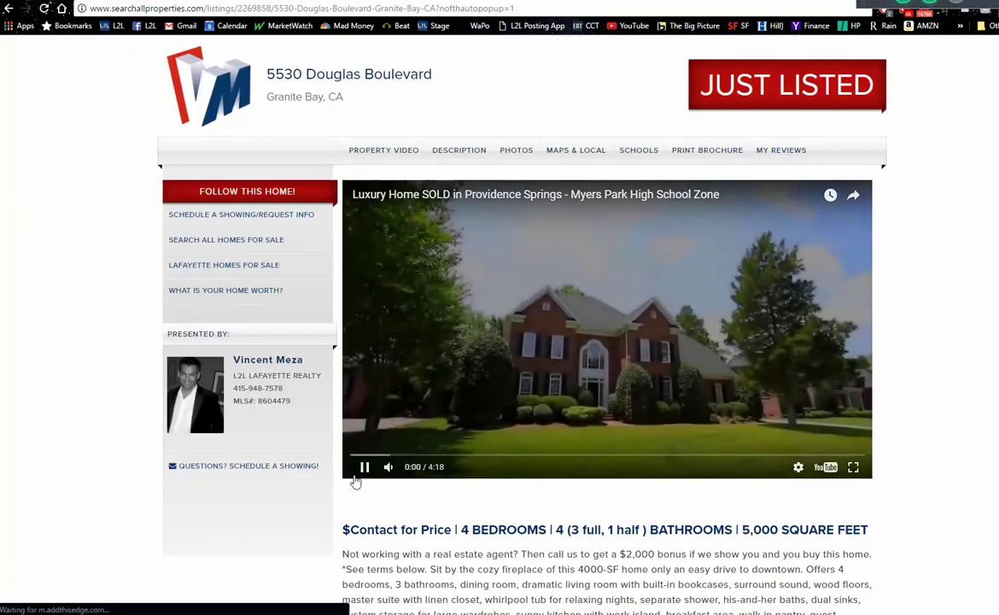
{"action": "left_click", "coordinate": [363, 469]}
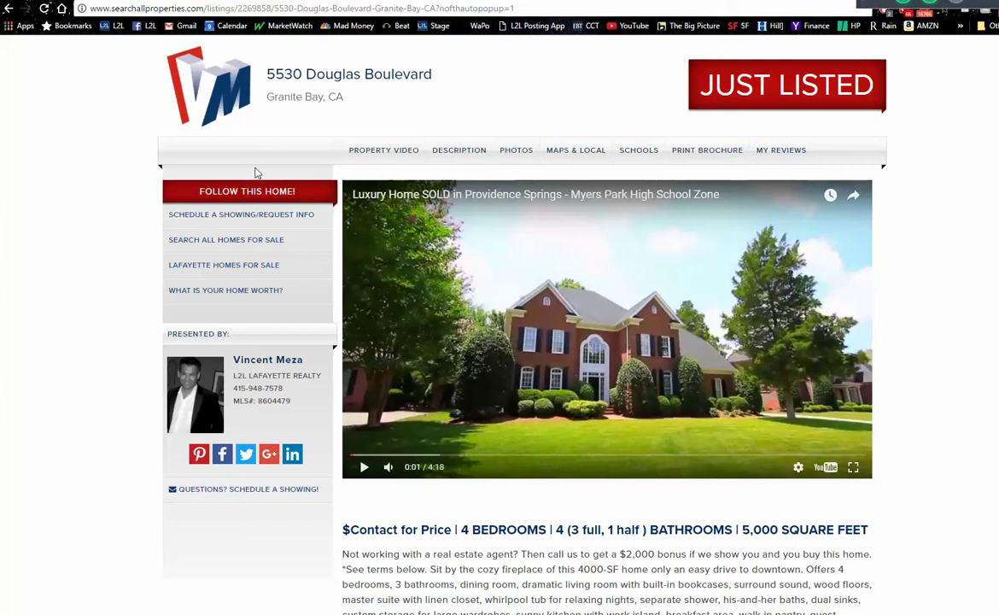
{"action": "key", "text": "ctrl+w"}
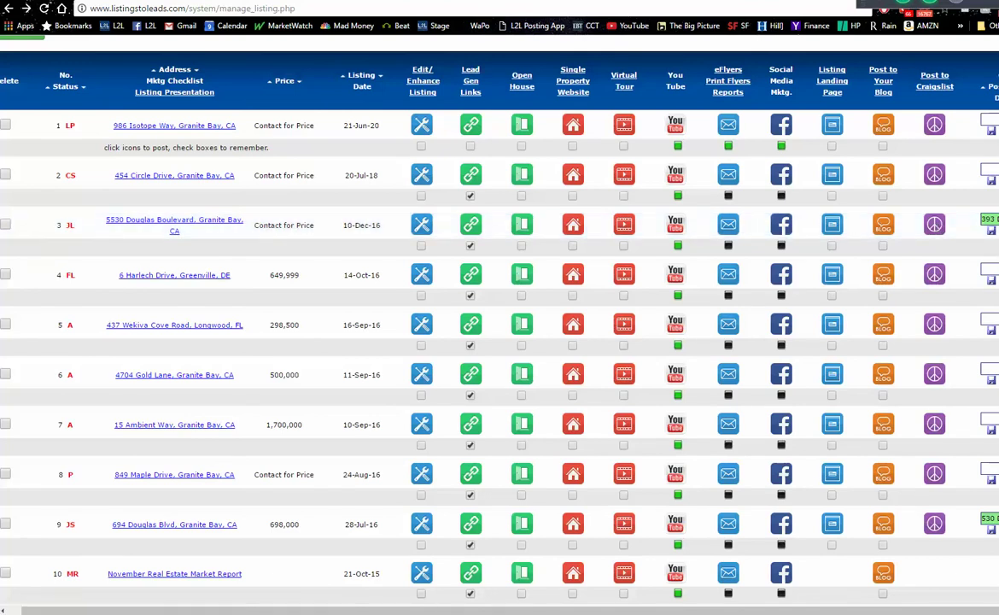
{"action": "scroll", "coordinate": [499, 324], "scroll_direction": "up", "scroll_amount": 3}
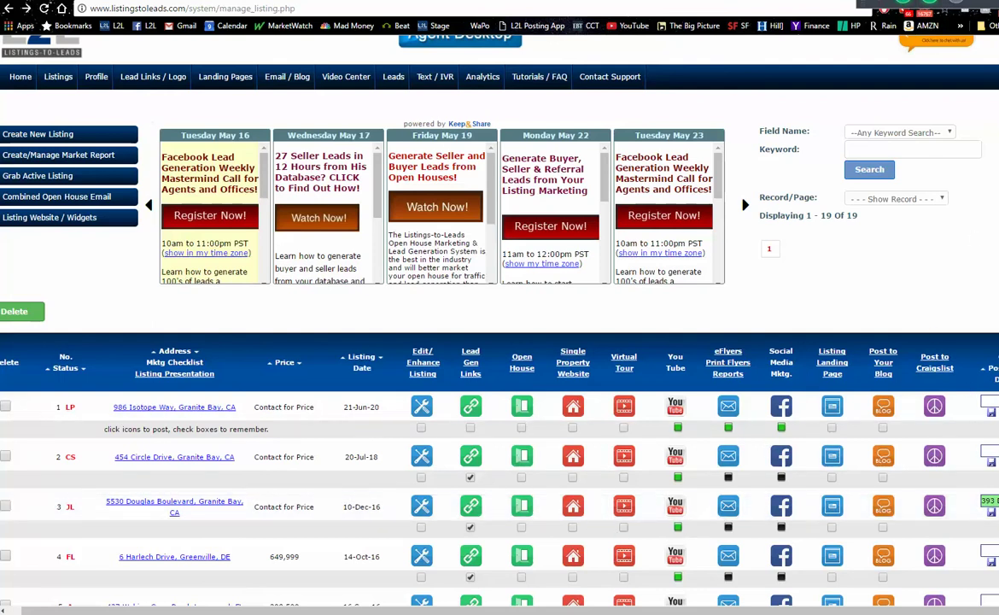
{"action": "scroll", "coordinate": [457, 324], "scroll_direction": "up", "scroll_amount": 1}
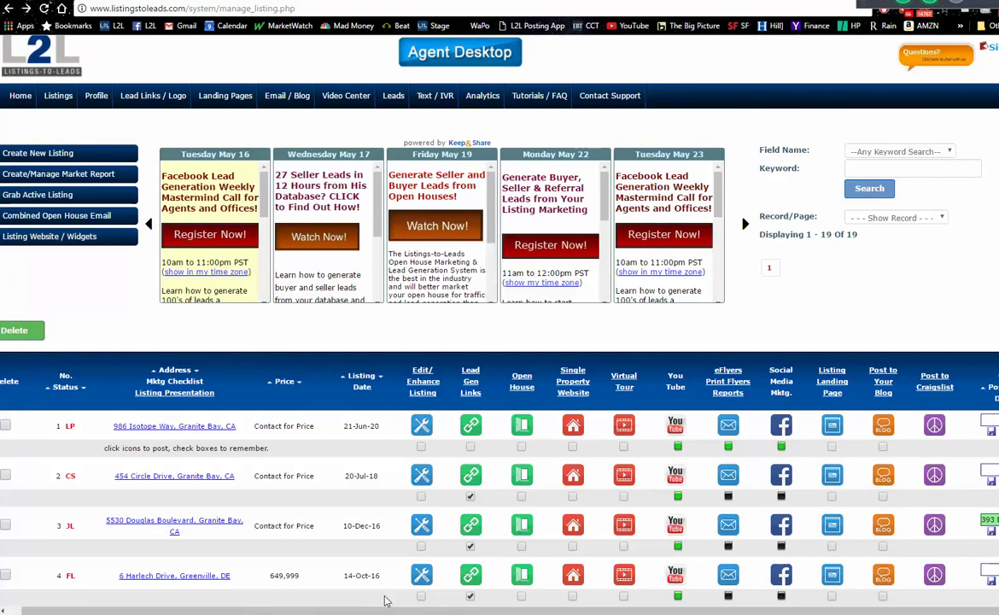
{"action": "scroll", "coordinate": [384, 600], "scroll_direction": "left", "scroll_amount": 1}
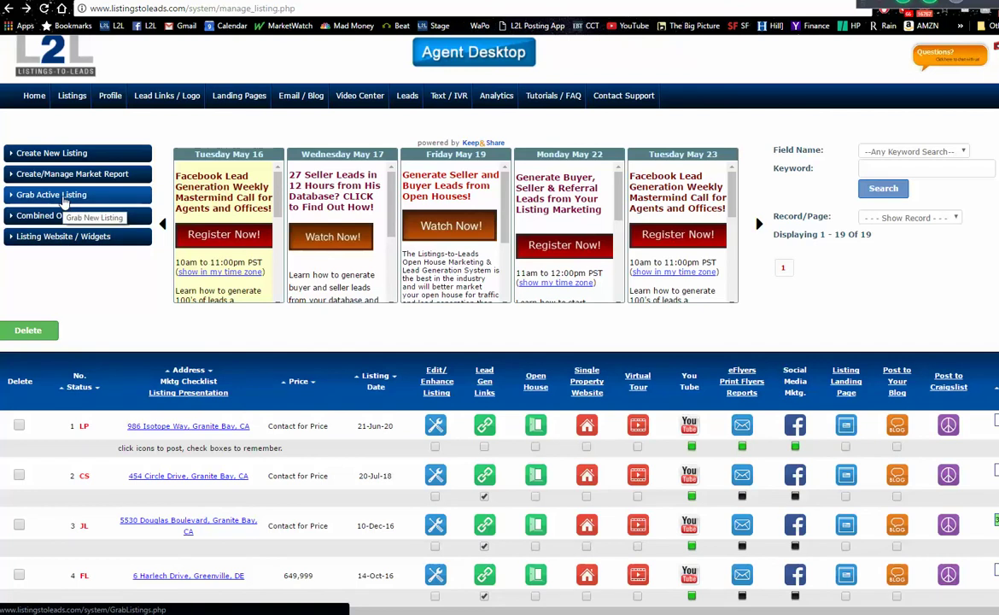
- Open the agent's own SearchAllProperties listing website from Listing Website / Widgets
{"action": "left_click", "coordinate": [73, 246]}
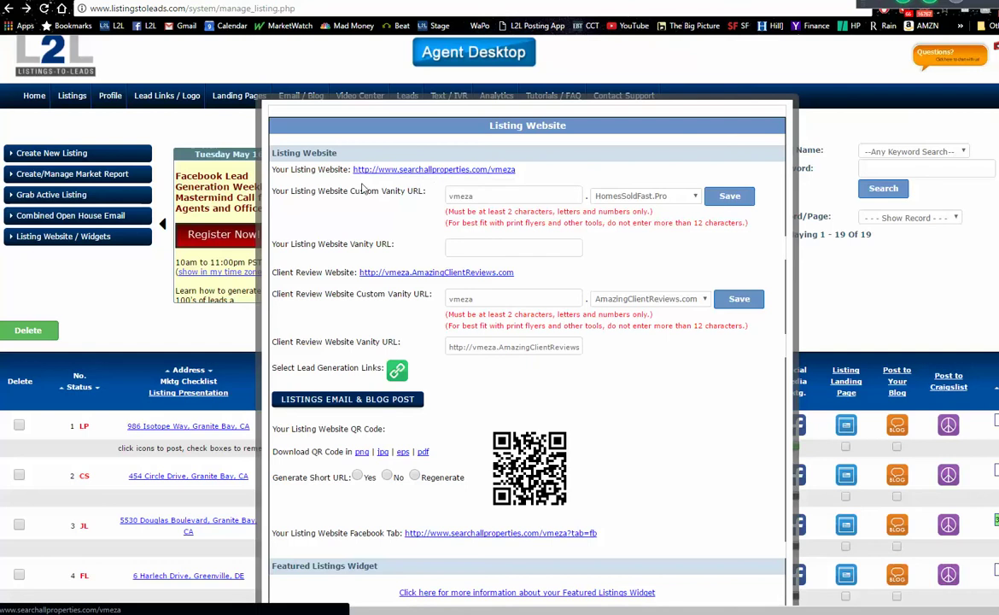
{"action": "left_click", "coordinate": [388, 170]}
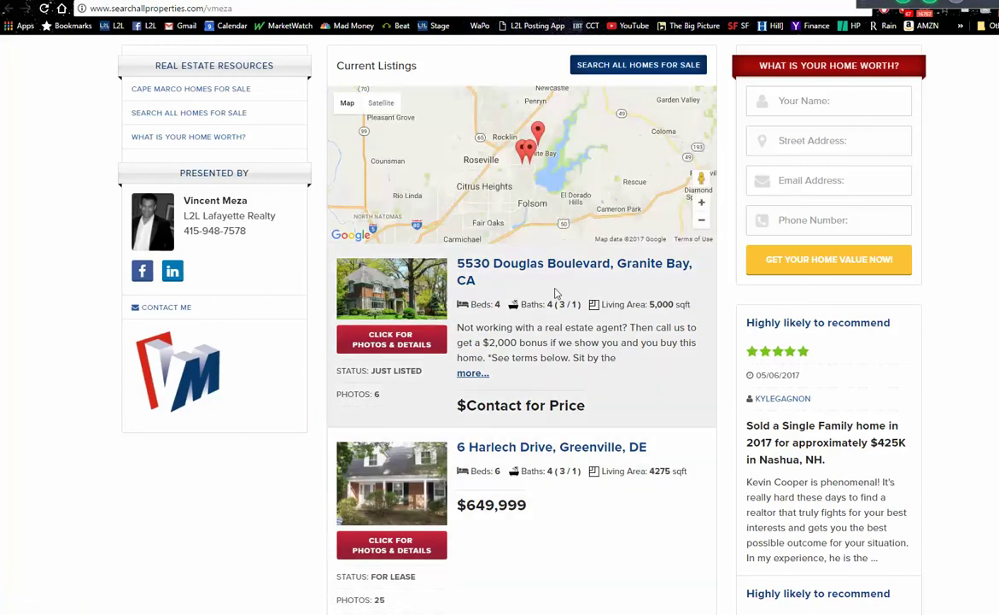
{"action": "scroll", "coordinate": [892, 208], "scroll_direction": "down", "scroll_amount": 2}
{"action": "scroll", "coordinate": [745, 314], "scroll_direction": "down", "scroll_amount": 4}
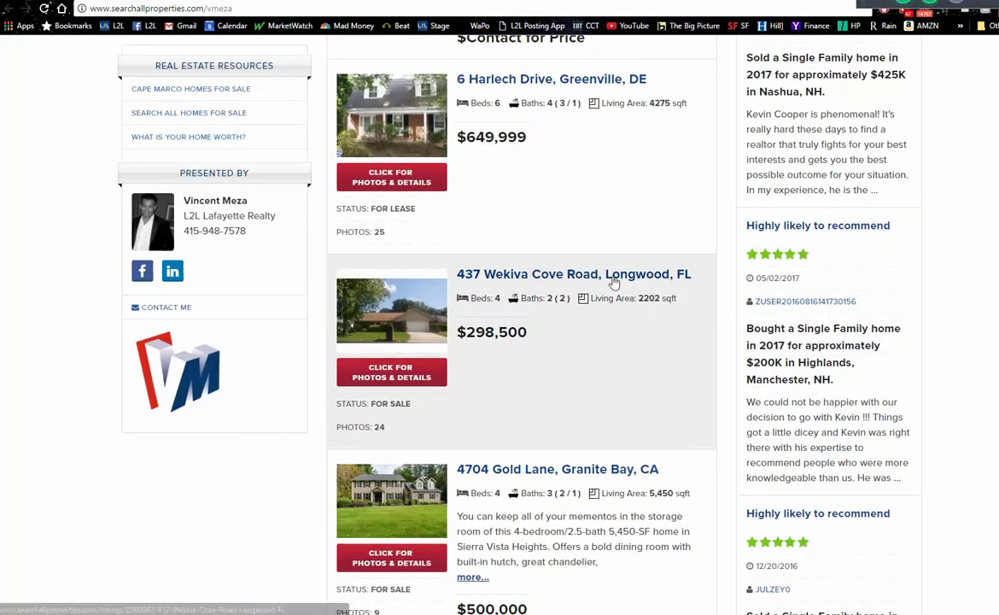
{"action": "left_click", "coordinate": [529, 472]}
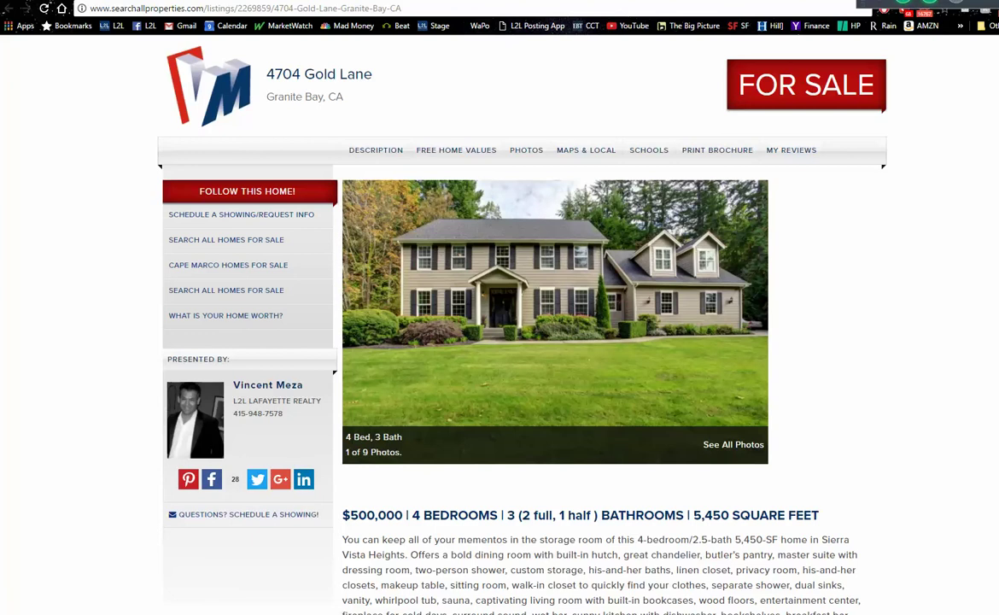
{"action": "key", "text": "alt+Left"}
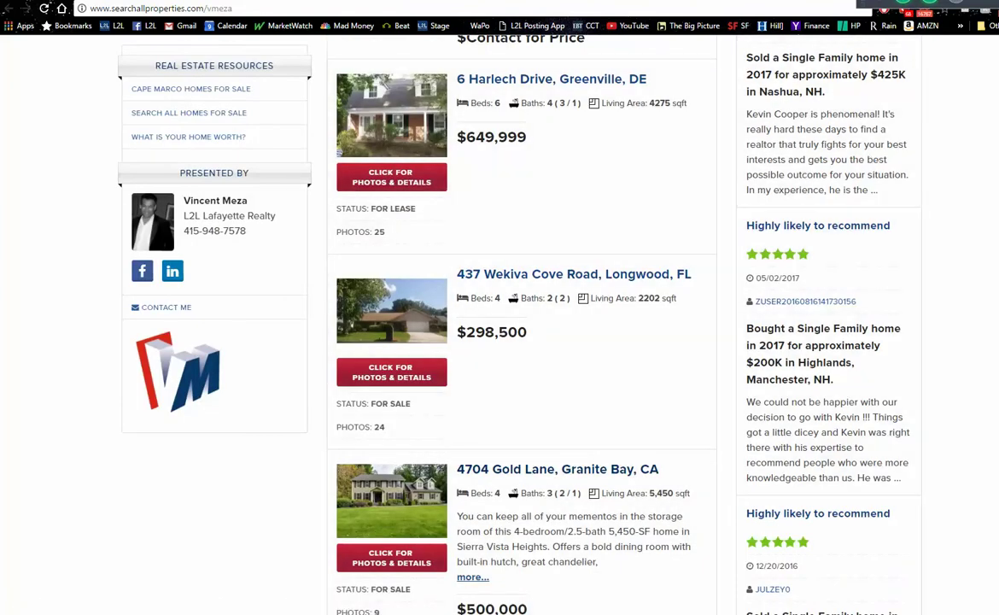
{"action": "scroll", "coordinate": [767, 242], "scroll_direction": "up", "scroll_amount": 3}
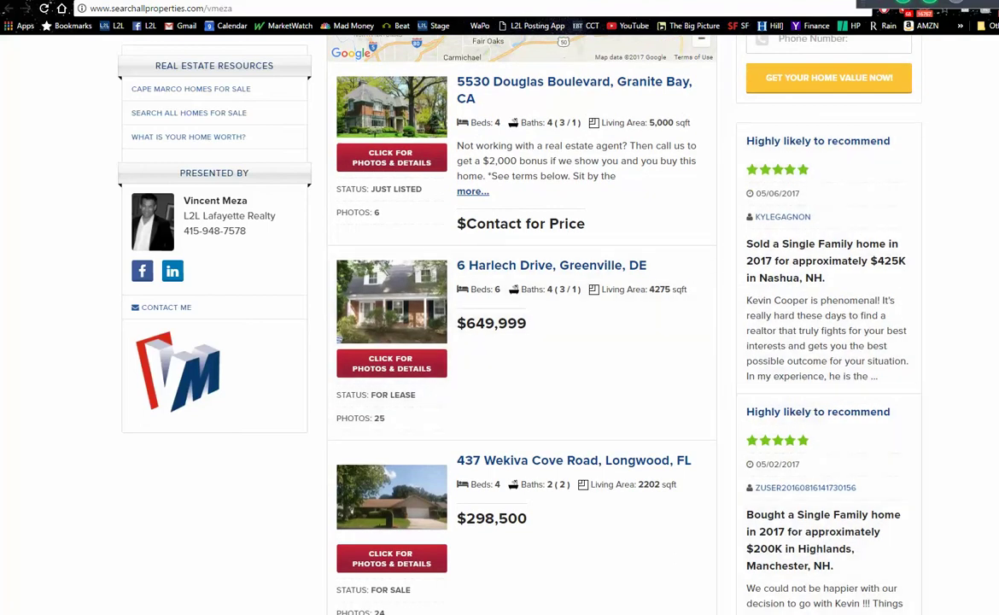
{"action": "scroll", "coordinate": [313, 148], "scroll_direction": "up", "scroll_amount": 3}
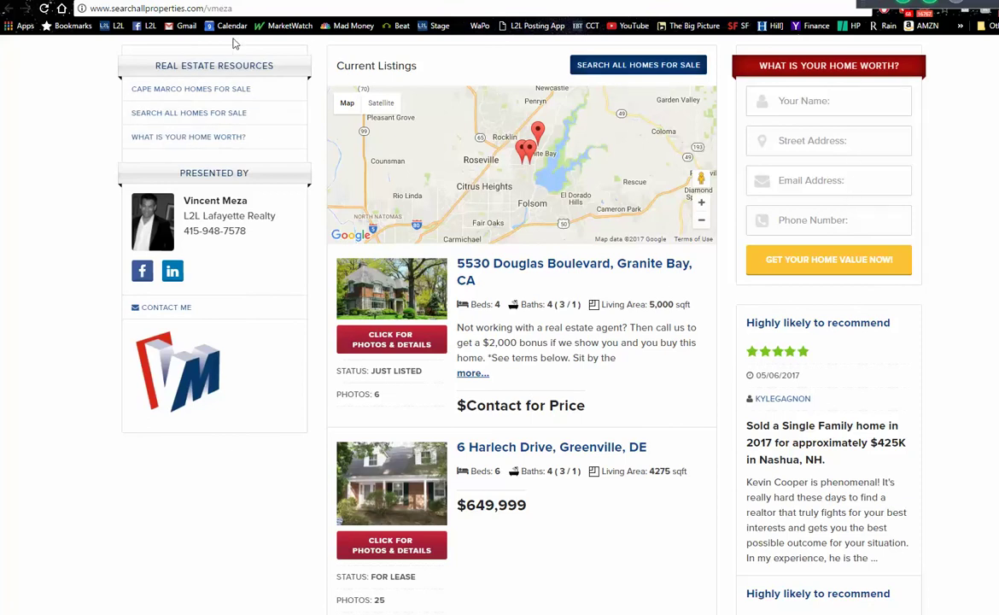
{"action": "left_click", "coordinate": [213, 8]}
{"action": "left_click", "coordinate": [239, 9]}
- Load the other agent's /nwolf listings site from the address bar suggestions
{"action": "key", "text": "BackSpace"}
{"action": "key", "text": "BackSpace"}
{"action": "key", "text": "BackSpace"}
{"action": "key", "text": "BackSpace"}
{"action": "key", "text": "BackSpace"}
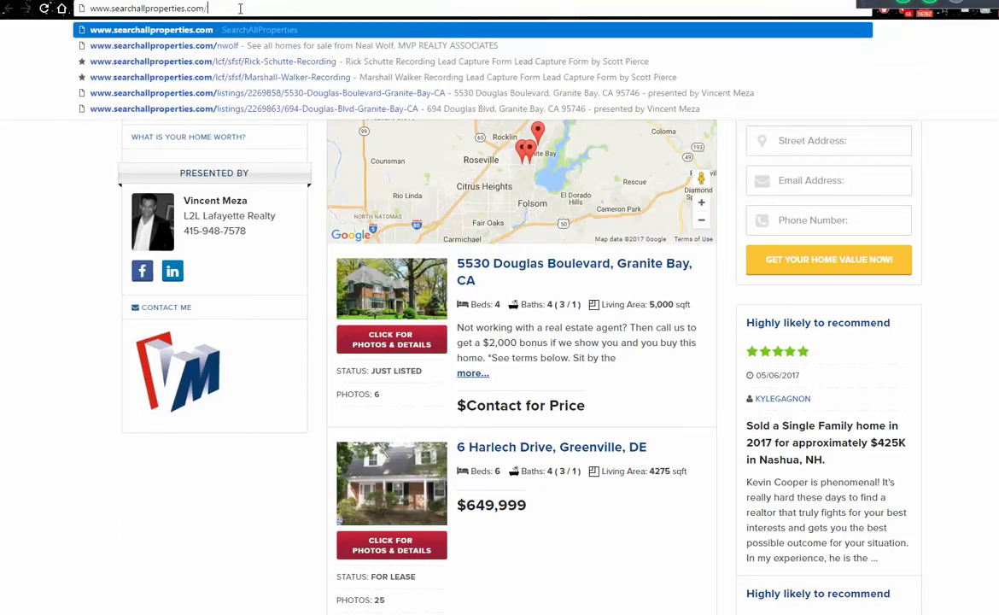
{"action": "key", "text": "Down"}
{"action": "key", "text": "Return"}
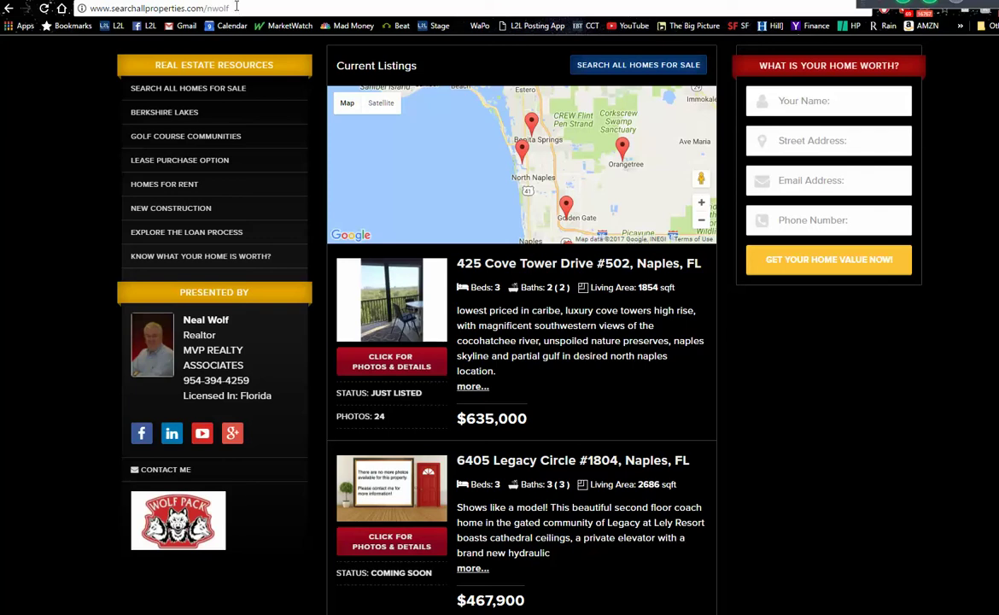
{"action": "left_click", "coordinate": [167, 142]}
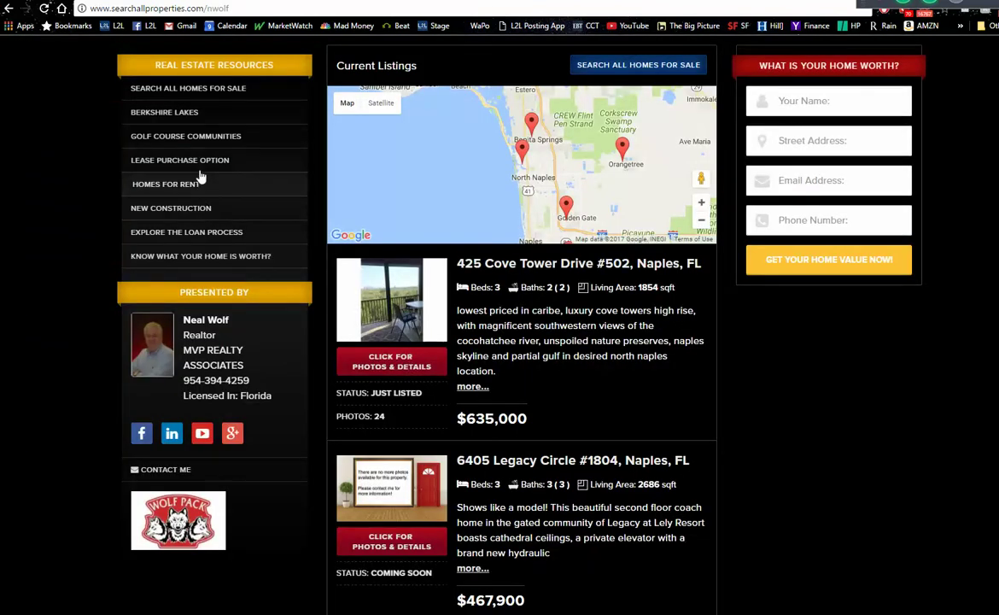
- Glance at the Lease Purchase Option page, then open the Naples 'Know what your home is worth?' page
{"action": "left_click", "coordinate": [181, 155]}
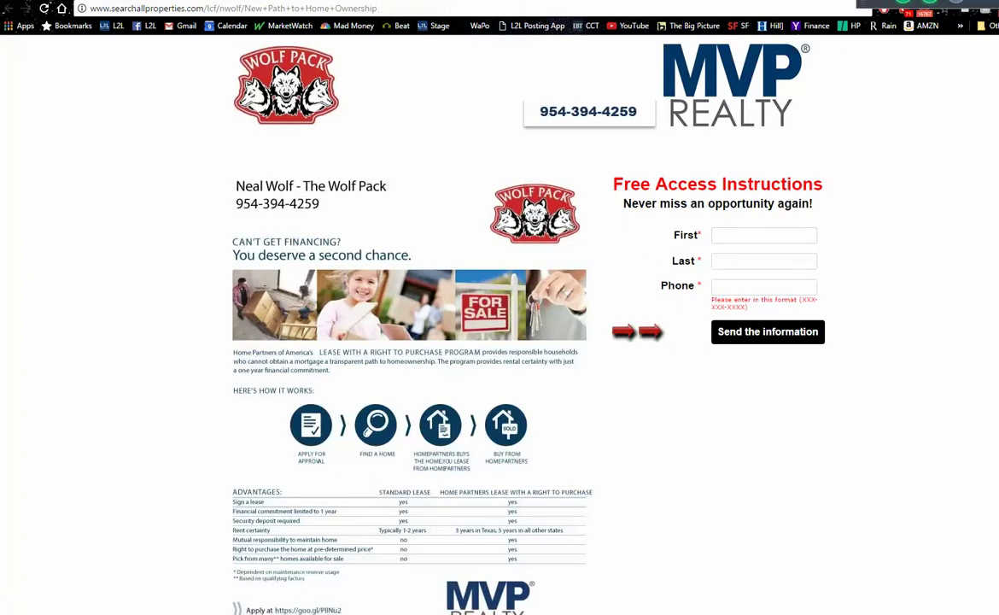
{"action": "key", "text": "alt+Left"}
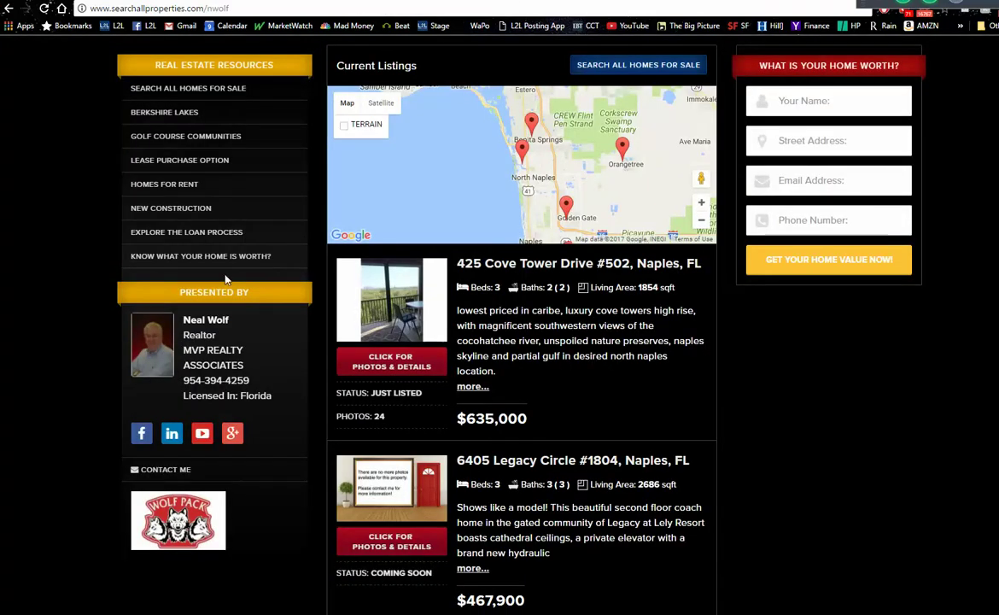
{"action": "left_click", "coordinate": [209, 261]}
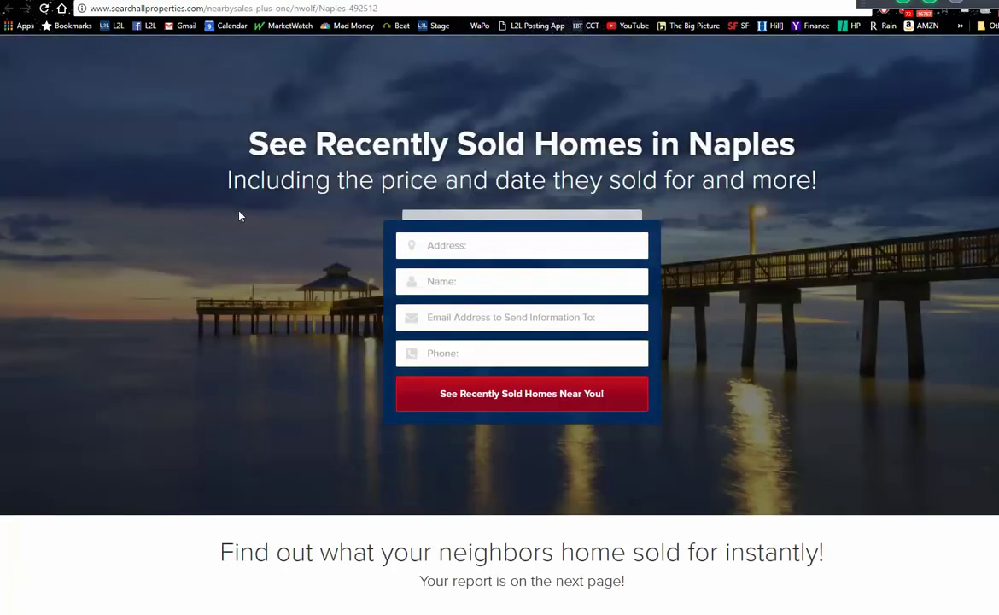
- Go back from the Naples valuation page to the agent's listings page
{"action": "key", "text": "alt+Left"}
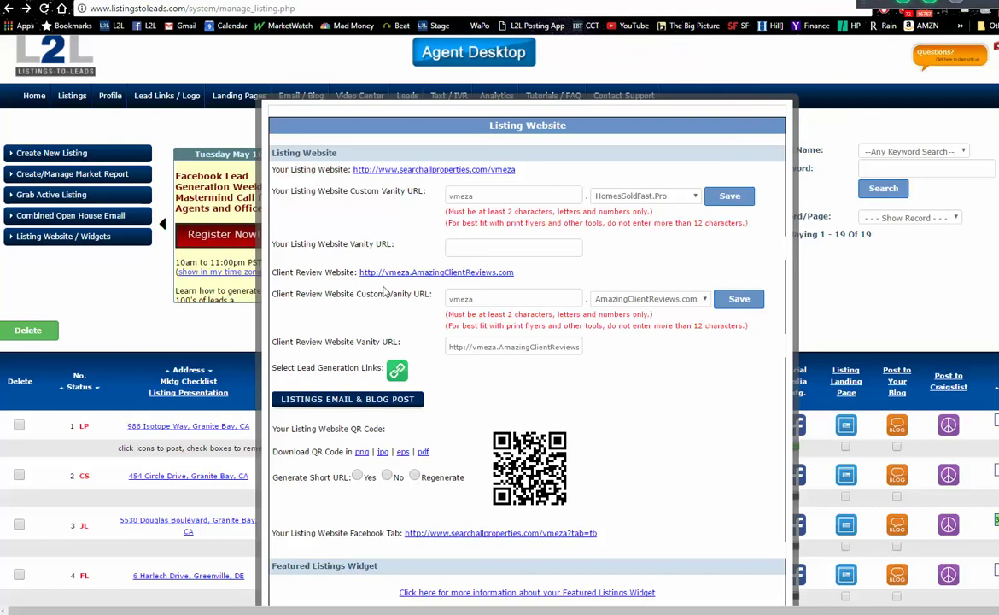
- Open the Client Review Website and copy its amazingclientreviews.com web address
{"action": "left_click", "coordinate": [439, 273]}
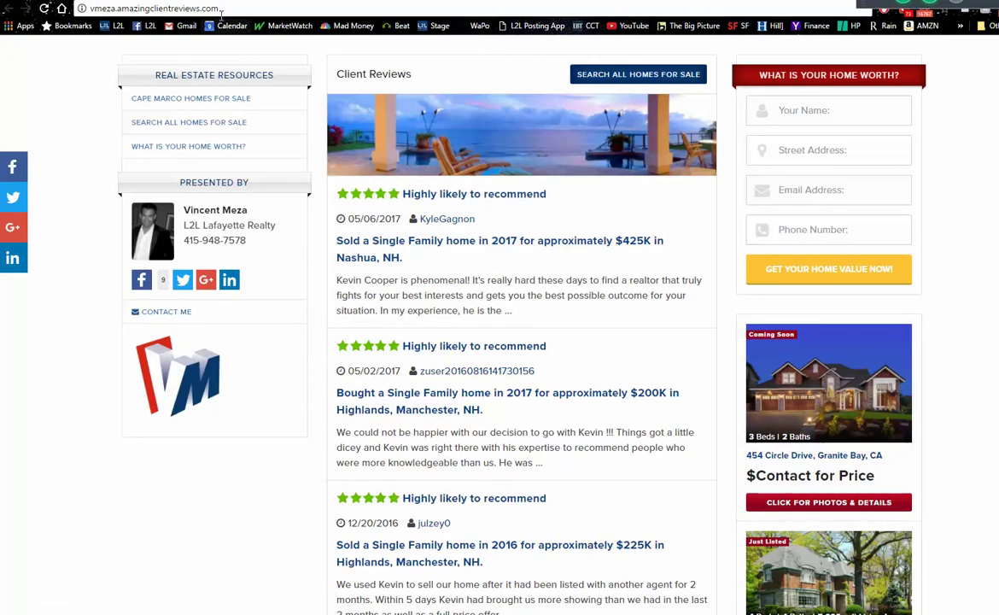
{"action": "left_click", "coordinate": [203, 8]}
{"action": "right_click", "coordinate": [153, 8]}
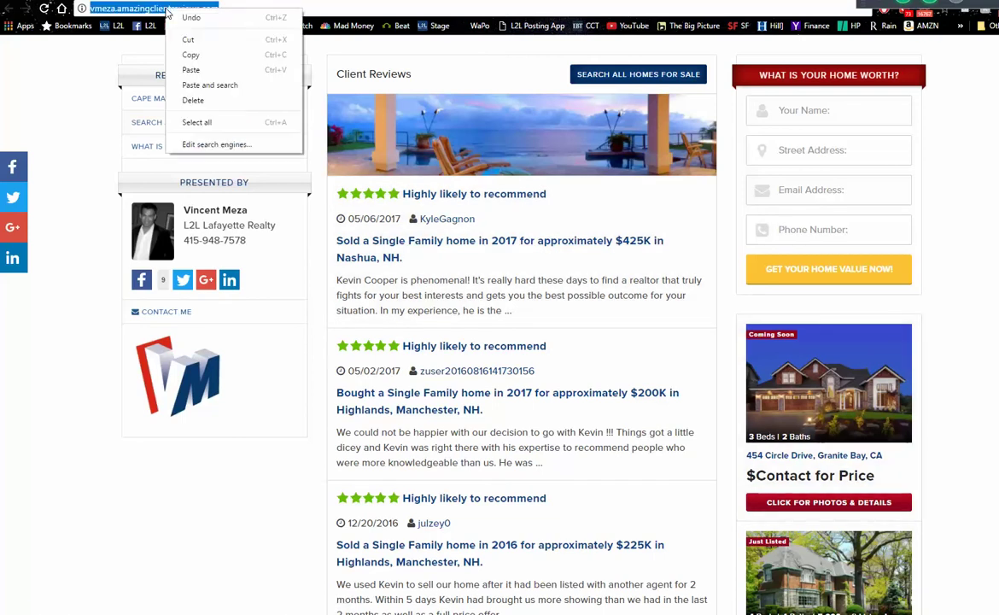
{"action": "left_click", "coordinate": [196, 56]}
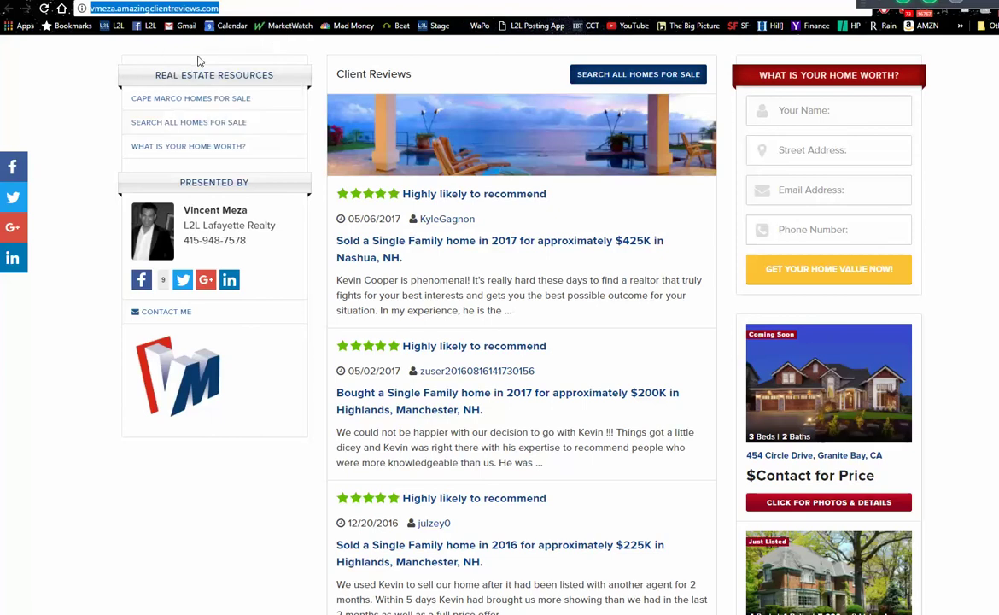
- Write a Facebook status tagging the client: 'thanks so much for your great review!! It was great working with you..'
{"action": "key", "text": "ctrl+Tab"}
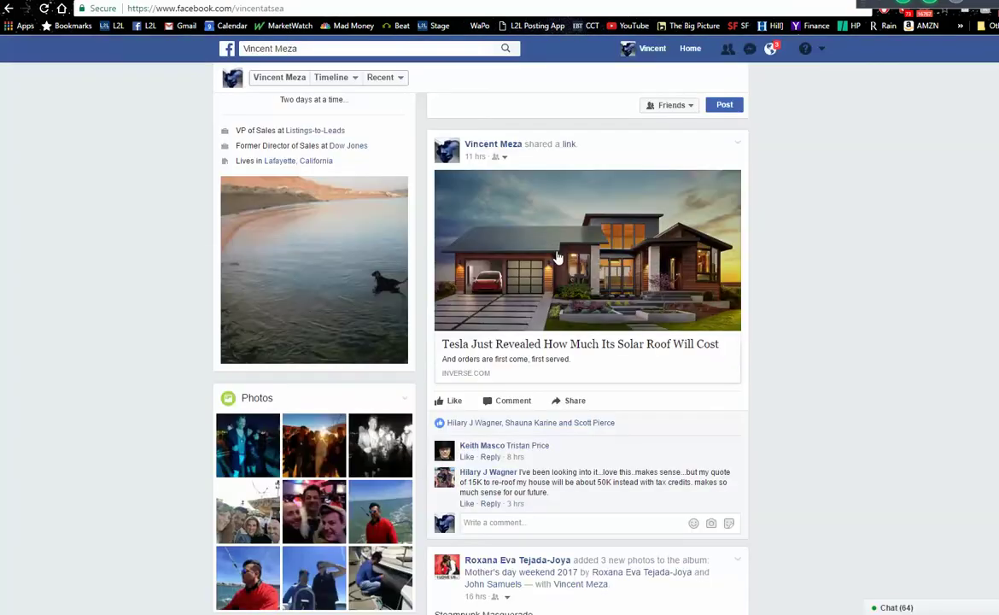
{"action": "scroll", "coordinate": [589, 342], "scroll_direction": "up", "scroll_amount": 3}
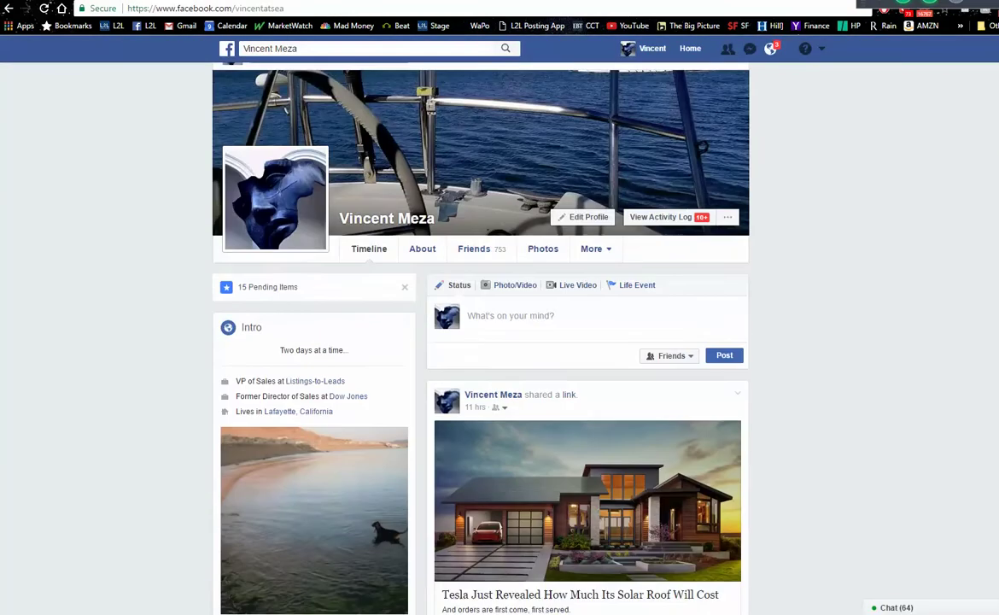
{"action": "left_click", "coordinate": [577, 342]}
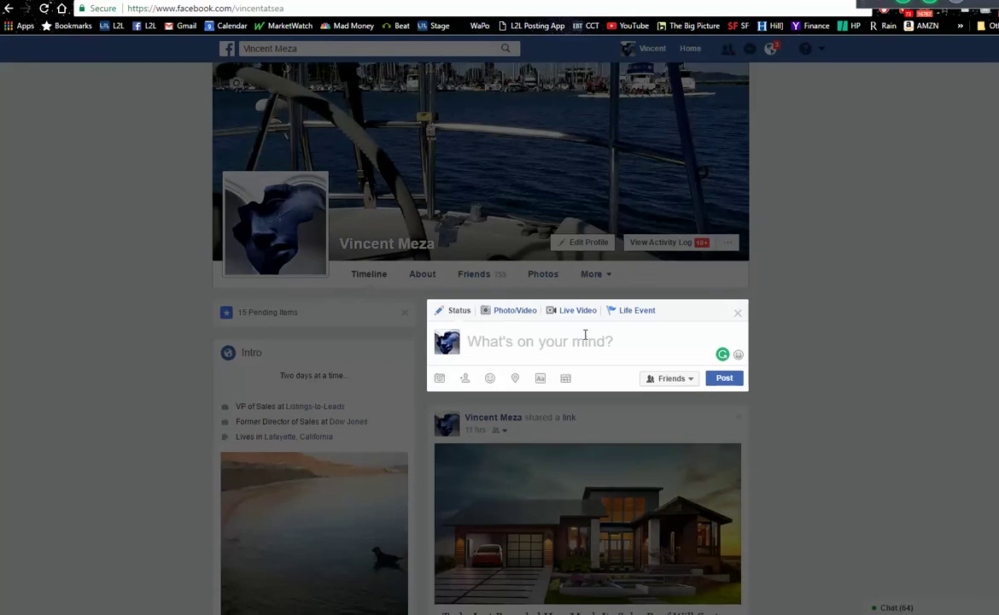
{"action": "type", "text": "Hey Scottg"}
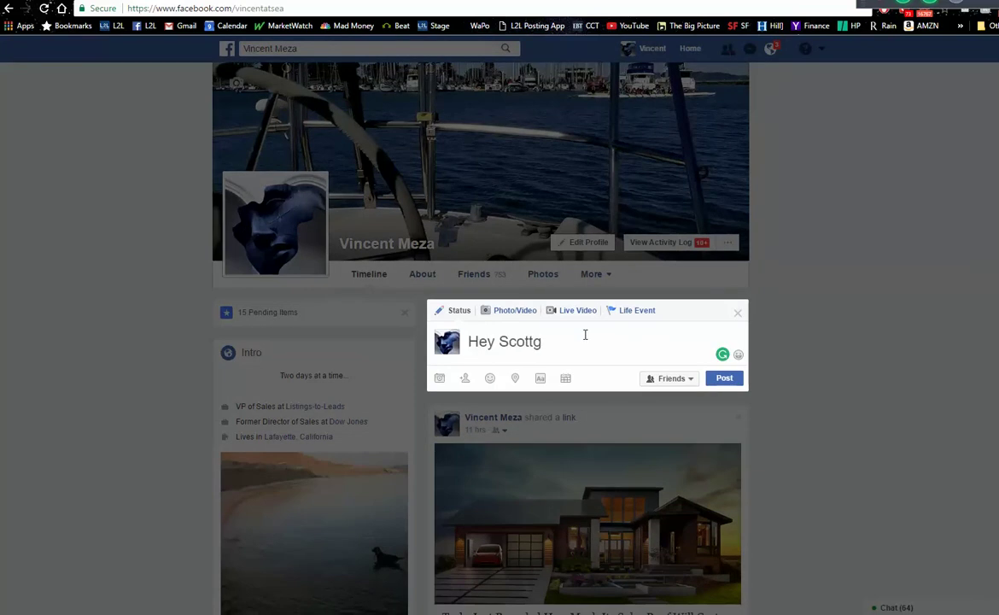
{"action": "key", "text": "BackSpace"}
{"action": "key", "text": "Return"}
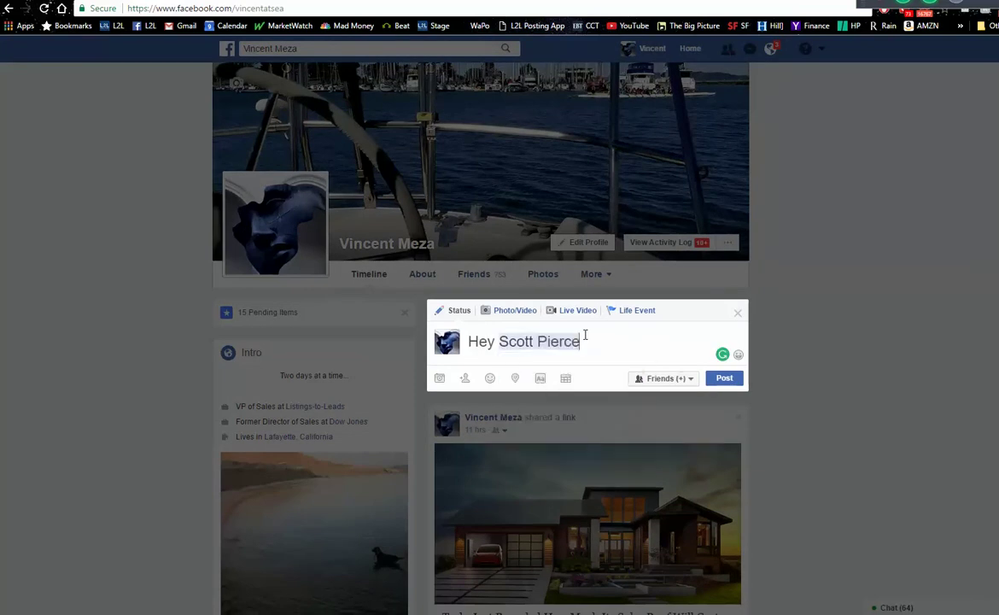
{"action": "type", "text": ", thanks "}
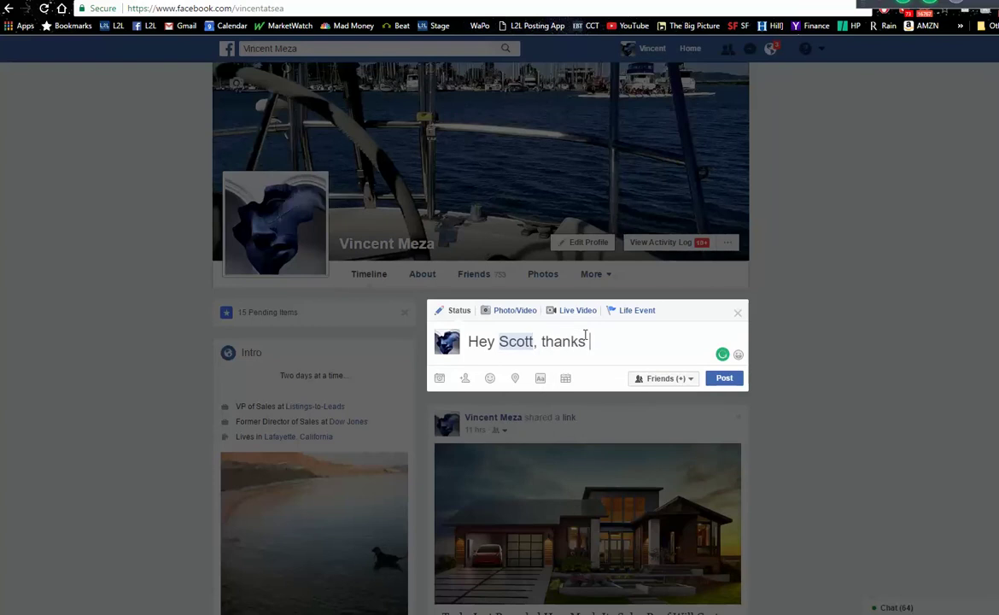
{"action": "type", "text": "so much for yo"}
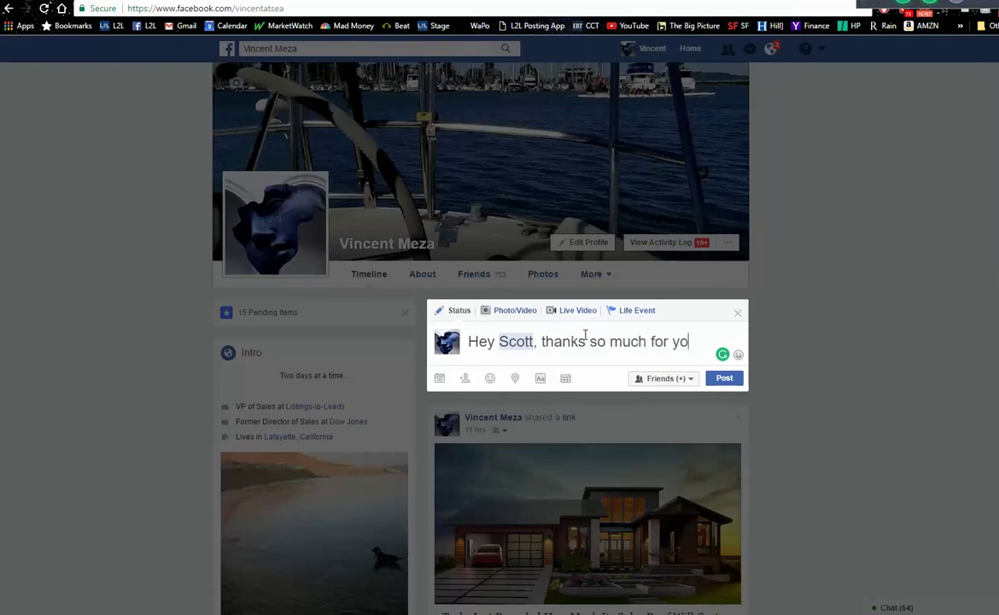
{"action": "type", "text": "ur great re"}
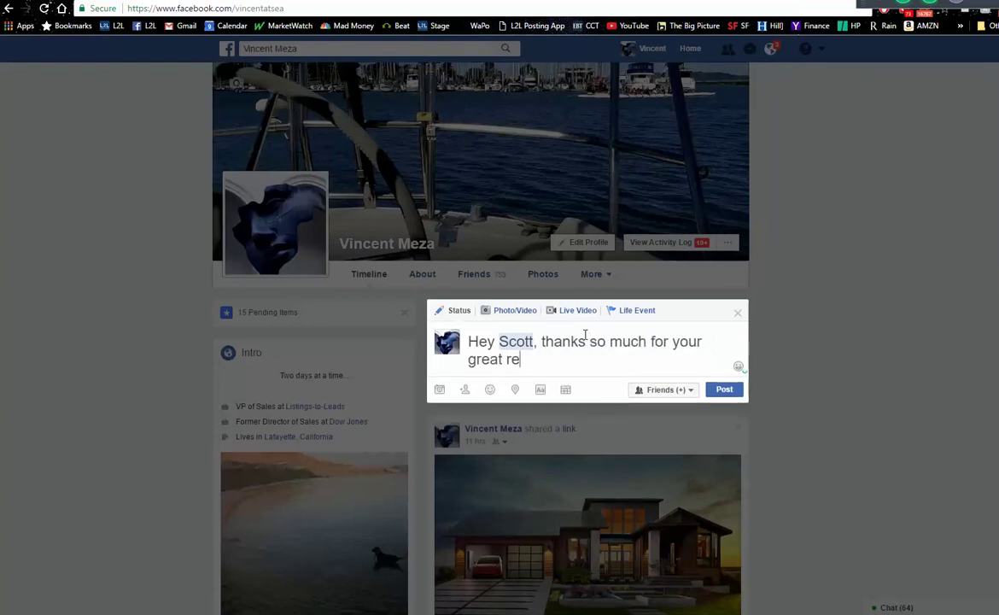
{"action": "type", "text": "view!!  It was "}
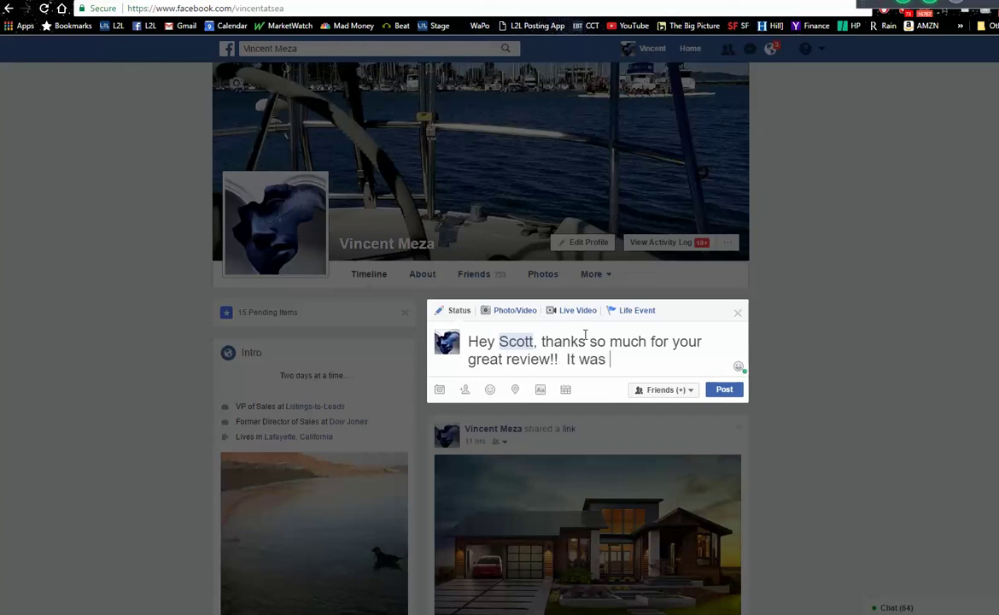
{"action": "type", "text": "great work"}
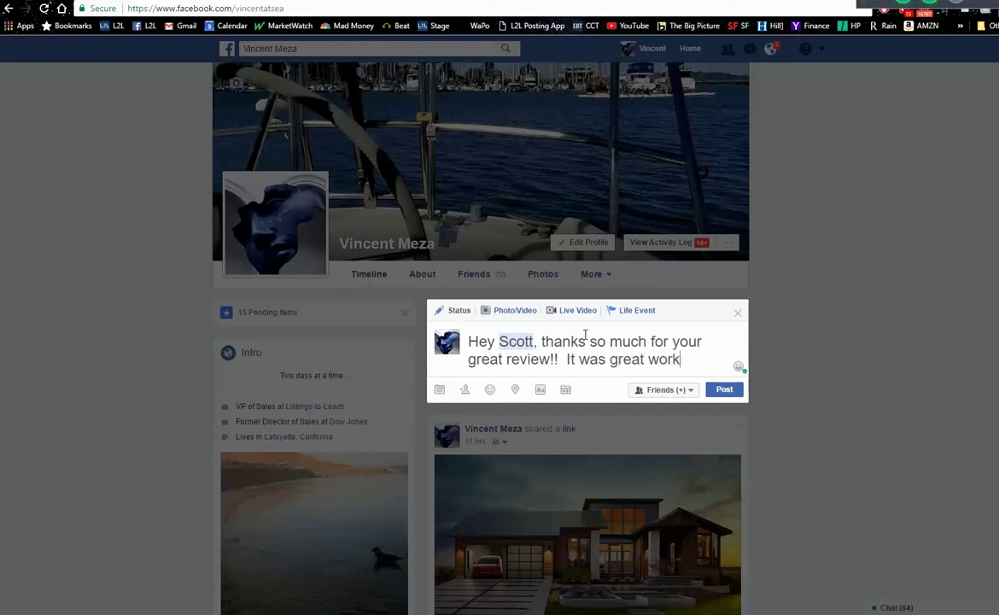
{"action": "type", "text": "ing with you."}
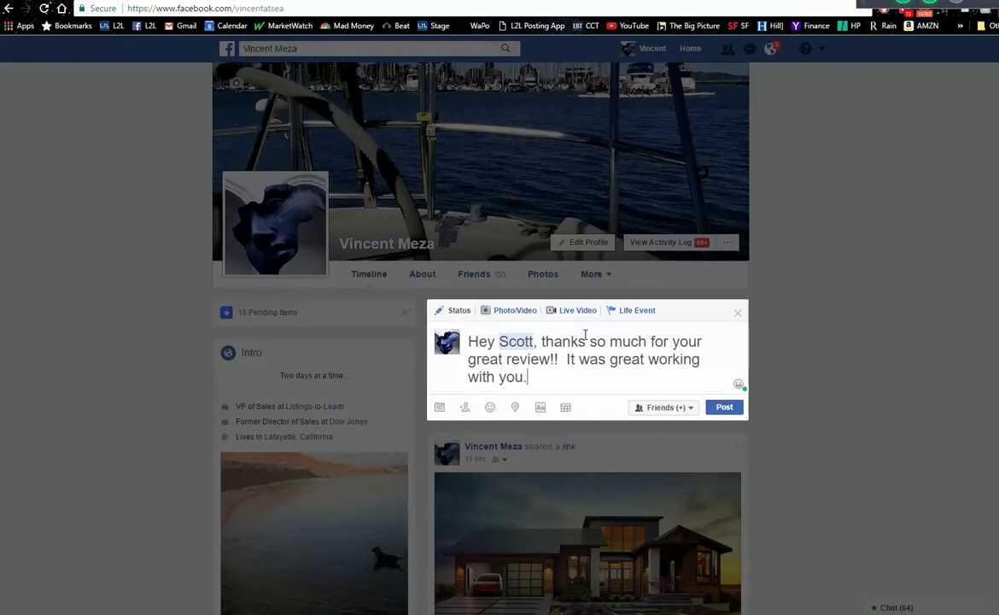
{"action": "type", "text": "."}
- Paste the client reviews site link below the message and publish the post
{"action": "key", "text": "Return"}
{"action": "key", "text": "Return"}
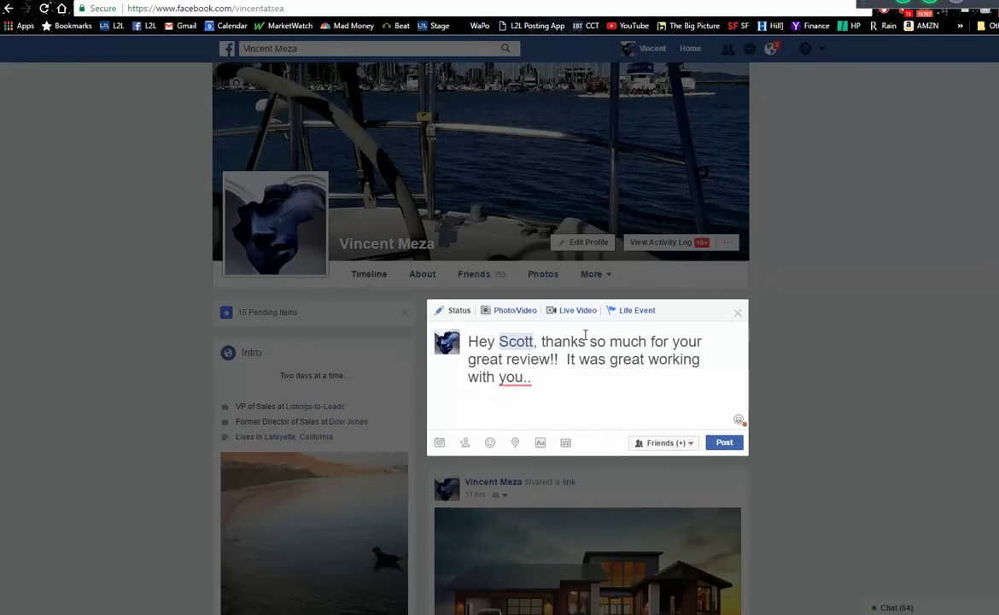
{"action": "key", "text": "ctrl+v"}
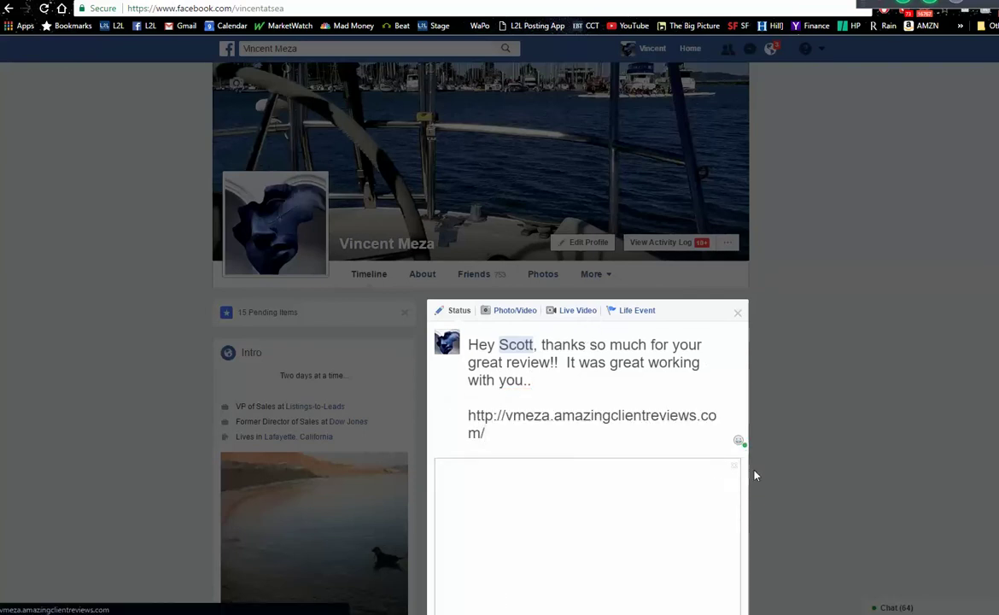
{"action": "scroll", "coordinate": [675, 441], "scroll_direction": "down", "scroll_amount": 3}
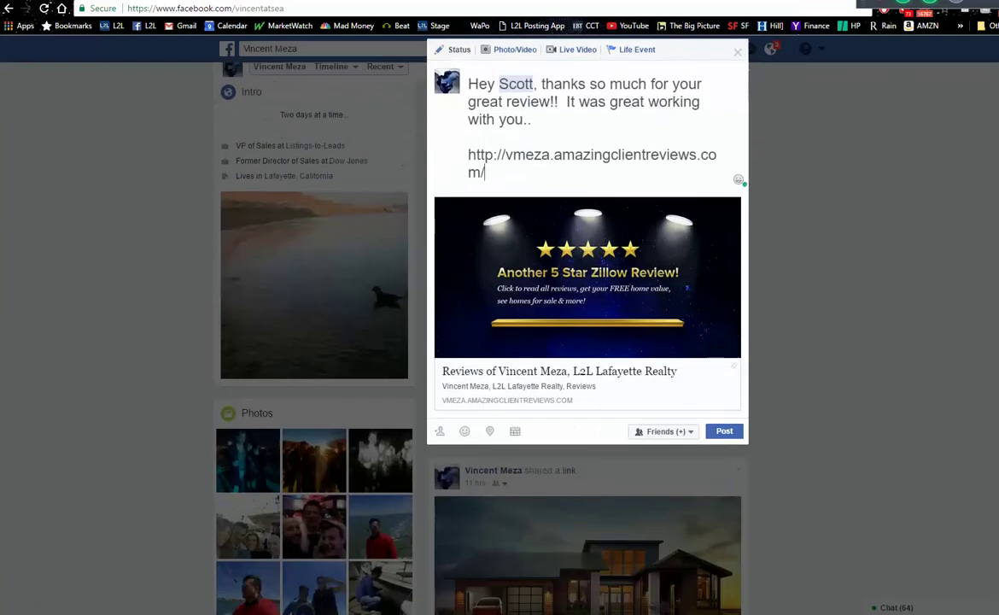
{"action": "left_click", "coordinate": [724, 421]}
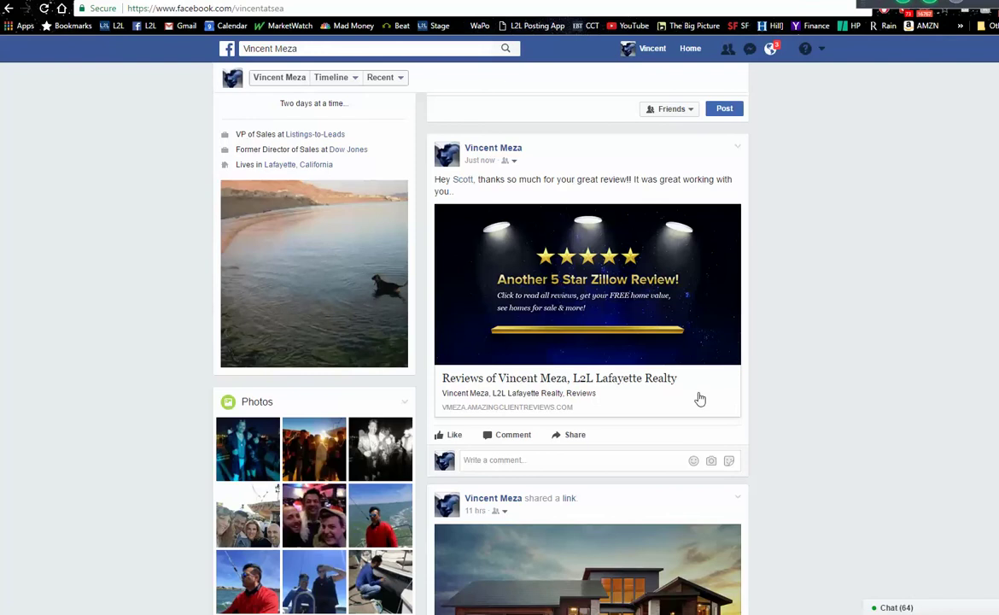
- Open the client reviews page from the post's link preview, then cycle tabs back to the L2L Listing Website settings
{"action": "left_click", "coordinate": [670, 350]}
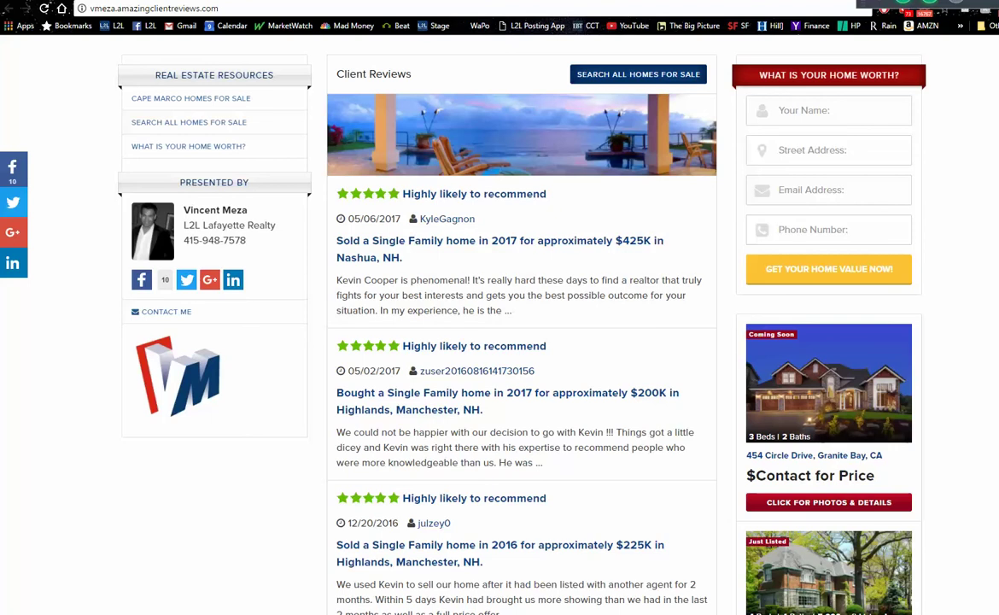
{"action": "key", "text": "ctrl+Tab"}
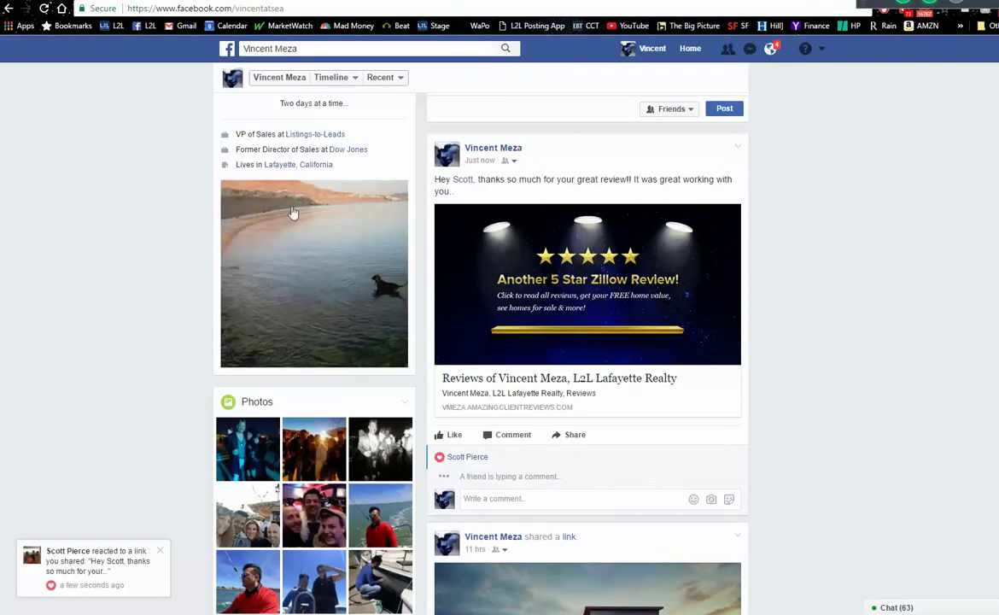
{"action": "key", "text": "ctrl+Tab"}
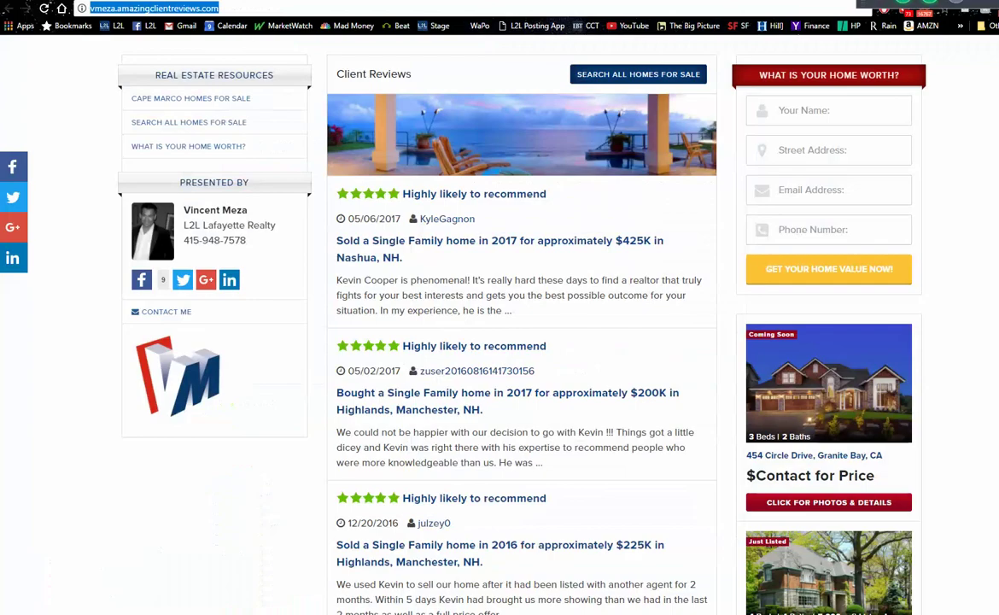
{"action": "key", "text": "ctrl+Tab"}
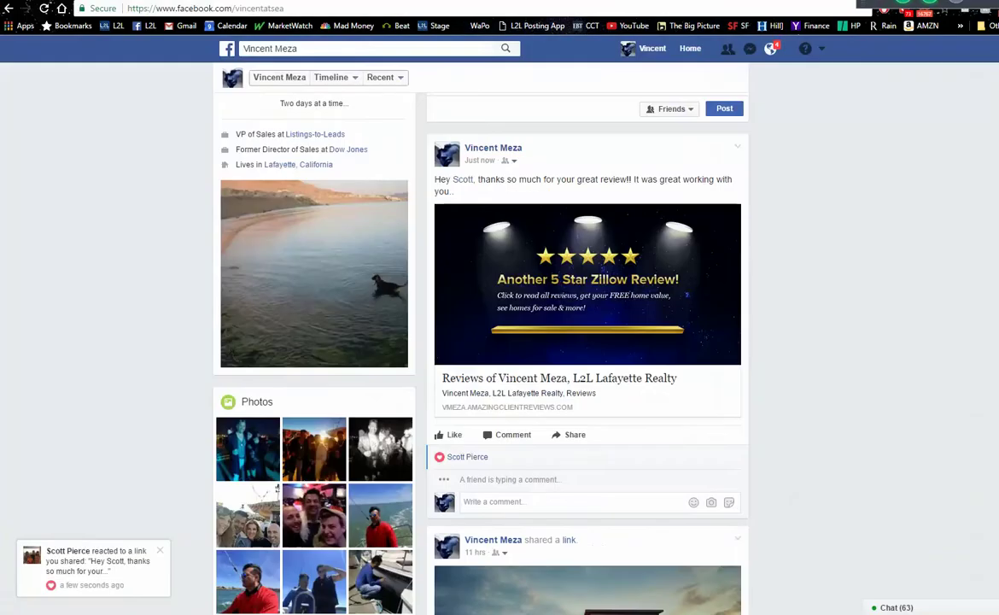
{"action": "key", "text": "ctrl+Tab"}
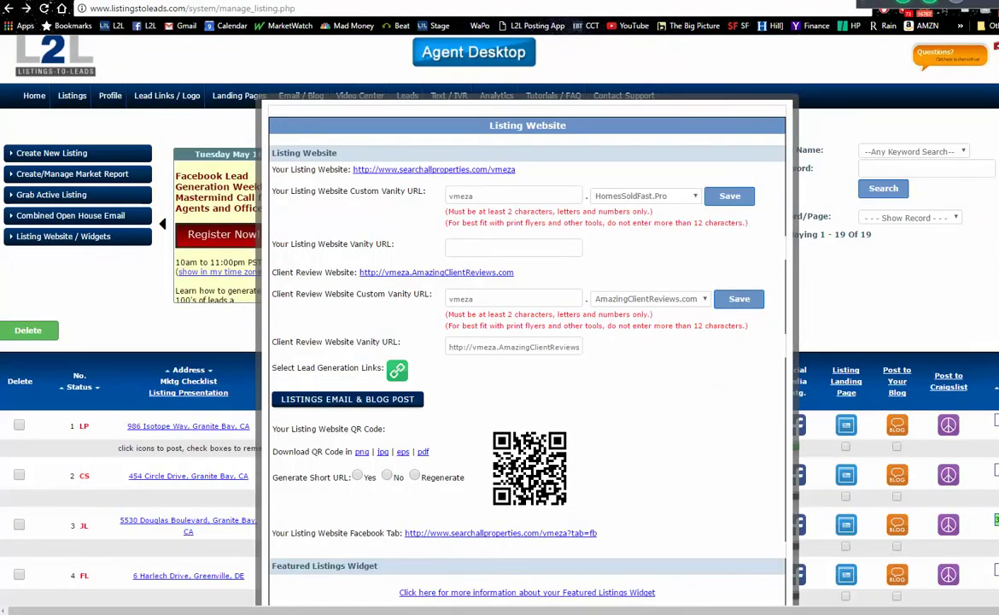
- Close the Listing Website settings and go to Landing Pages, scrolling down to the templates
{"action": "left_click", "coordinate": [872, 259]}
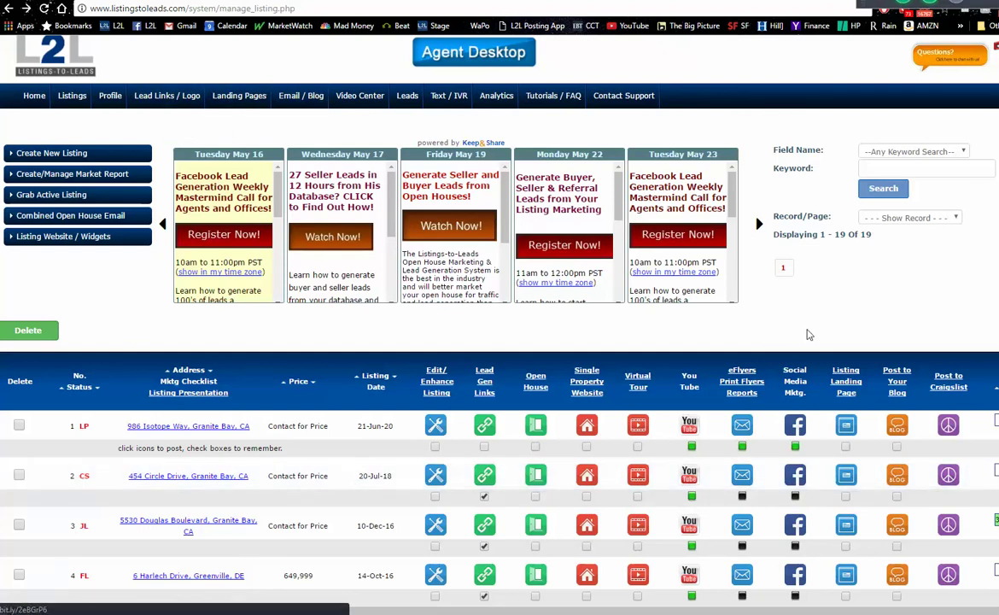
{"action": "left_click", "coordinate": [238, 97]}
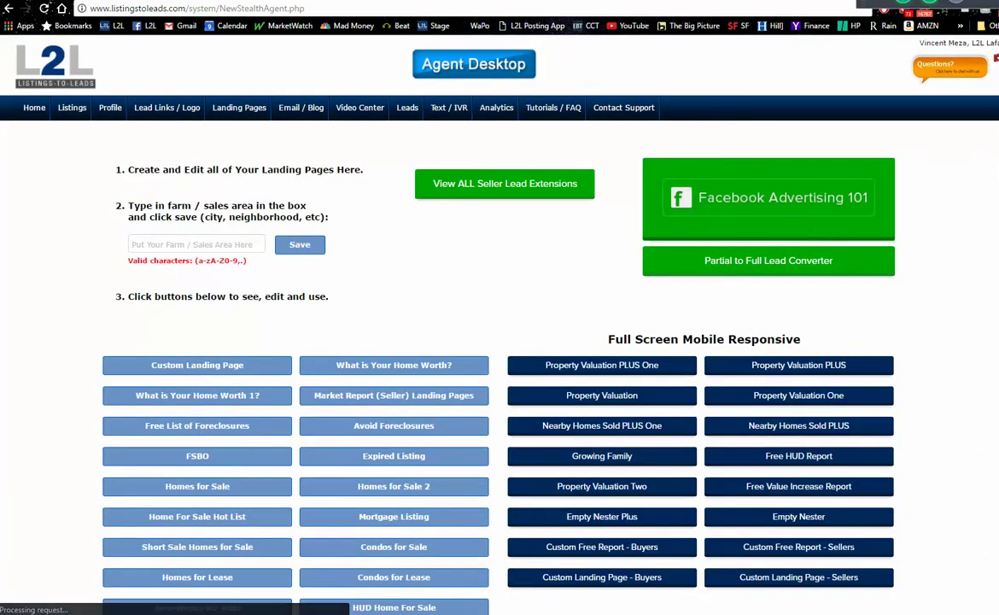
{"action": "scroll", "coordinate": [500, 342], "scroll_direction": "down", "scroll_amount": 1}
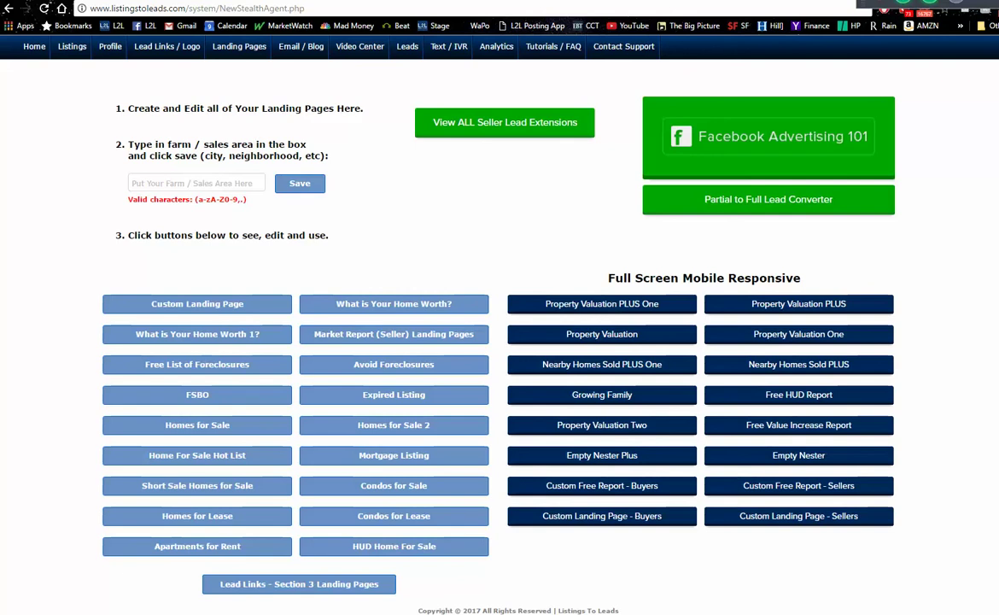
- Save 'Fort Wayne' as the farm sales area and highlight the series-created success message
{"action": "left_click", "coordinate": [244, 183]}
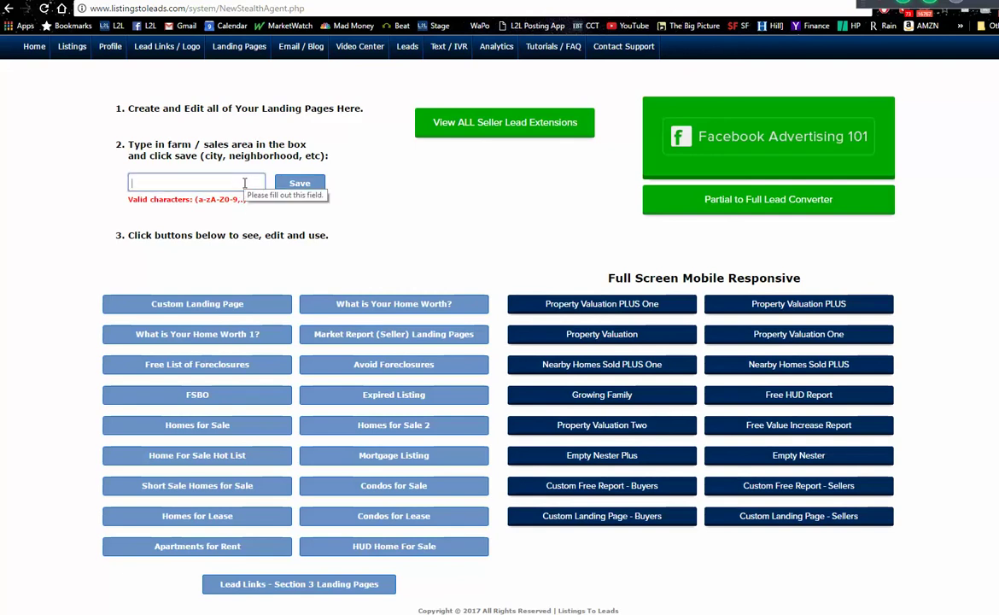
{"action": "type", "text": "Fort Wayne"}
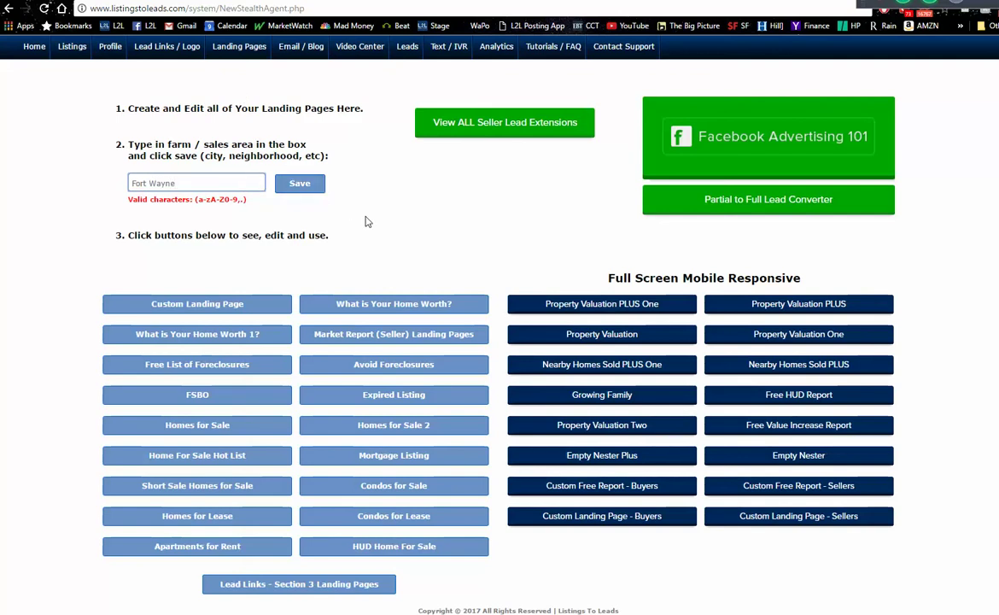
{"action": "left_click", "coordinate": [314, 188]}
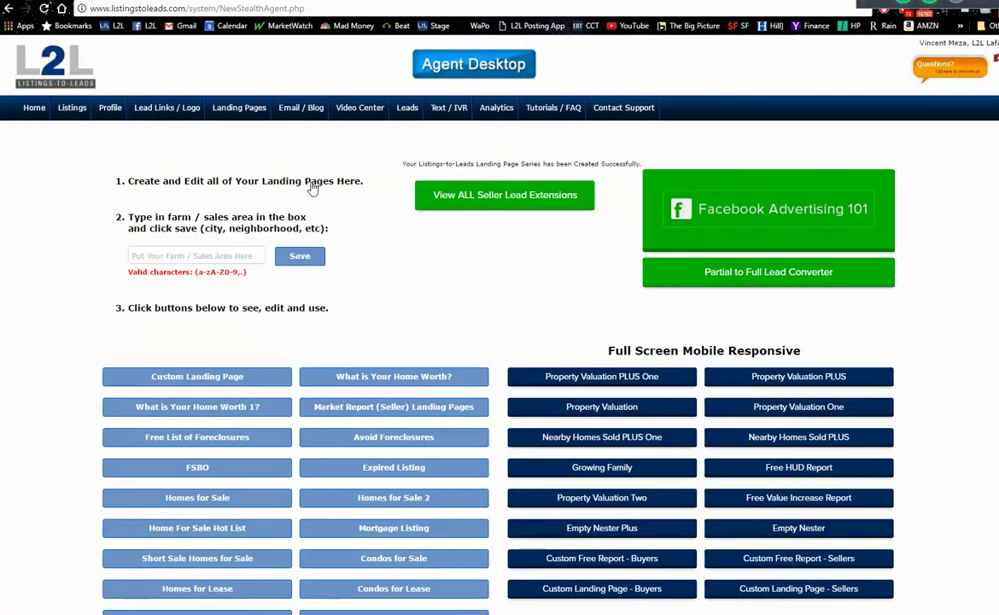
{"action": "left_click_drag", "start_coordinate": [407, 161], "coordinate": [629, 167]}
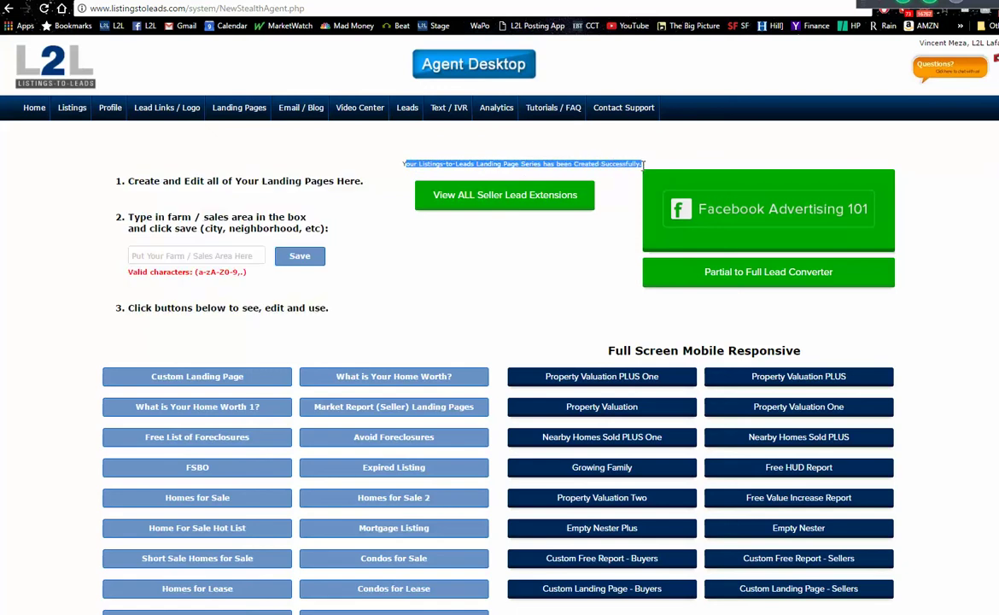
- Preview the Fort Wayne FSBO landing page from the bottom of the FSBO list
{"action": "left_click", "coordinate": [196, 472]}
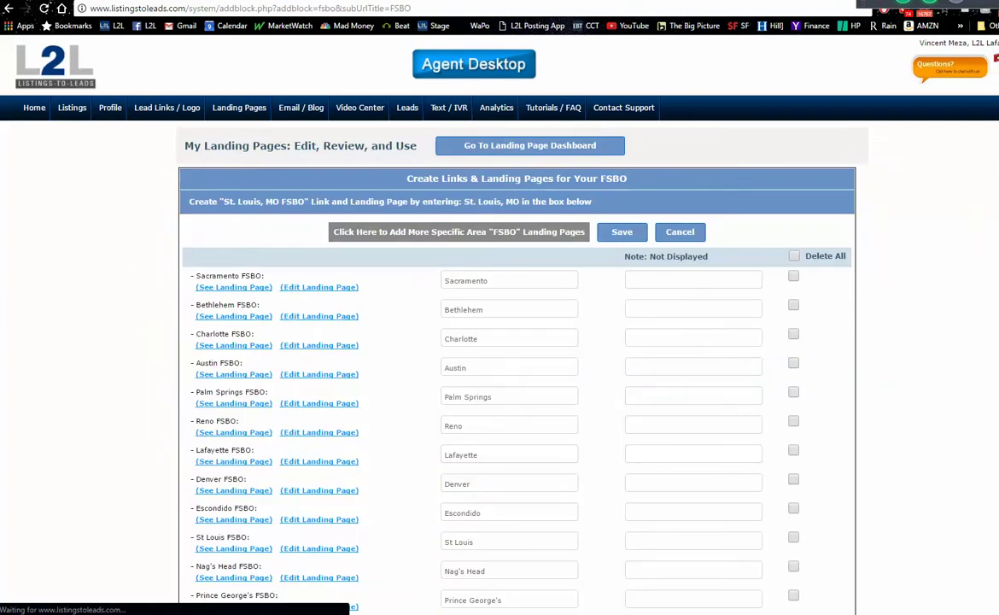
{"action": "scroll", "coordinate": [499, 341], "scroll_direction": "down", "scroll_amount": 15}
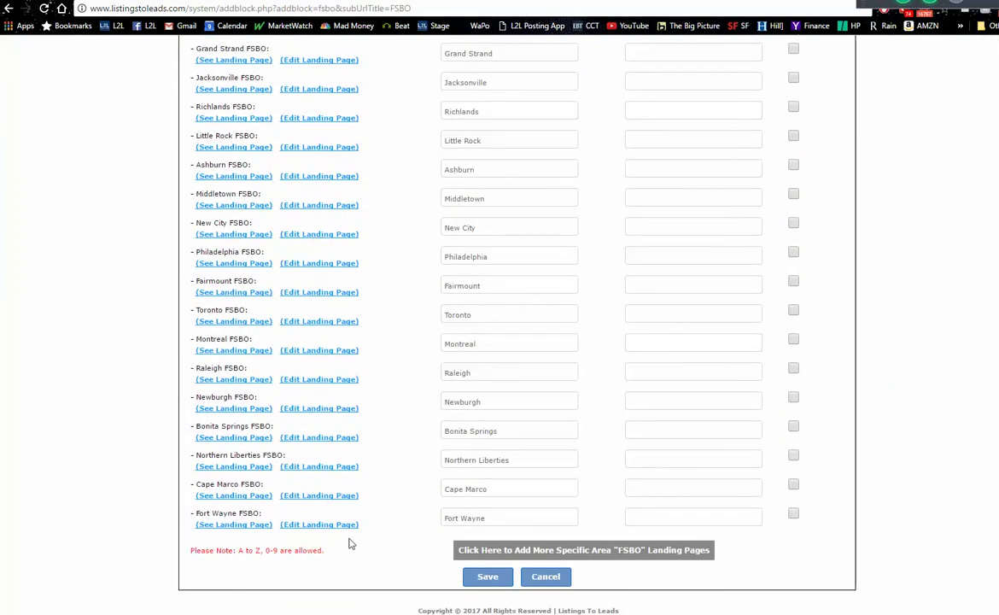
{"action": "left_click", "coordinate": [240, 525]}
{"action": "scroll", "coordinate": [461, 223], "scroll_direction": "up", "scroll_amount": 15}
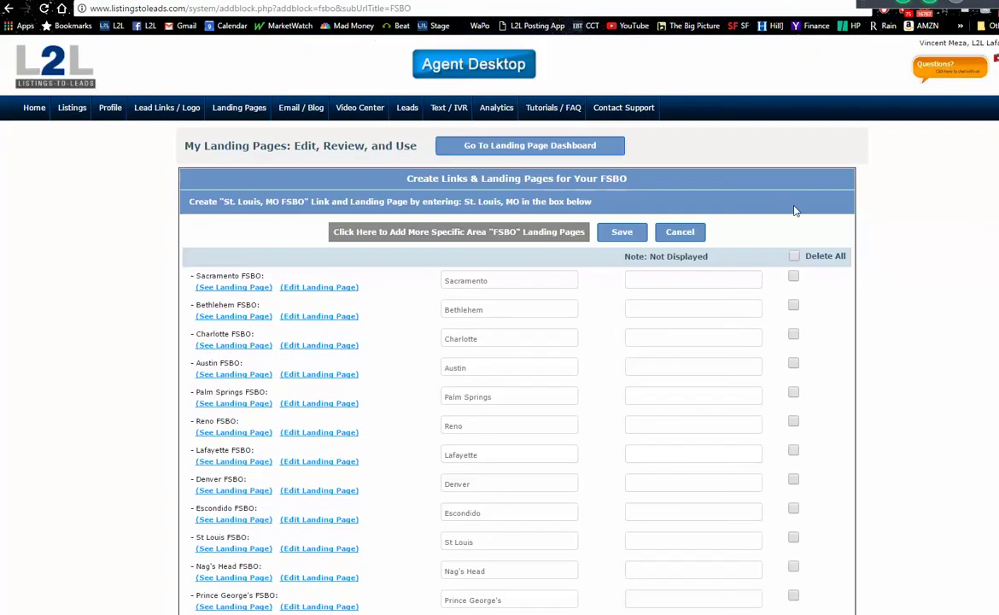
- Go back to the landing page dashboard and preview the Full Screen Mobile Responsive template buttons
{"action": "left_click", "coordinate": [510, 148]}
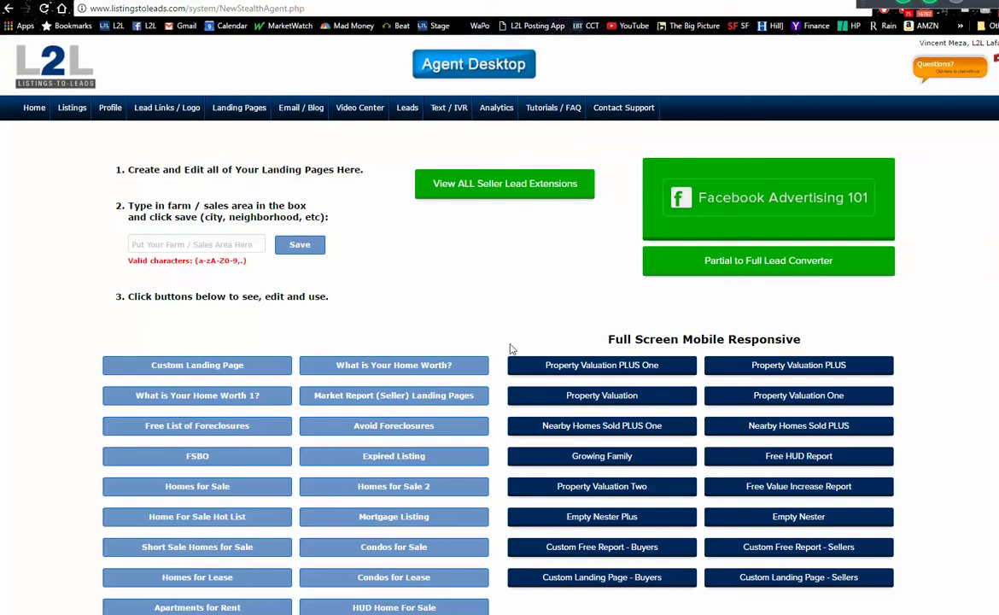
{"action": "mouse_move", "coordinate": [579, 468]}
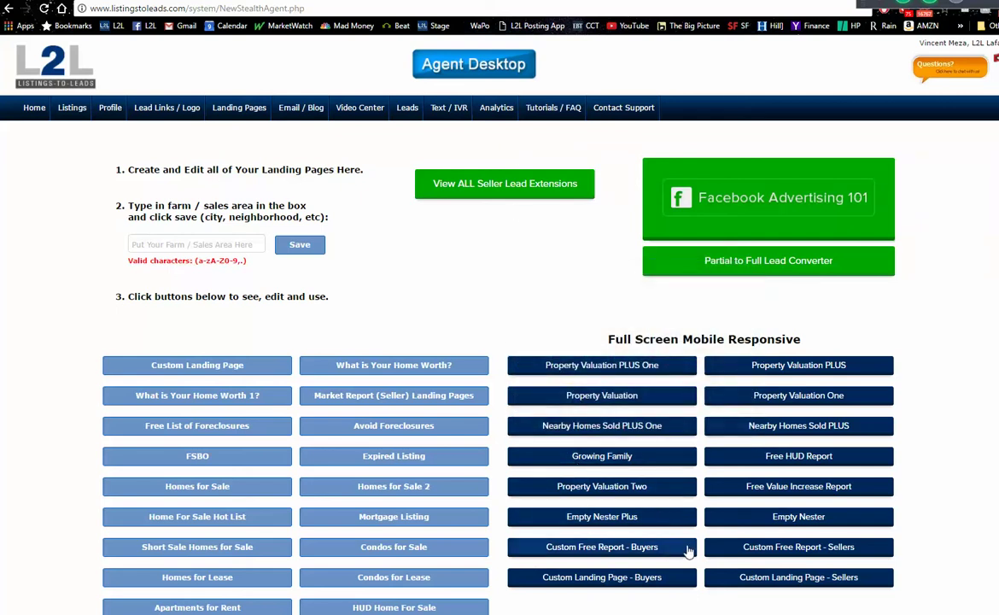
{"action": "mouse_move", "coordinate": [653, 542]}
{"action": "mouse_move", "coordinate": [767, 517]}
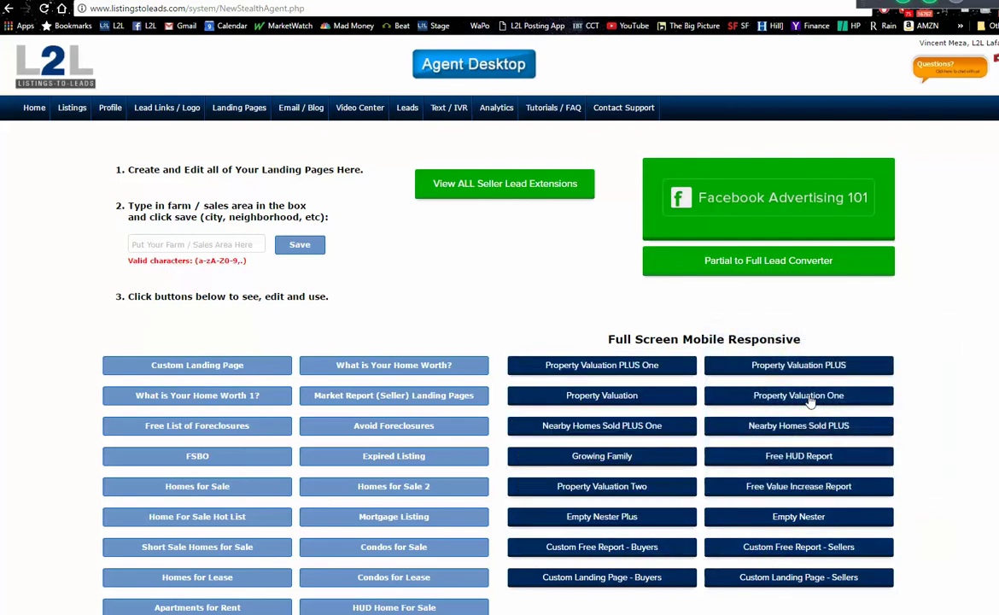
{"action": "mouse_move", "coordinate": [815, 373]}
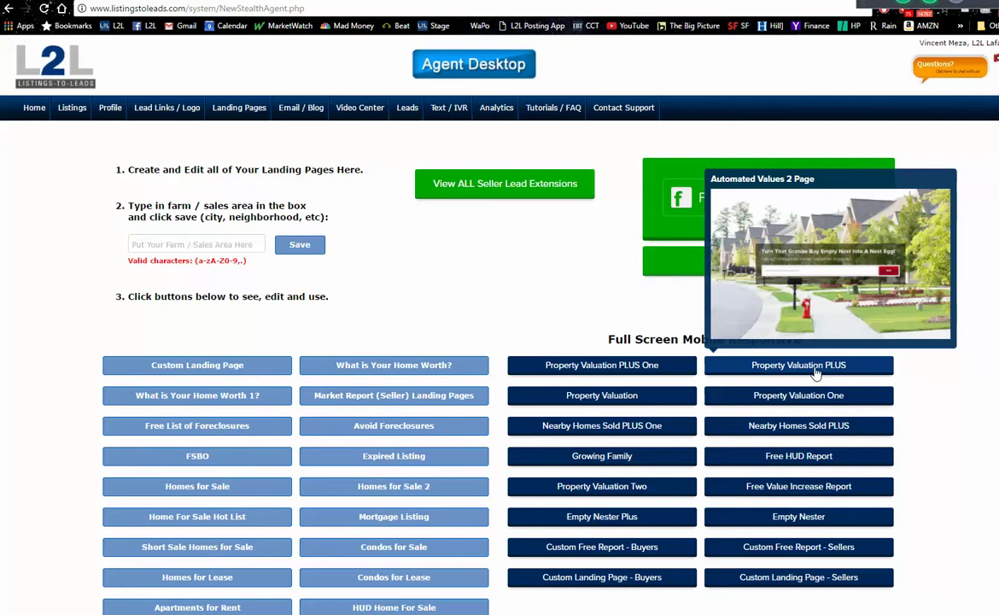
- Preview the Fort Wayne page 'What Is Your Fort Wayne Home Worth NOW?', then clear the address bar
{"action": "left_click", "coordinate": [817, 366]}
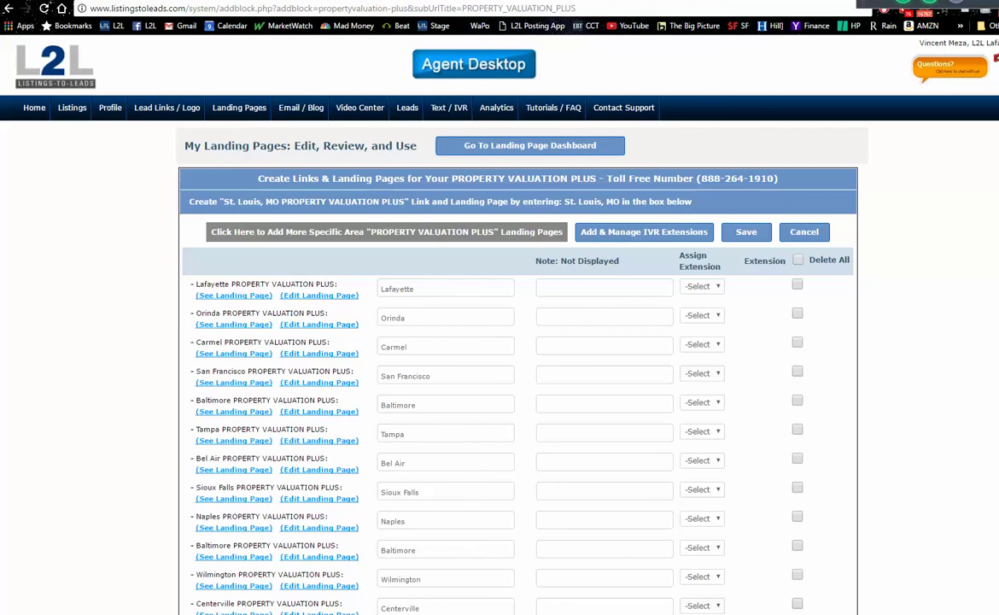
{"action": "scroll", "coordinate": [499, 341], "scroll_direction": "down", "scroll_amount": 15}
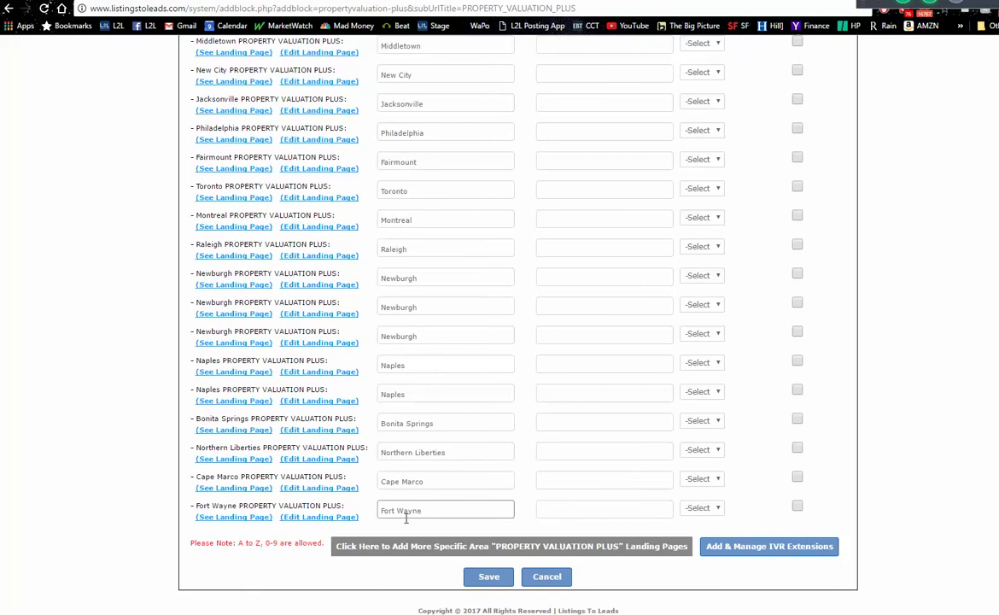
{"action": "left_click", "coordinate": [255, 517]}
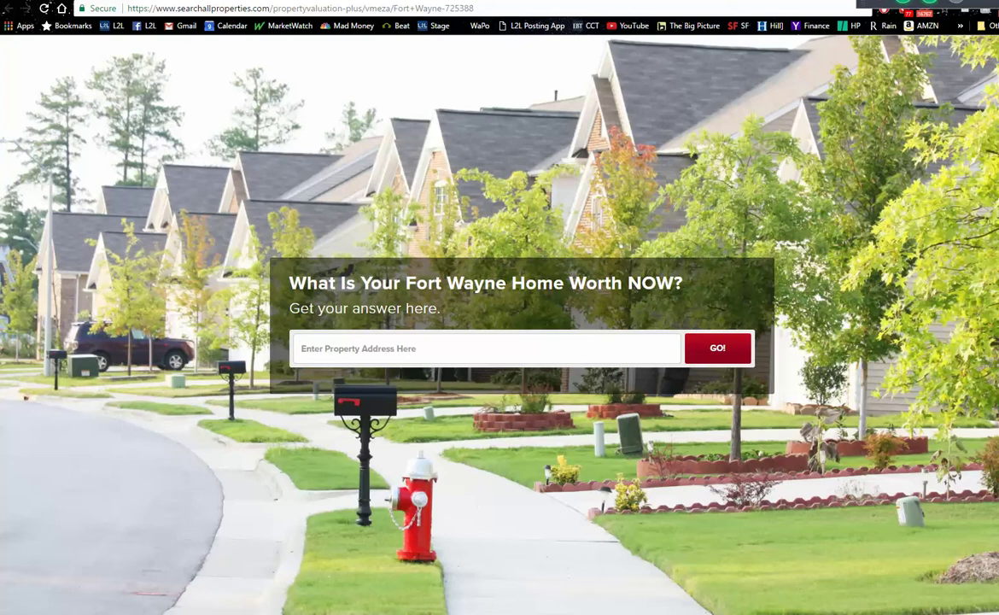
{"action": "left_click", "coordinate": [384, 4]}
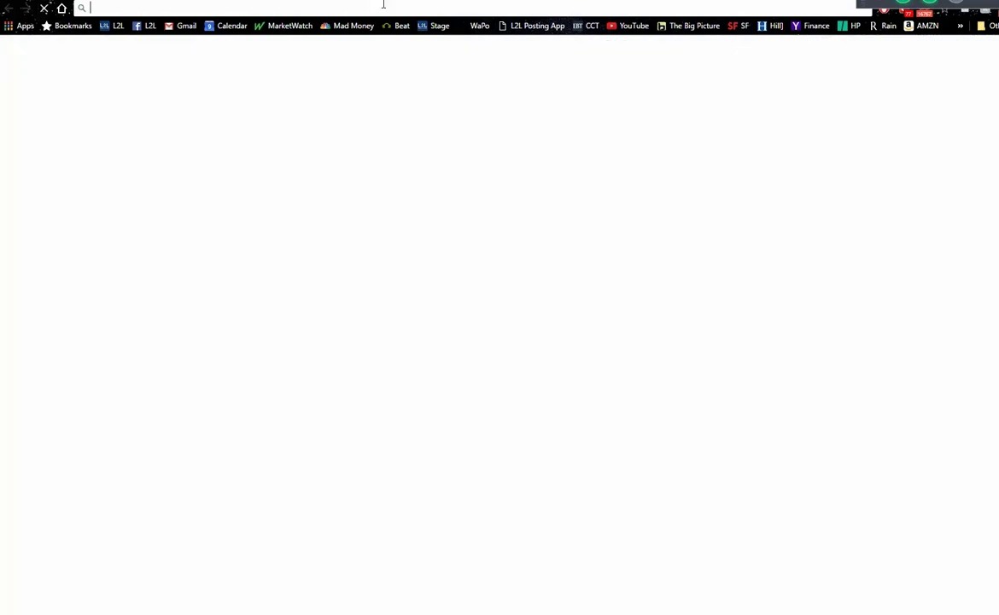
- Search Google for 'fort wayne' and switch to image results
{"action": "type", "text": "fort way"}
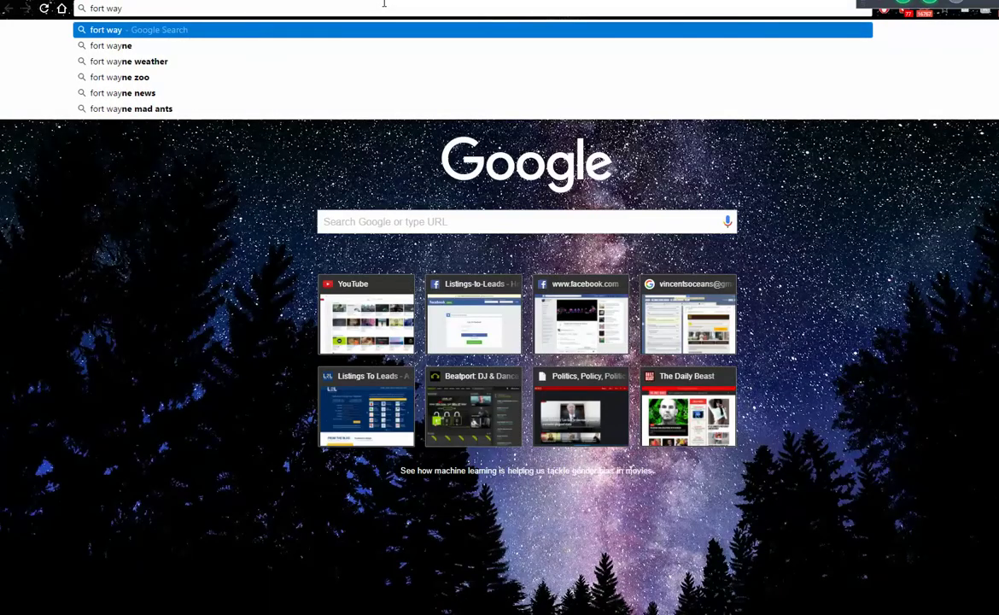
{"action": "key", "text": "Down"}
{"action": "key", "text": "Return"}
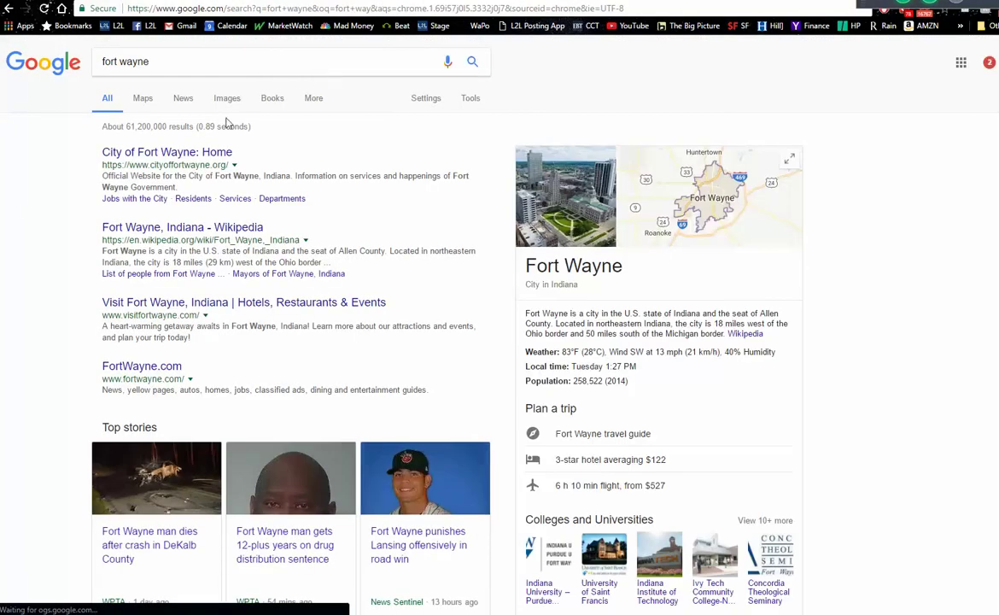
{"action": "left_click", "coordinate": [228, 104]}
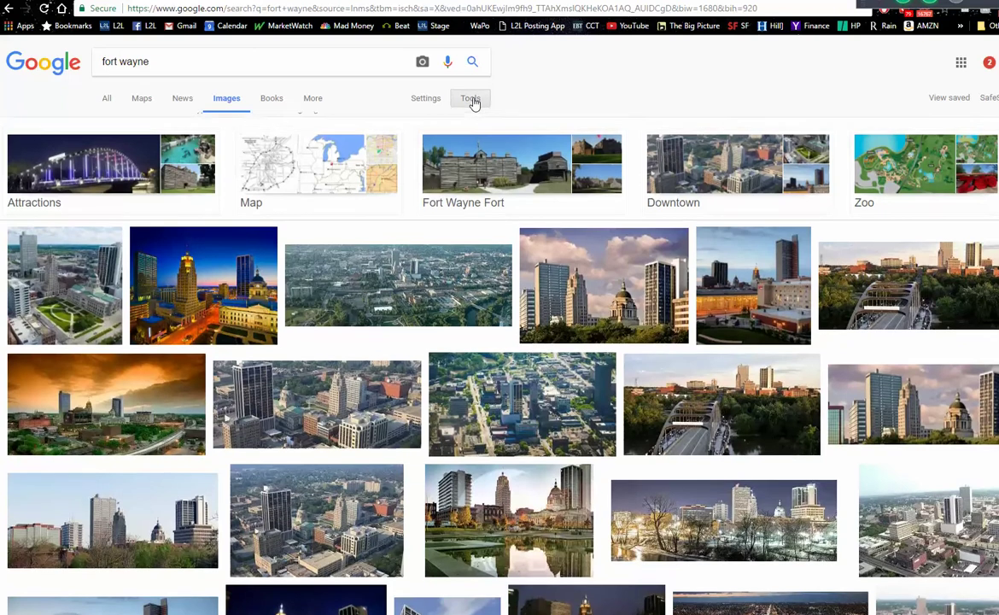
- Filter images to larger than 4 MP and open the downtown night photo full-size
{"action": "left_click", "coordinate": [472, 99]}
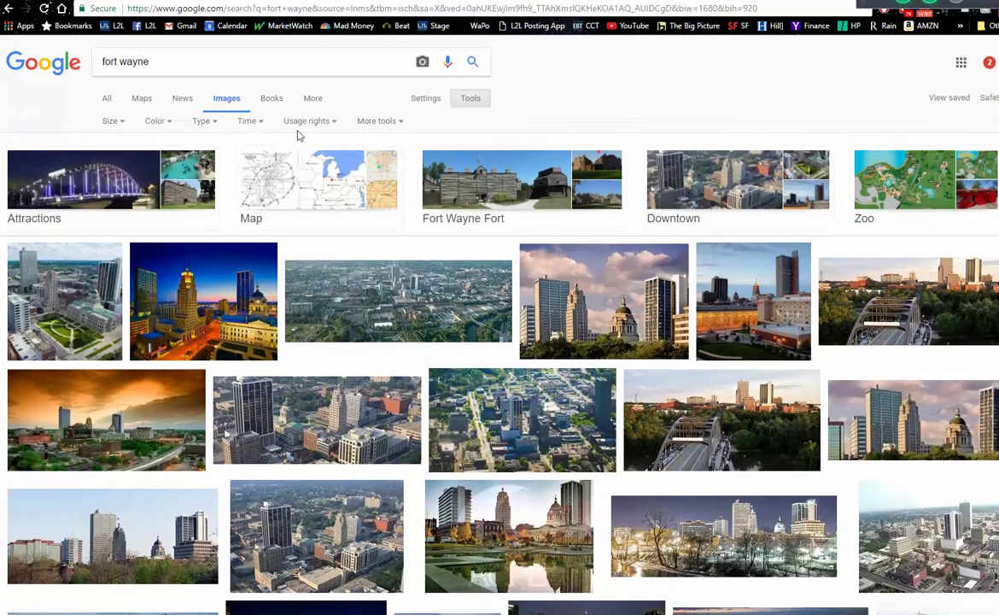
{"action": "left_click", "coordinate": [116, 121]}
{"action": "mouse_move", "coordinate": [122, 217]}
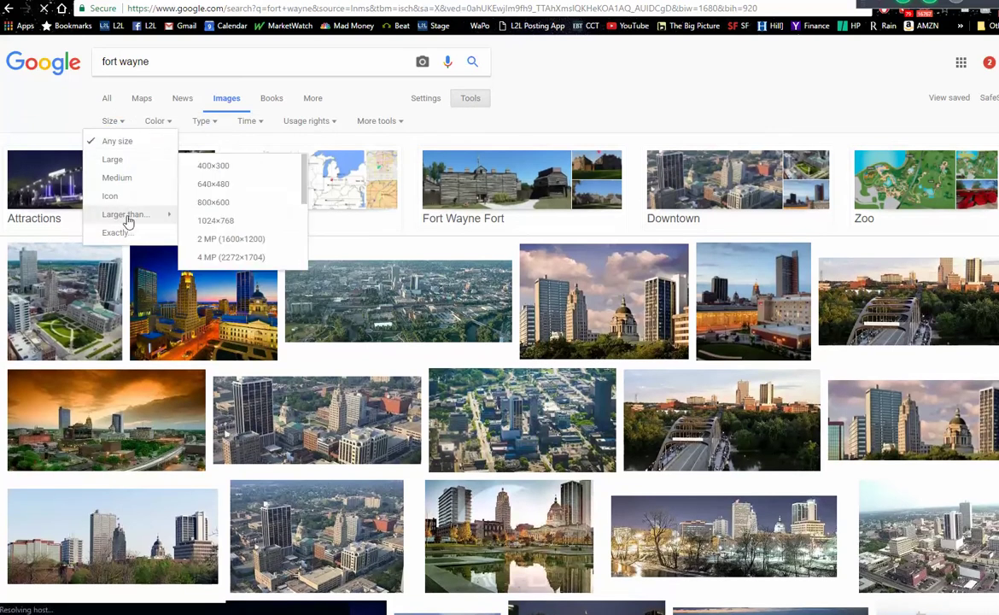
{"action": "left_click", "coordinate": [232, 257]}
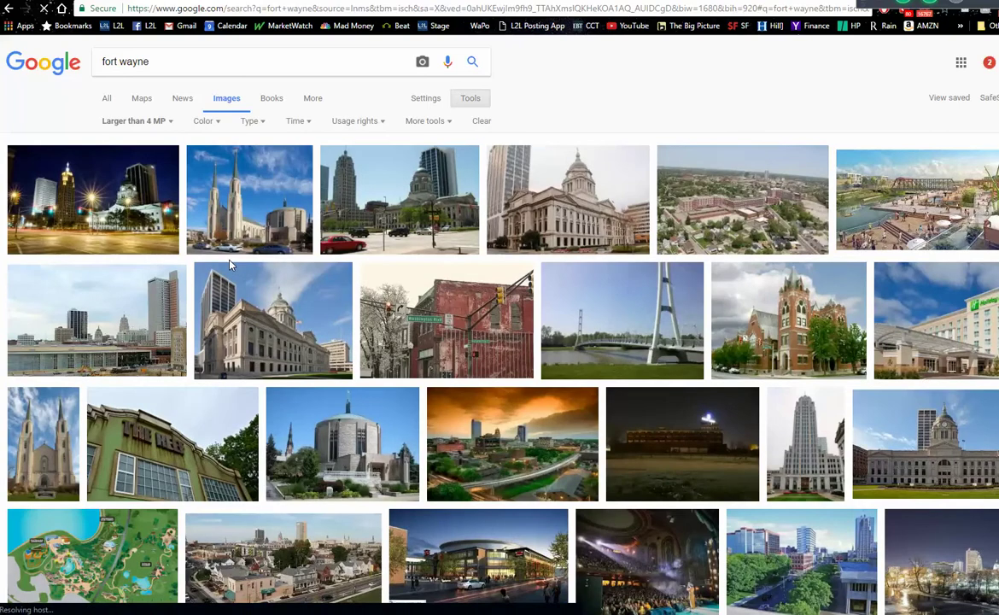
{"action": "left_click", "coordinate": [75, 221]}
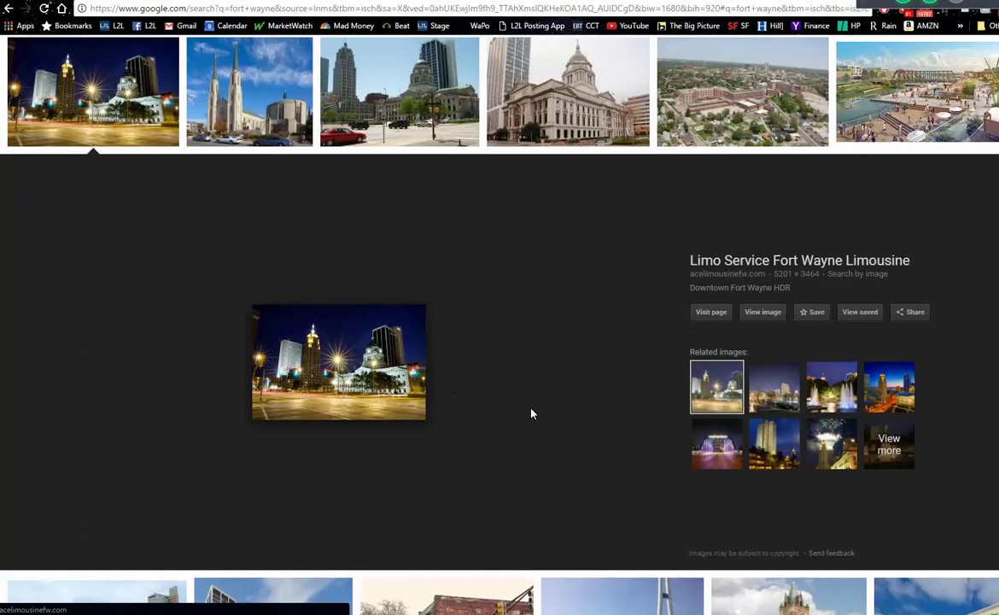
{"action": "left_click", "coordinate": [774, 316]}
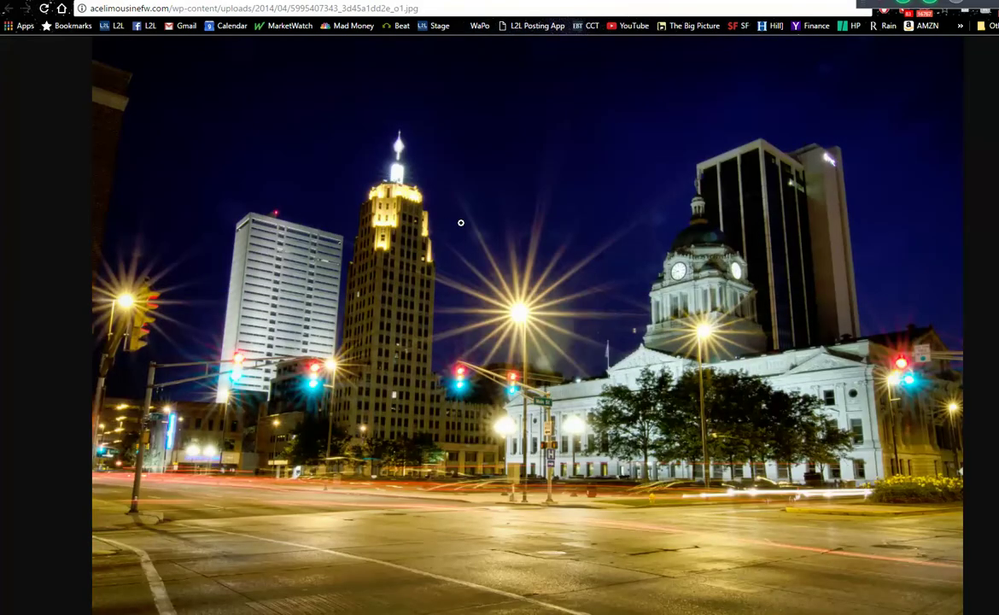
- Save the Fort Wayne night photo to the Desktop as 1 windermere.jpg, replacing the existing file
{"action": "right_click", "coordinate": [460, 223]}
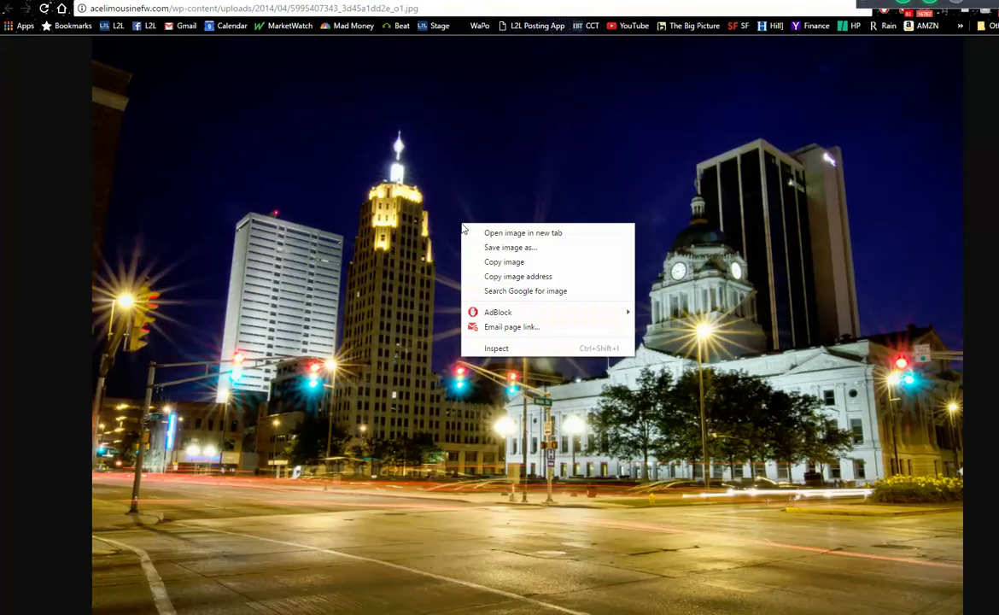
{"action": "left_click", "coordinate": [505, 250]}
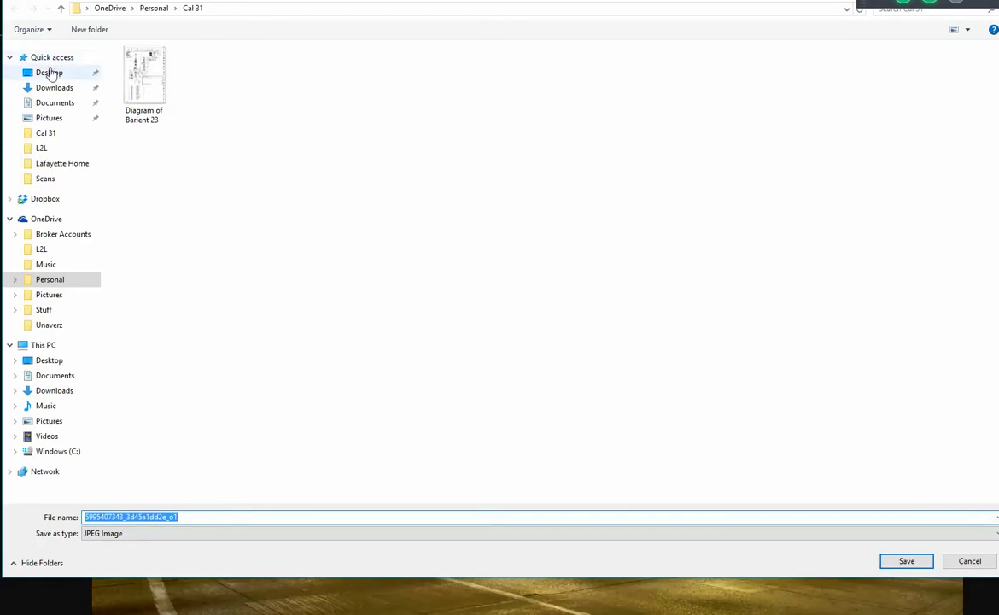
{"action": "left_click", "coordinate": [48, 73]}
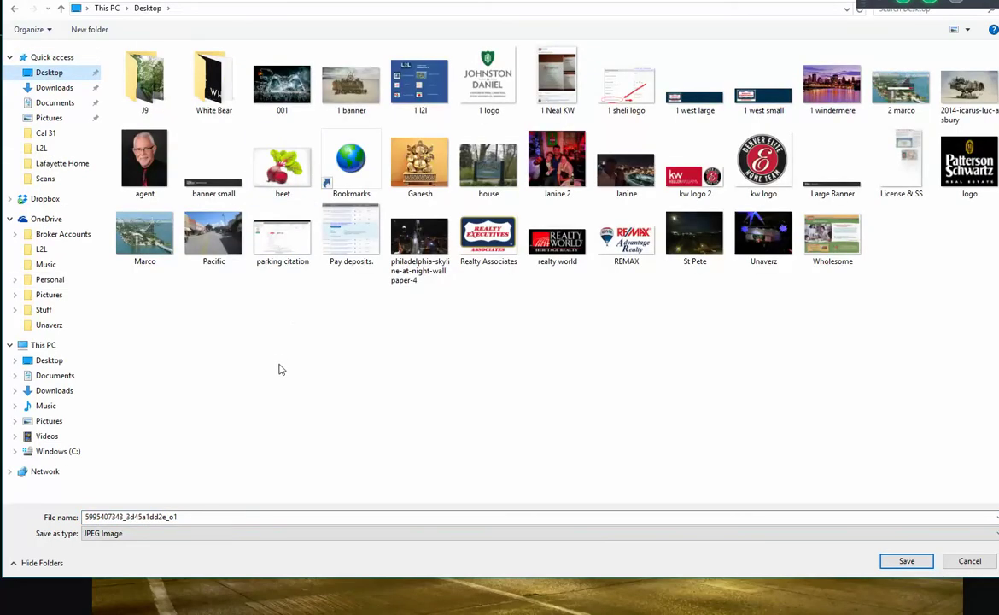
{"action": "left_click", "coordinate": [282, 83]}
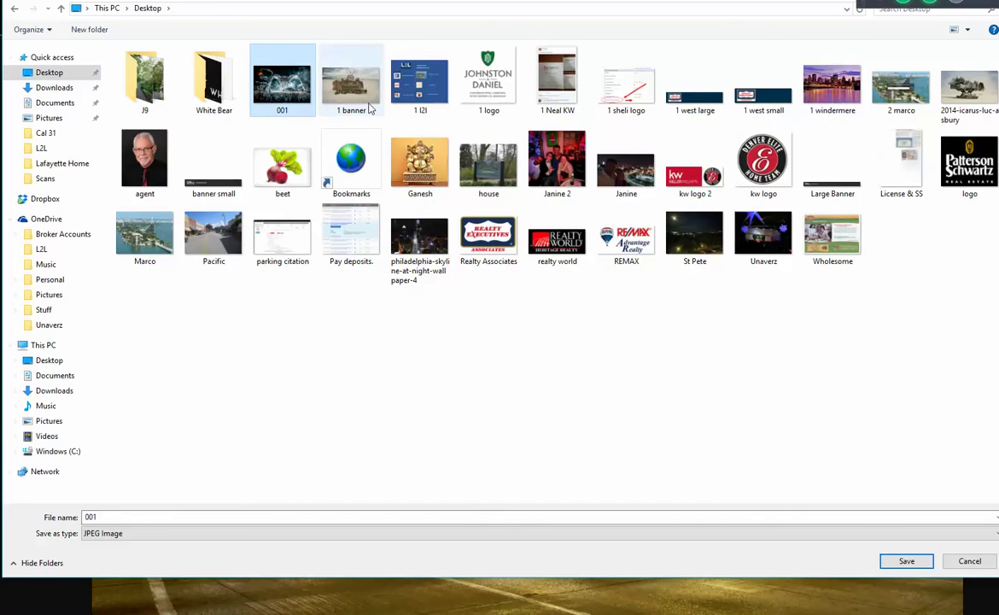
{"action": "left_click", "coordinate": [828, 85]}
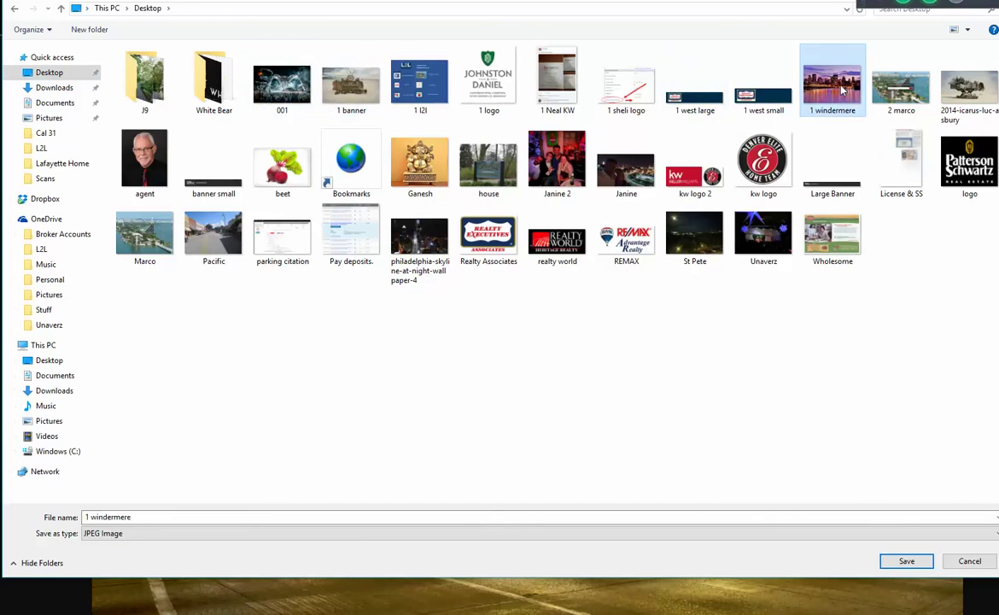
{"action": "left_click", "coordinate": [915, 563]}
{"action": "left_click", "coordinate": [560, 310]}
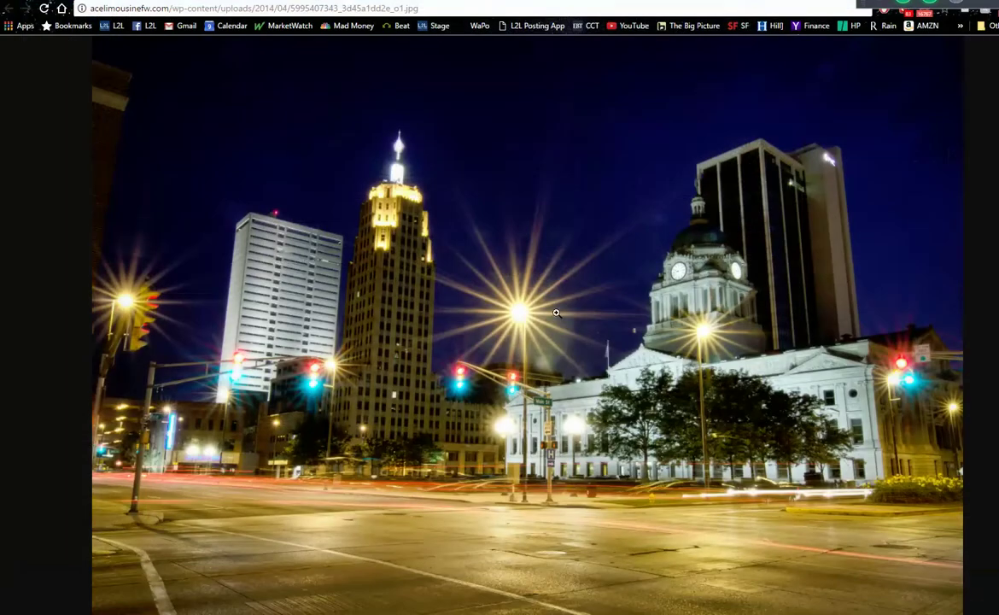
{"action": "key", "text": "ctrl+w"}
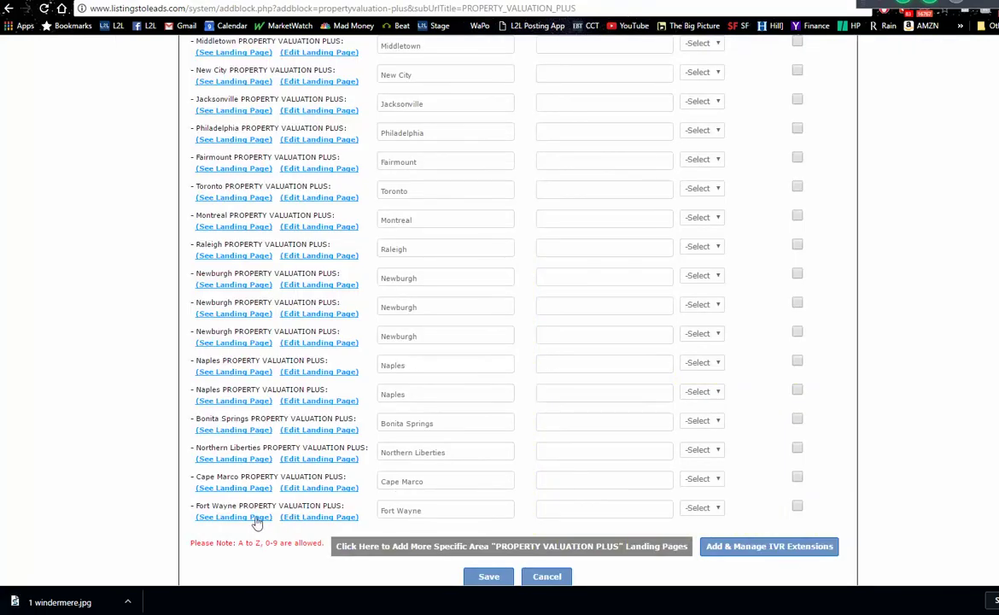
- Upload Desktop 1 windermere.jpg as the Fort Wayne Landing Page Image and Save & Update
{"action": "left_click", "coordinate": [318, 518]}
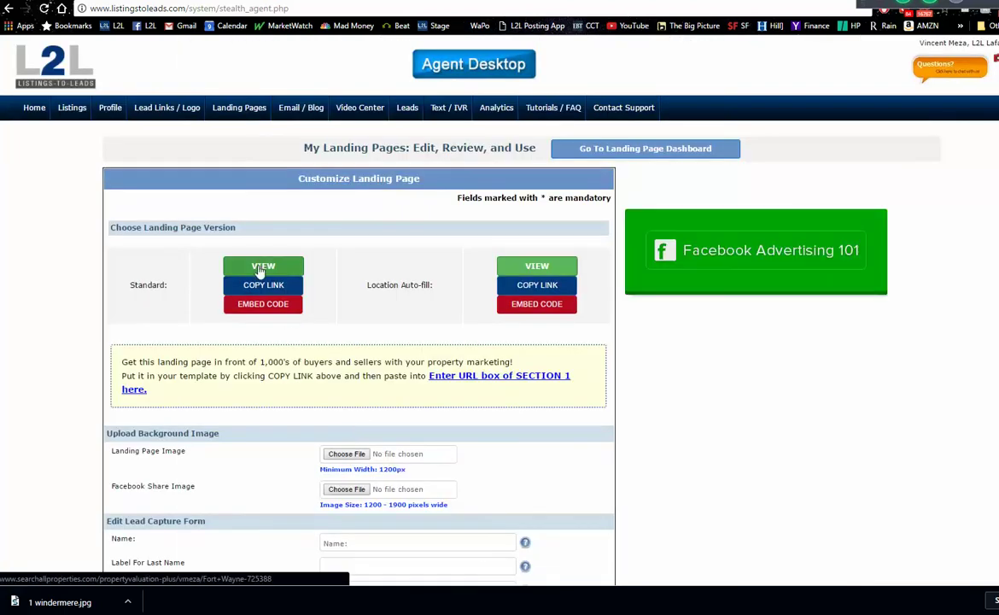
{"action": "left_click", "coordinate": [349, 458]}
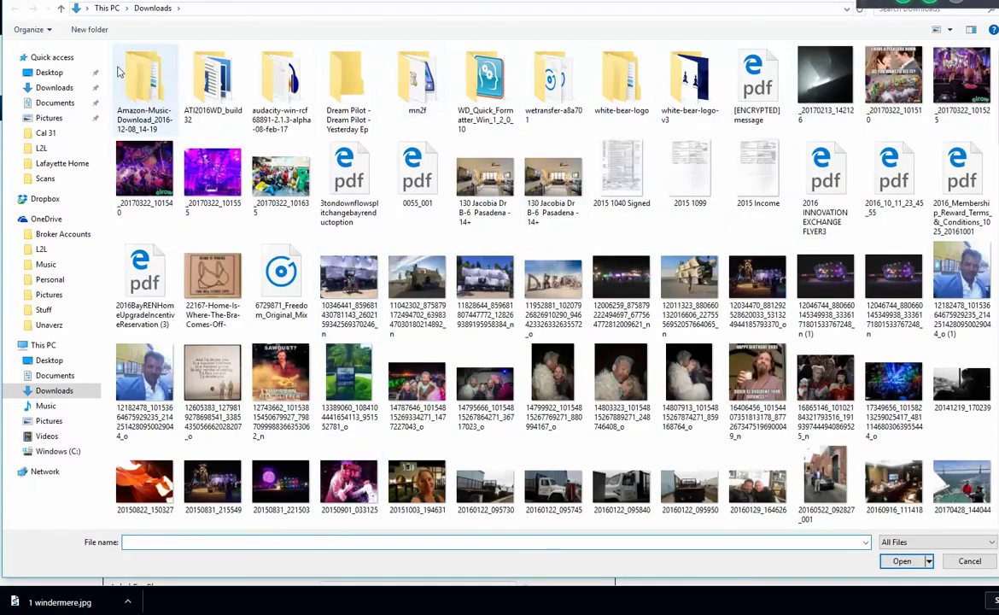
{"action": "left_click", "coordinate": [56, 74]}
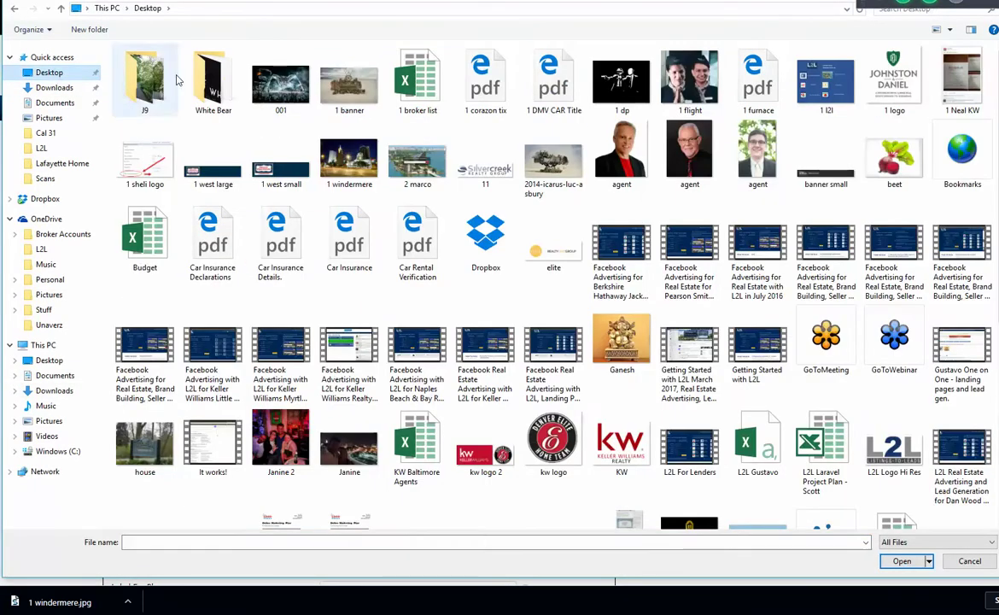
{"action": "double_click", "coordinate": [349, 160]}
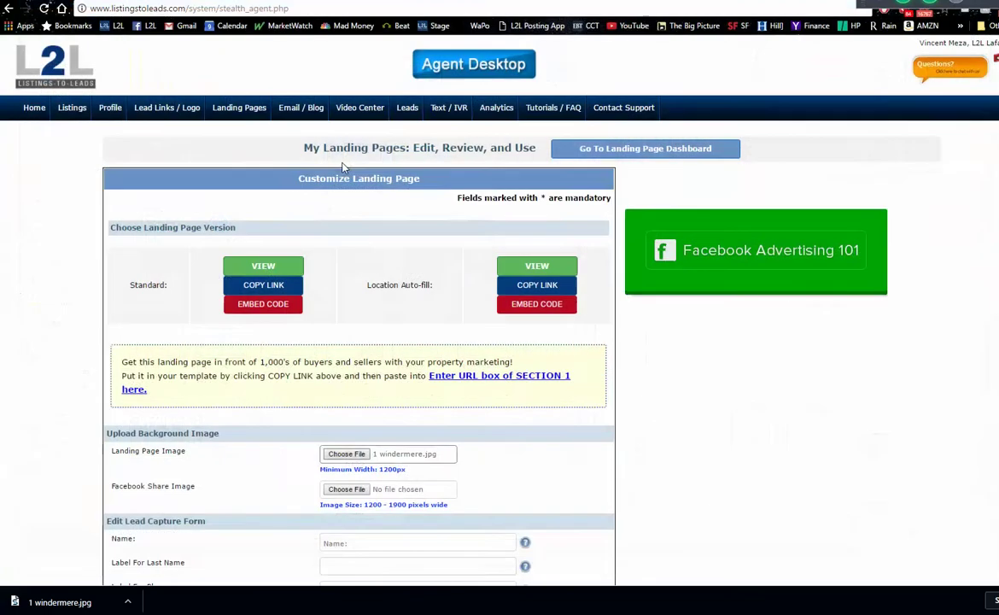
{"action": "scroll", "coordinate": [358, 341], "scroll_direction": "down", "scroll_amount": 20}
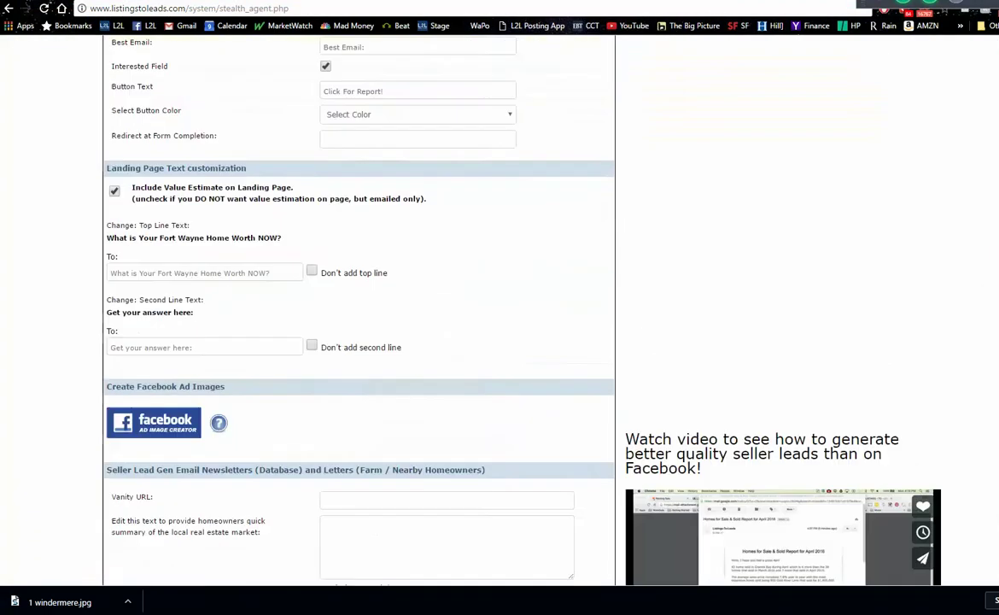
{"action": "key", "text": "Home"}
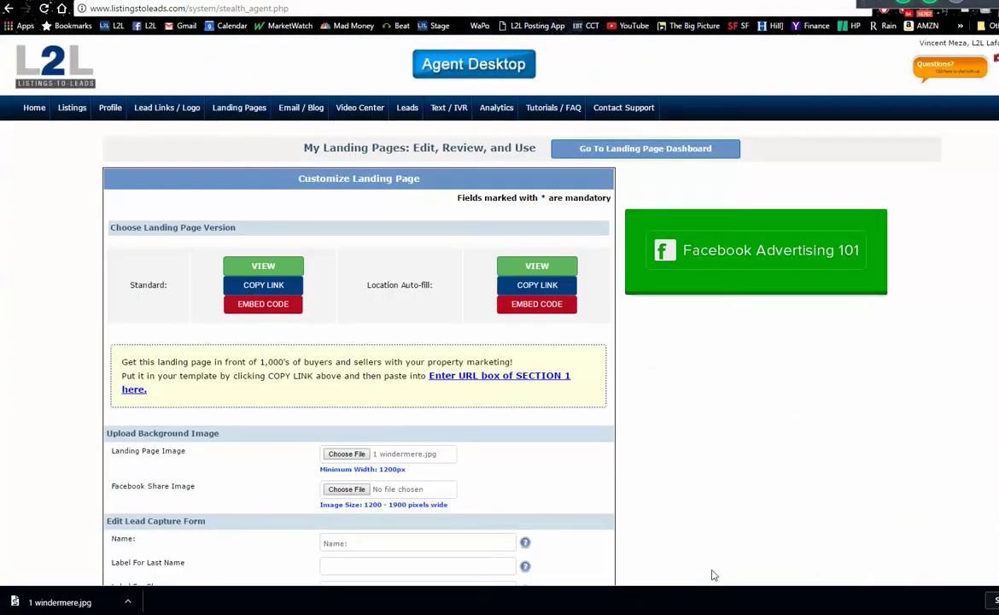
{"action": "scroll", "coordinate": [456, 281], "scroll_direction": "down", "scroll_amount": 20}
{"action": "key", "text": "Home"}
{"action": "scroll", "coordinate": [849, 520], "scroll_direction": "down", "scroll_amount": 20}
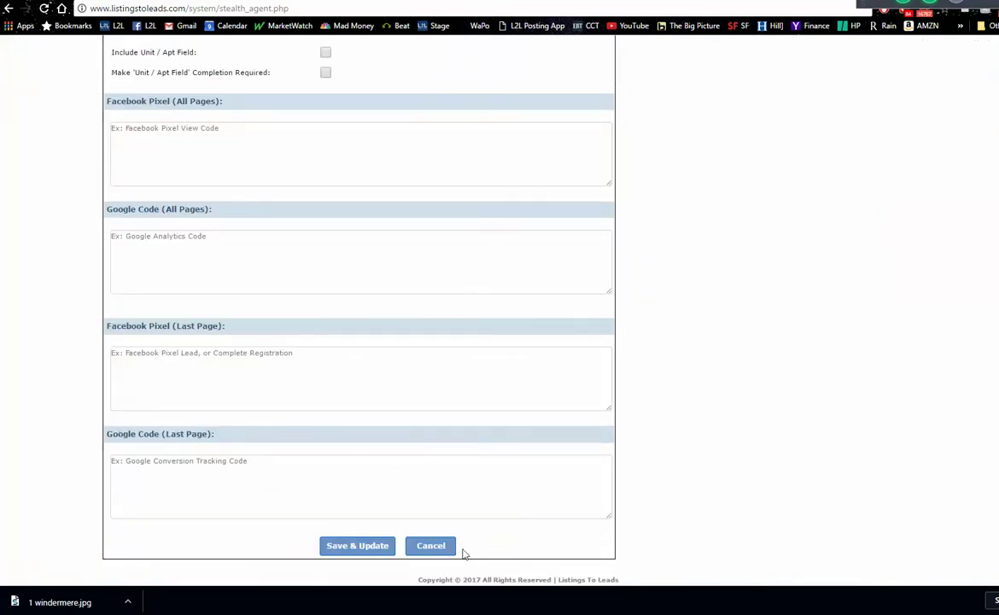
{"action": "left_click", "coordinate": [359, 546]}
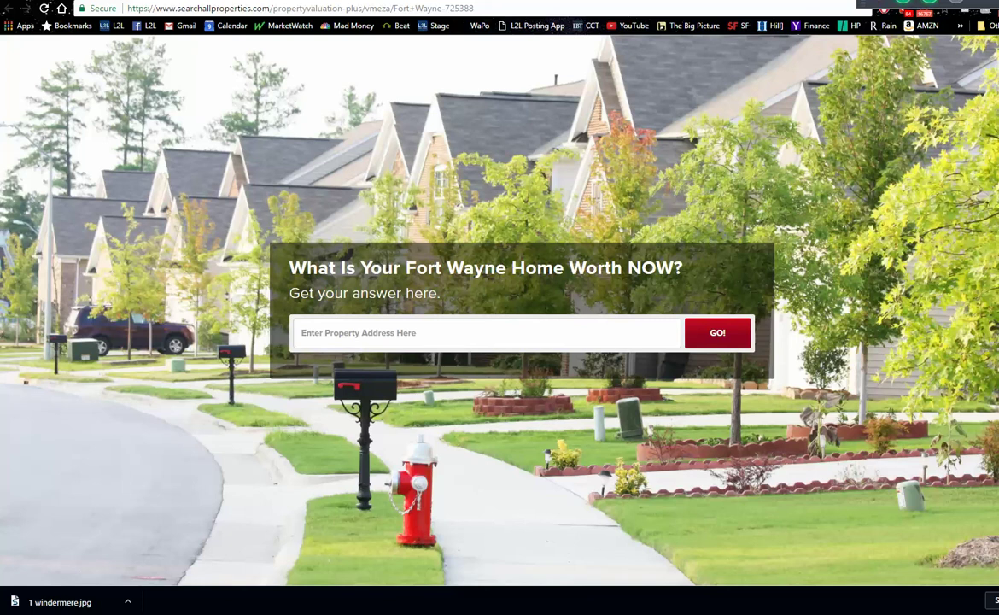
- Reload the Fort Wayne landing page to check its new background, then return to the photo tab
{"action": "left_click", "coordinate": [45, 9]}
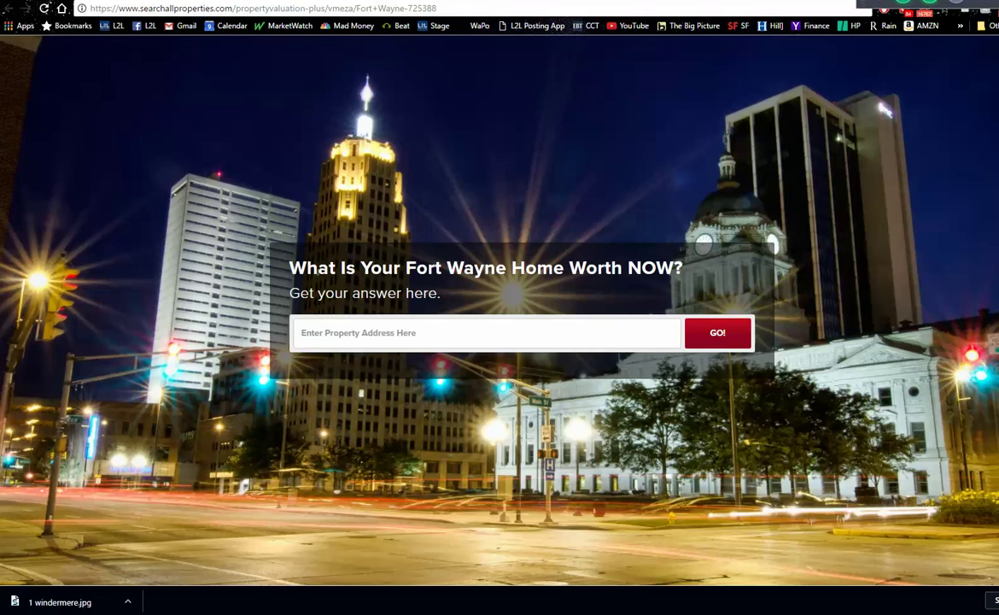
{"action": "key", "text": "ctrl+Tab"}
- Search images for 'summit diner summit nj' and preview the 1008 × 465 RoadsideArchitecture.com photo
{"action": "left_click", "coordinate": [527, 11]}
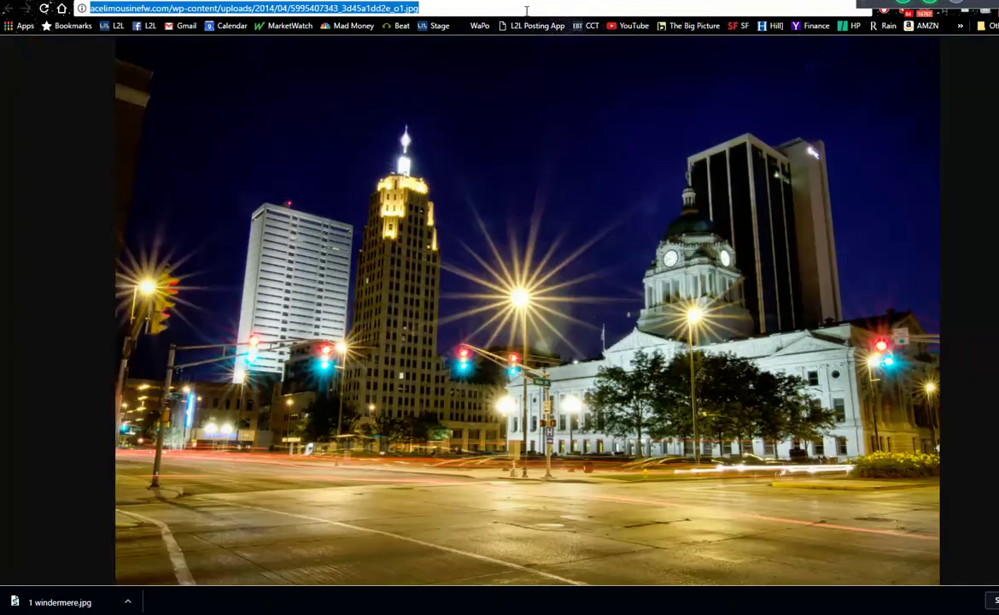
{"action": "type", "text": "summi"}
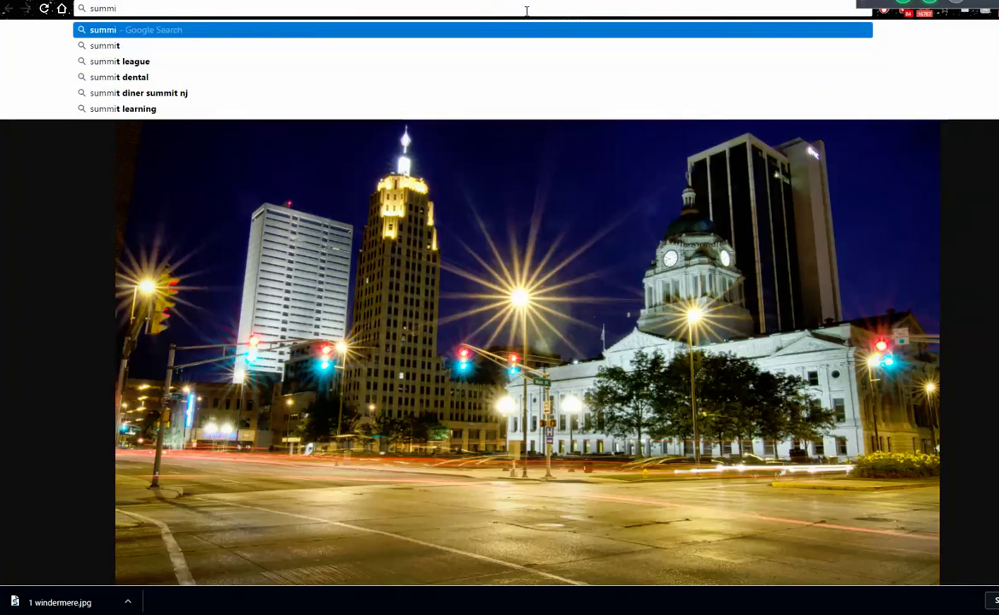
{"action": "key", "text": "Down"}
{"action": "key", "text": "Down"}
{"action": "key", "text": "Down"}
{"action": "key", "text": "Down"}
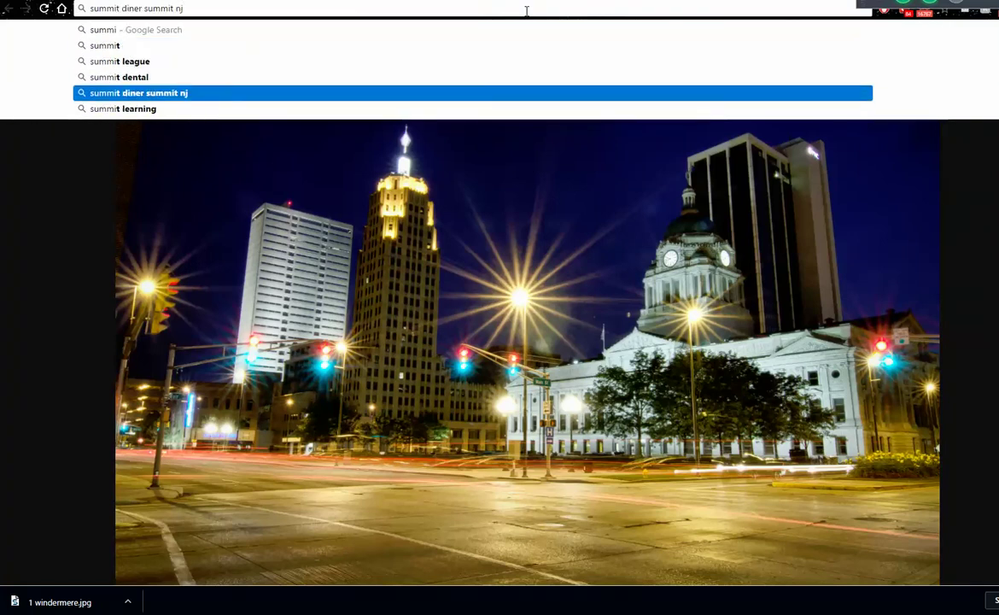
{"action": "key", "text": "Return"}
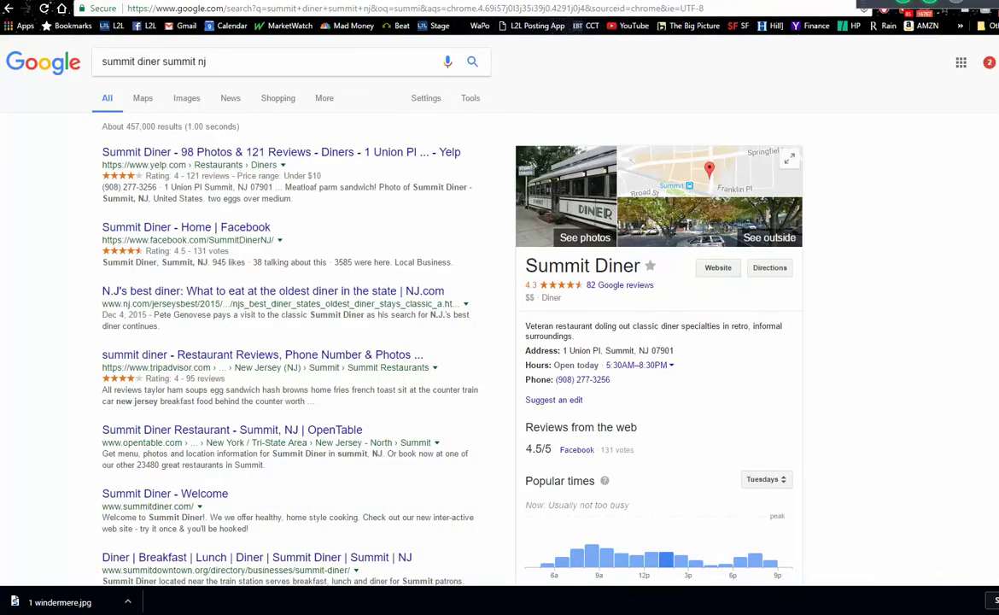
{"action": "left_click", "coordinate": [187, 101]}
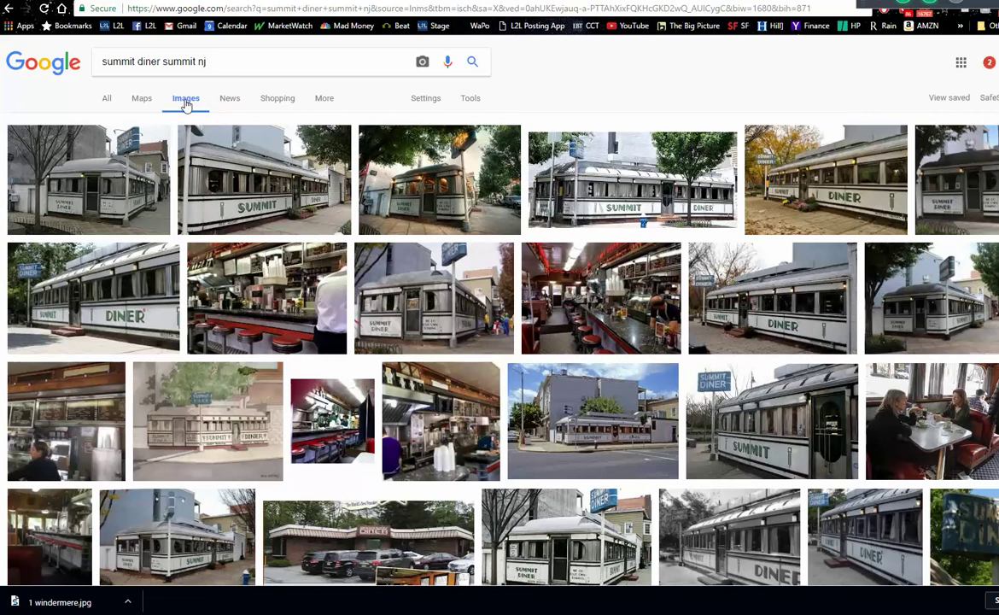
{"action": "left_click", "coordinate": [610, 176]}
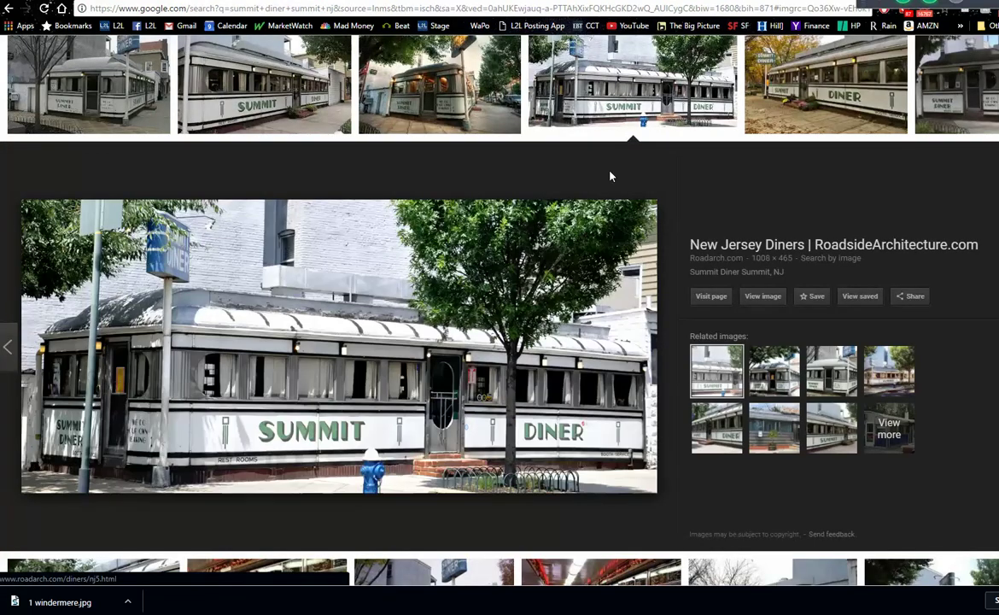
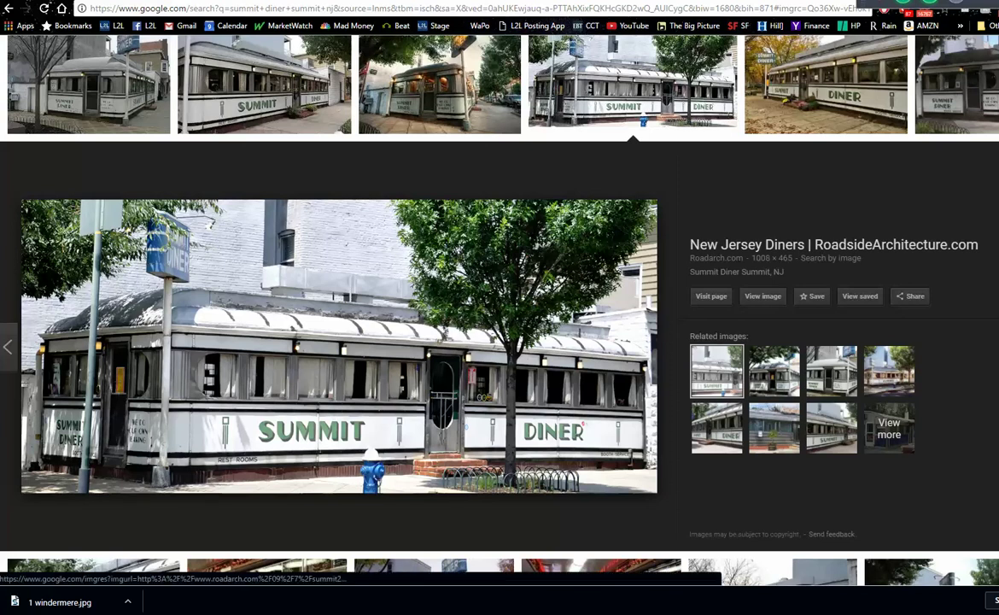
- Close the Summit Diner image preview and scroll back up the image results
{"action": "left_click", "coordinate": [981, 158]}
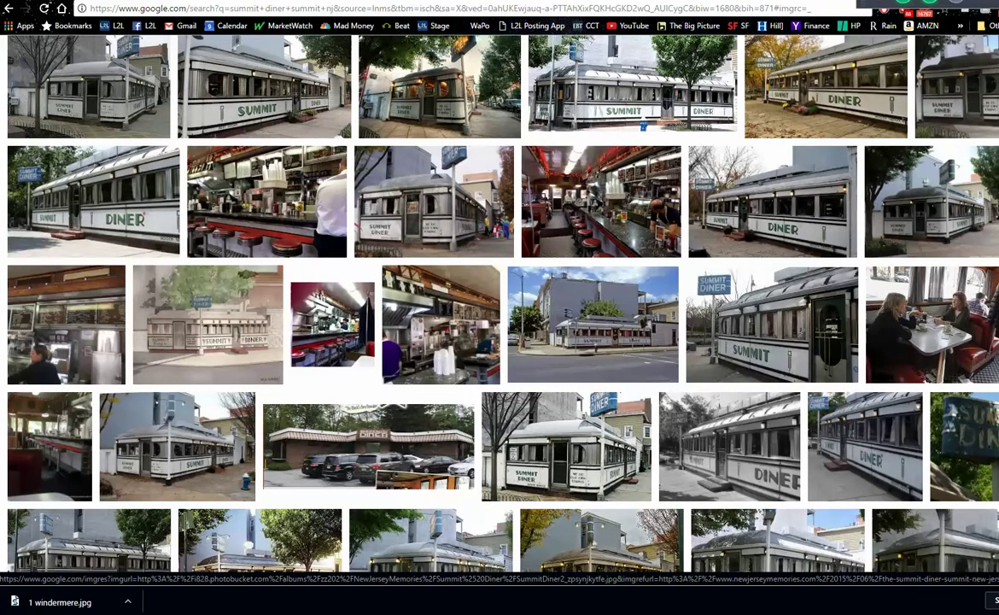
{"action": "scroll", "coordinate": [499, 307], "scroll_direction": "up", "scroll_amount": 1}
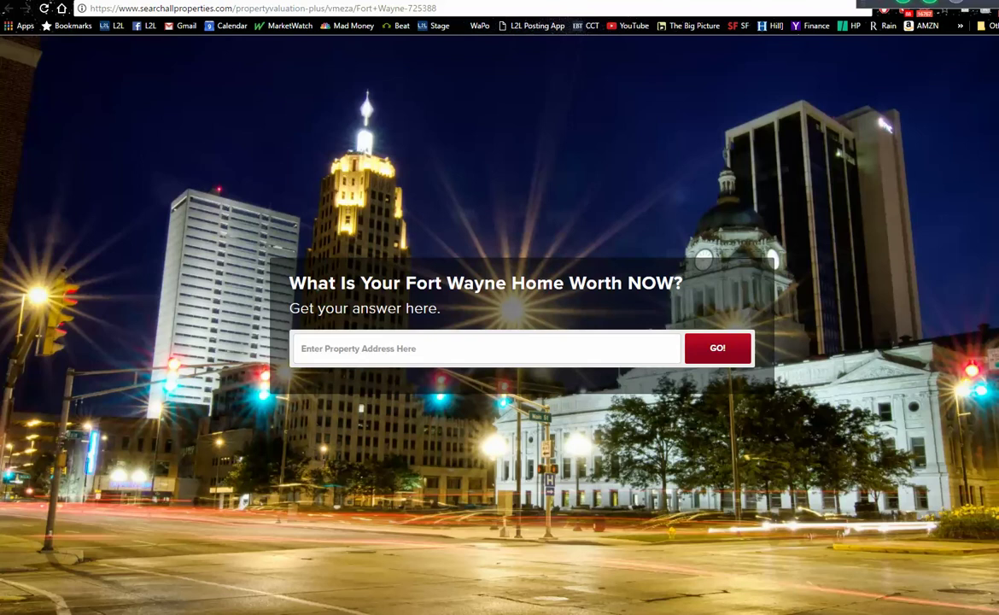
- Change the landing page's second line to 'Get your answer in less than 15 seconds.' and save
{"action": "key", "text": "ctrl+w"}
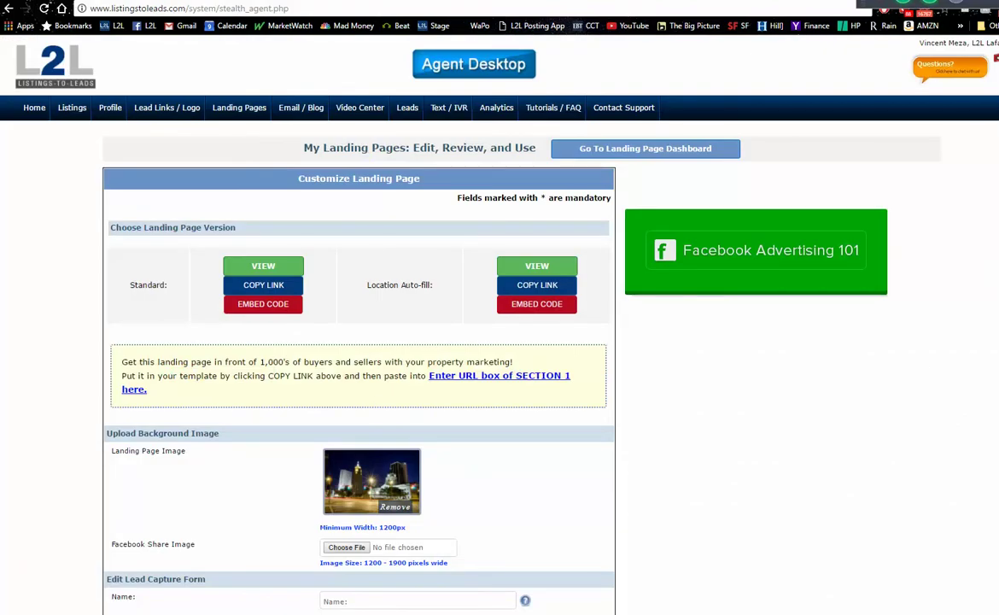
{"action": "scroll", "coordinate": [499, 342], "scroll_direction": "down", "scroll_amount": 5}
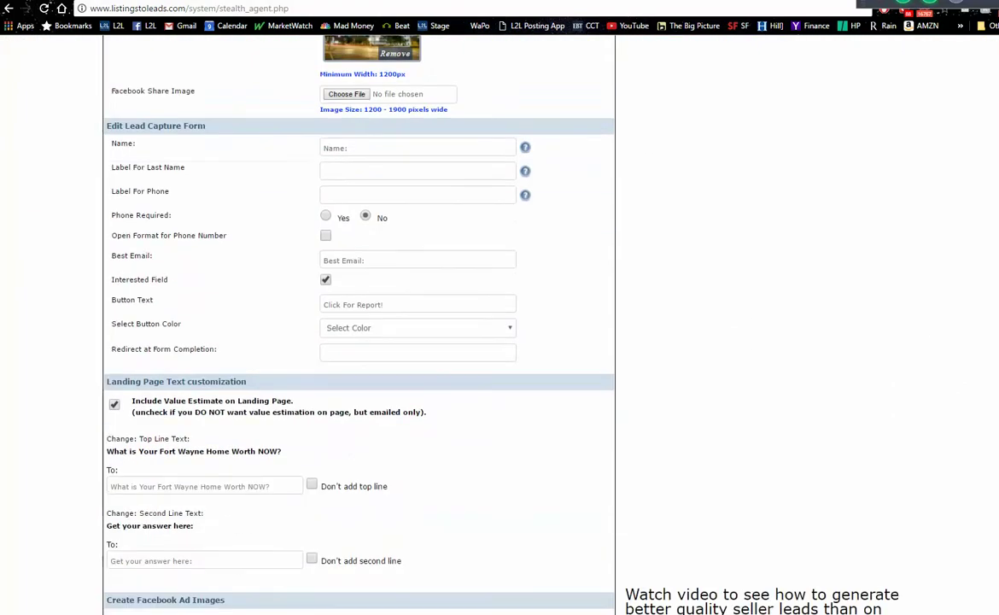
{"action": "scroll", "coordinate": [499, 341], "scroll_direction": "down", "scroll_amount": 1}
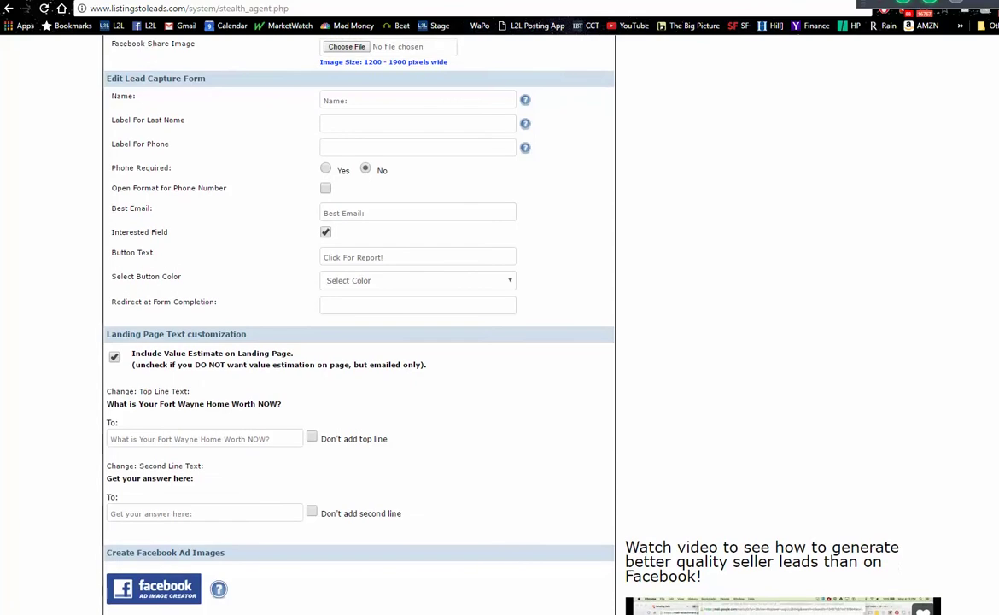
{"action": "scroll", "coordinate": [500, 341], "scroll_direction": "down", "scroll_amount": 2}
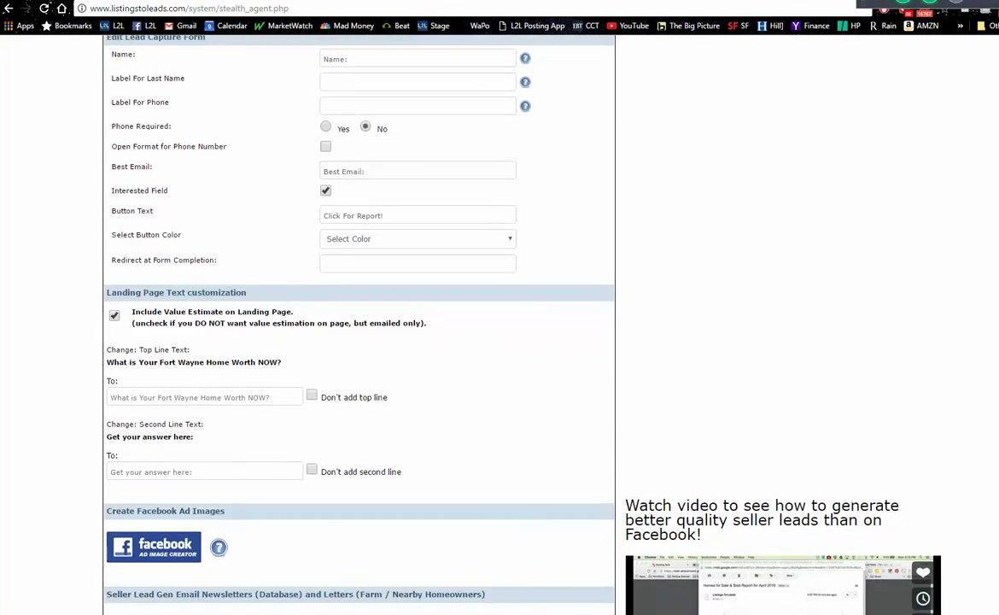
{"action": "scroll", "coordinate": [239, 307], "scroll_direction": "down", "scroll_amount": 2}
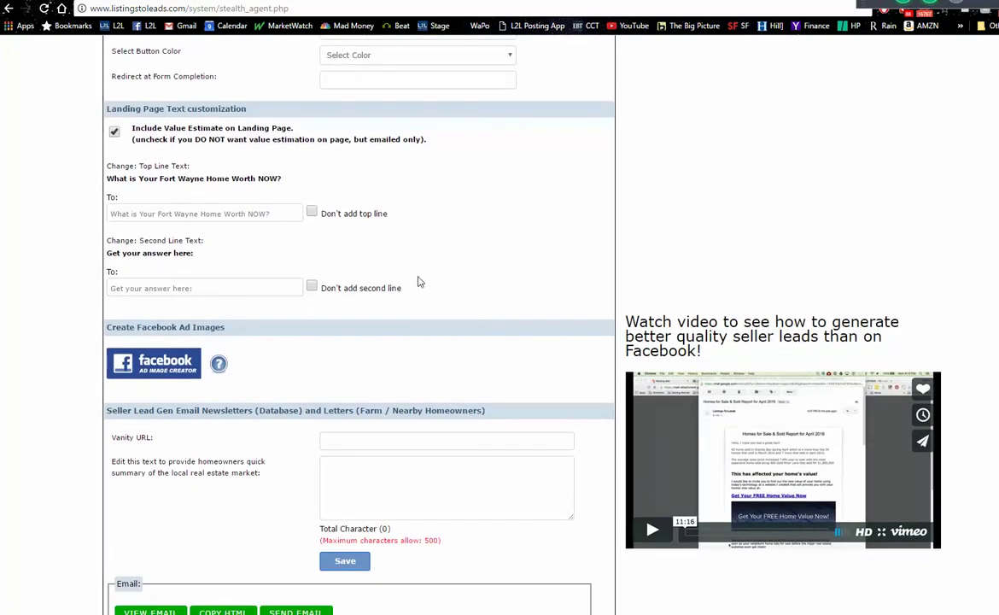
{"action": "left_click", "coordinate": [224, 287]}
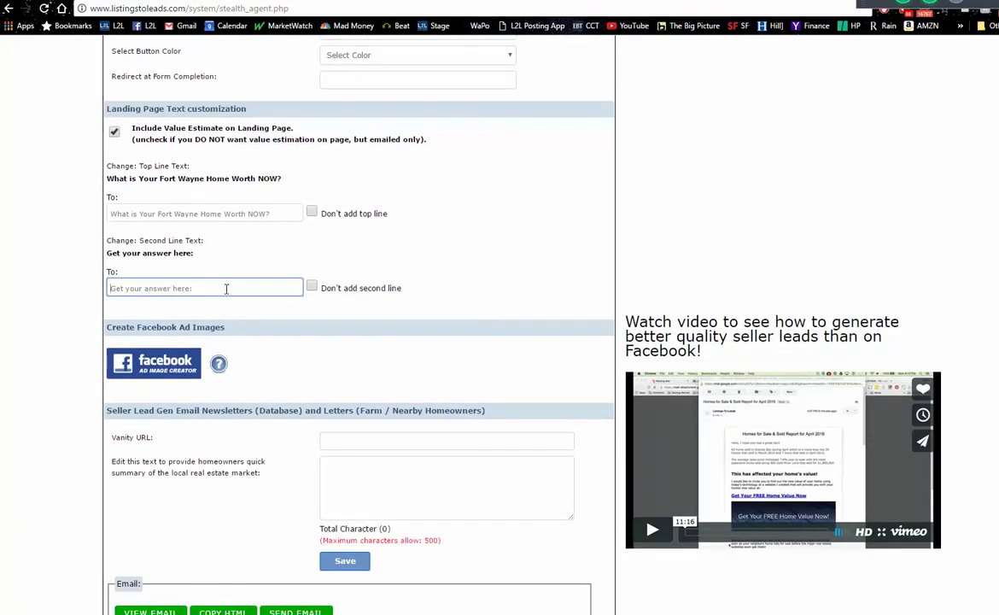
{"action": "type", "text": "g"}
{"action": "left_click", "coordinate": [223, 306]}
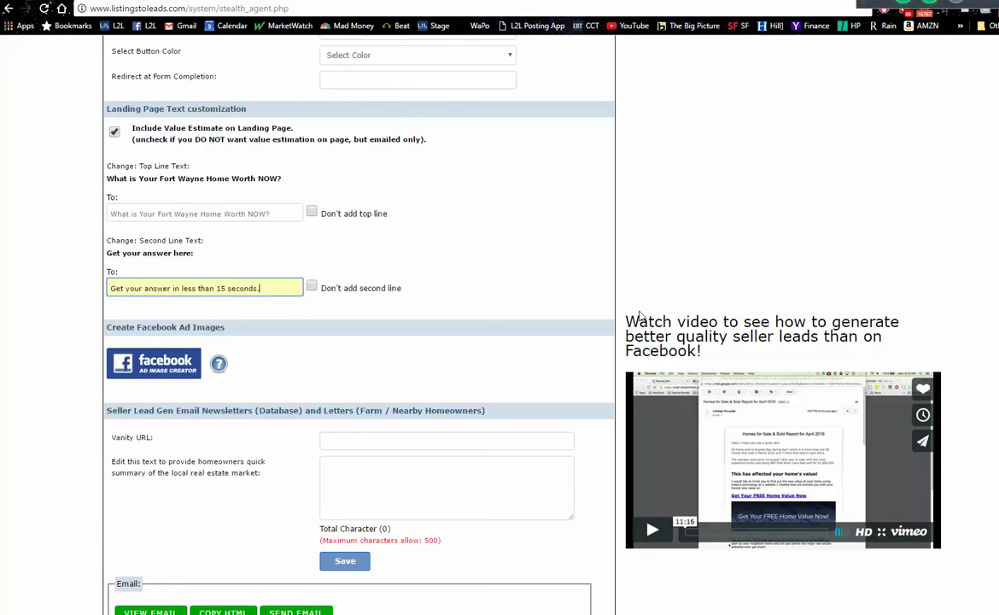
{"action": "scroll", "coordinate": [961, 331], "scroll_direction": "down", "scroll_amount": 2}
{"action": "scroll", "coordinate": [590, 362], "scroll_direction": "down", "scroll_amount": 10}
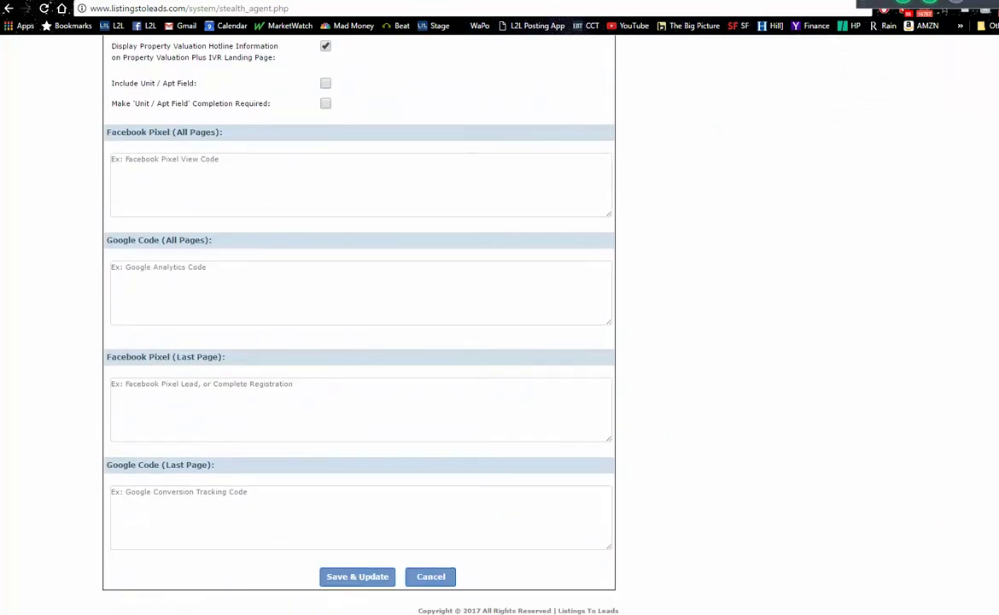
{"action": "left_click", "coordinate": [339, 581]}
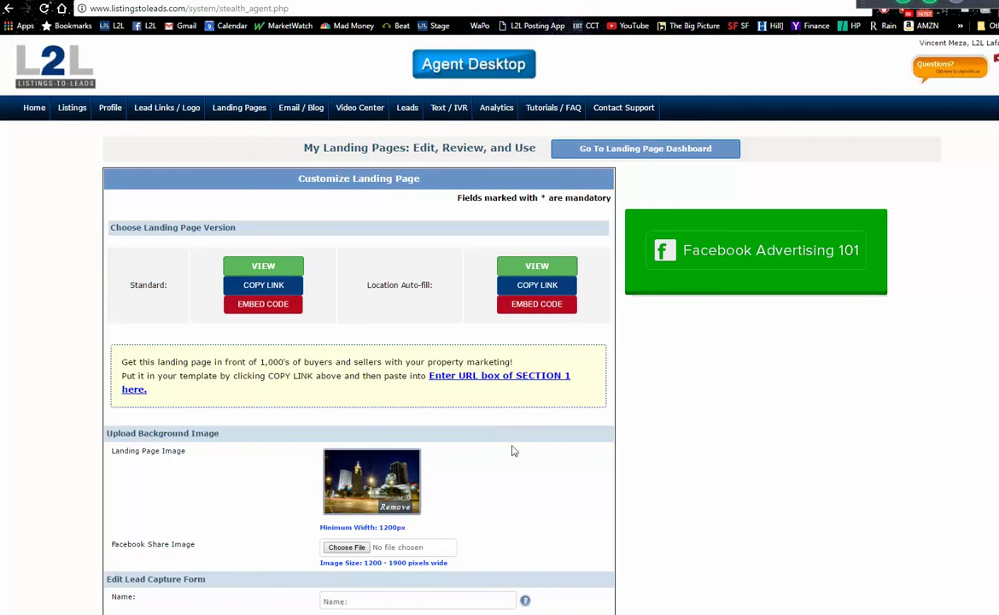
{"action": "scroll", "coordinate": [500, 325], "scroll_direction": "down", "scroll_amount": 7}
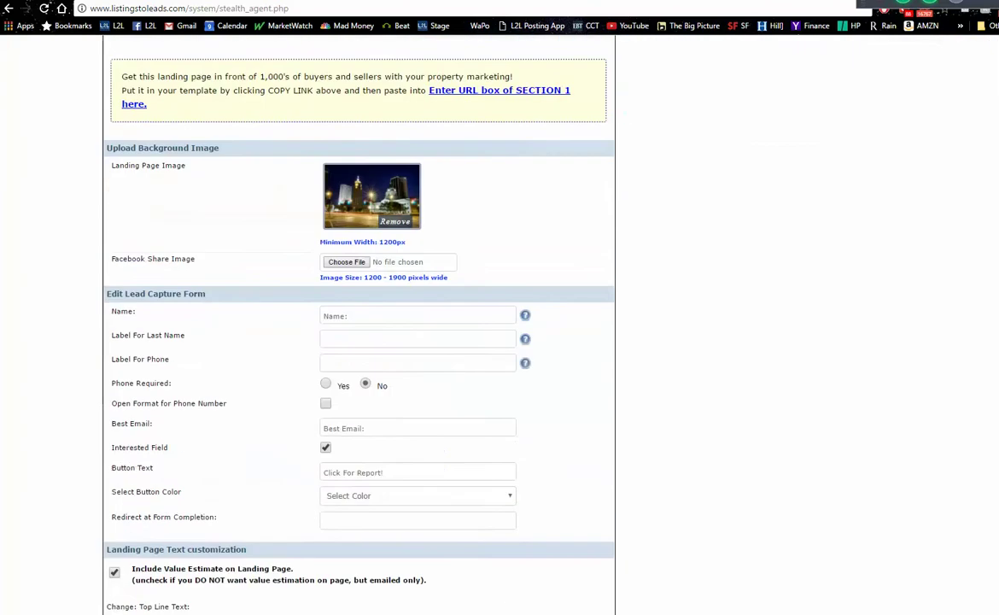
{"action": "scroll", "coordinate": [590, 475], "scroll_direction": "down", "scroll_amount": 3}
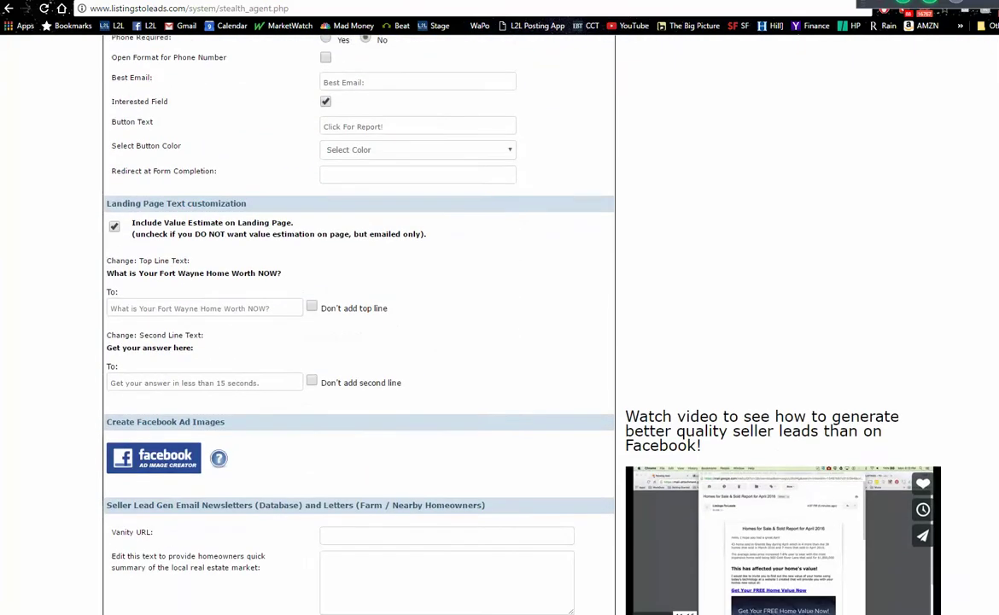
{"action": "scroll", "coordinate": [590, 475], "scroll_direction": "down", "scroll_amount": 5}
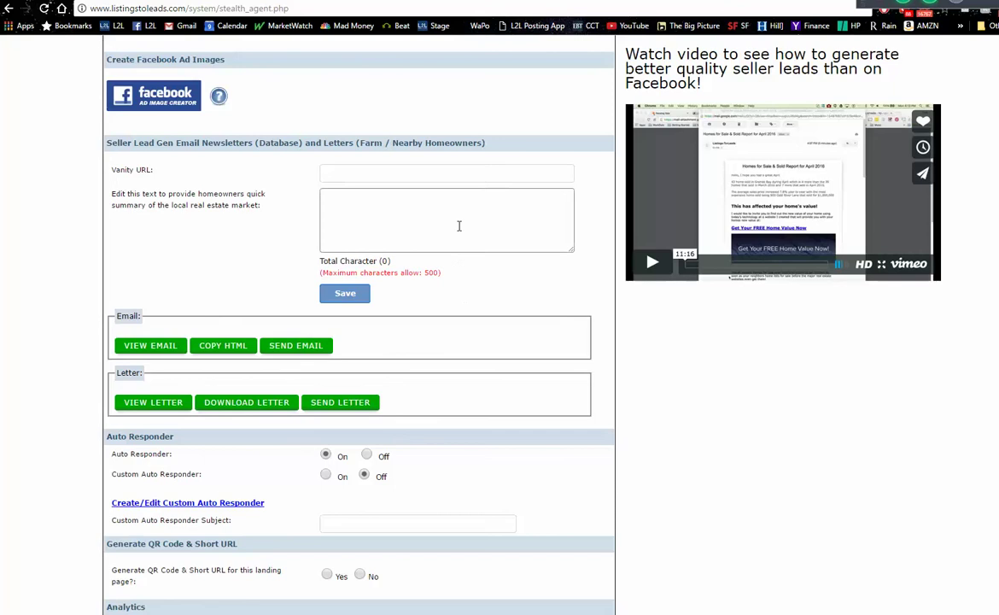
{"action": "left_click_drag", "start_coordinate": [488, 142], "coordinate": [102, 142]}
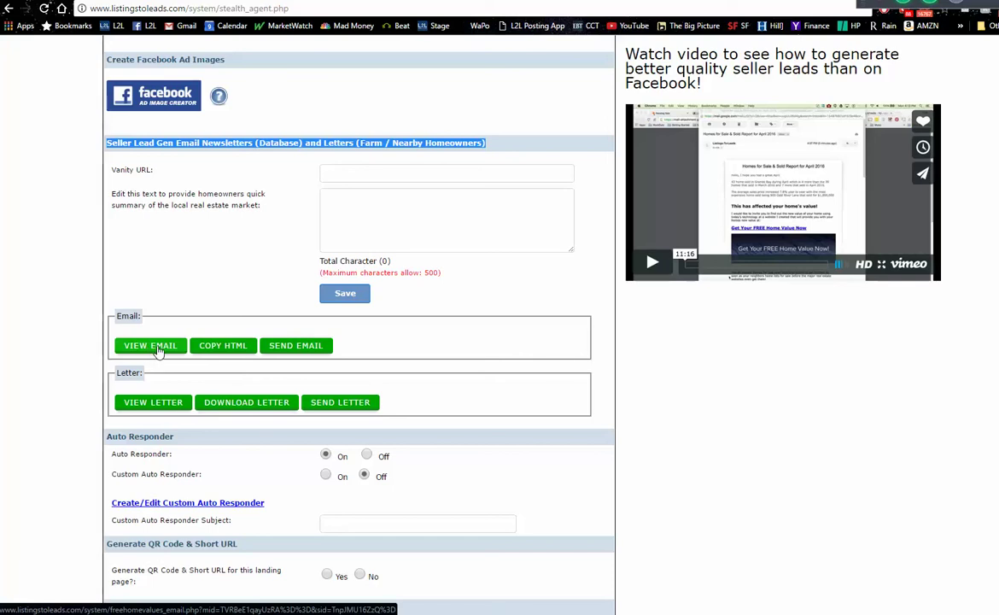
- Preview the seller newsletter email and highlight its greeting line
{"action": "left_click", "coordinate": [158, 350]}
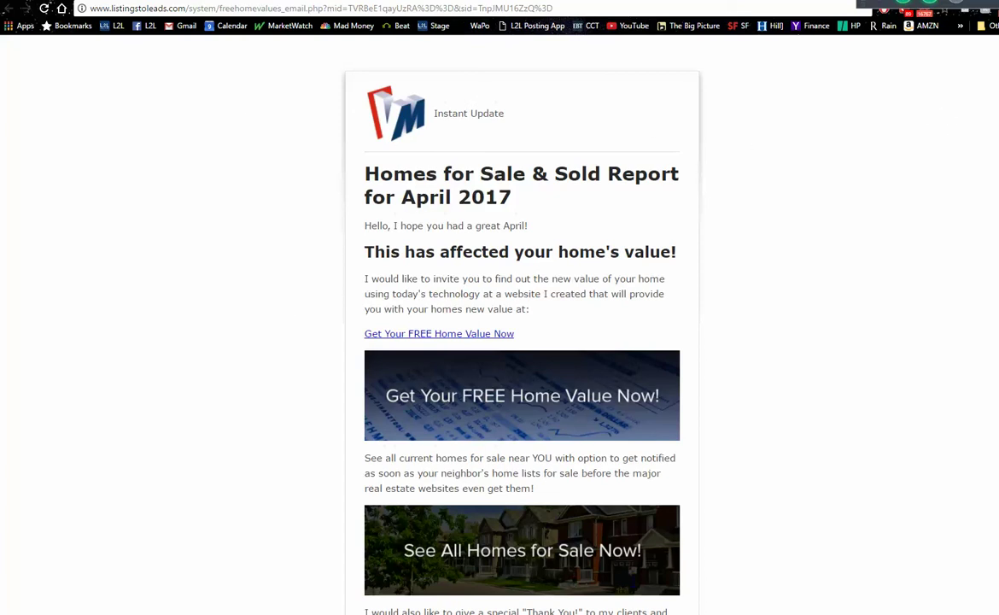
{"action": "scroll", "coordinate": [522, 324], "scroll_direction": "down", "scroll_amount": 5}
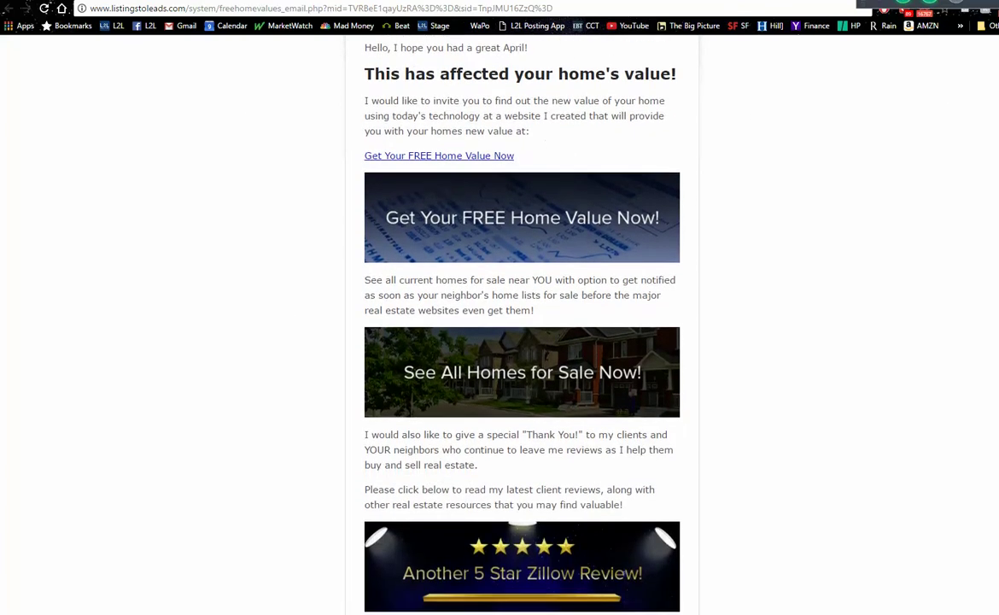
{"action": "scroll", "coordinate": [522, 325], "scroll_direction": "up", "scroll_amount": 2}
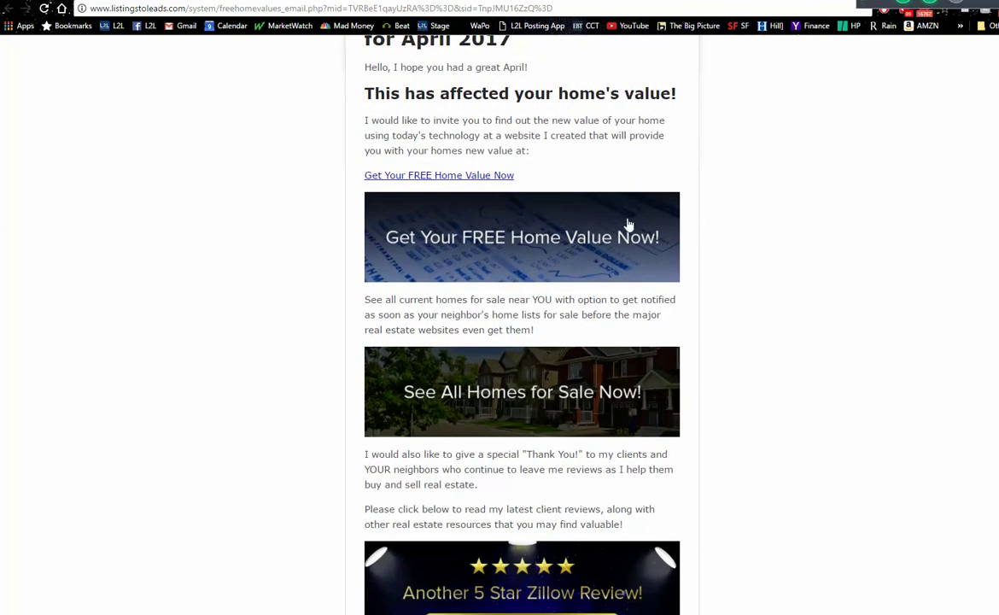
{"action": "scroll", "coordinate": [950, 200], "scroll_direction": "up", "scroll_amount": 2}
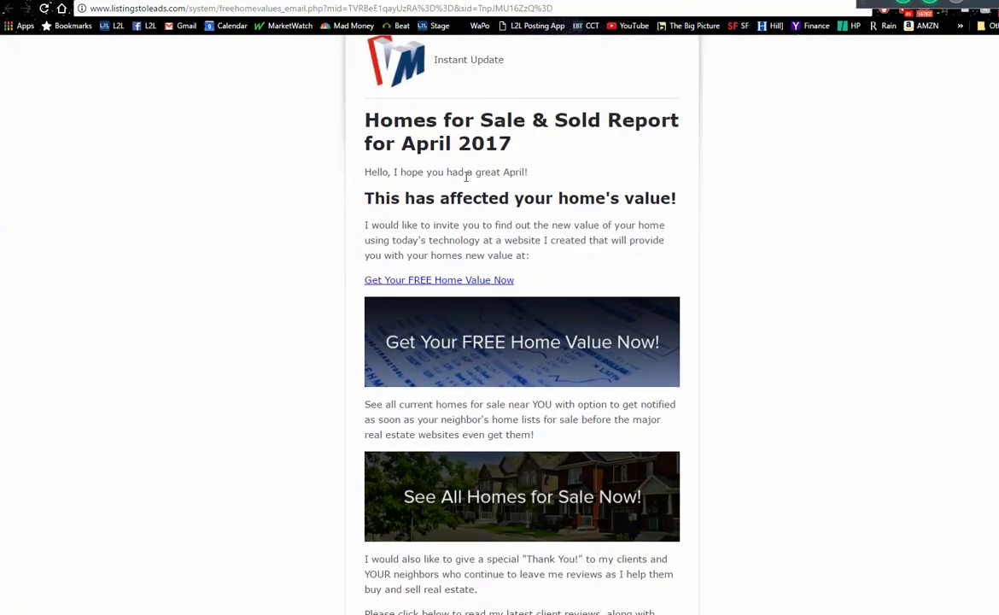
{"action": "left_click_drag", "start_coordinate": [521, 172], "coordinate": [343, 150]}
{"action": "scroll", "coordinate": [521, 342], "scroll_direction": "down", "scroll_amount": 3}
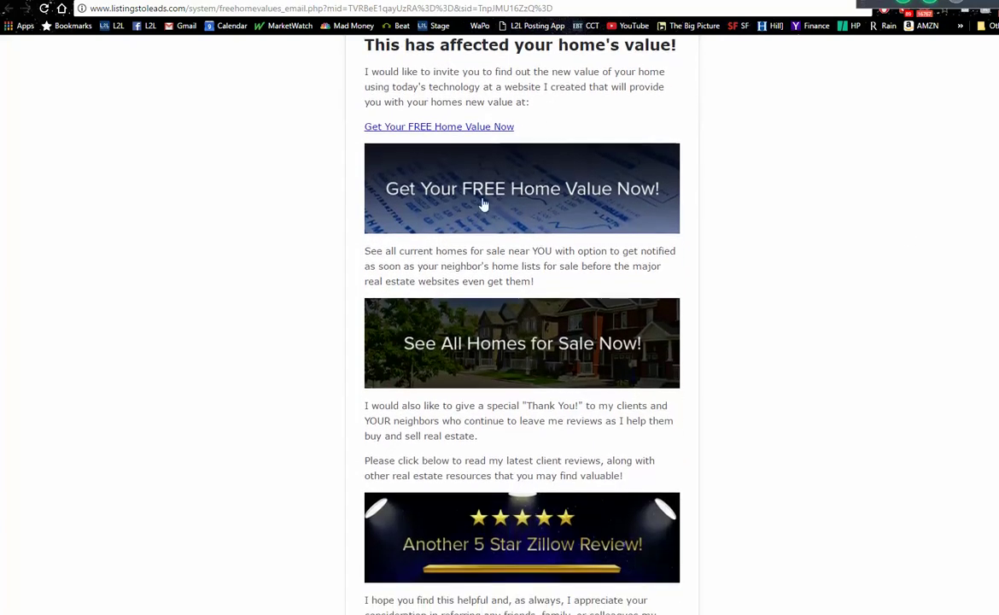
- Try the email's free home value and Zillow review links, then go back to Facebook
{"action": "left_click", "coordinate": [502, 172]}
{"action": "scroll", "coordinate": [521, 325], "scroll_direction": "down", "scroll_amount": 3}
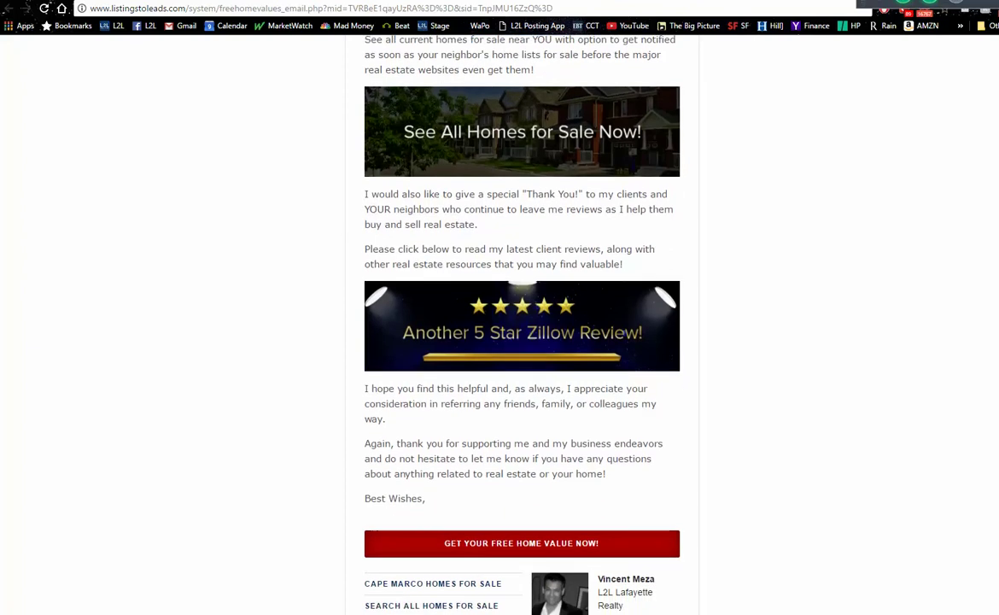
{"action": "scroll", "coordinate": [853, 333], "scroll_direction": "down", "scroll_amount": 1}
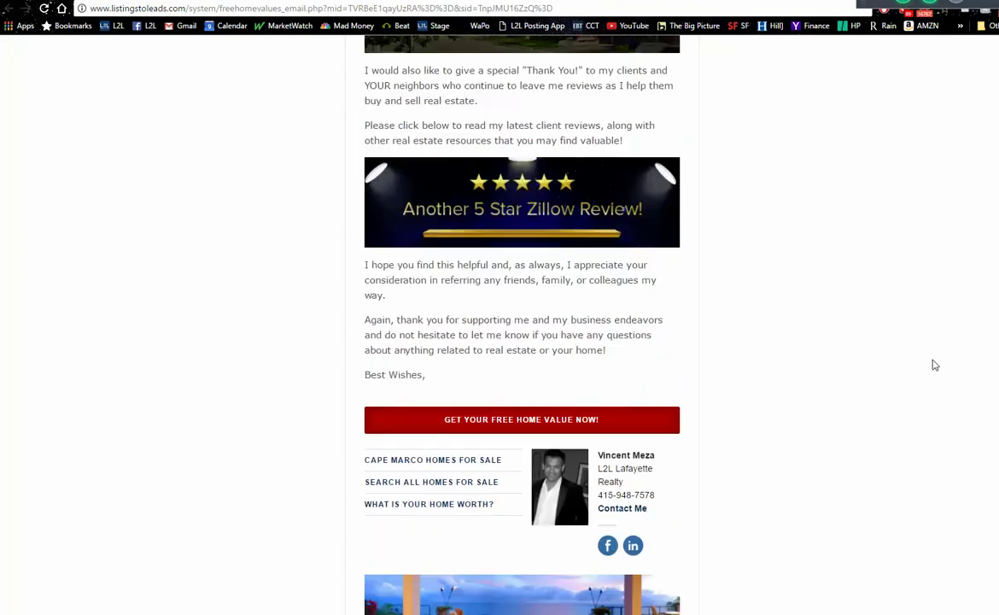
{"action": "left_click", "coordinate": [518, 224]}
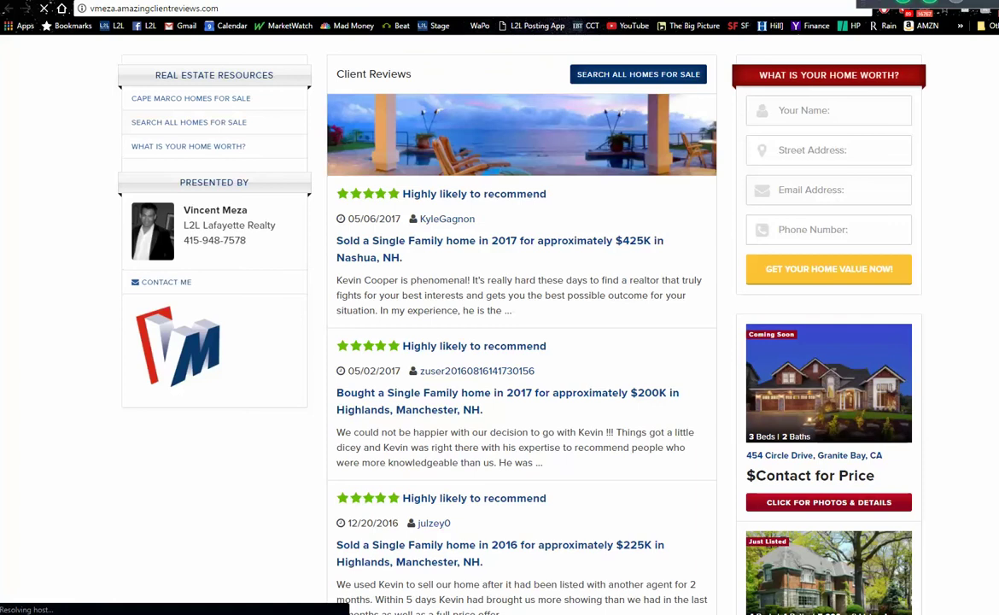
{"action": "key", "text": "ctrl+w"}
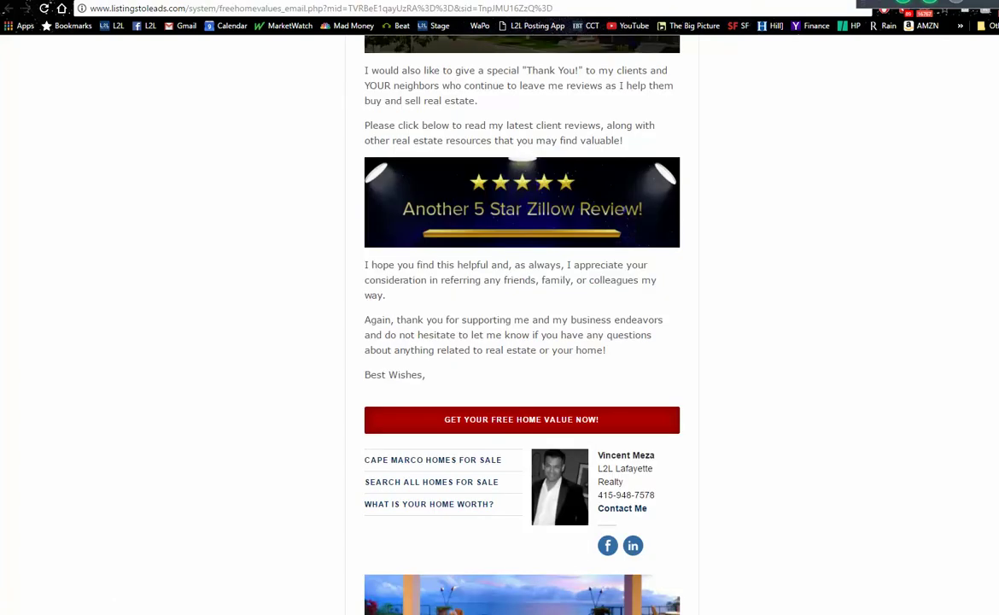
{"action": "scroll", "coordinate": [521, 324], "scroll_direction": "up", "scroll_amount": 6}
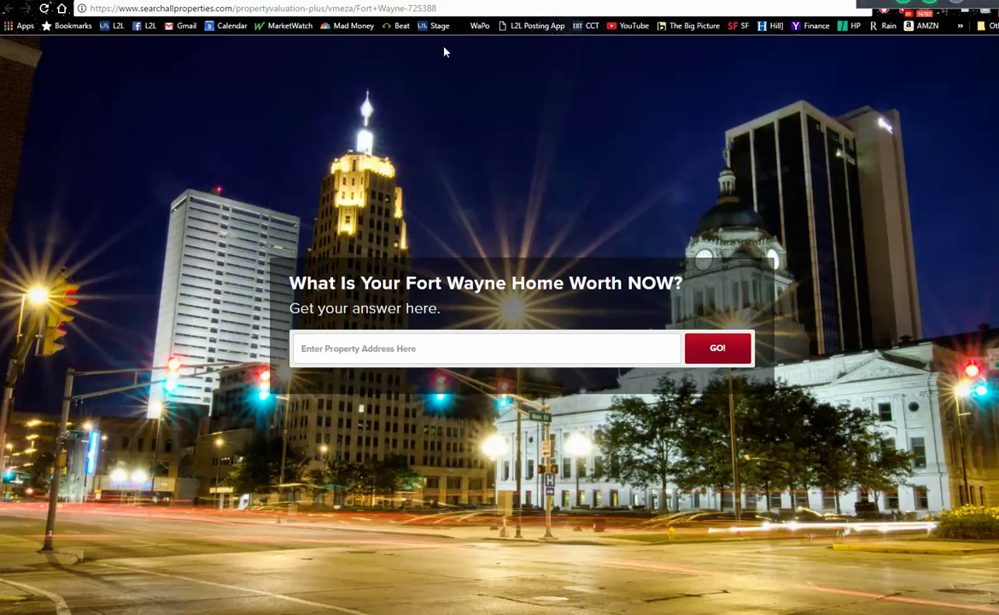
{"action": "left_click", "coordinate": [455, 11]}
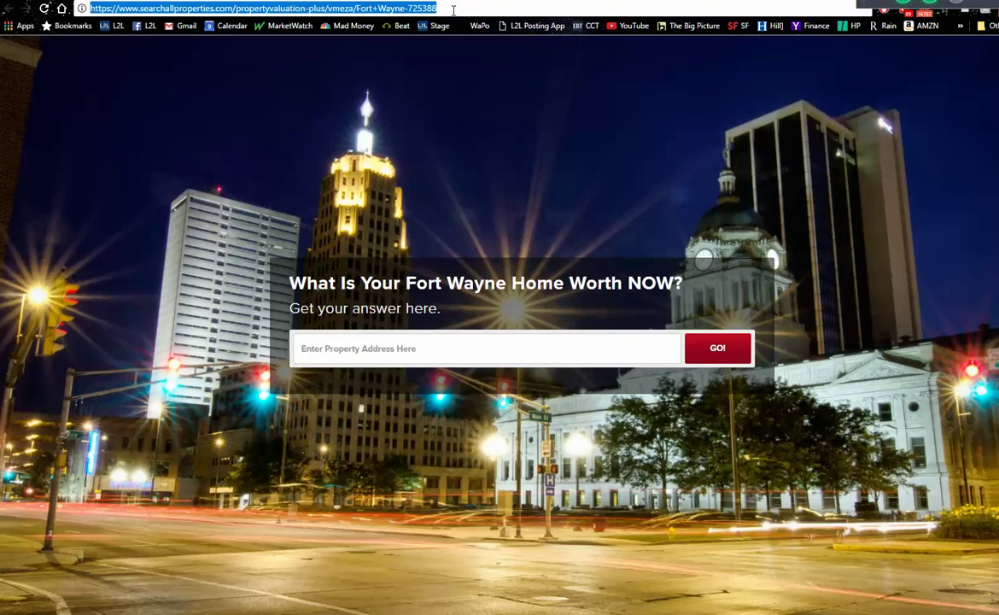
{"action": "key", "text": "alt+Left"}
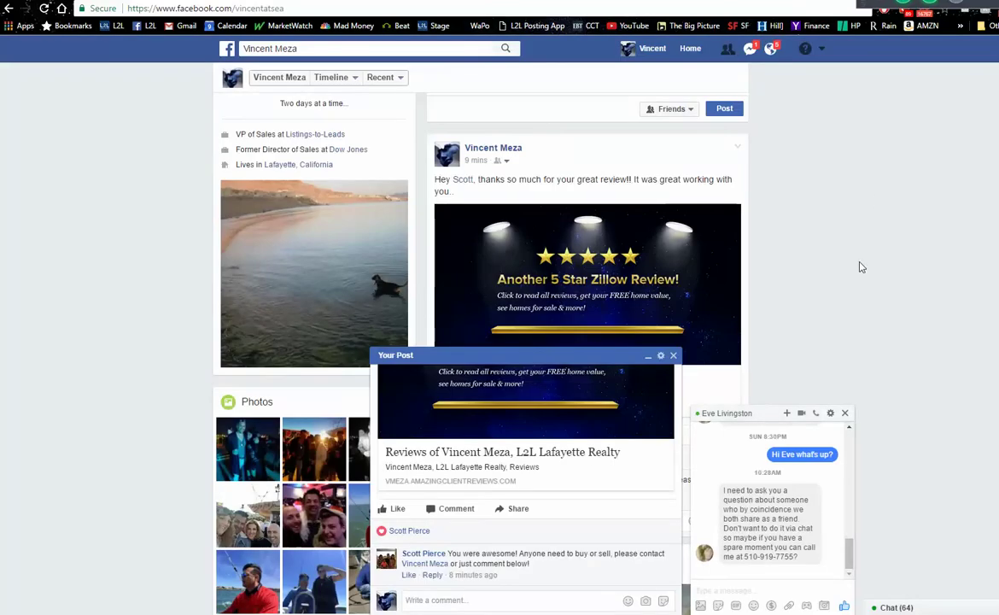
- Close the chat and post popups, then choose Create Ads from the account menu
{"action": "left_click", "coordinate": [844, 412]}
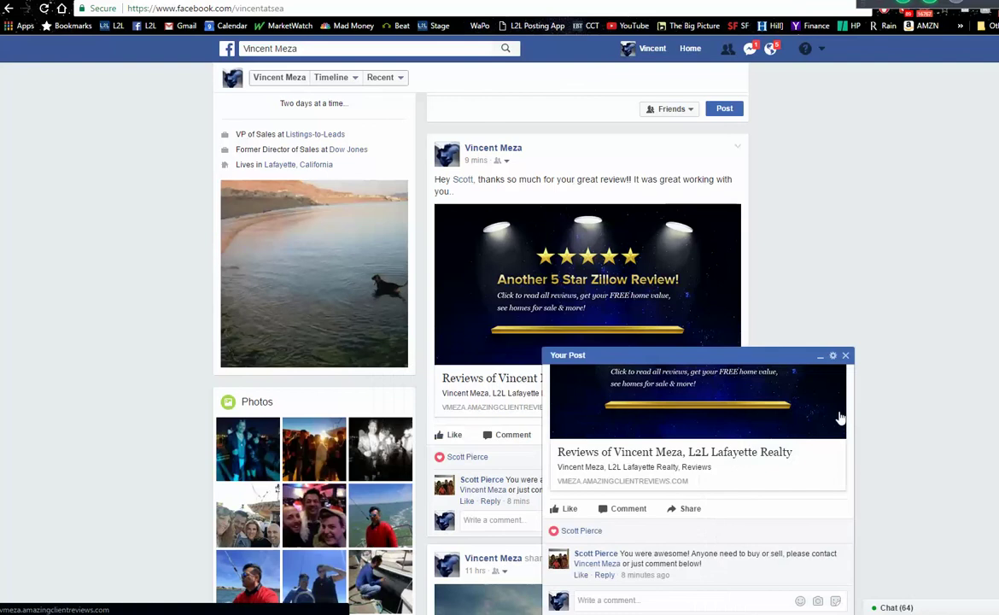
{"action": "left_click", "coordinate": [846, 355]}
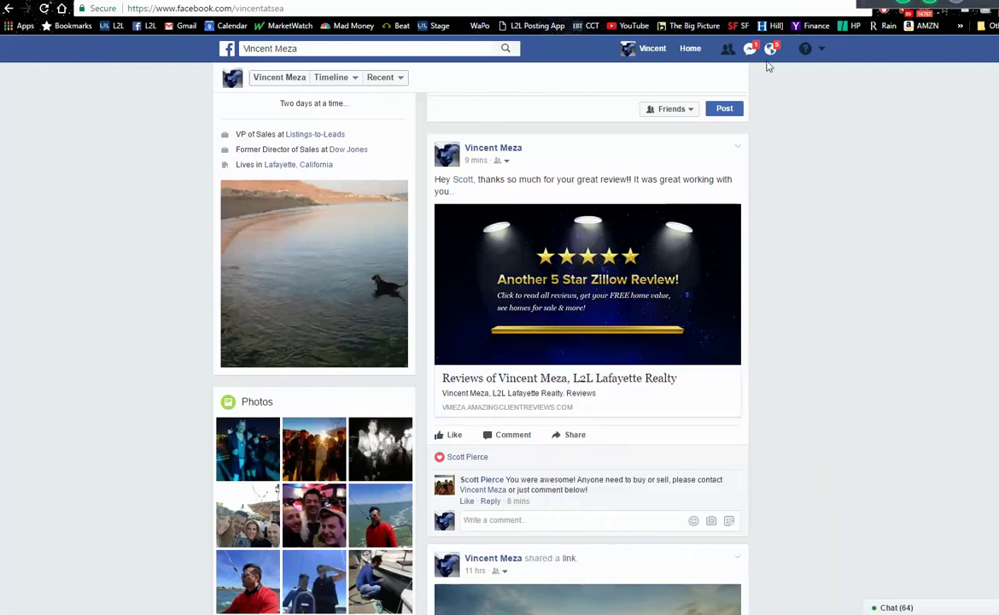
{"action": "left_click", "coordinate": [822, 51]}
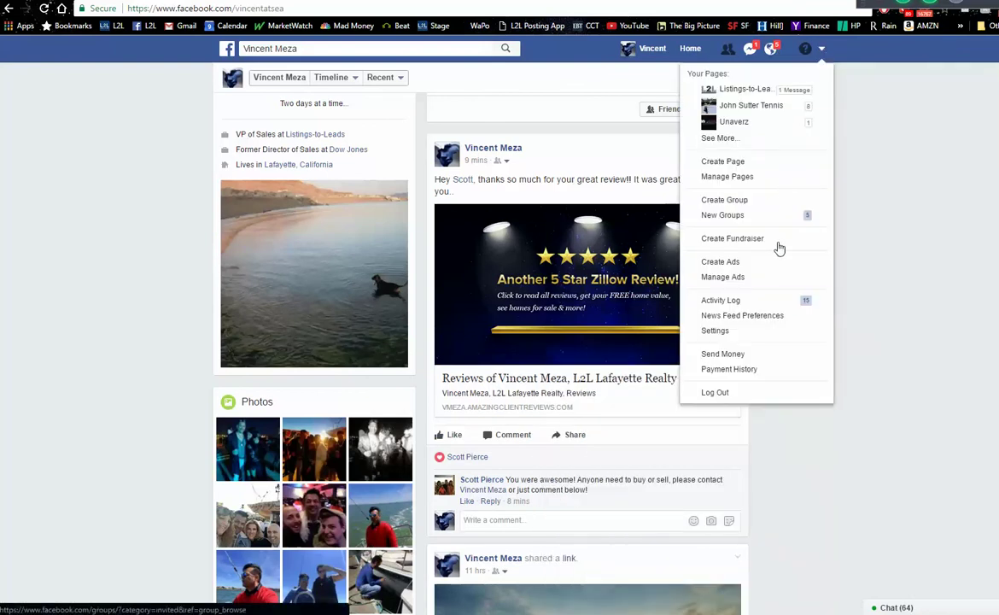
{"action": "left_click", "coordinate": [744, 265]}
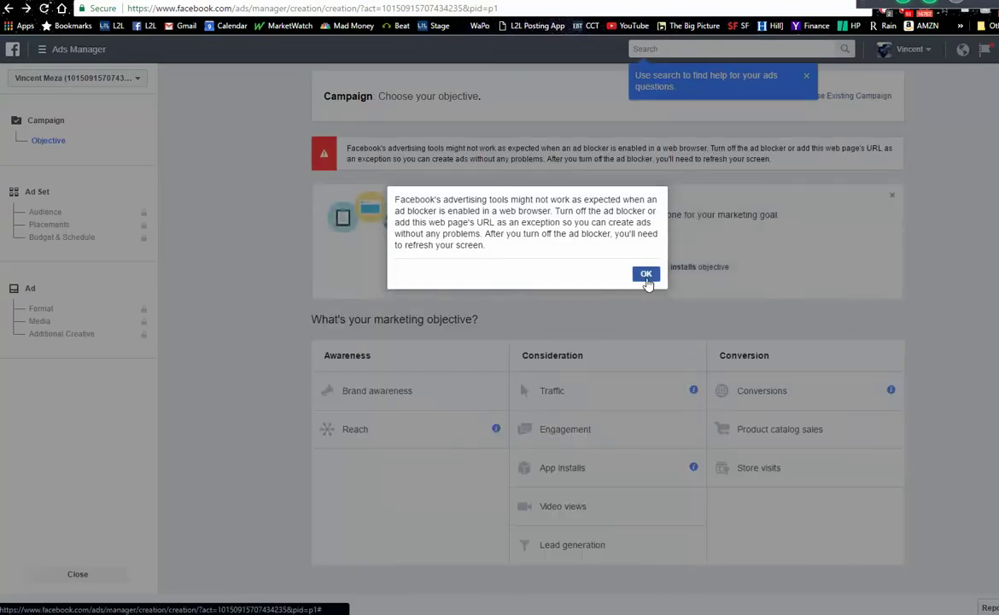
- Dismiss the ad-blocker warning and search tip, then pick Traffic under Consideration
{"action": "left_click", "coordinate": [647, 275]}
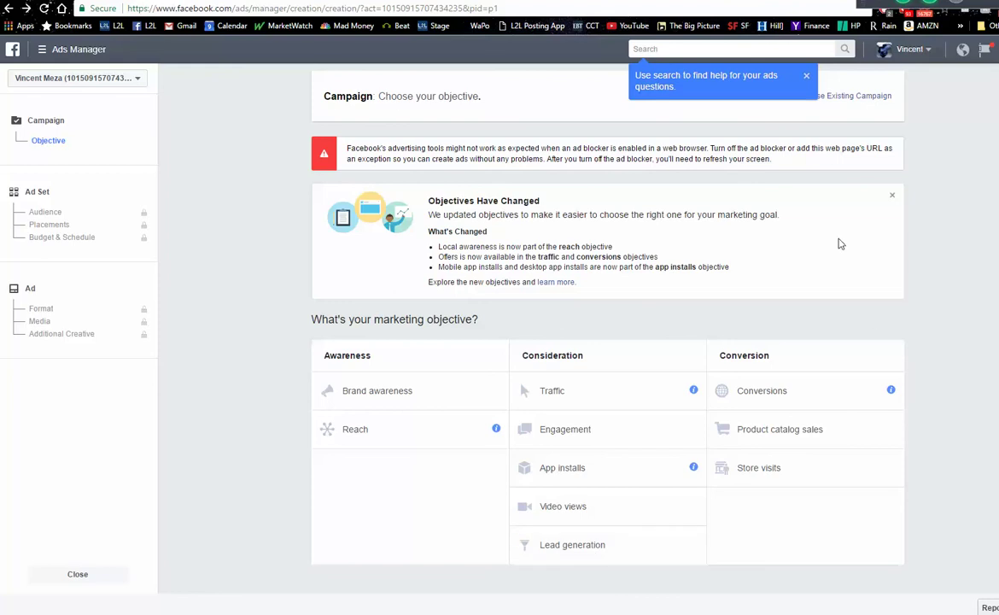
{"action": "left_click", "coordinate": [808, 78]}
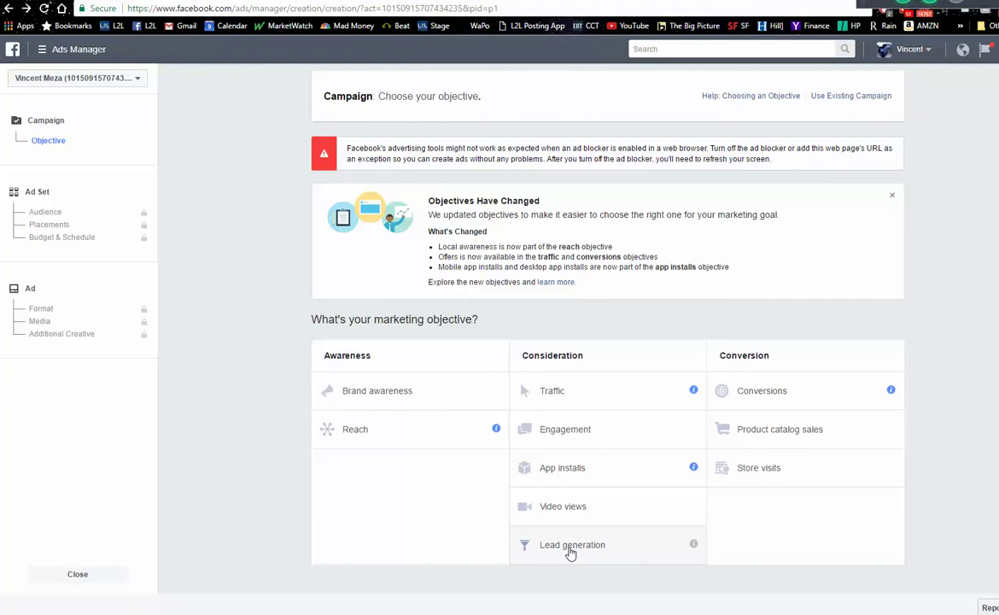
{"action": "left_click", "coordinate": [553, 394]}
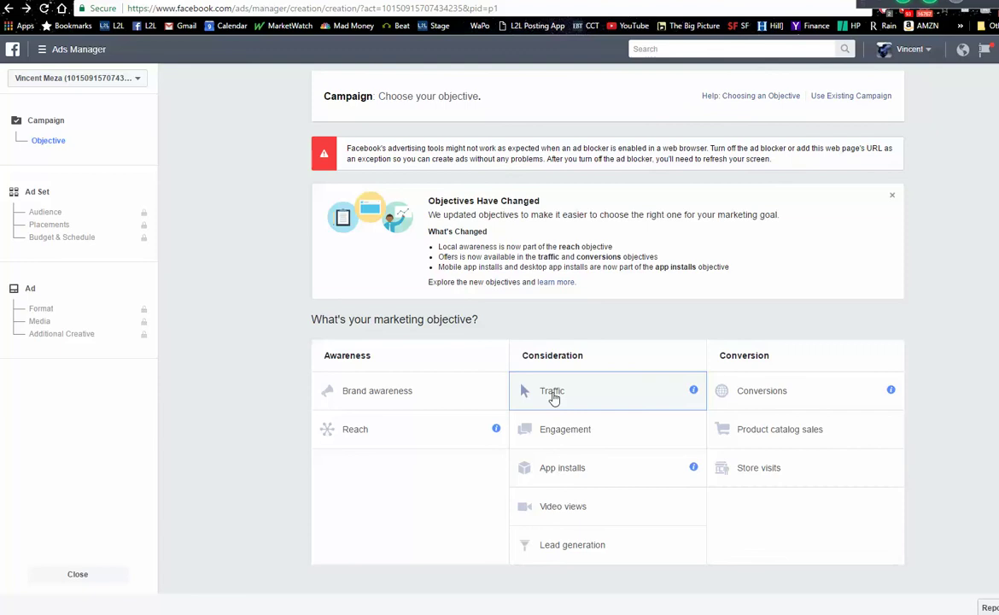
{"action": "scroll", "coordinate": [553, 394], "scroll_direction": "down", "scroll_amount": 1}
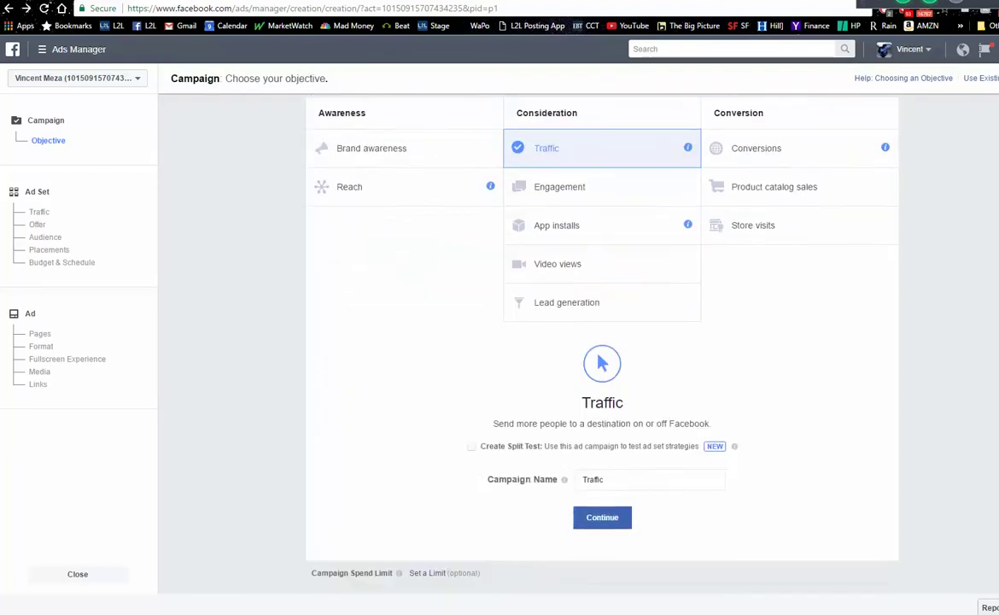
- Rename the campaign to 'Value FW May 16' and continue to the ad set
{"action": "left_click", "coordinate": [606, 455]}
{"action": "left_click_drag", "start_coordinate": [606, 455], "coordinate": [513, 459]}
{"action": "type", "text": "Valu"}
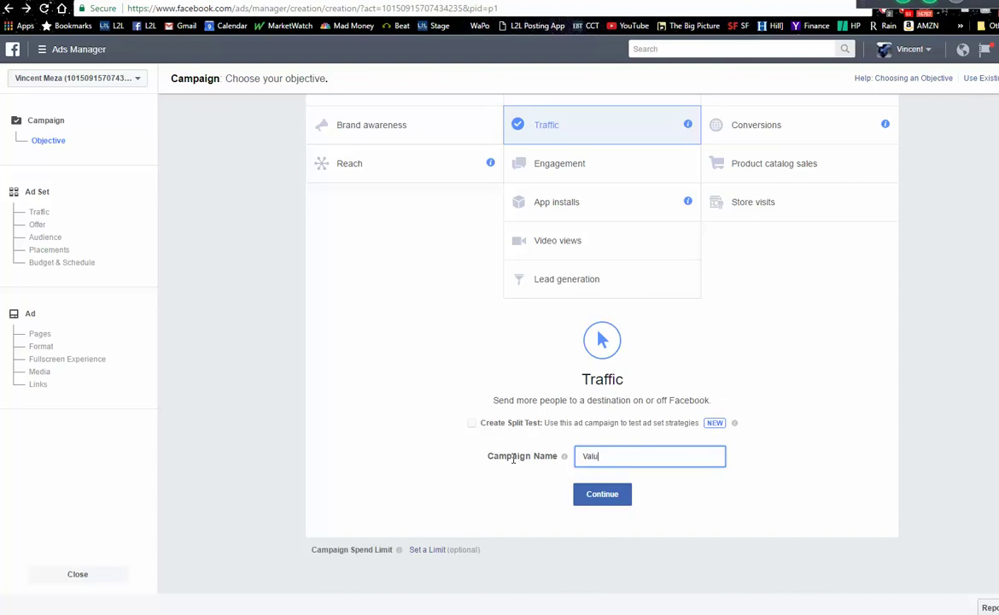
{"action": "type", "text": "e FW May 16"}
{"action": "left_click", "coordinate": [605, 502]}
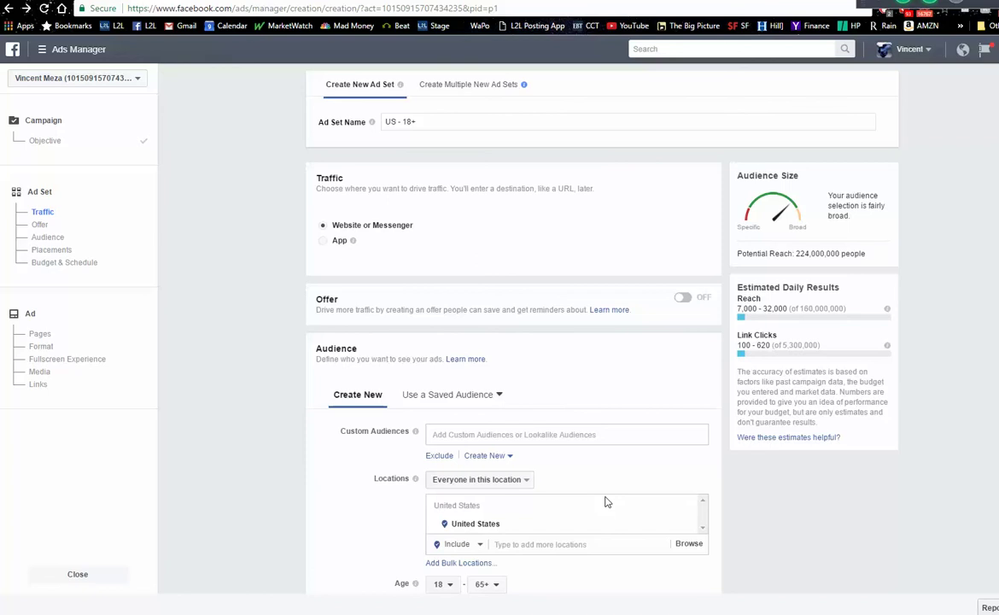
- Target Fort Wayne, Indiana, limited to the current city only
{"action": "scroll", "coordinate": [517, 342], "scroll_direction": "down", "scroll_amount": 3}
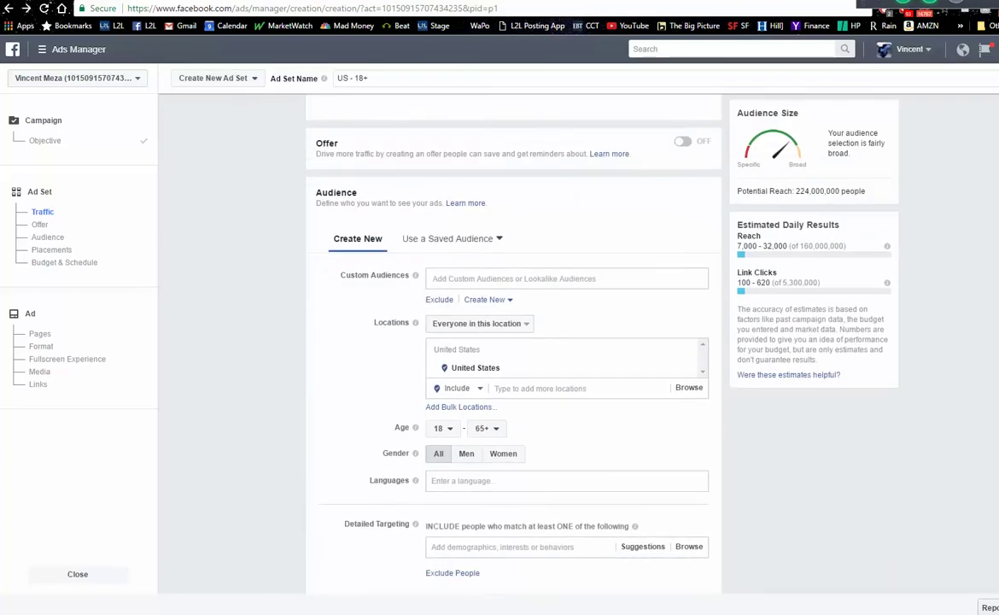
{"action": "scroll", "coordinate": [512, 341], "scroll_direction": "down", "scroll_amount": 1}
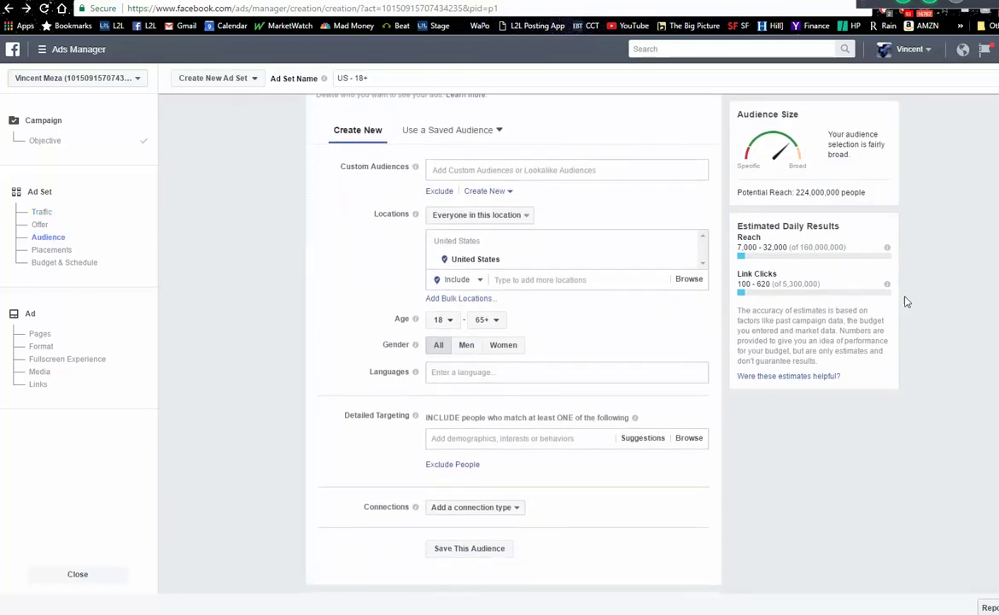
{"action": "left_click", "coordinate": [609, 282]}
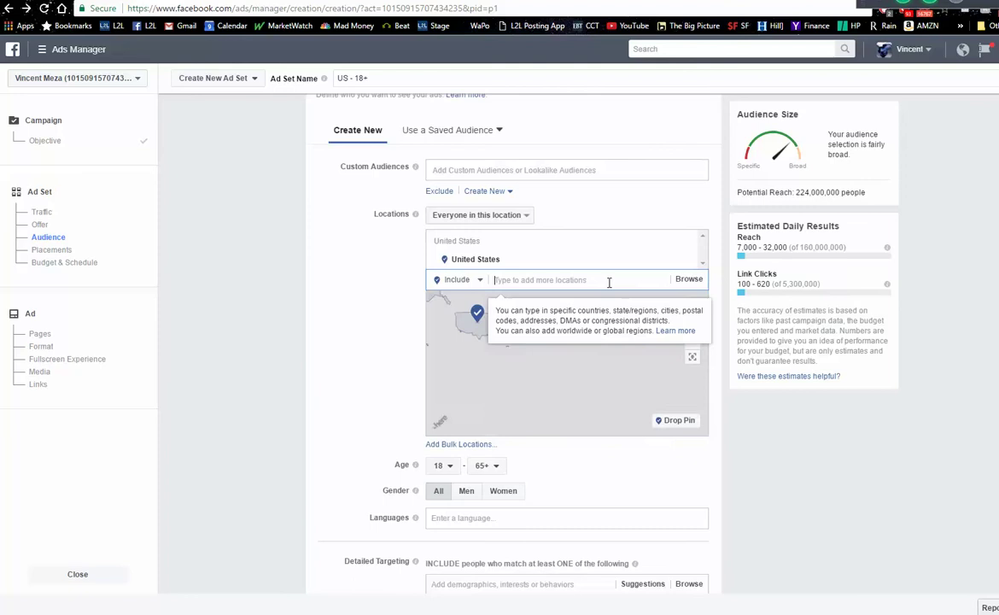
{"action": "type", "text": "th"}
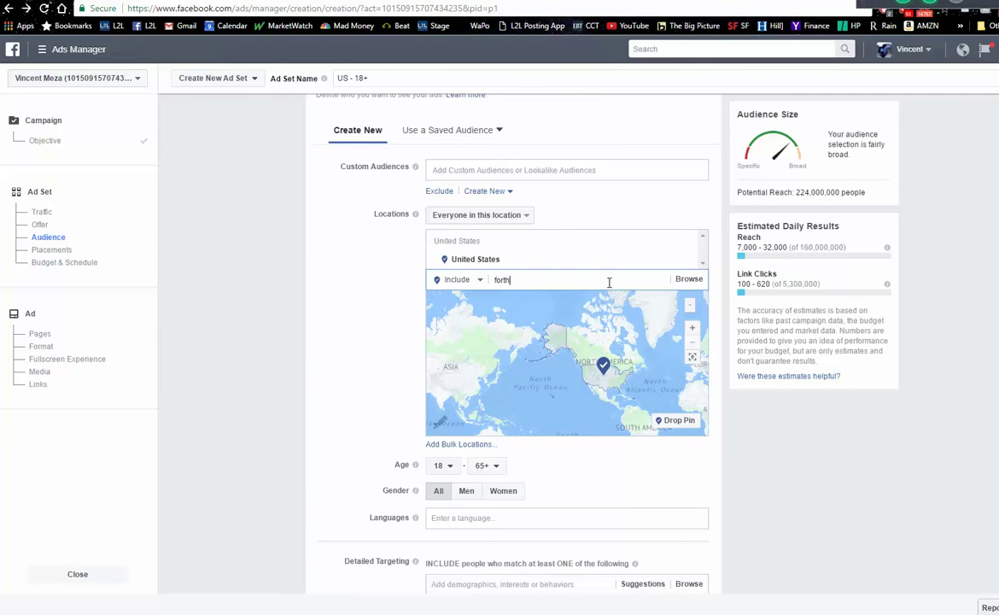
{"action": "key", "text": "BackSpace"}
{"action": "type", "text": "wayne"}
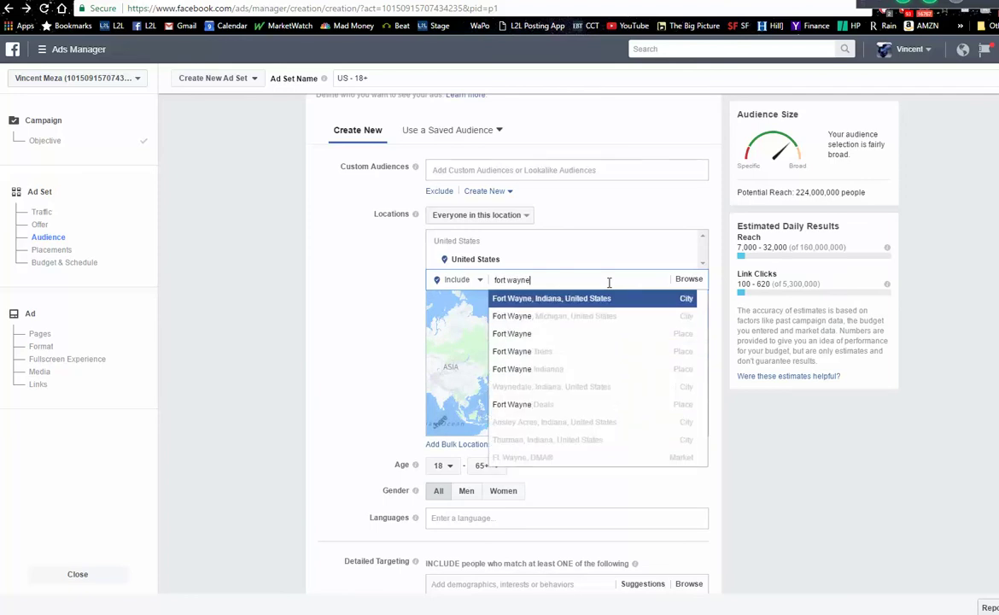
{"action": "left_click", "coordinate": [592, 298]}
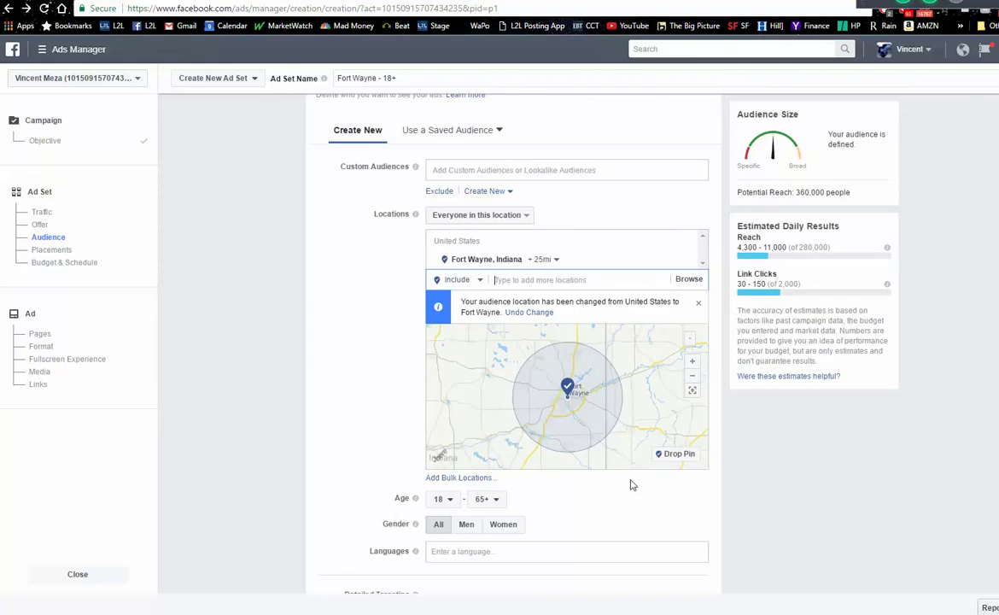
{"action": "mouse_move", "coordinate": [512, 269]}
{"action": "left_click", "coordinate": [551, 262]}
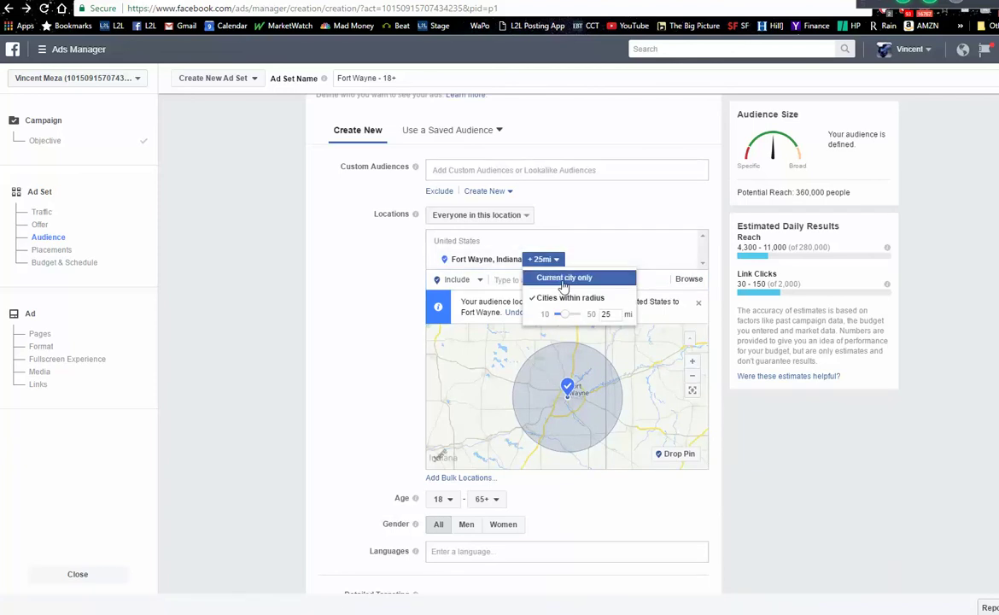
{"action": "left_click", "coordinate": [563, 279]}
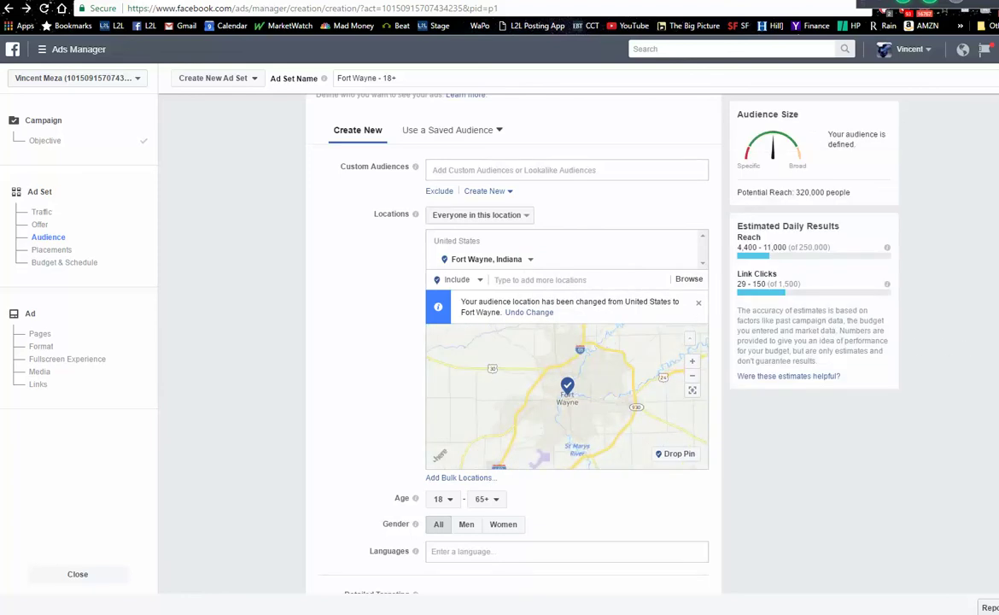
{"action": "scroll", "coordinate": [512, 342], "scroll_direction": "down", "scroll_amount": 3}
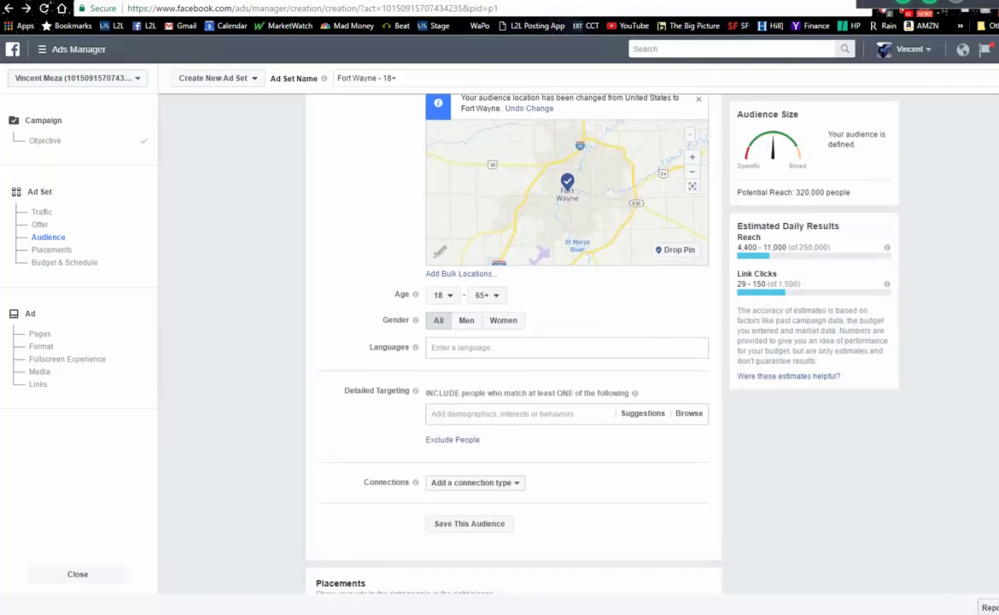
{"action": "scroll", "coordinate": [512, 341], "scroll_direction": "up", "scroll_amount": 1}
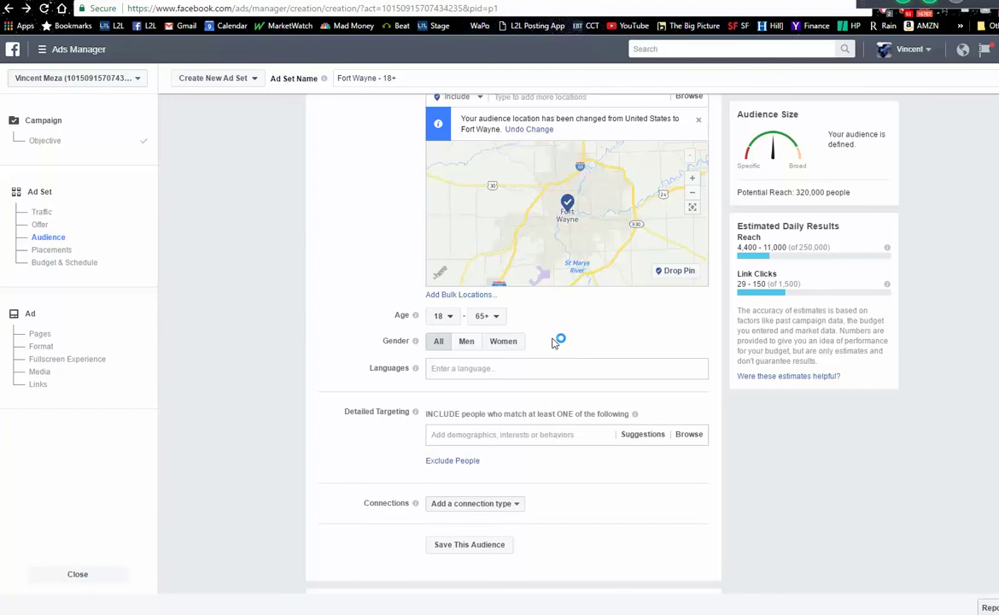
- Set the audience's minimum age to 30
{"action": "left_click", "coordinate": [252, 21]}
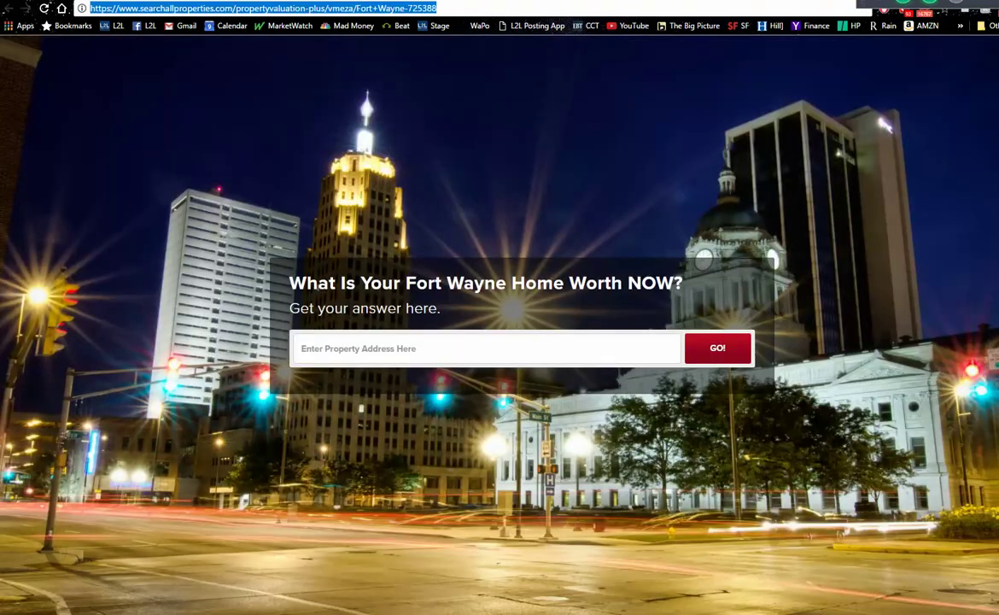
{"action": "key", "text": "ctrl+Tab"}
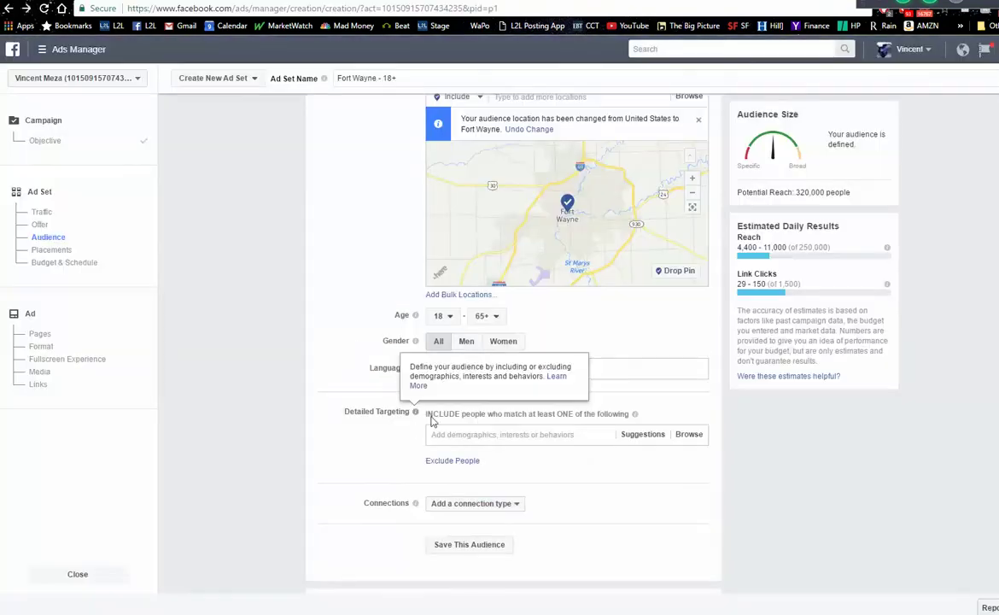
{"action": "left_click", "coordinate": [450, 316]}
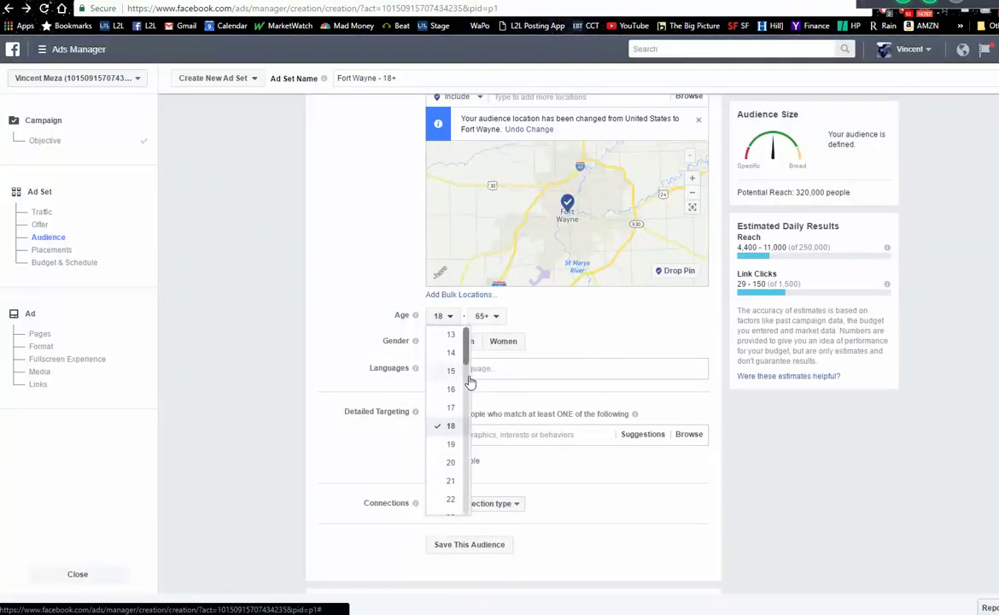
{"action": "left_click_drag", "start_coordinate": [468, 360], "coordinate": [468, 397]}
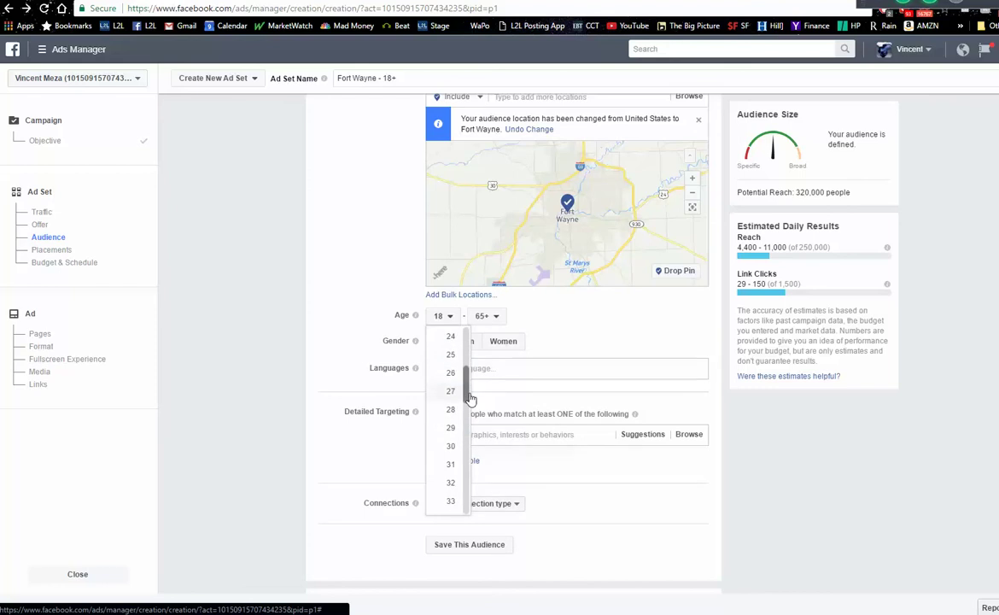
{"action": "left_click", "coordinate": [452, 447]}
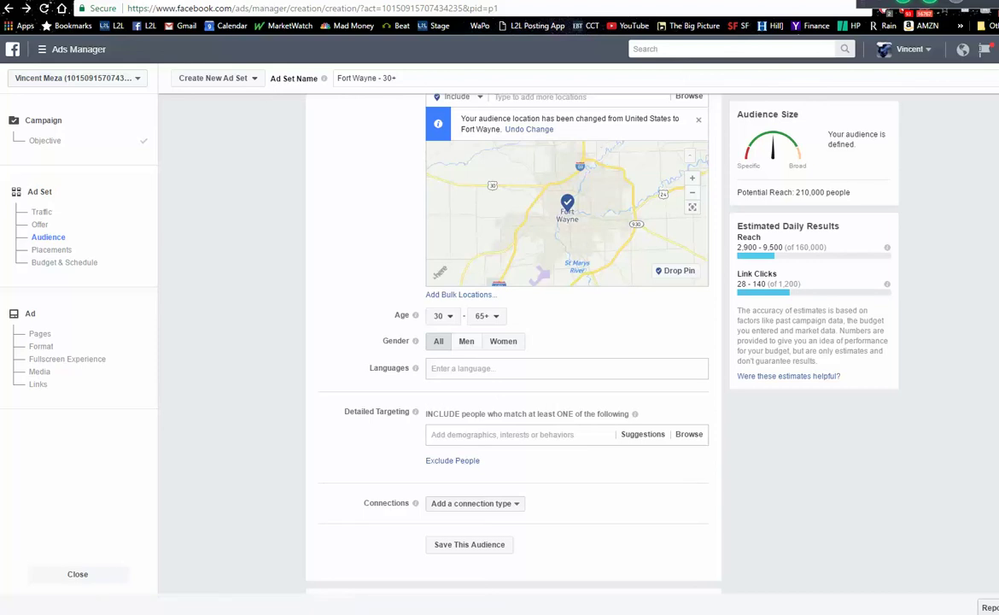
{"action": "scroll", "coordinate": [955, 326], "scroll_direction": "down", "scroll_amount": 3}
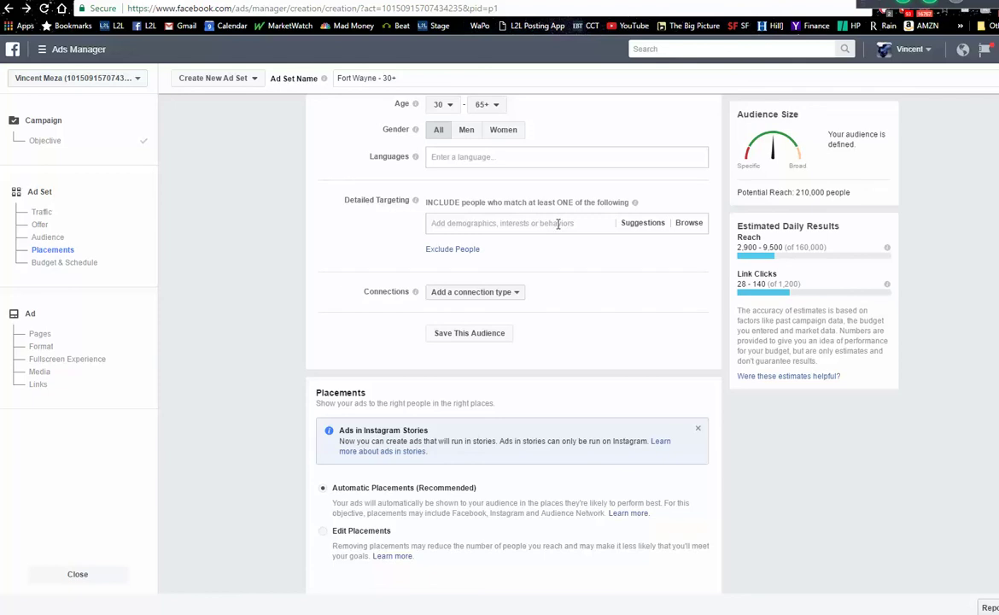
- Switch to manual placements and restrict device types to Desktop Only
{"action": "scroll", "coordinate": [513, 341], "scroll_direction": "down", "scroll_amount": 2}
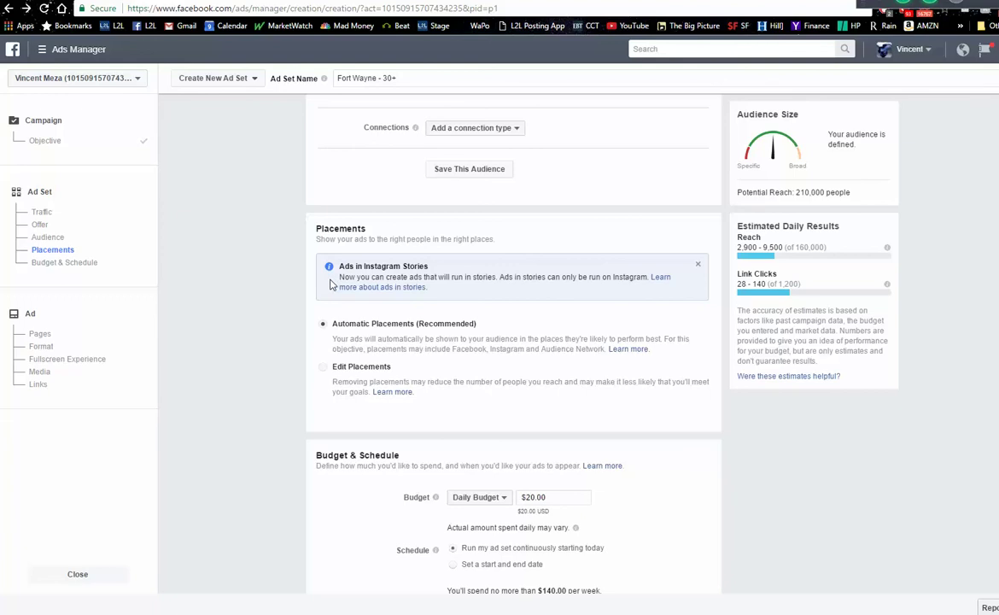
{"action": "left_click", "coordinate": [324, 368]}
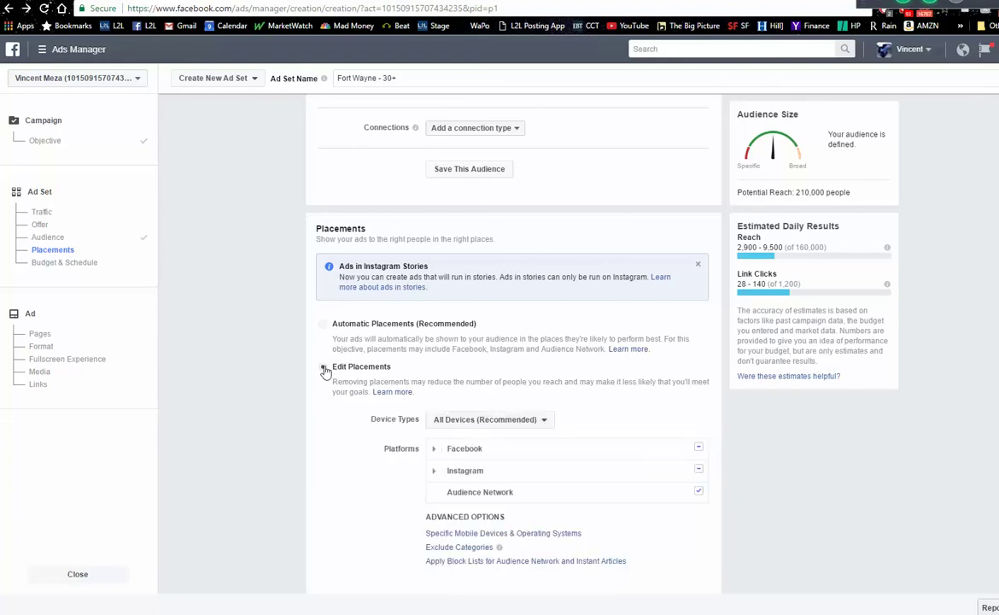
{"action": "scroll", "coordinate": [512, 342], "scroll_direction": "down", "scroll_amount": 2}
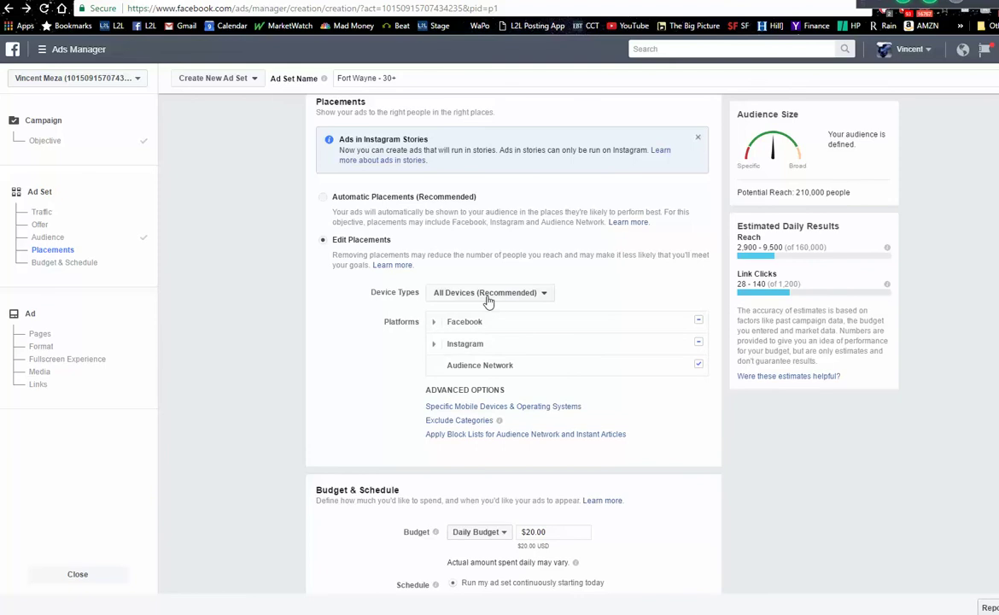
{"action": "left_click", "coordinate": [492, 294]}
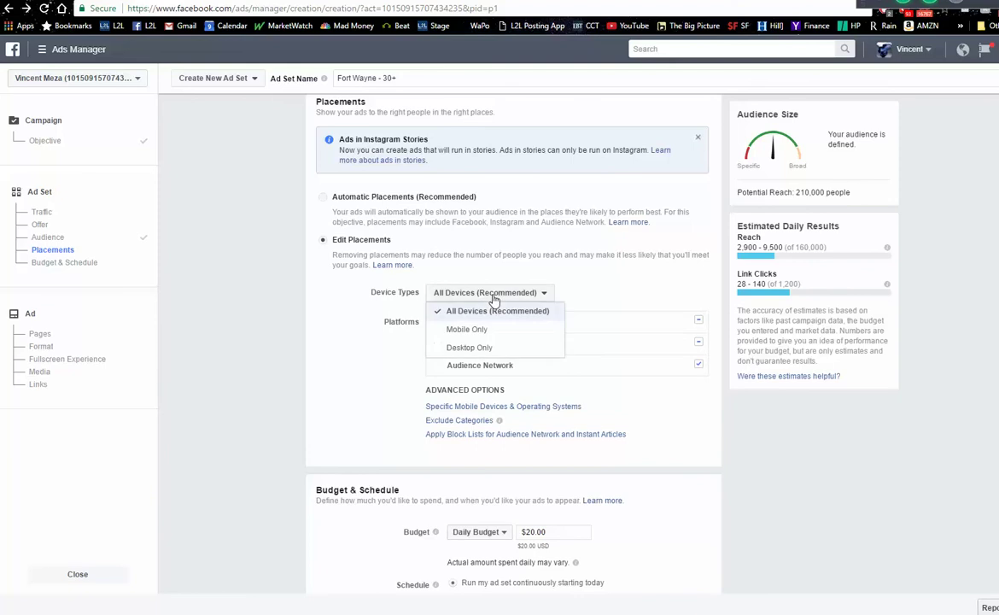
{"action": "left_click", "coordinate": [477, 348]}
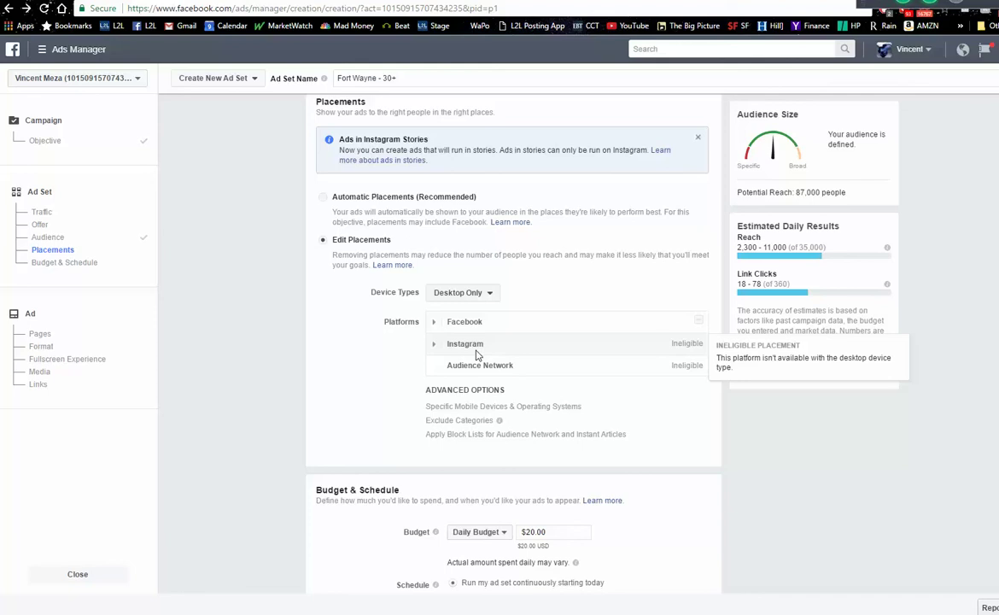
{"action": "left_click", "coordinate": [111, 3]}
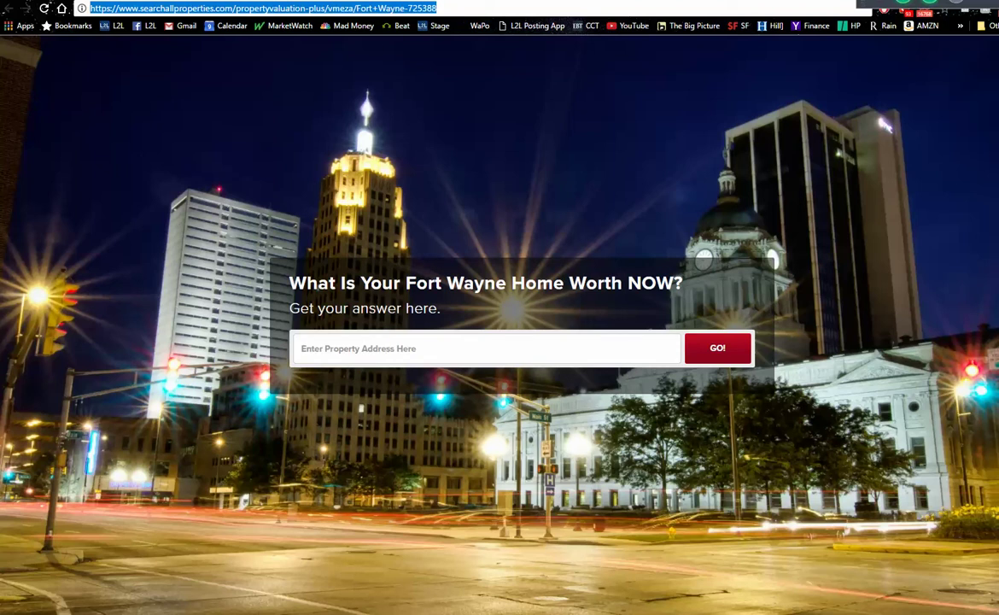
{"action": "key", "text": "ctrl+Tab"}
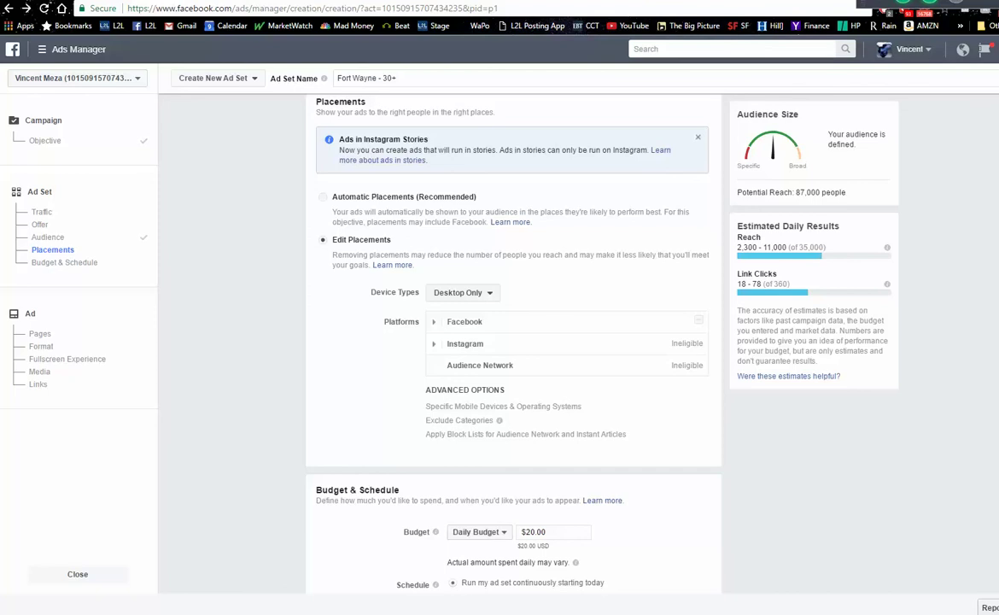
- Switch the ad set to a $30.00 lifetime budget
{"action": "scroll", "coordinate": [595, 388], "scroll_direction": "down", "scroll_amount": 2}
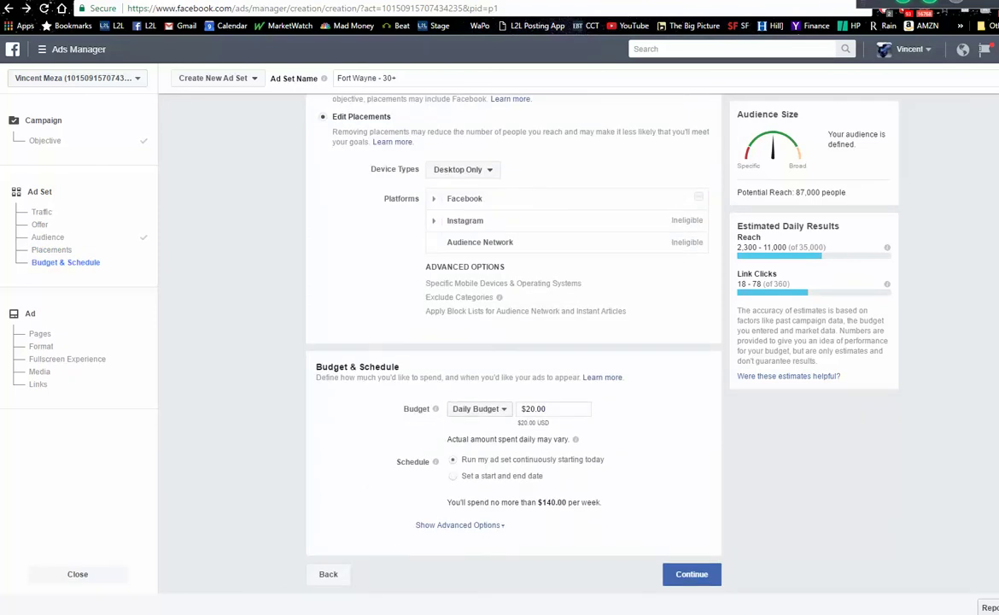
{"action": "left_click", "coordinate": [477, 410]}
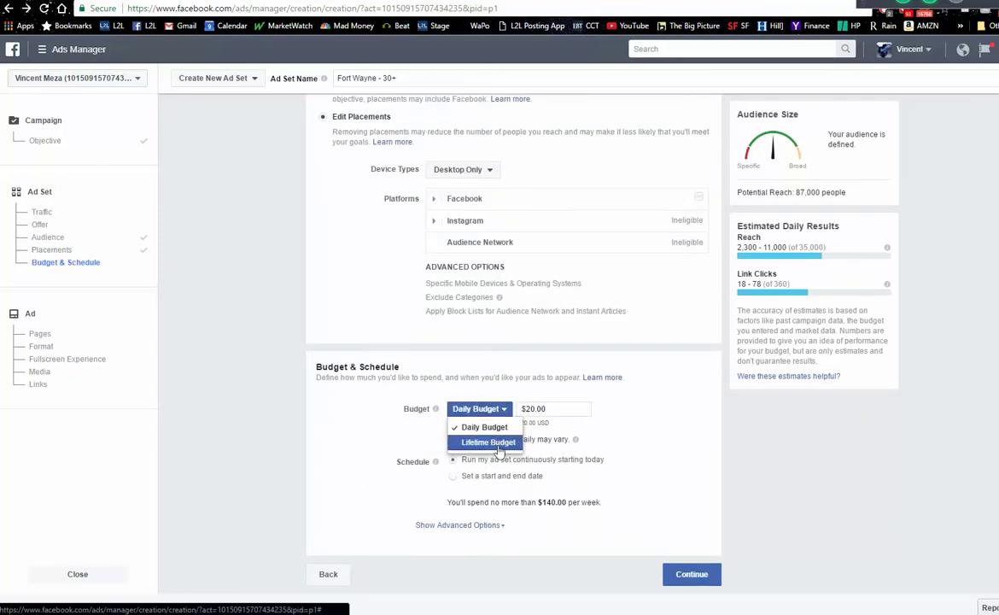
{"action": "left_click", "coordinate": [505, 442]}
{"action": "left_click_drag", "start_coordinate": [537, 409], "coordinate": [549, 408]}
{"action": "type", "text": "0"}
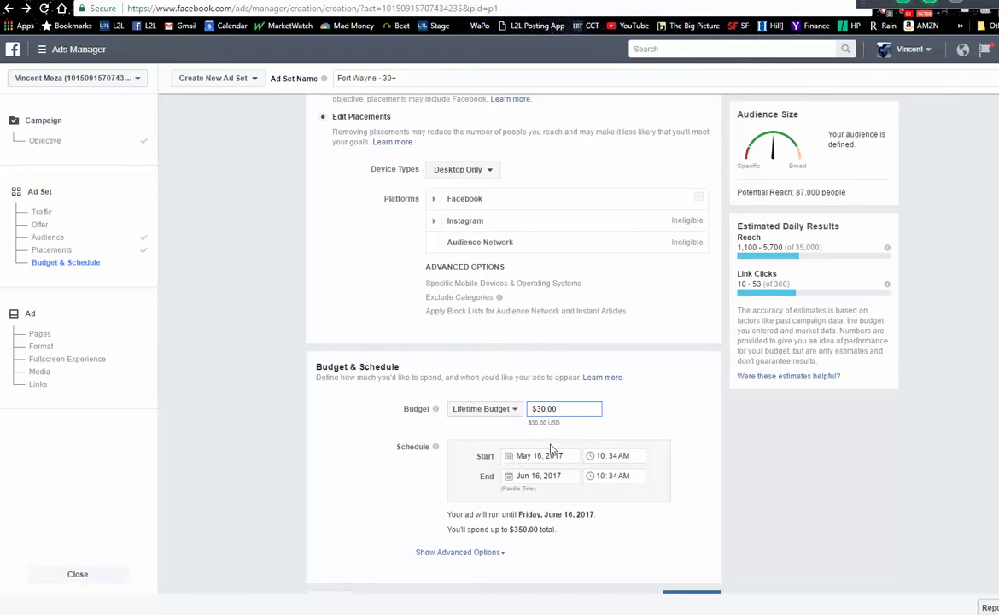
{"action": "left_click", "coordinate": [638, 431]}
- Schedule the ad set to run from May 19 to May 22, 2017
{"action": "left_click", "coordinate": [517, 457]}
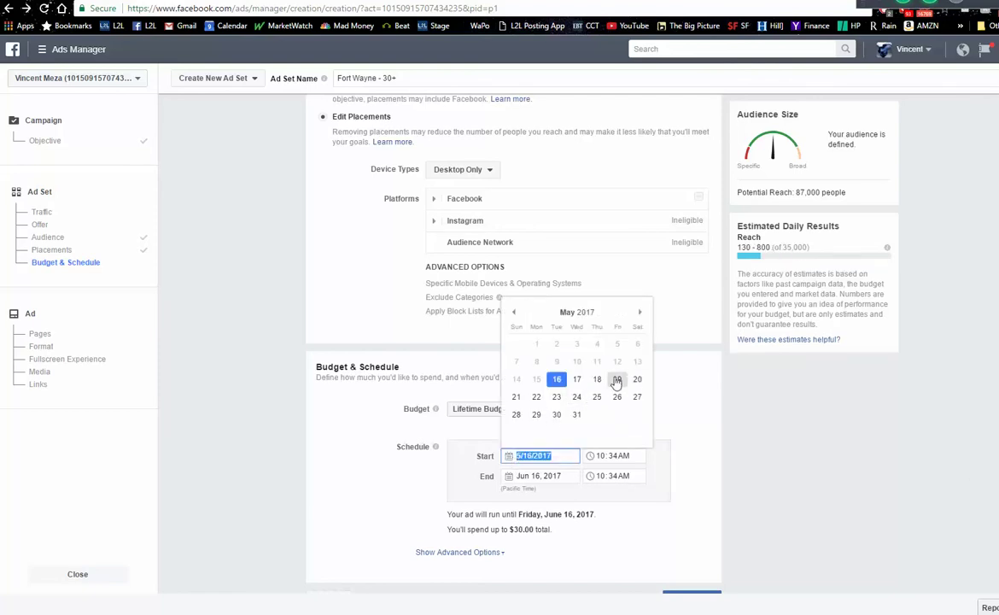
{"action": "left_click", "coordinate": [617, 382]}
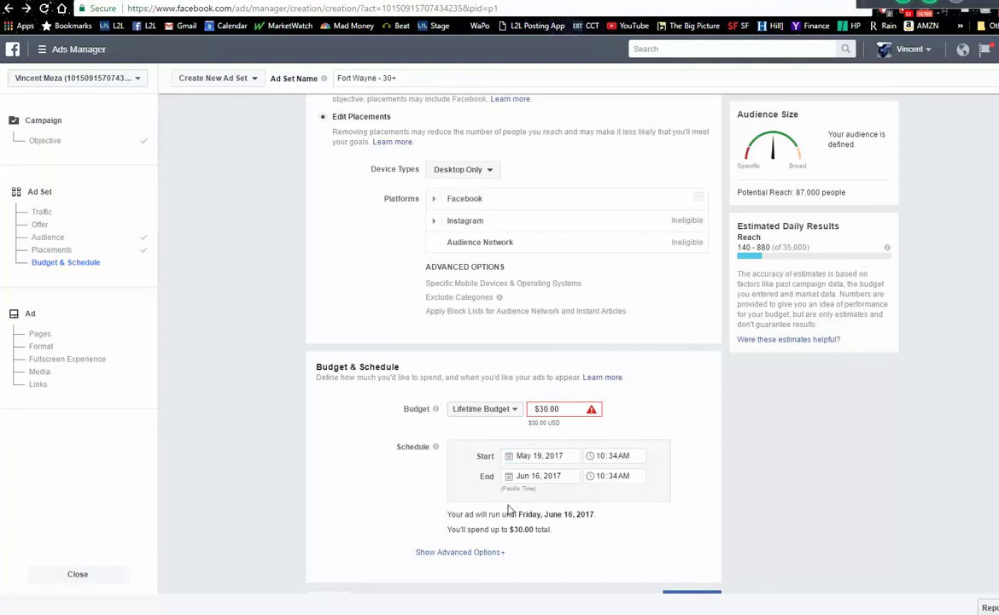
{"action": "left_click", "coordinate": [516, 476]}
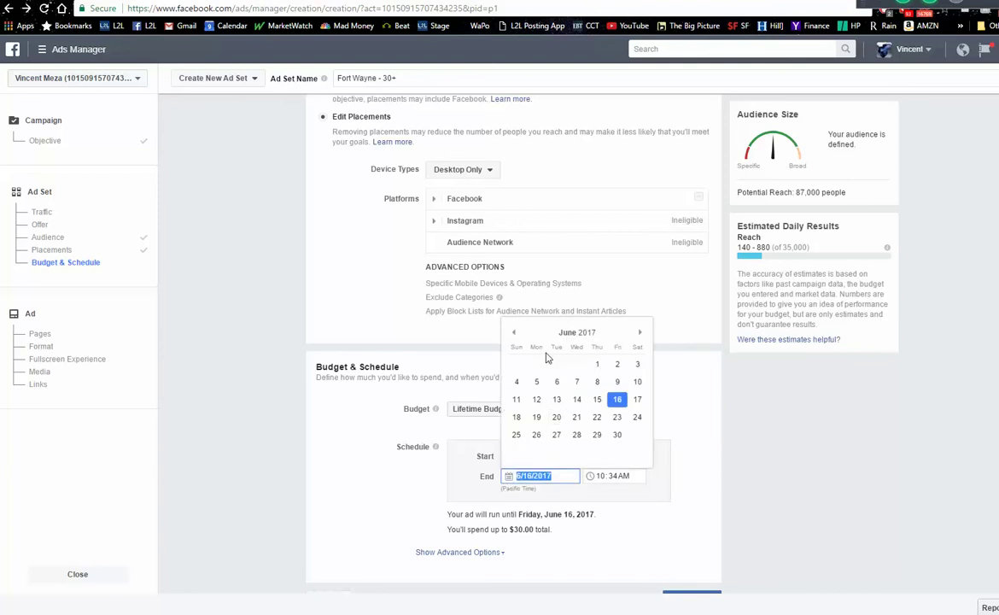
{"action": "left_click", "coordinate": [514, 333]}
{"action": "left_click", "coordinate": [536, 416]}
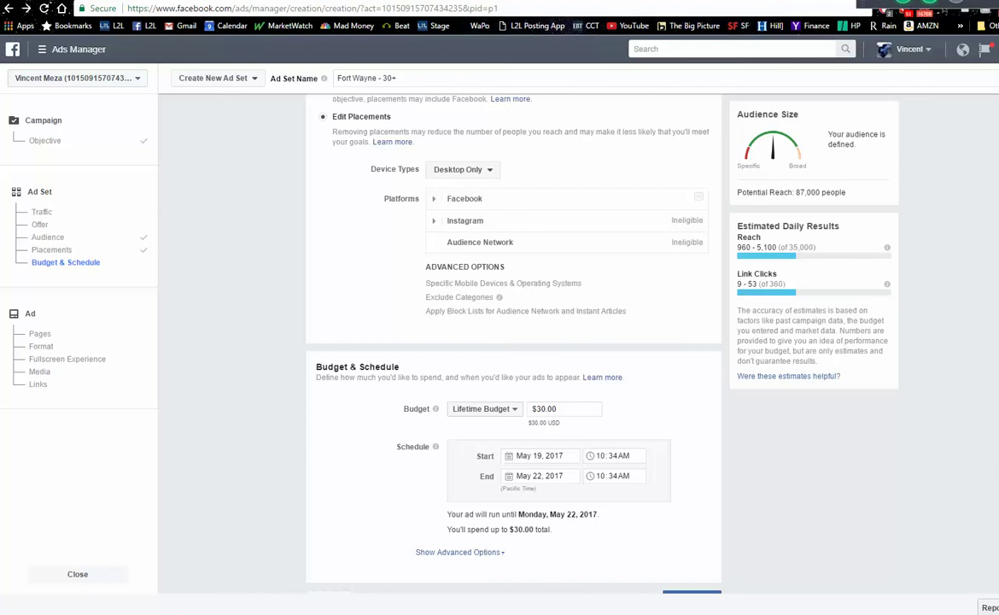
{"action": "scroll", "coordinate": [513, 342], "scroll_direction": "down", "scroll_amount": 1}
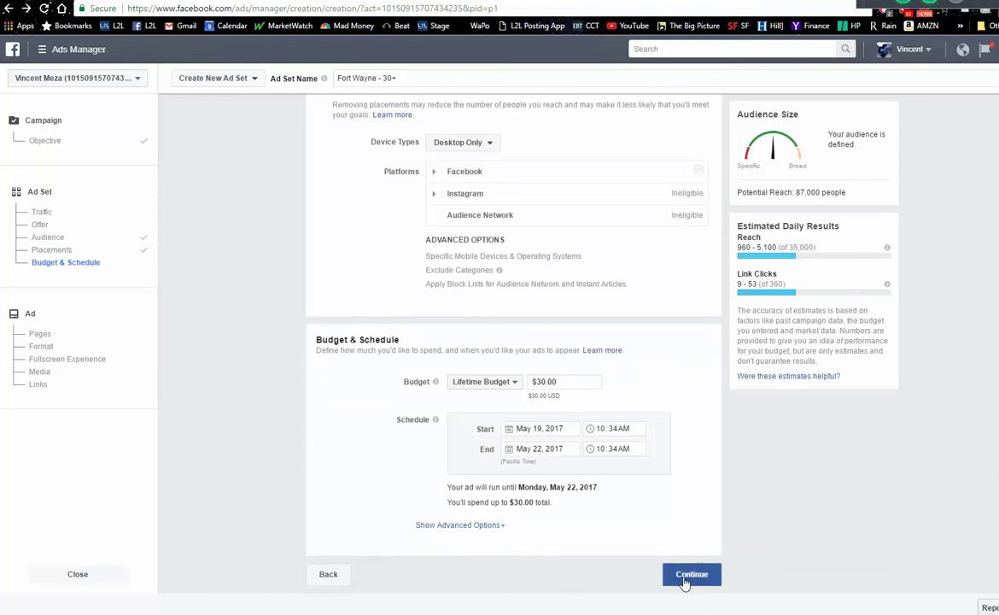
- Continue to the ad step, select the Listings-to-Leads page, and dismiss the carousel tip
{"action": "left_click", "coordinate": [690, 574]}
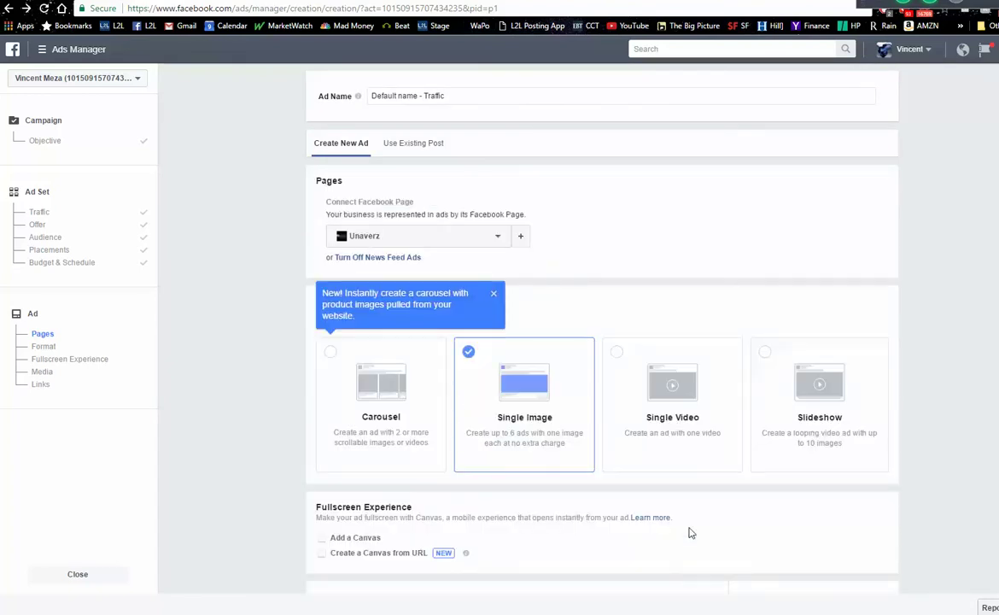
{"action": "left_click", "coordinate": [497, 239]}
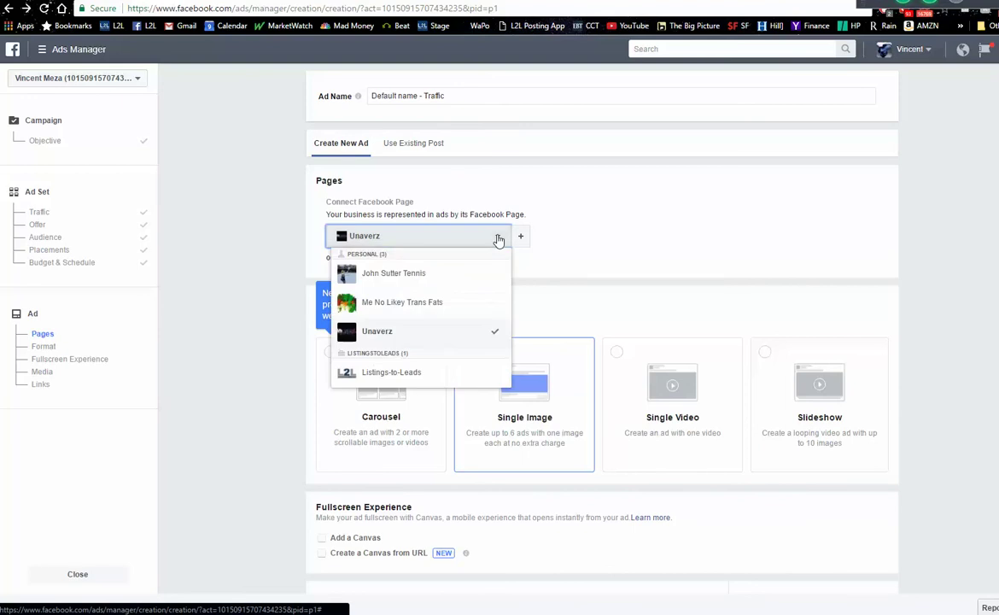
{"action": "left_click", "coordinate": [405, 376]}
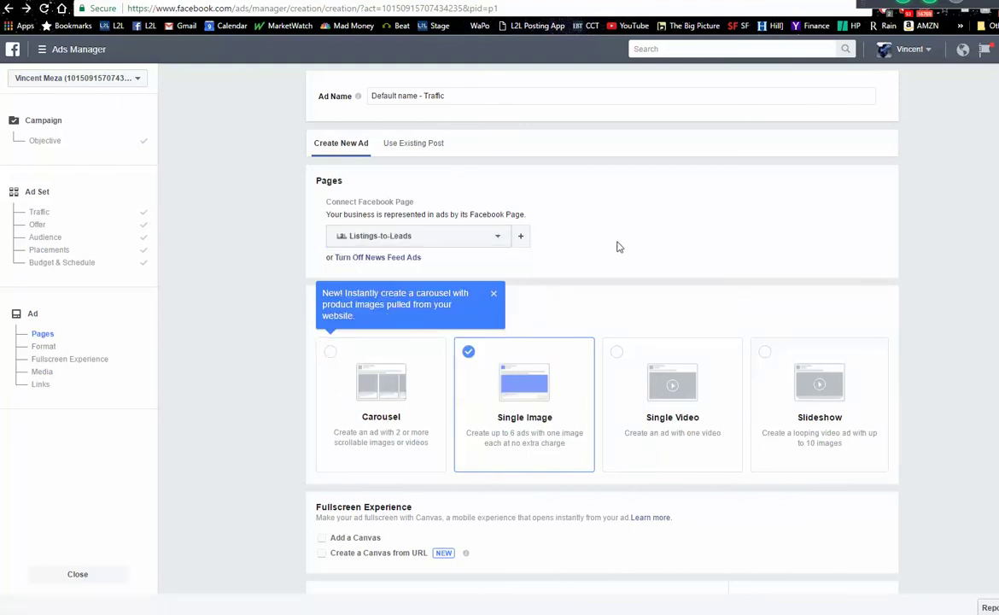
{"action": "left_click", "coordinate": [493, 295]}
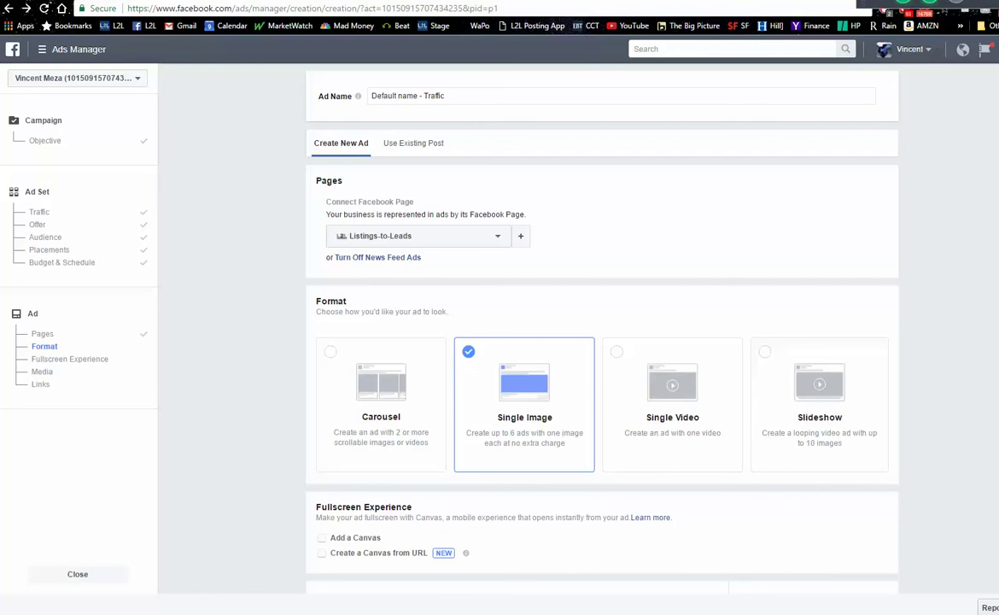
{"action": "scroll", "coordinate": [524, 342], "scroll_direction": "down", "scroll_amount": 5}
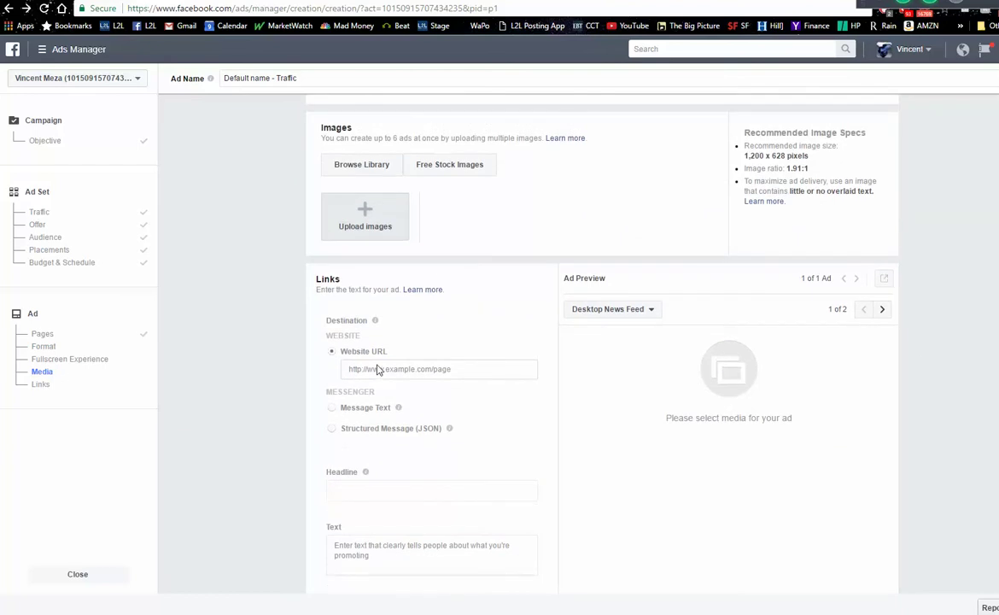
- Copy the Fort Wayne landing page URL into the ad's Website URL field
{"action": "left_click", "coordinate": [379, 369]}
{"action": "left_click", "coordinate": [189, 9]}
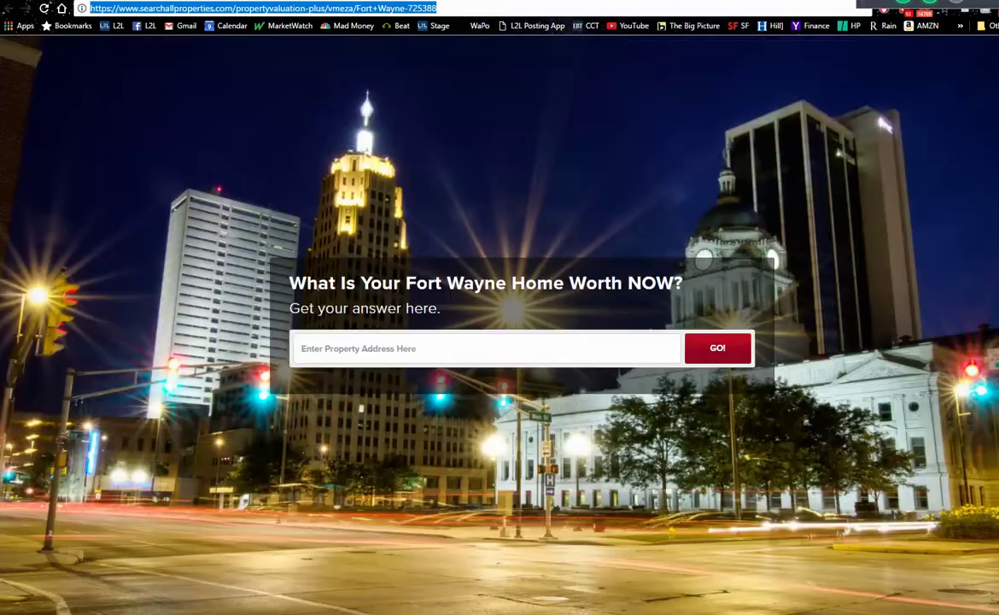
{"action": "right_click", "coordinate": [189, 9]}
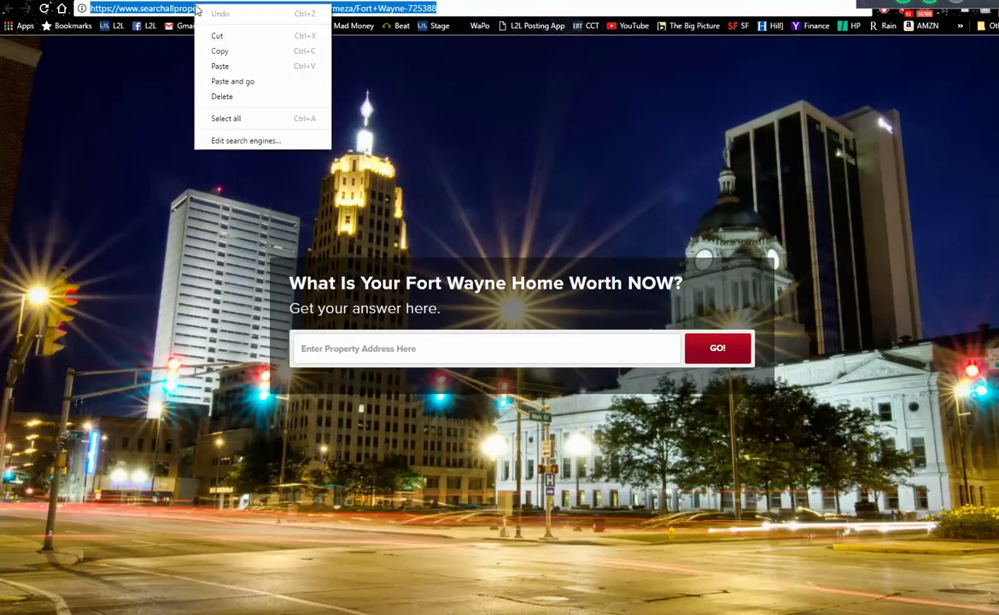
{"action": "left_click", "coordinate": [213, 49]}
{"action": "key", "text": "ctrl+Tab"}
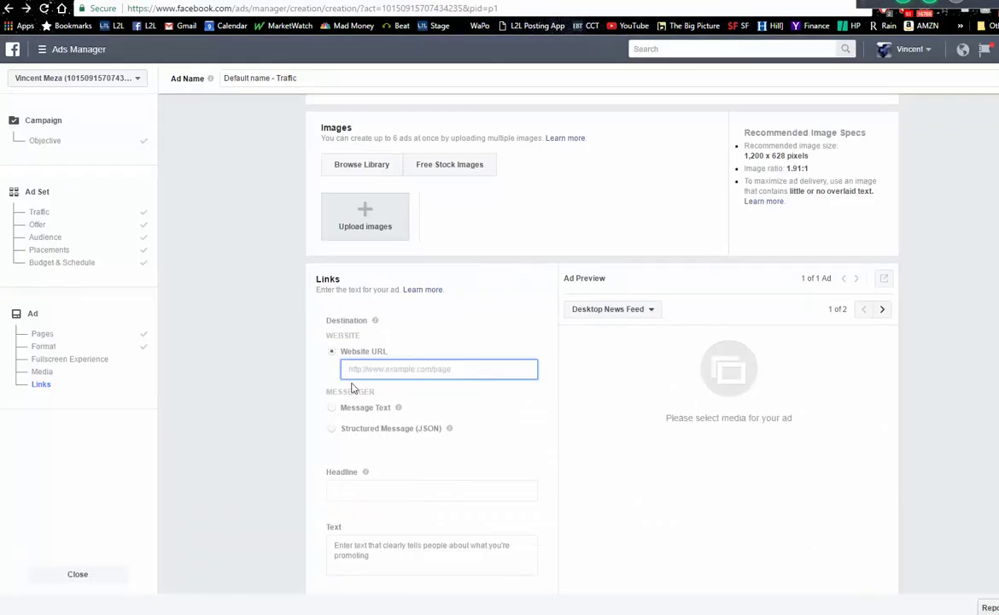
{"action": "right_click", "coordinate": [363, 369]}
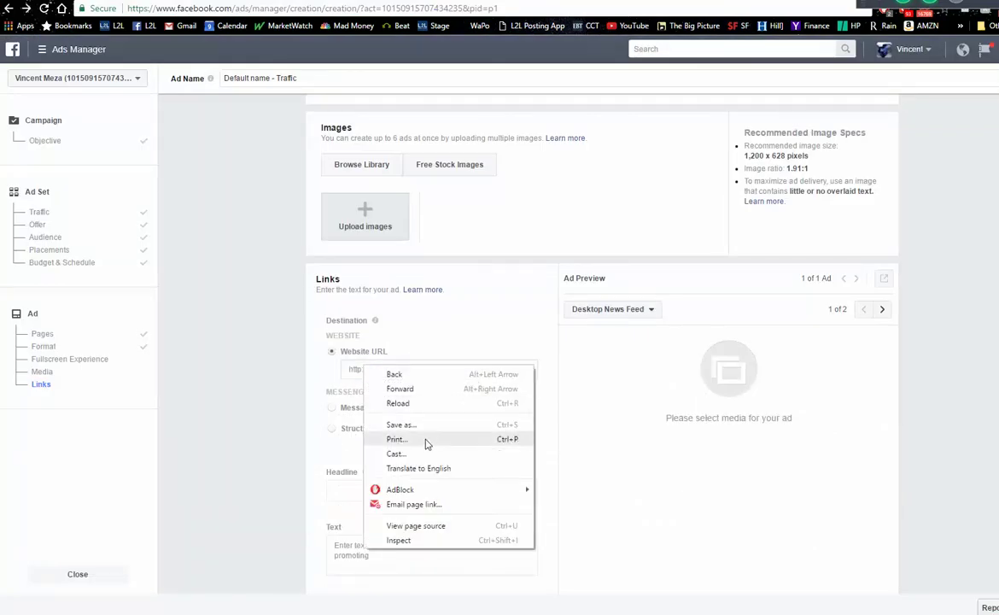
{"action": "left_click", "coordinate": [405, 341]}
{"action": "left_click", "coordinate": [392, 370]}
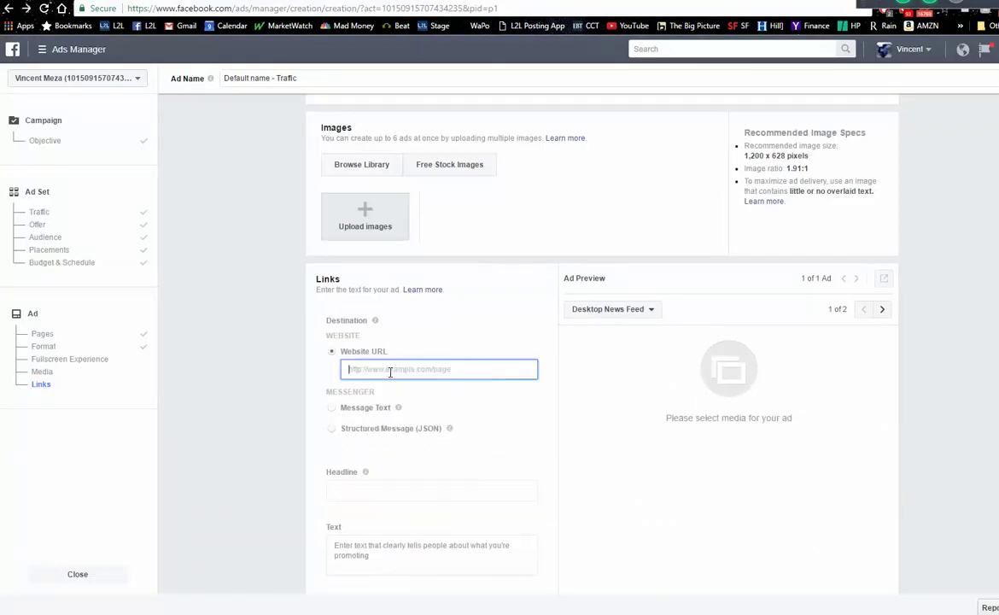
{"action": "right_click", "coordinate": [390, 375]}
{"action": "left_click", "coordinate": [421, 446]}
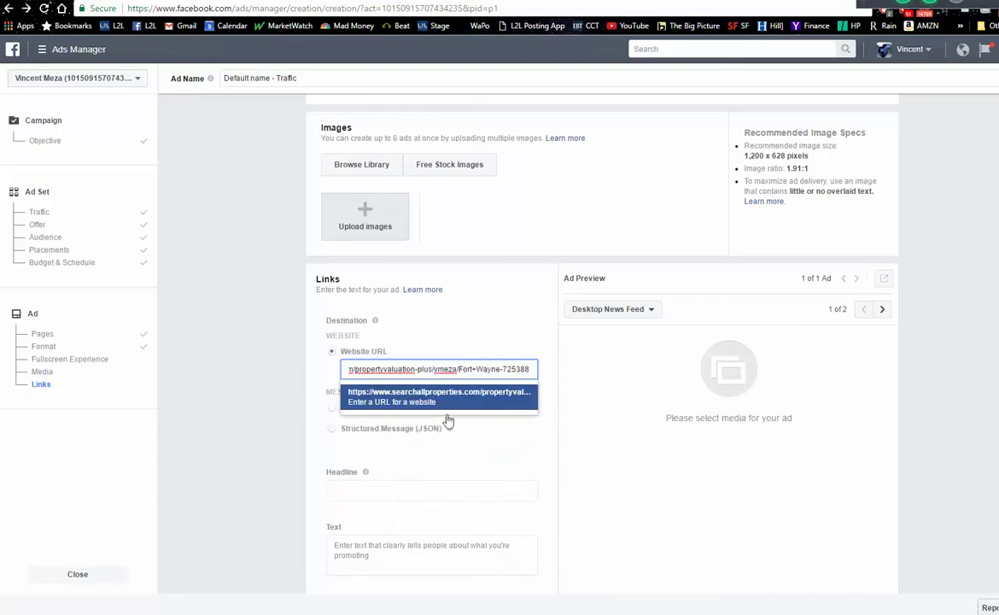
{"action": "left_click", "coordinate": [441, 401]}
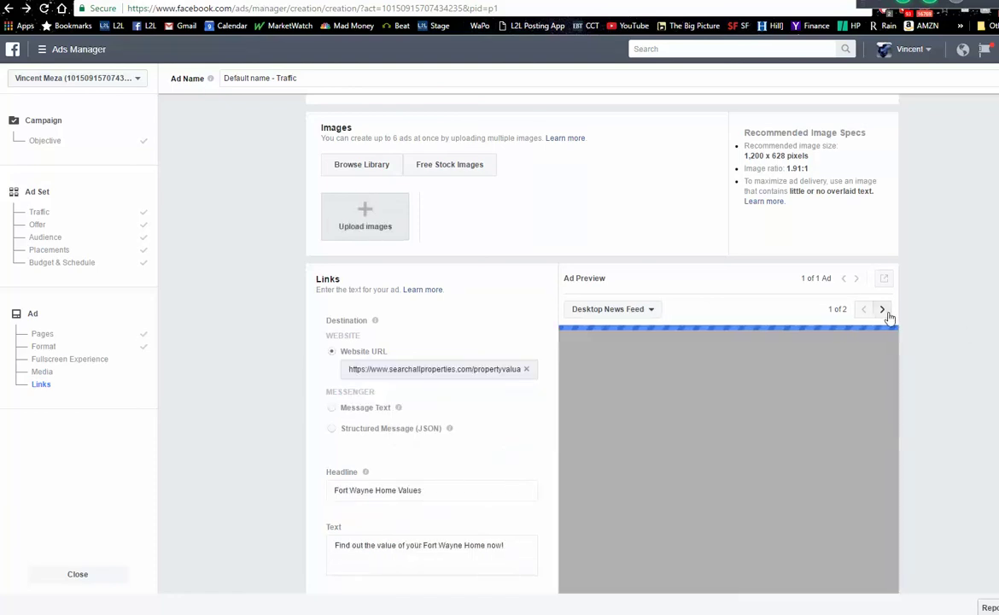
{"action": "scroll", "coordinate": [551, 341], "scroll_direction": "down", "scroll_amount": 2}
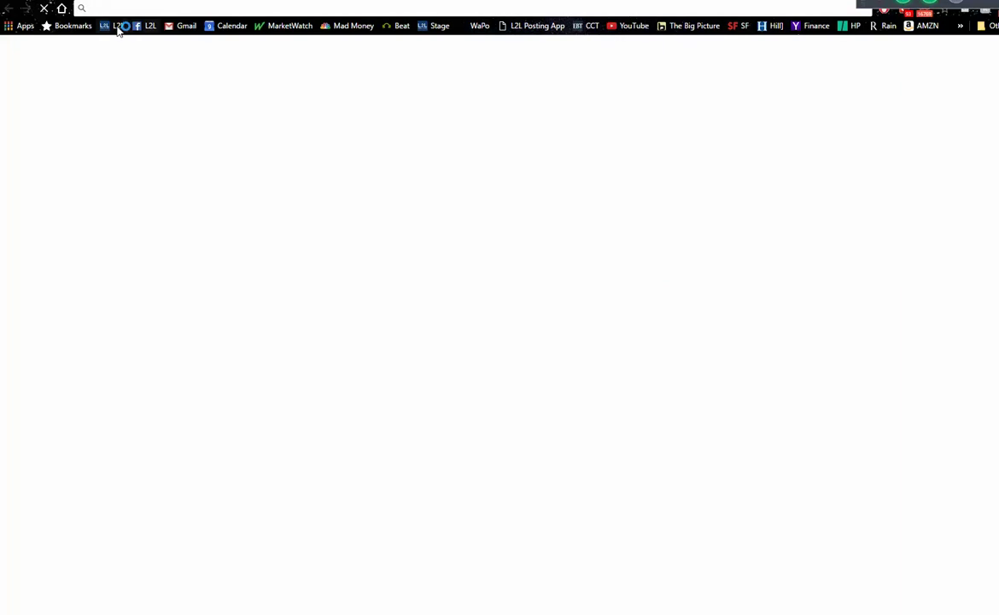
- Open the Listings to Leads website and scroll down to its blog section
{"action": "left_click", "coordinate": [116, 26]}
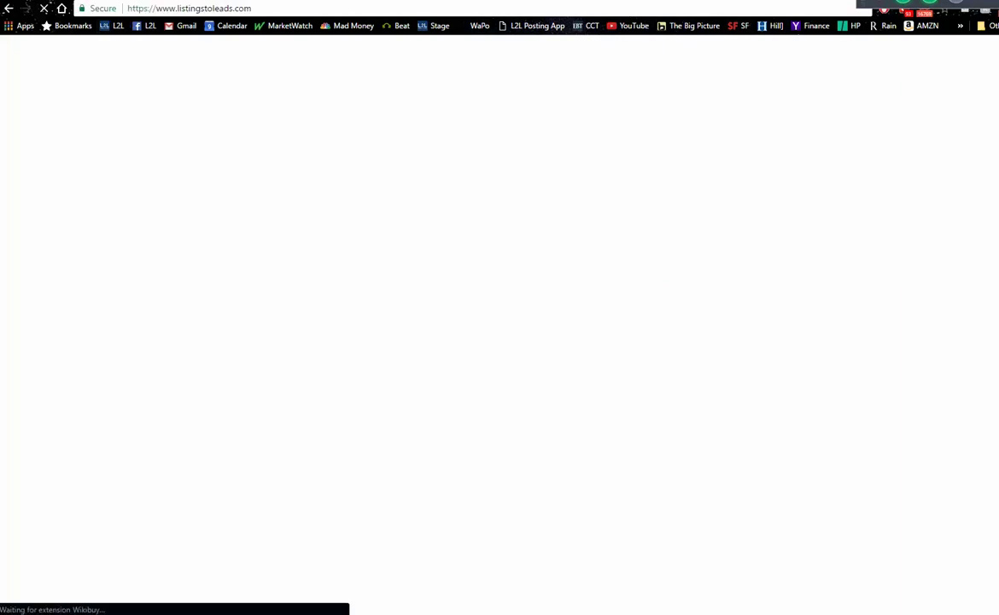
{"action": "scroll", "coordinate": [500, 299], "scroll_direction": "down", "scroll_amount": 1}
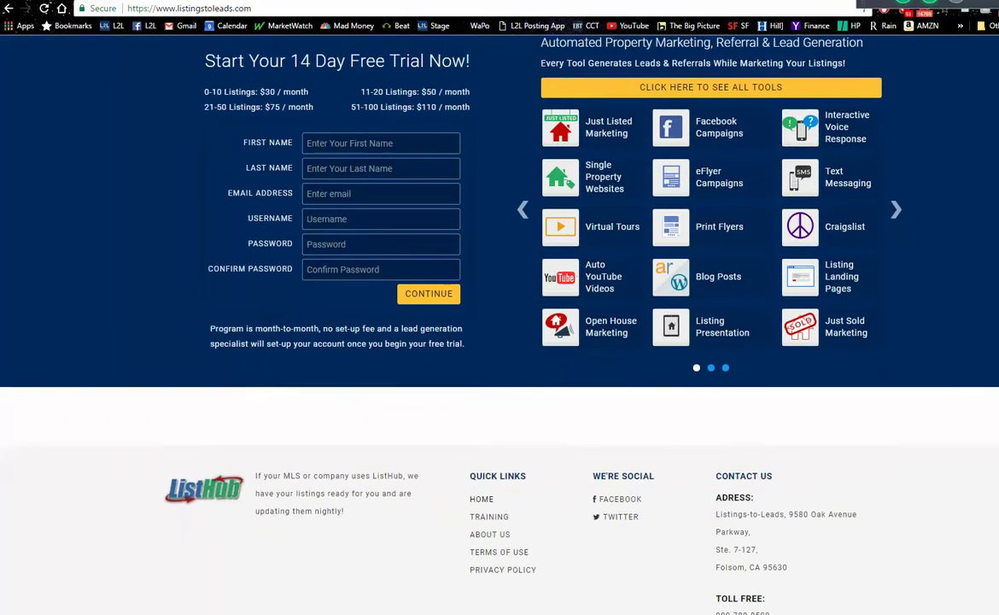
{"action": "scroll", "coordinate": [500, 298], "scroll_direction": "down", "scroll_amount": 4}
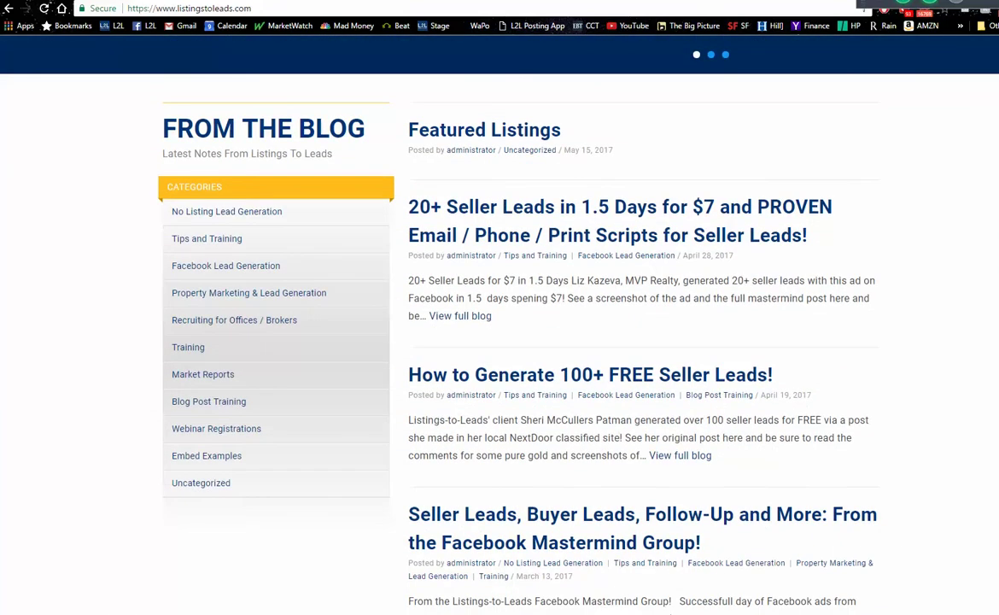
{"action": "scroll", "coordinate": [499, 341], "scroll_direction": "down", "scroll_amount": 1}
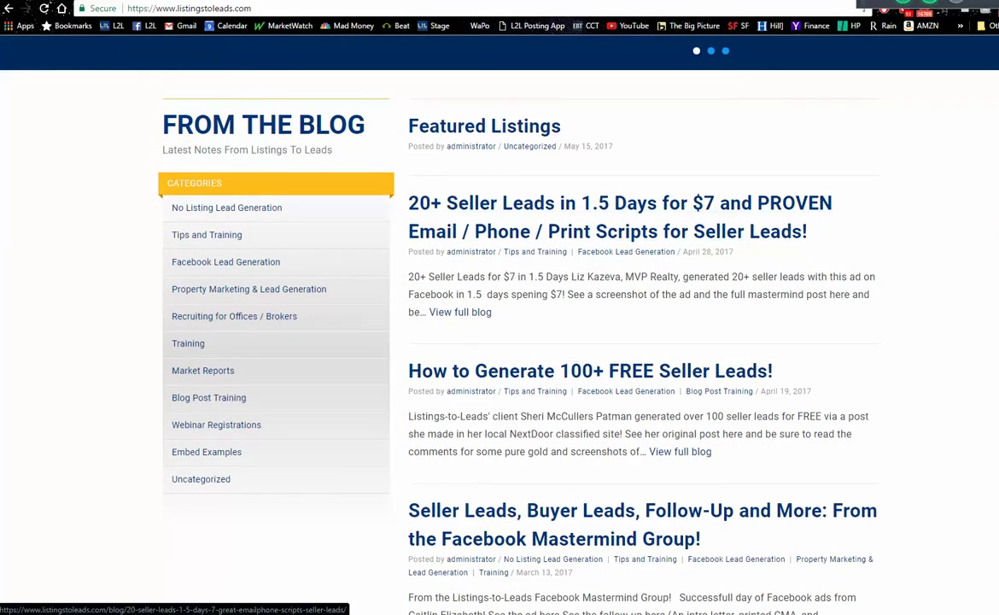
{"action": "scroll", "coordinate": [813, 401], "scroll_direction": "down", "scroll_amount": 5}
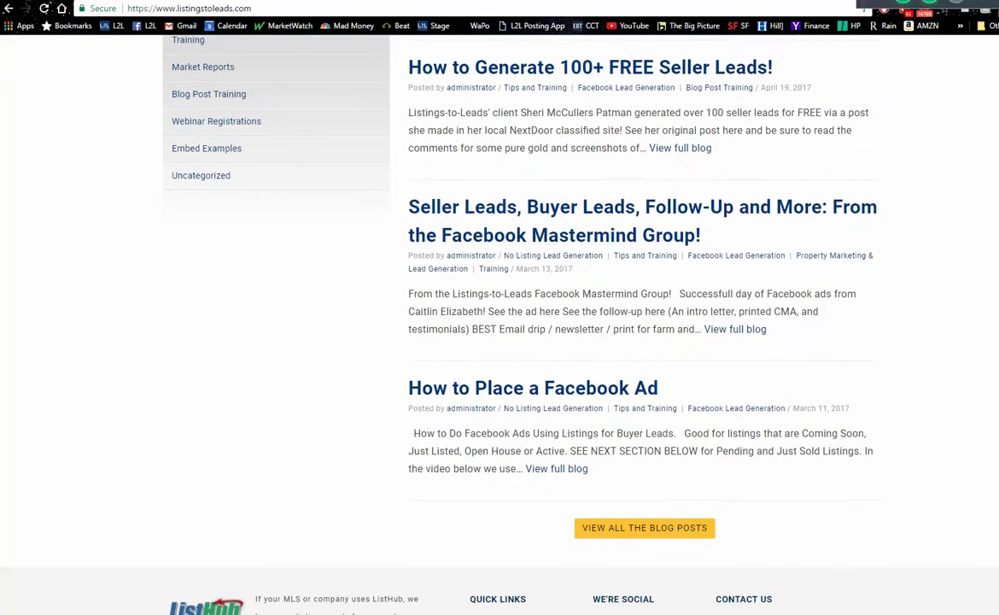
- Open the '31 Seller Leads in Two Days' post from the blog list and scroll to its example ad
{"action": "left_click", "coordinate": [677, 448]}
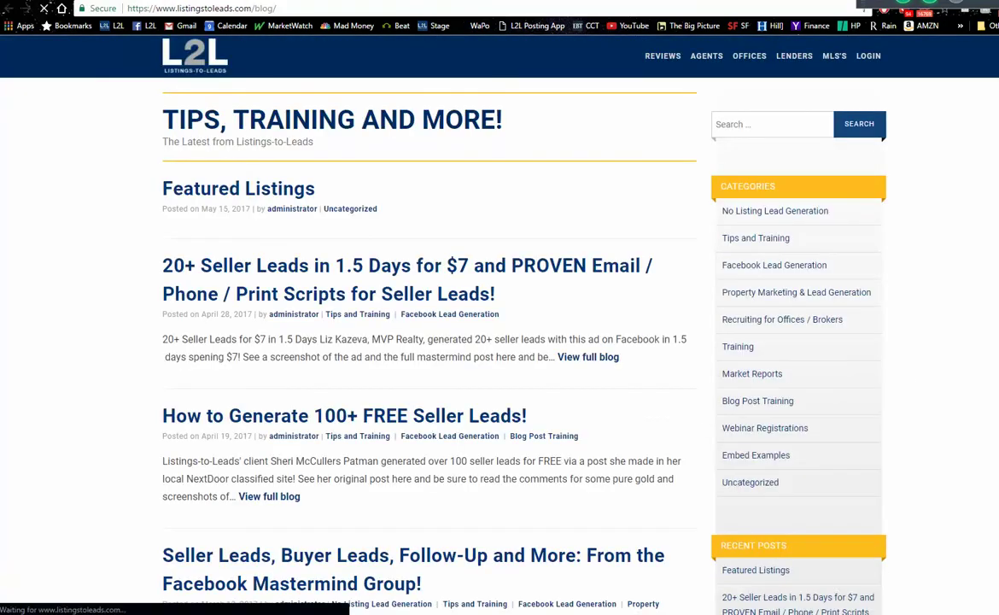
{"action": "scroll", "coordinate": [512, 342], "scroll_direction": "down", "scroll_amount": 6}
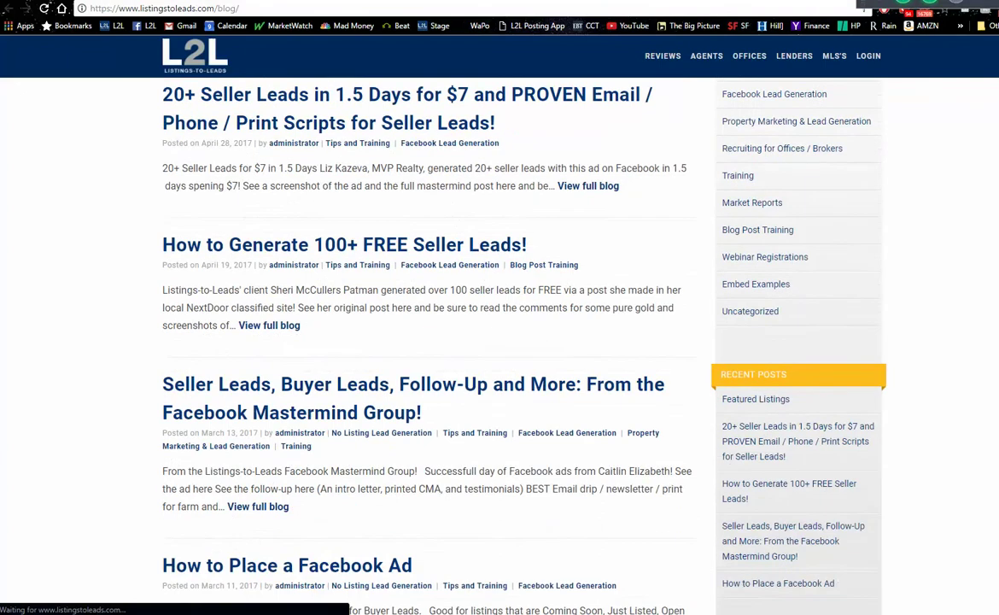
{"action": "scroll", "coordinate": [346, 394], "scroll_direction": "down", "scroll_amount": 2}
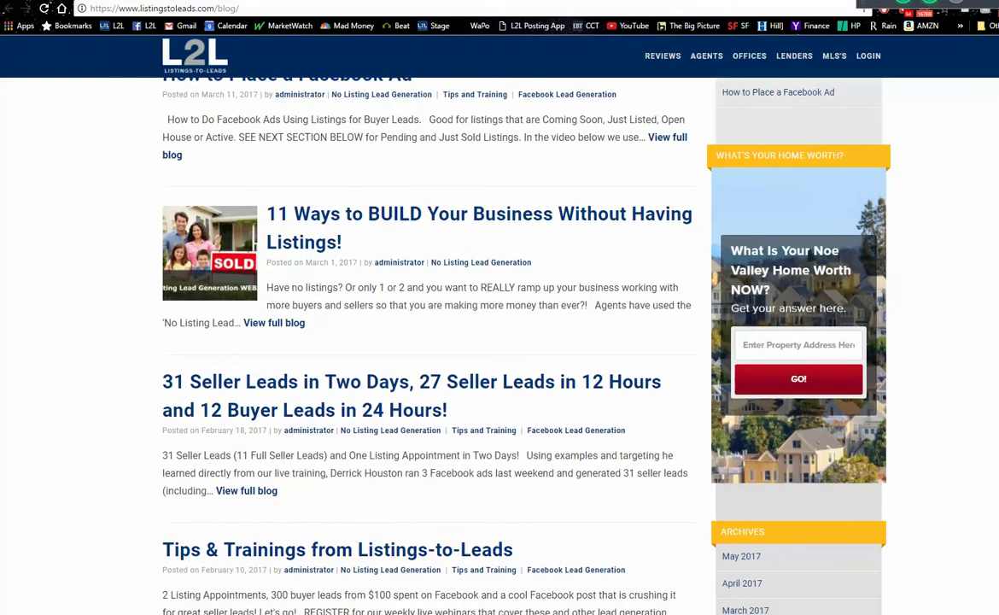
{"action": "left_click", "coordinate": [345, 383]}
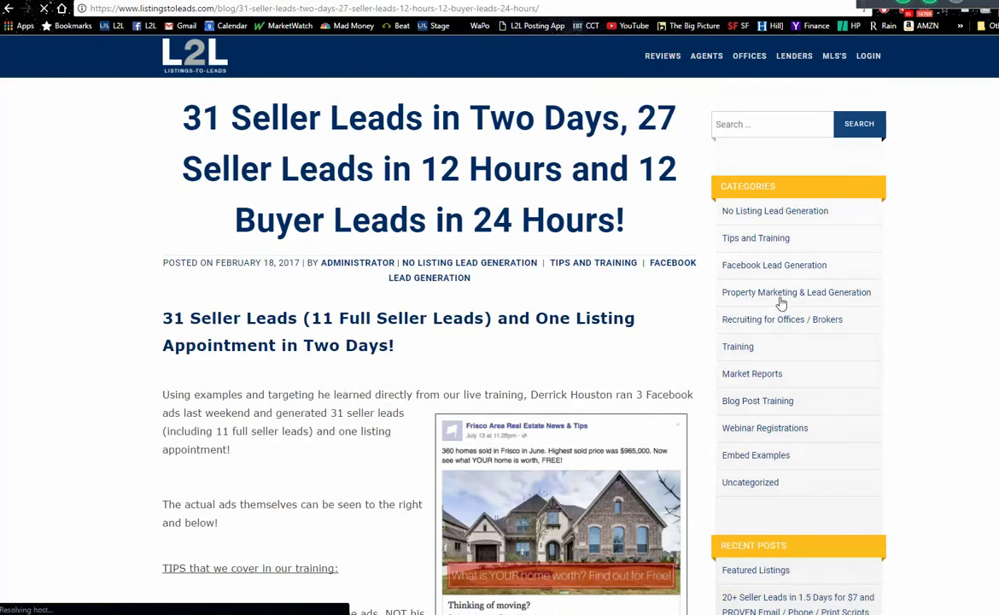
{"action": "scroll", "coordinate": [474, 138], "scroll_direction": "down", "scroll_amount": 3}
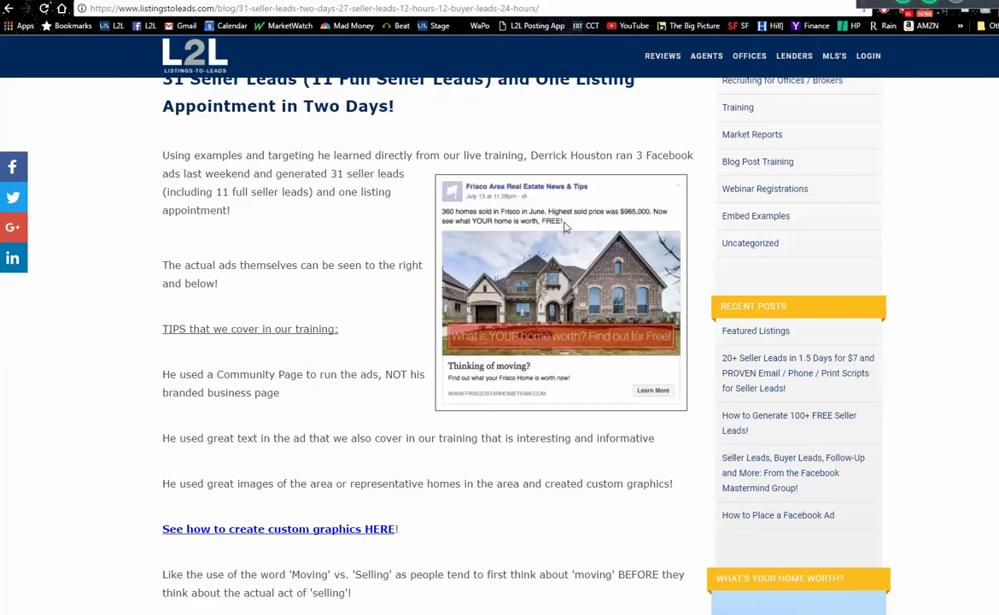
- Replace the ad's primary text with '300 homes sold, yada', then return to the L2L blog post
{"action": "key", "text": "ctrl+Tab"}
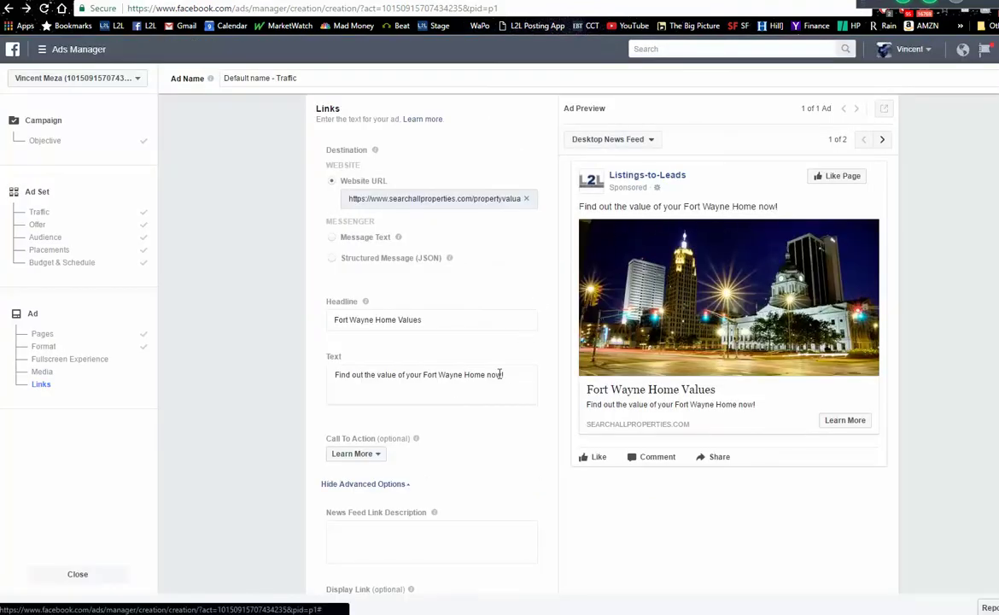
{"action": "left_click_drag", "start_coordinate": [511, 374], "coordinate": [187, 369]}
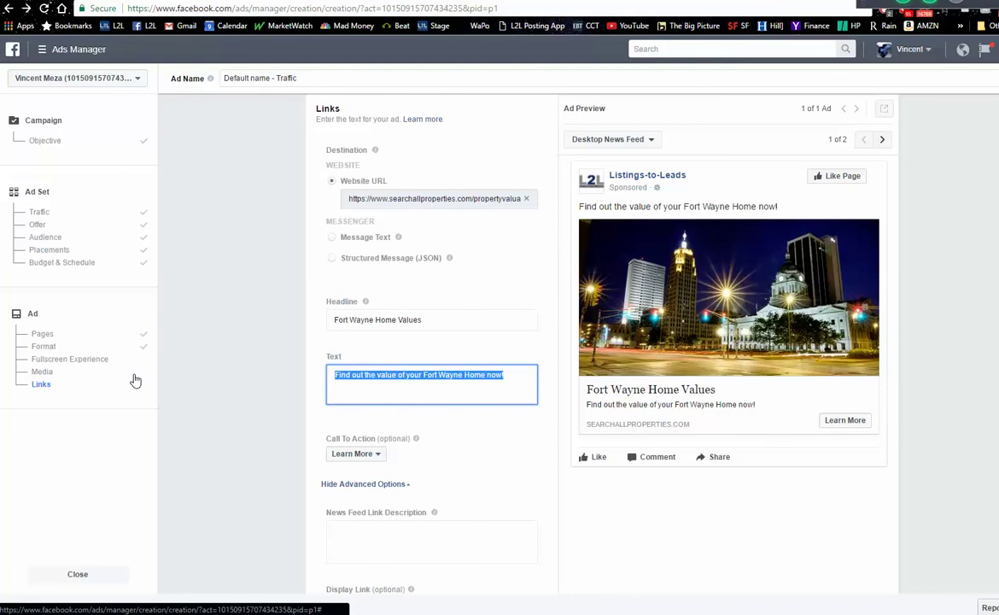
{"action": "type", "text": "300 homes sold, yah"}
{"action": "key", "text": "BackSpace"}
{"action": "type", "text": "da"}
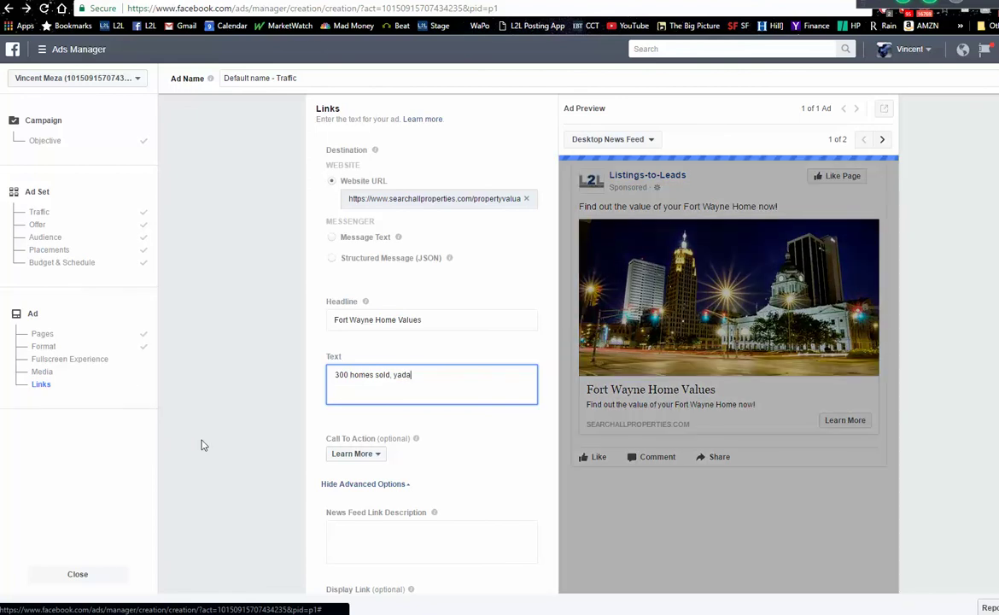
{"action": "left_click", "coordinate": [444, 409]}
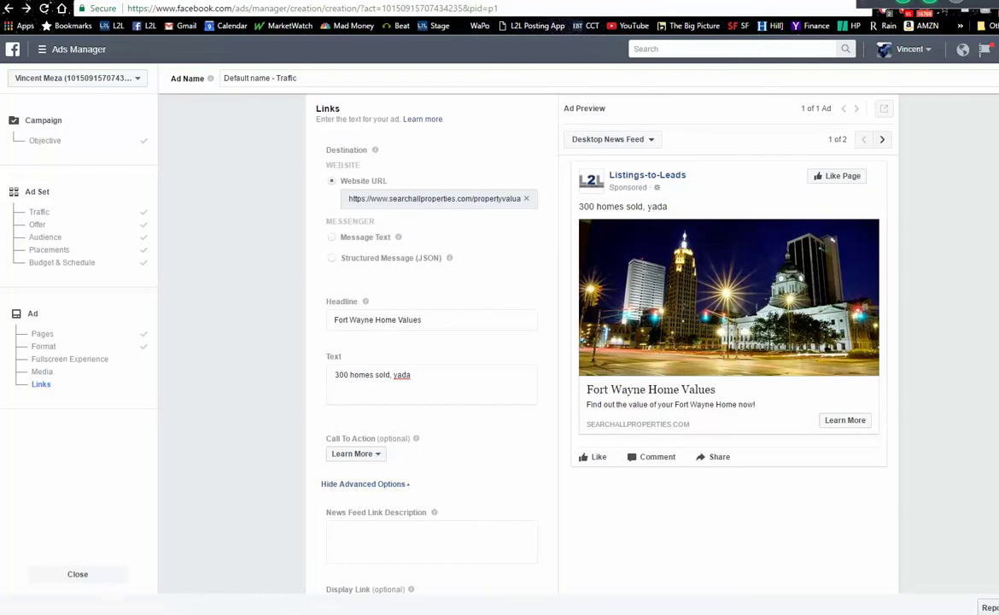
{"action": "key", "text": "ctrl+Tab"}
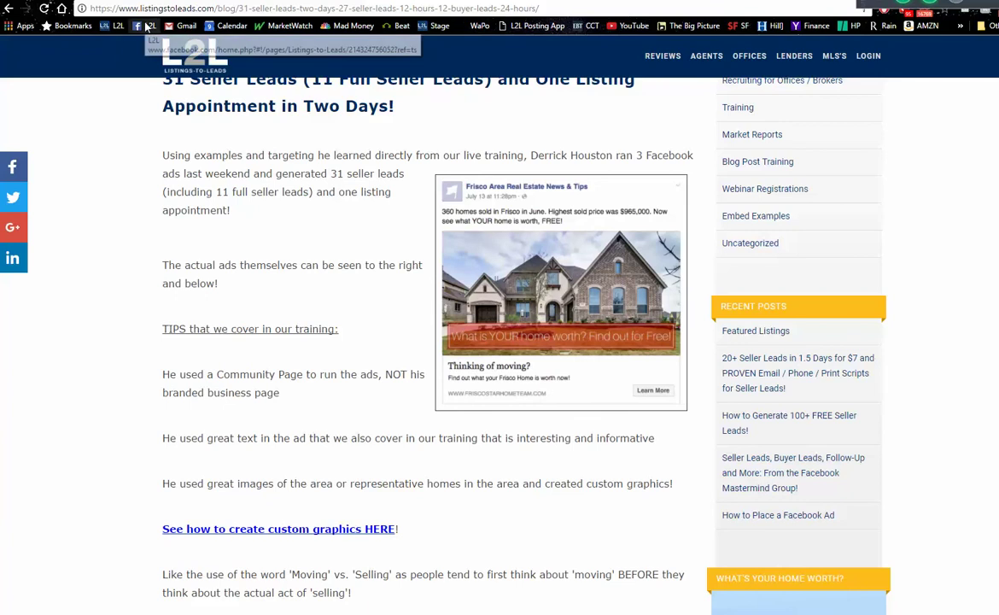
- From the Facebook news feed, open the Listings-to-Leads Mastermind Group's discussion page
{"action": "left_click", "coordinate": [140, 26]}
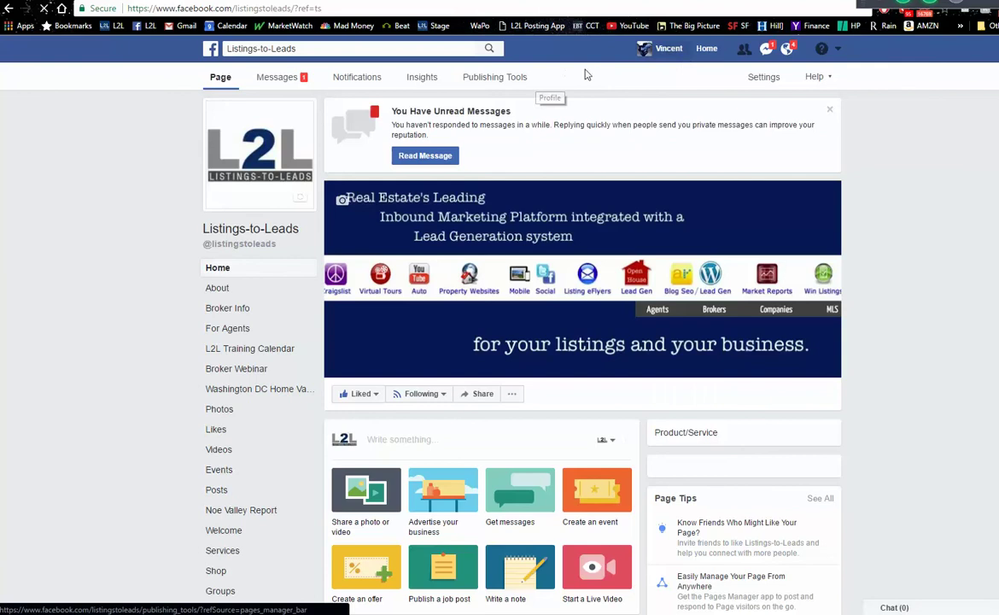
{"action": "left_click", "coordinate": [706, 51]}
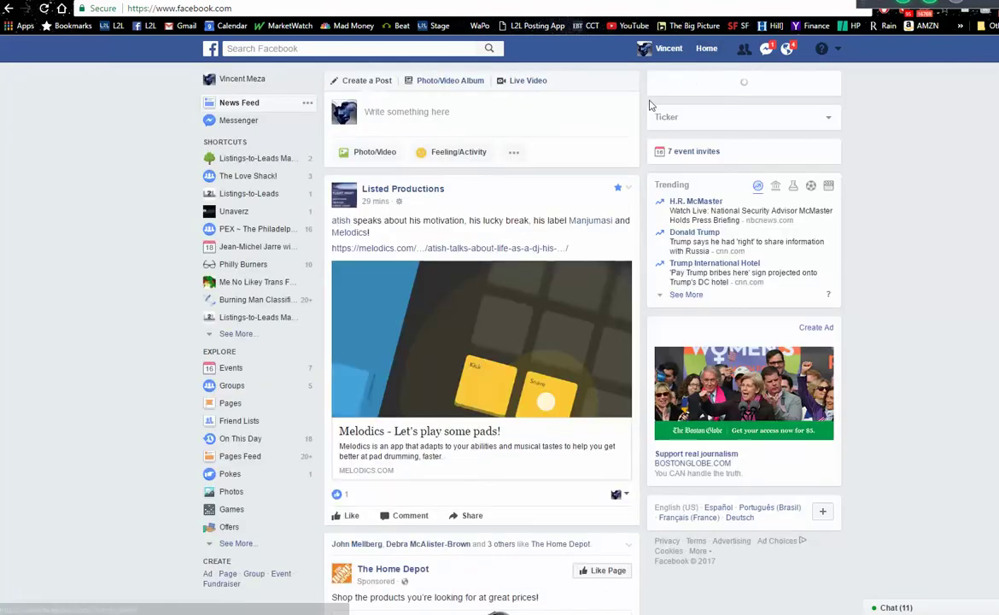
{"action": "left_click", "coordinate": [266, 161]}
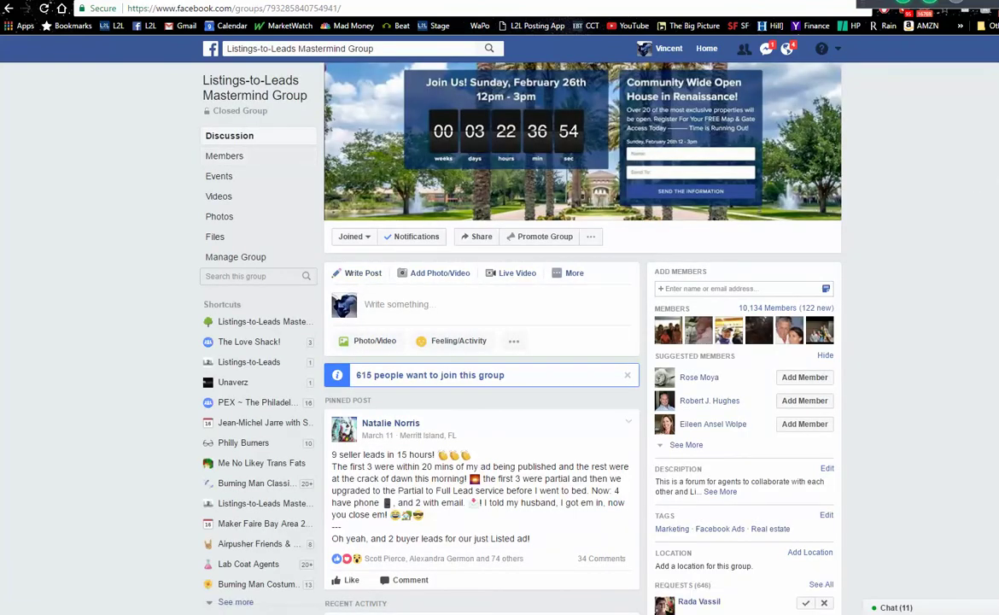
- Load all 34 comments on the pinned post and view a member's 'Just Sold in Port St. John' ad enlarged
{"action": "scroll", "coordinate": [482, 341], "scroll_direction": "down", "scroll_amount": 3}
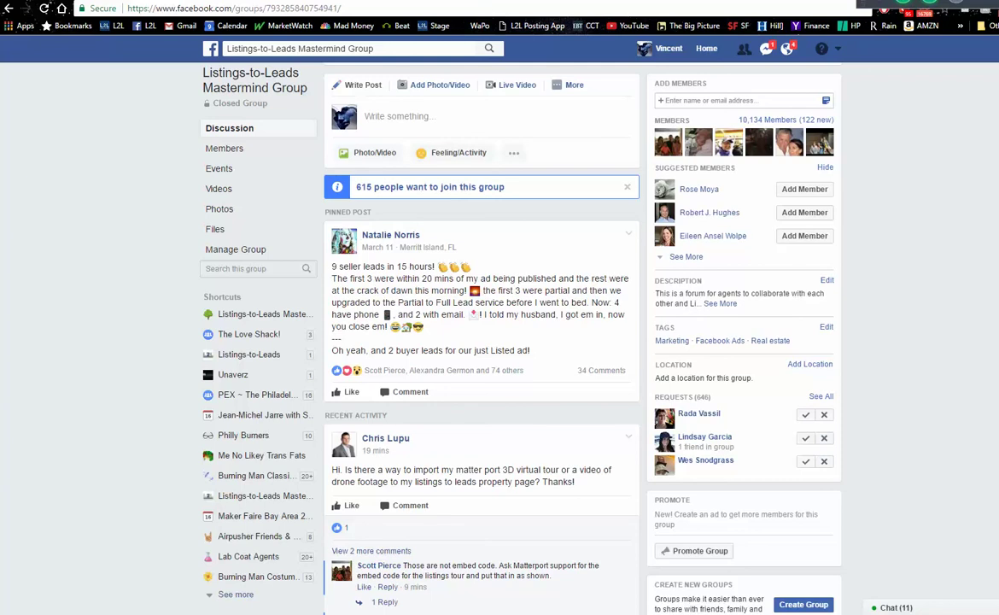
{"action": "left_click", "coordinate": [596, 373]}
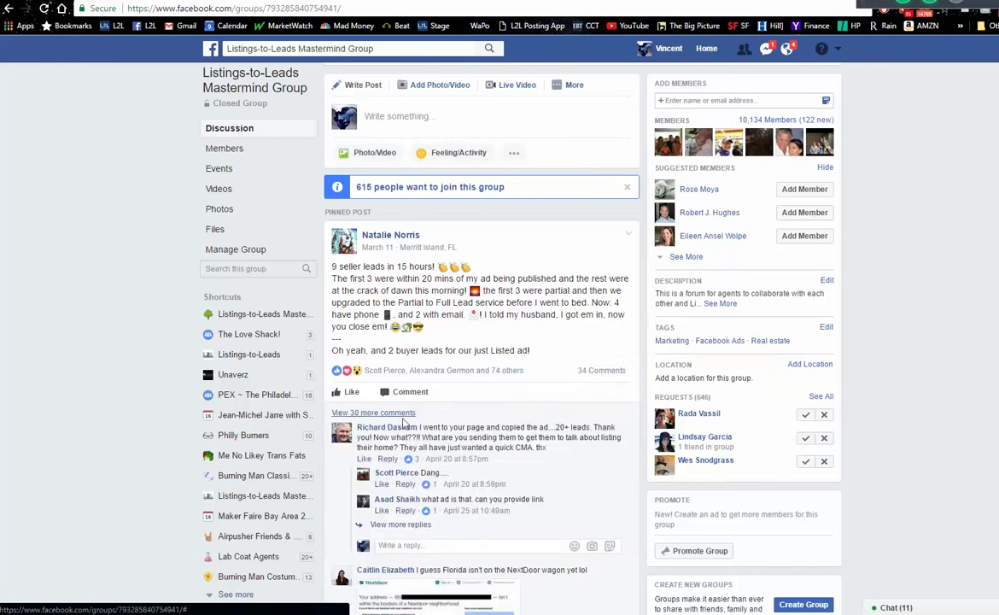
{"action": "left_click", "coordinate": [405, 420]}
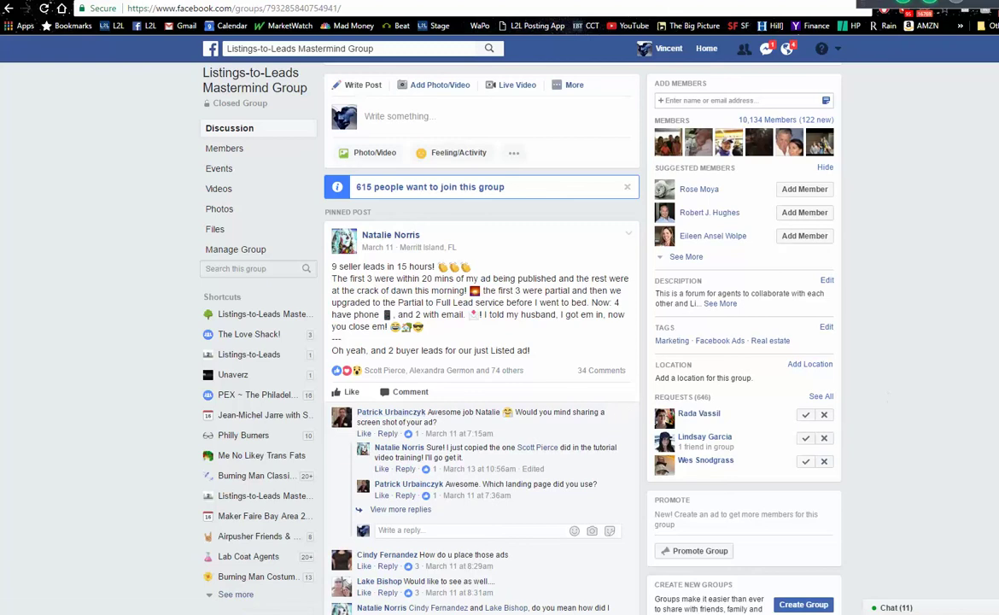
{"action": "scroll", "coordinate": [483, 341], "scroll_direction": "down", "scroll_amount": 5}
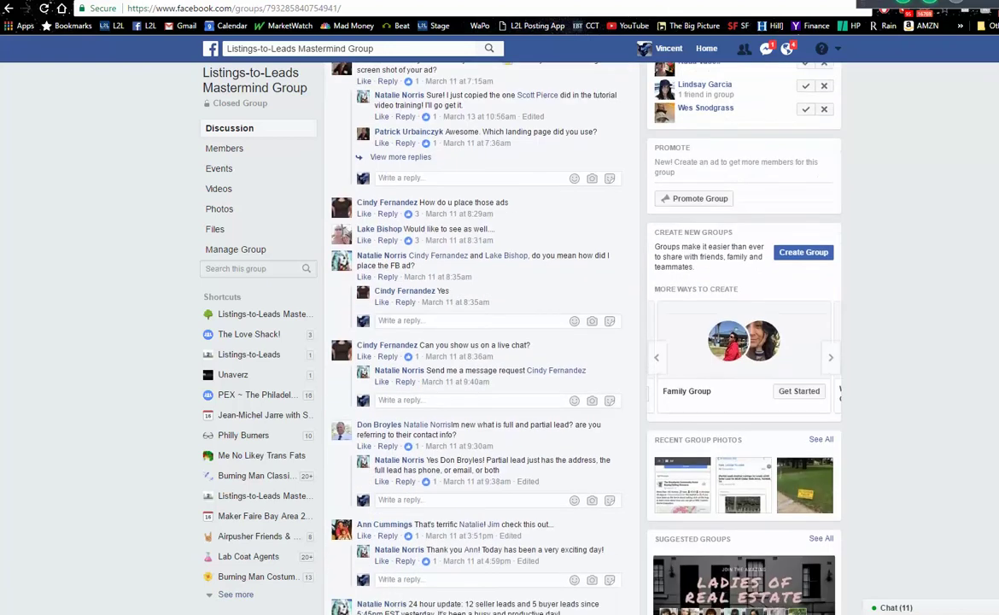
{"action": "scroll", "coordinate": [482, 341], "scroll_direction": "down", "scroll_amount": 5}
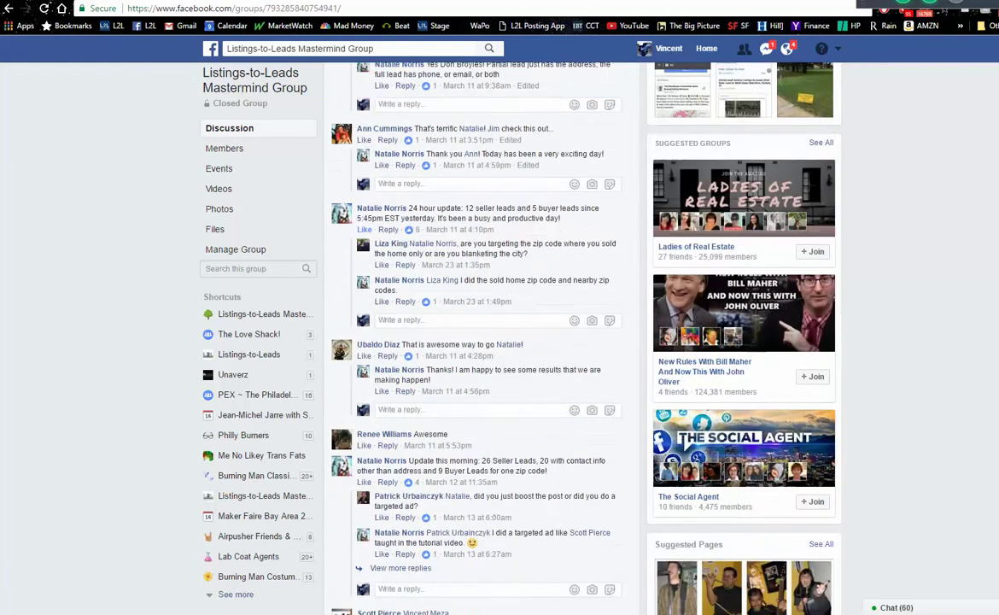
{"action": "scroll", "coordinate": [482, 341], "scroll_direction": "down", "scroll_amount": 5}
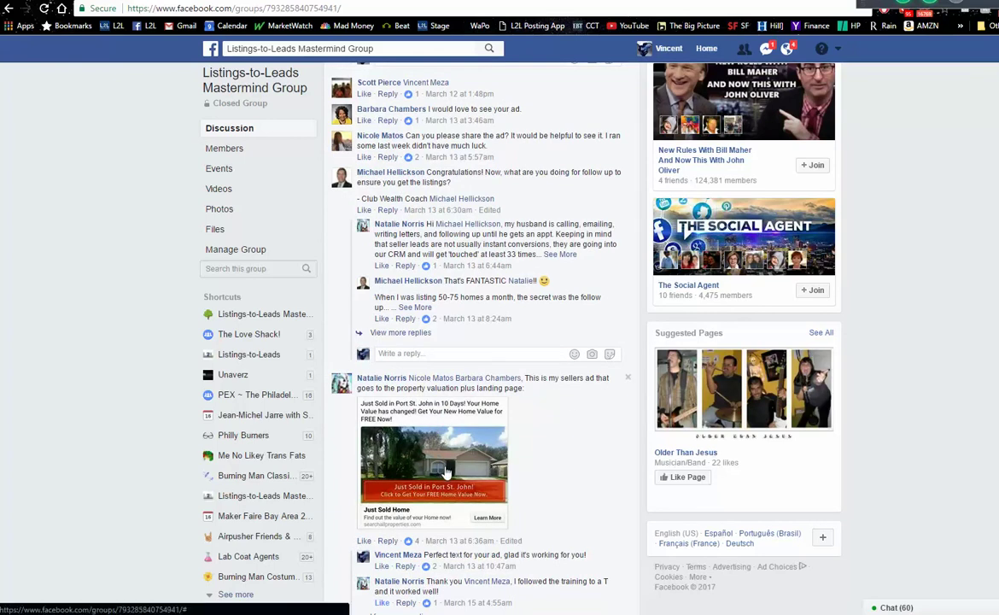
{"action": "left_click", "coordinate": [445, 470]}
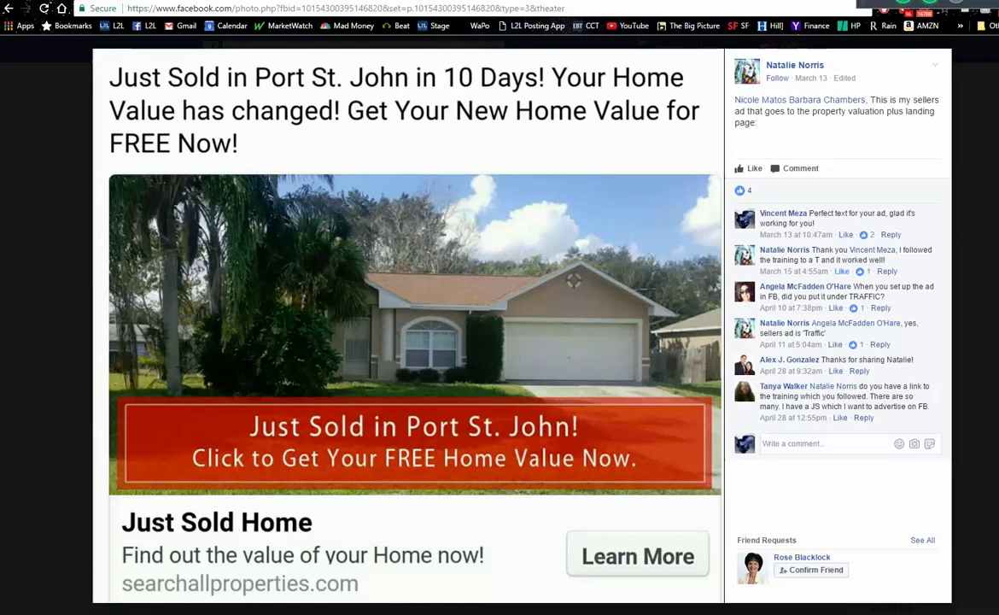
{"action": "key", "text": "Escape"}
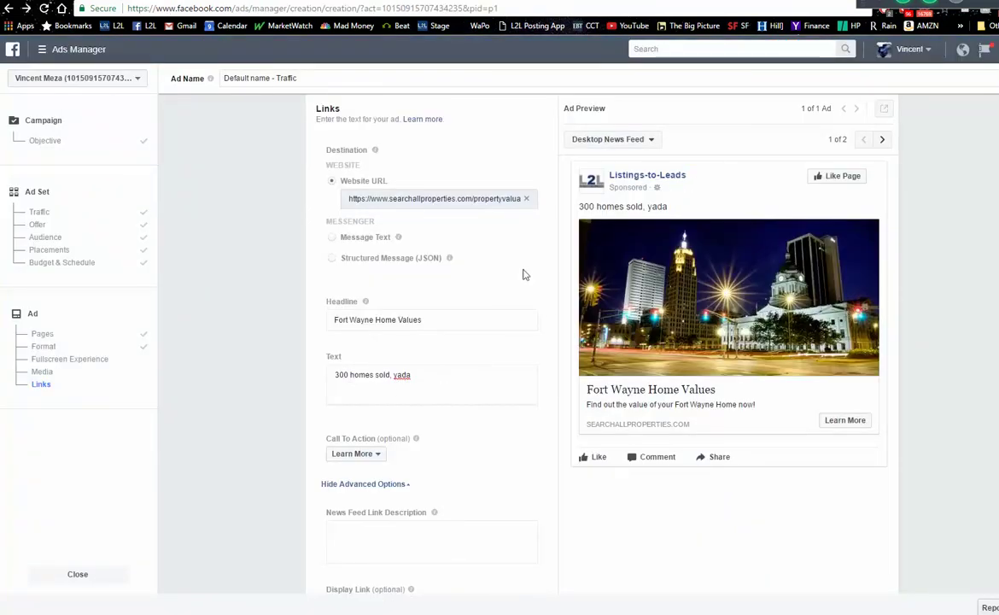
{"action": "mouse_move", "coordinate": [621, 226]}
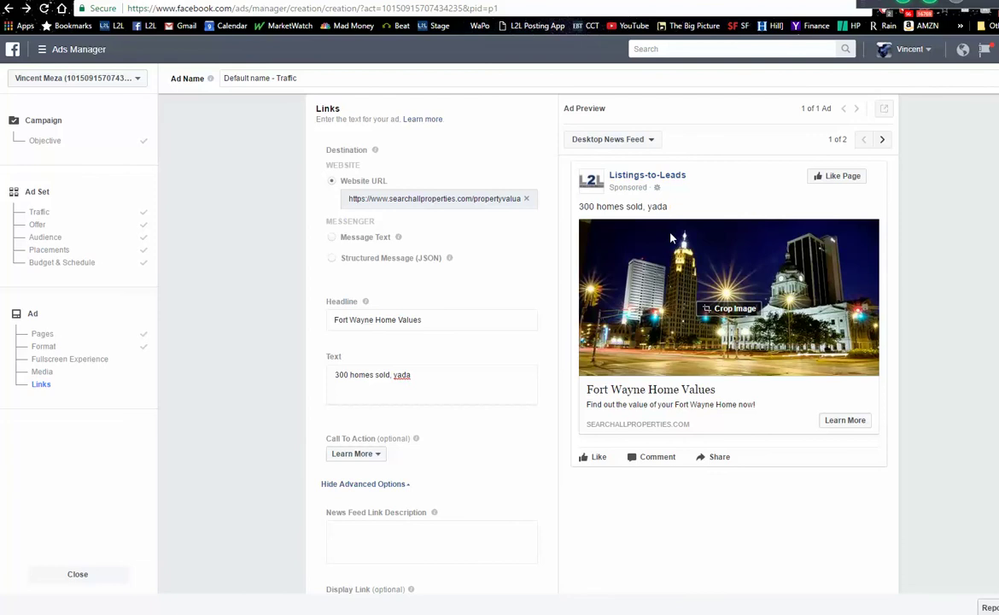
{"action": "key", "text": "ctrl+Tab"}
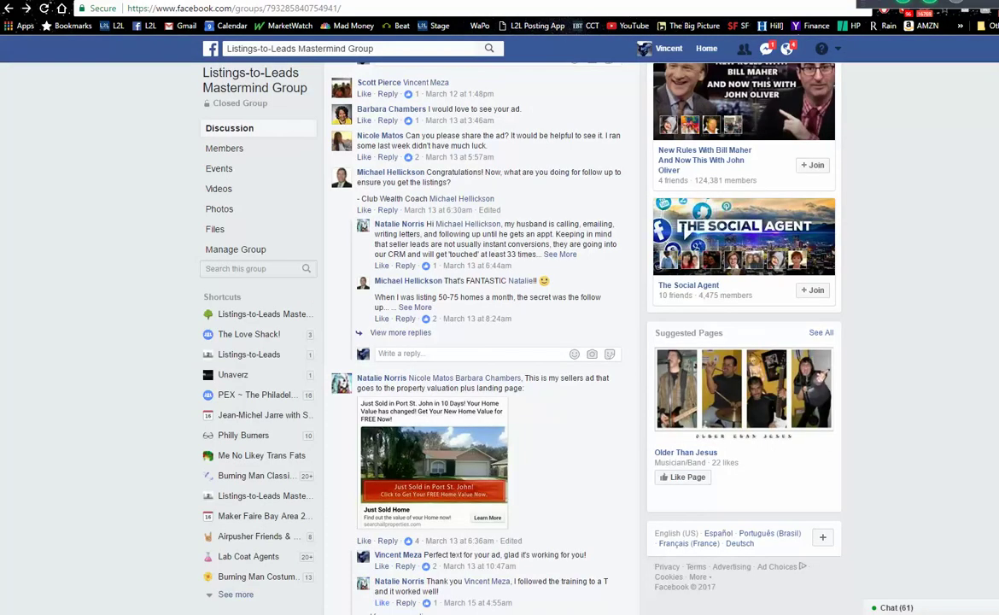
{"action": "scroll", "coordinate": [808, 66], "scroll_direction": "up", "scroll_amount": 6}
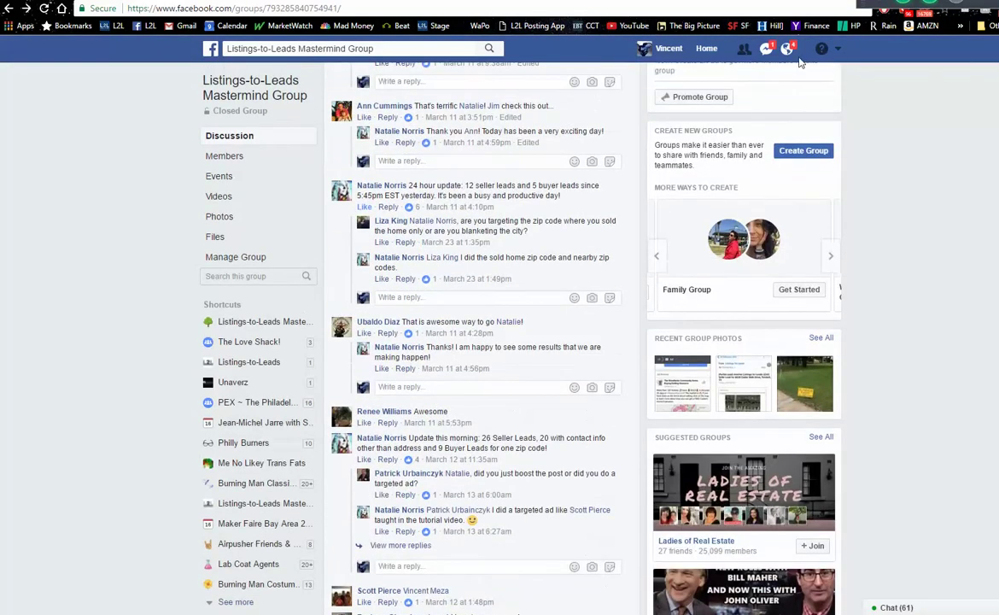
{"action": "left_click", "coordinate": [712, 53]}
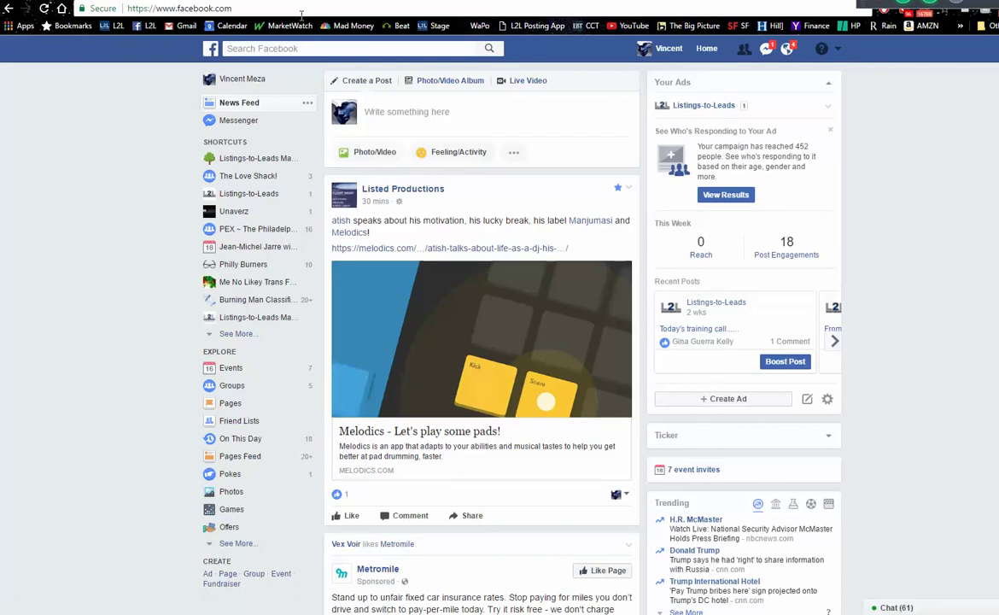
{"action": "left_click", "coordinate": [280, 1]}
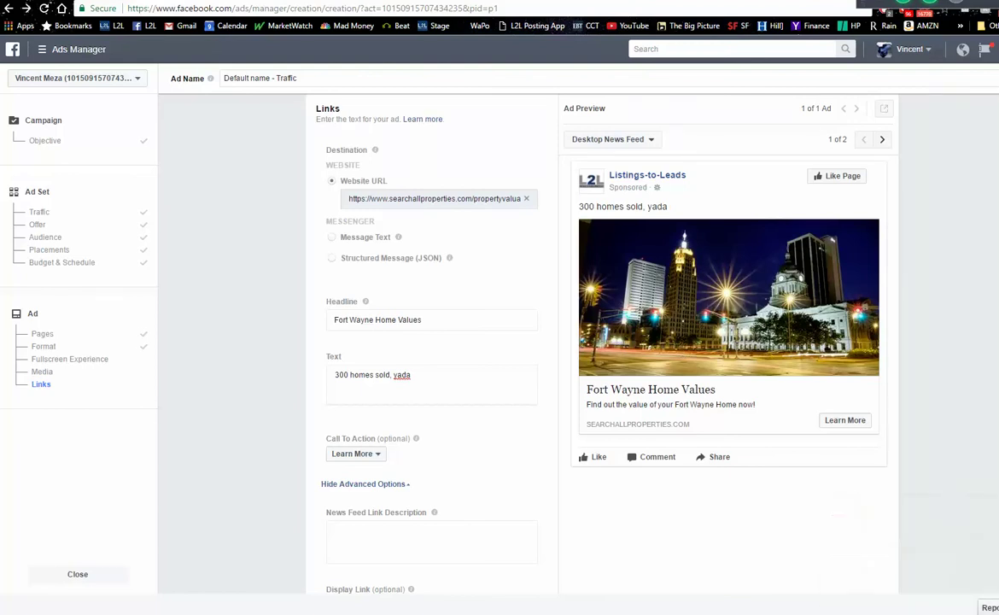
- Scroll back to the top of the unfinished Fort Wayne Home Values ad and leave it for Facebook home
{"action": "scroll", "coordinate": [512, 342], "scroll_direction": "down", "scroll_amount": 5}
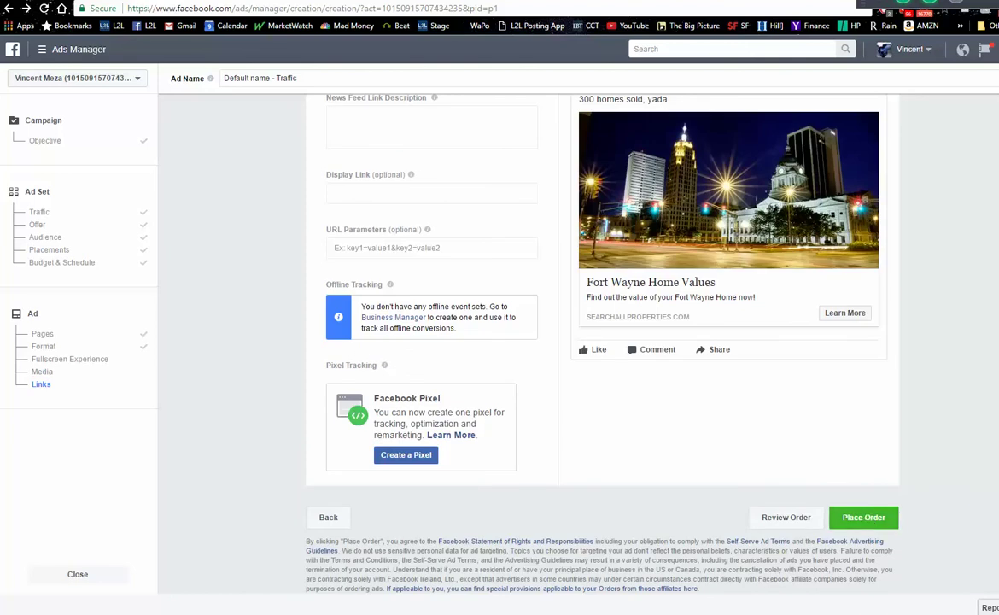
{"action": "scroll", "coordinate": [597, 341], "scroll_direction": "up", "scroll_amount": 1}
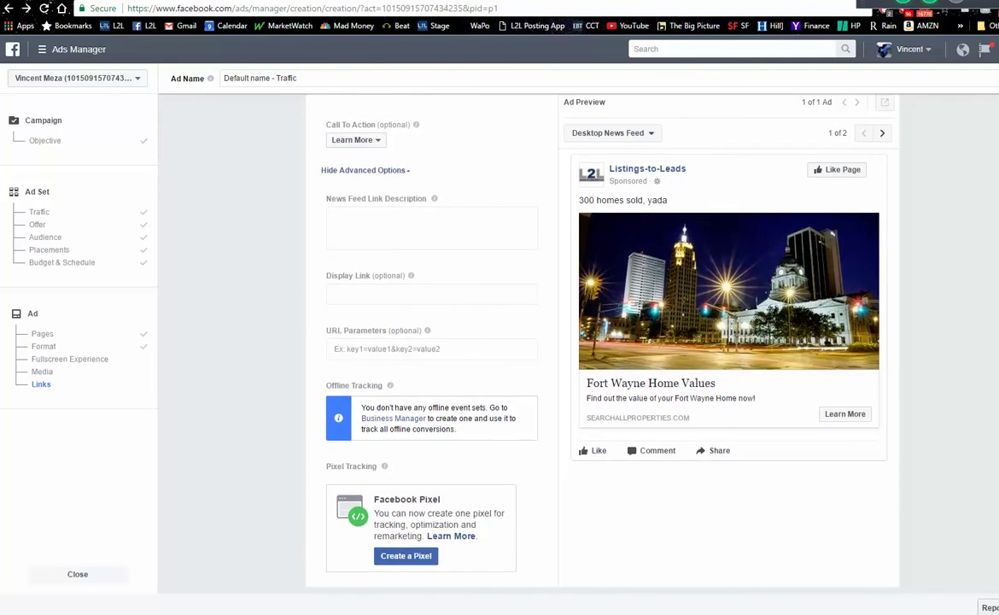
{"action": "scroll", "coordinate": [550, 312], "scroll_direction": "down", "scroll_amount": 1}
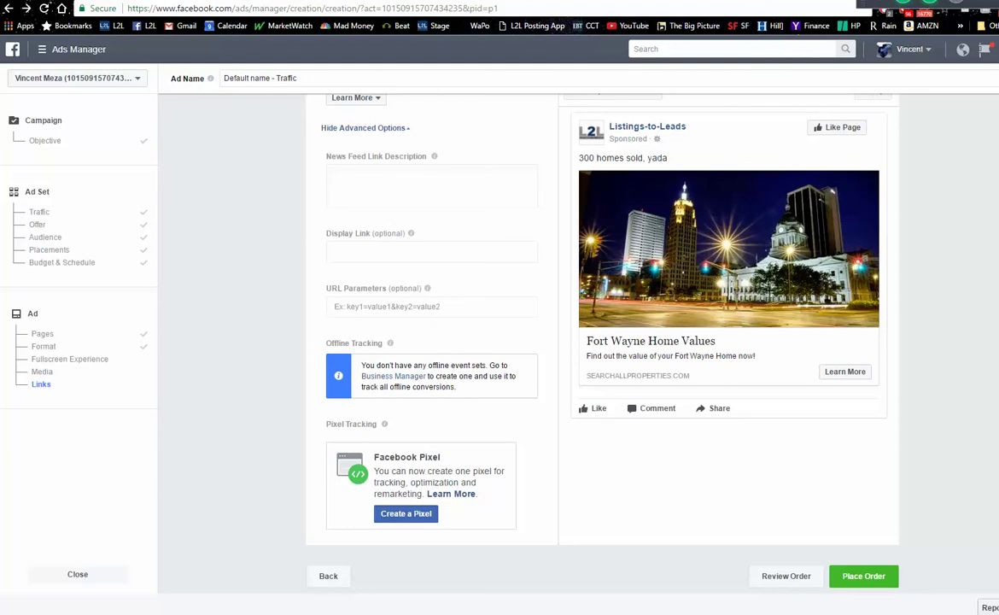
{"action": "scroll", "coordinate": [602, 341], "scroll_direction": "up", "scroll_amount": 4}
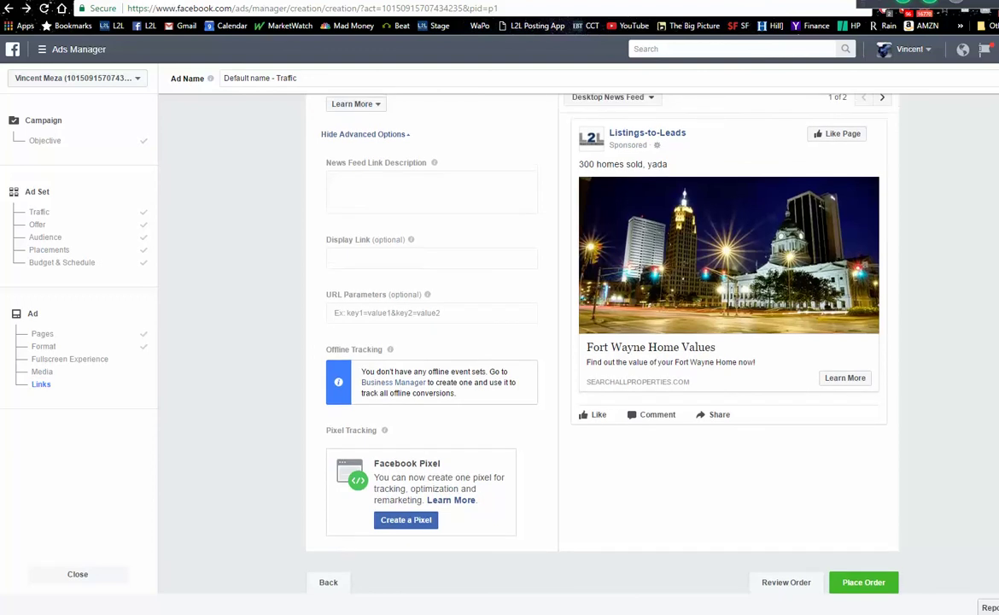
{"action": "scroll", "coordinate": [602, 341], "scroll_direction": "up", "scroll_amount": 4}
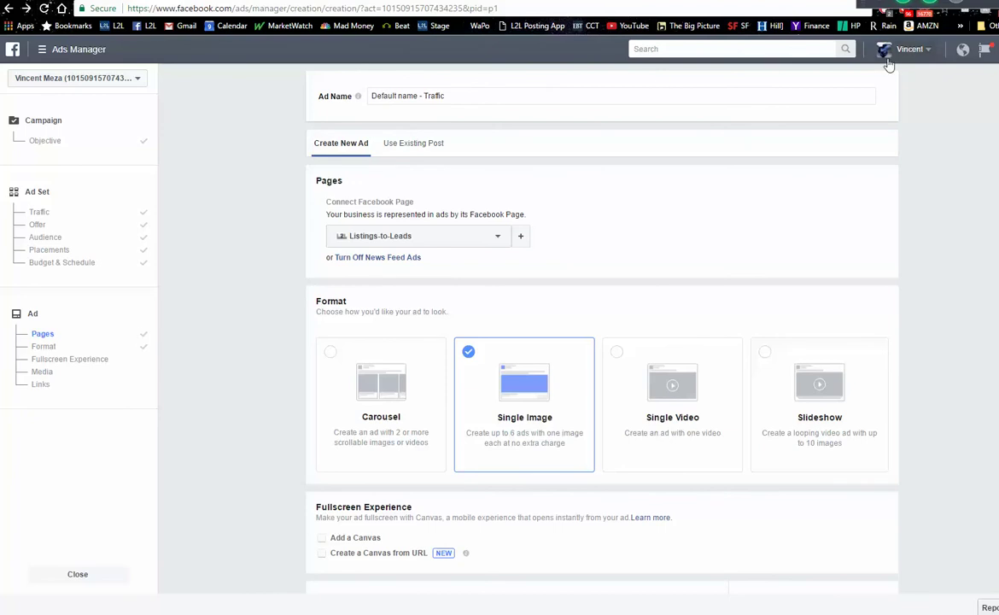
{"action": "left_click", "coordinate": [16, 53]}
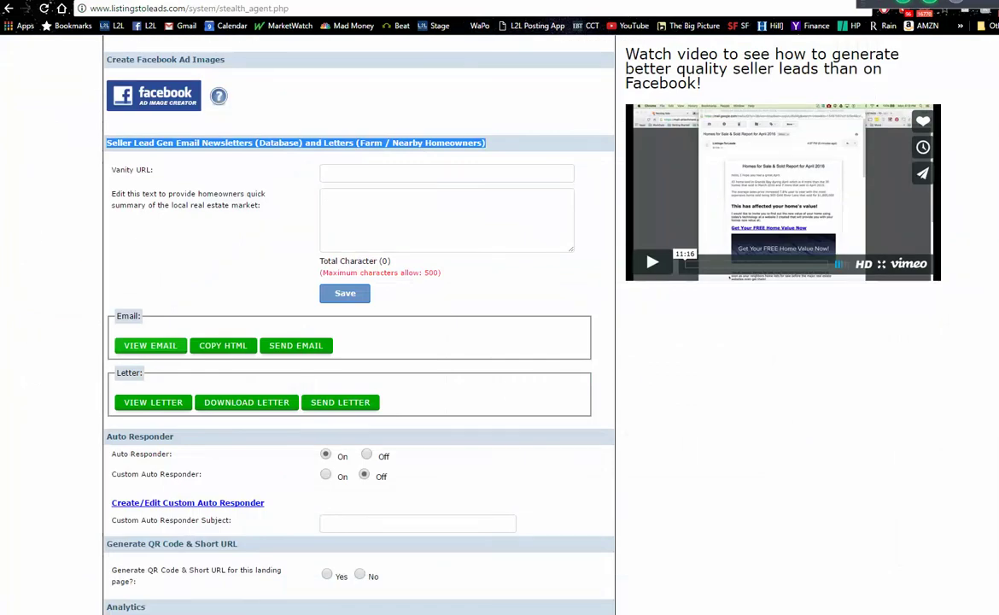
- Review the property listings table in Listings to Leads
{"action": "scroll", "coordinate": [590, 228], "scroll_direction": "up", "scroll_amount": 10}
{"action": "scroll", "coordinate": [920, 154], "scroll_direction": "up", "scroll_amount": 1}
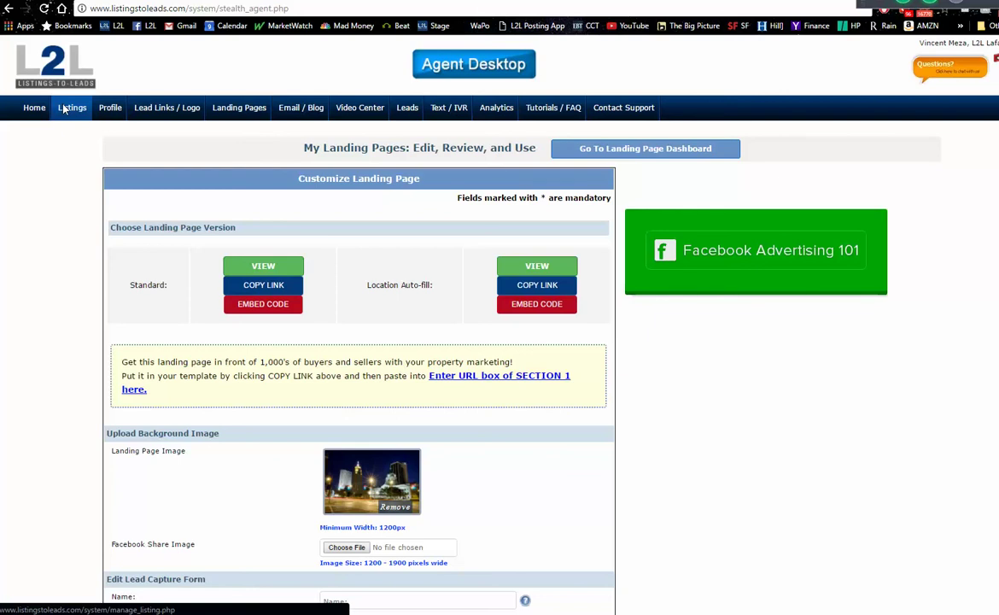
{"action": "left_click", "coordinate": [79, 120]}
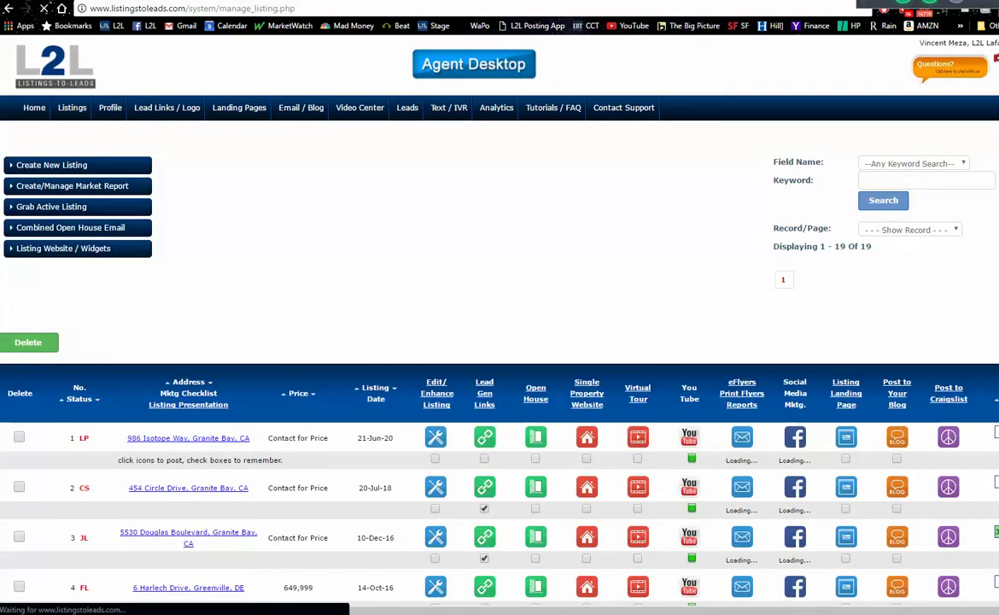
{"action": "scroll", "coordinate": [840, 72], "scroll_direction": "down", "scroll_amount": 3}
{"action": "scroll", "coordinate": [499, 333], "scroll_direction": "down", "scroll_amount": 1}
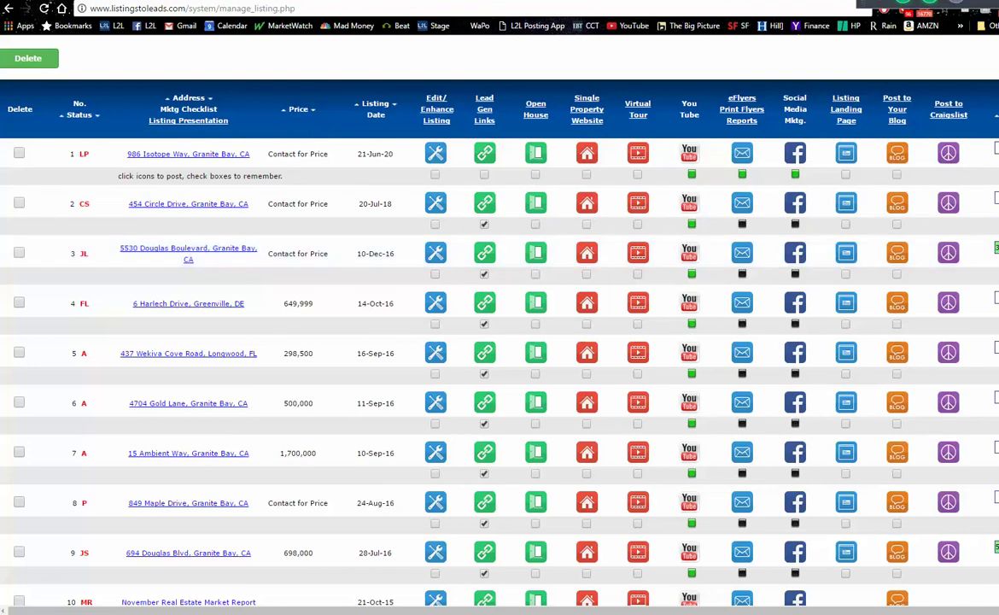
- Load the Fort Wayne home-value landing page from its pasted URL
{"action": "key", "text": "ctrl+l"}
{"action": "key", "text": "Return"}
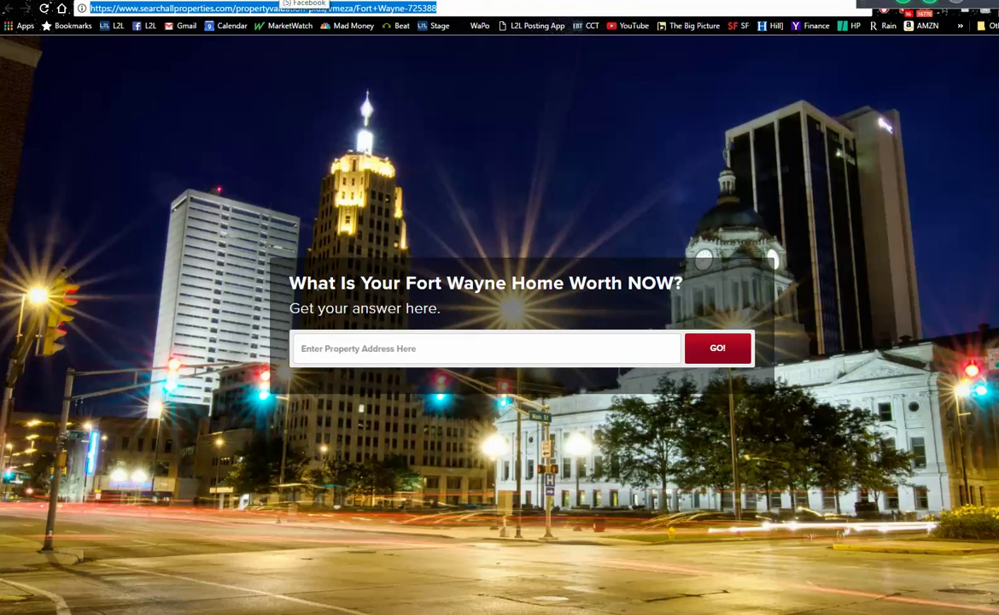
{"action": "left_click", "coordinate": [171, 0]}
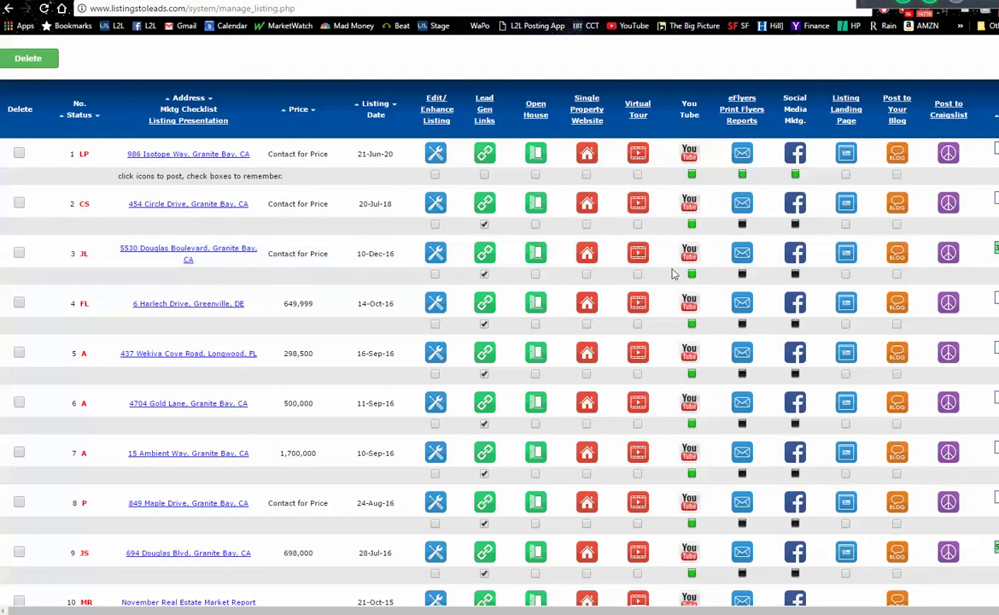
{"action": "left_click", "coordinate": [586, 259]}
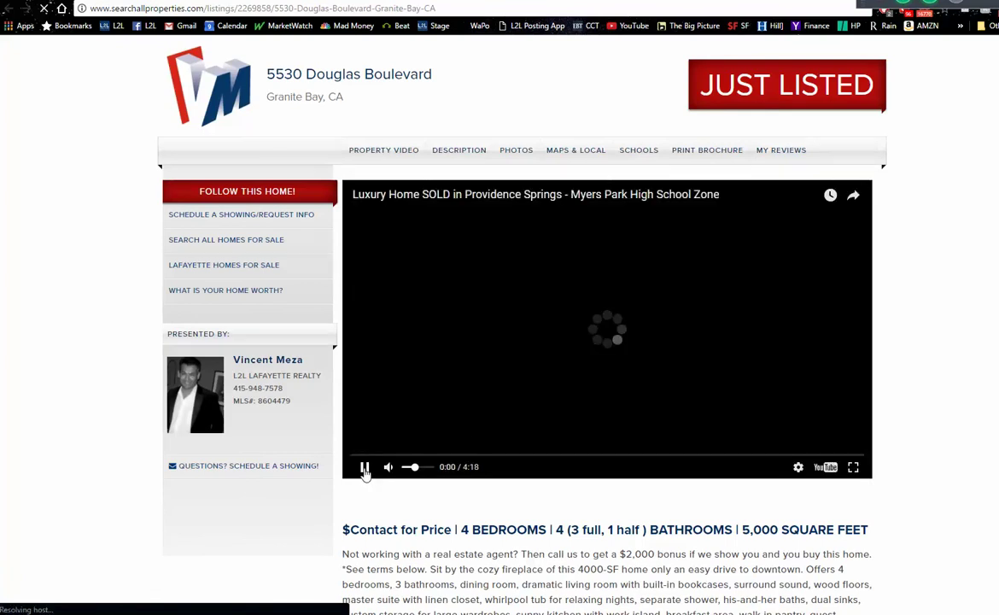
{"action": "left_click", "coordinate": [364, 468]}
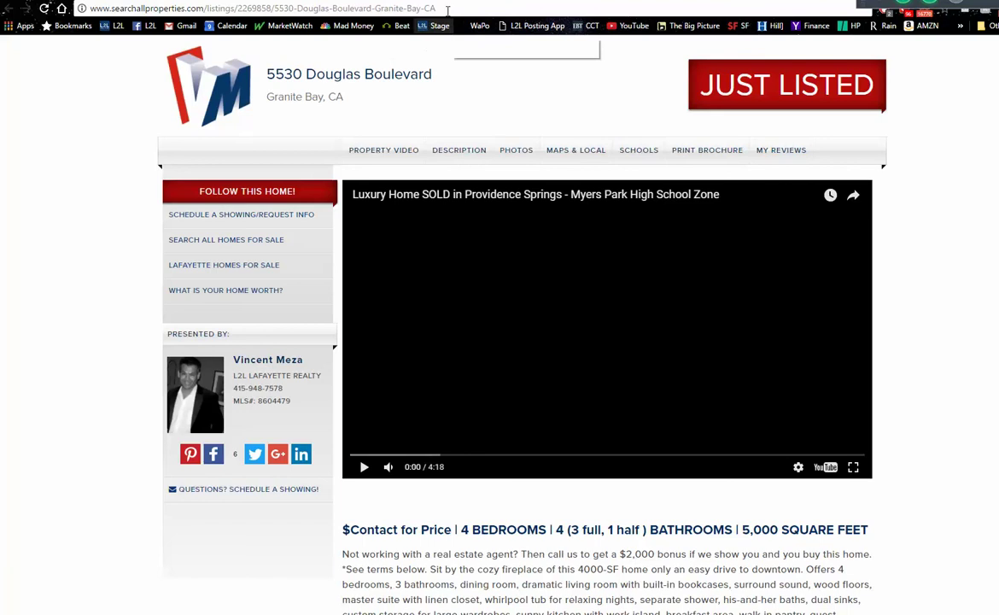
{"action": "left_click", "coordinate": [408, 9]}
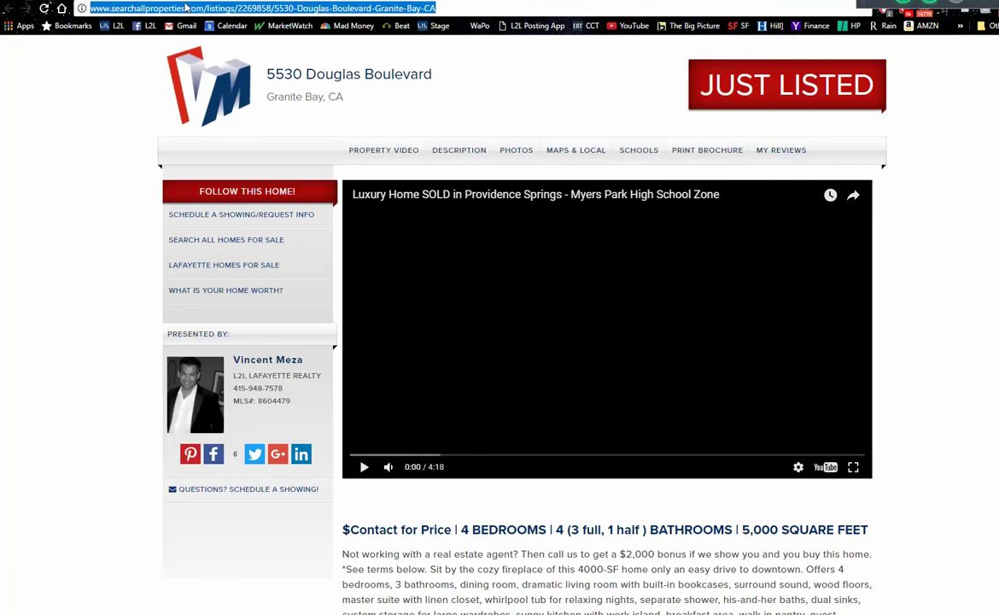
{"action": "right_click", "coordinate": [186, 8]}
{"action": "left_click", "coordinate": [217, 51]}
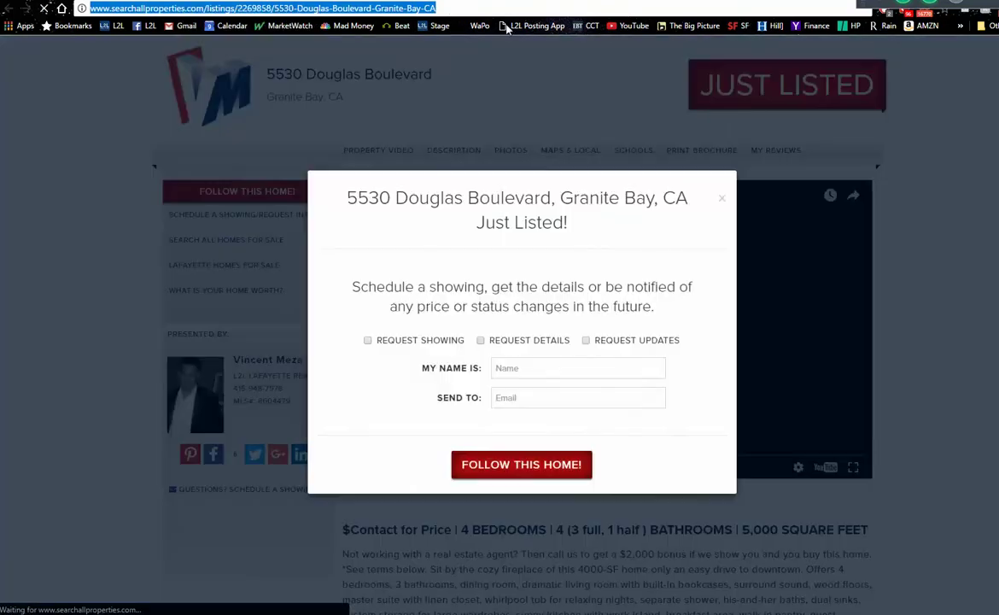
{"action": "left_click", "coordinate": [721, 199]}
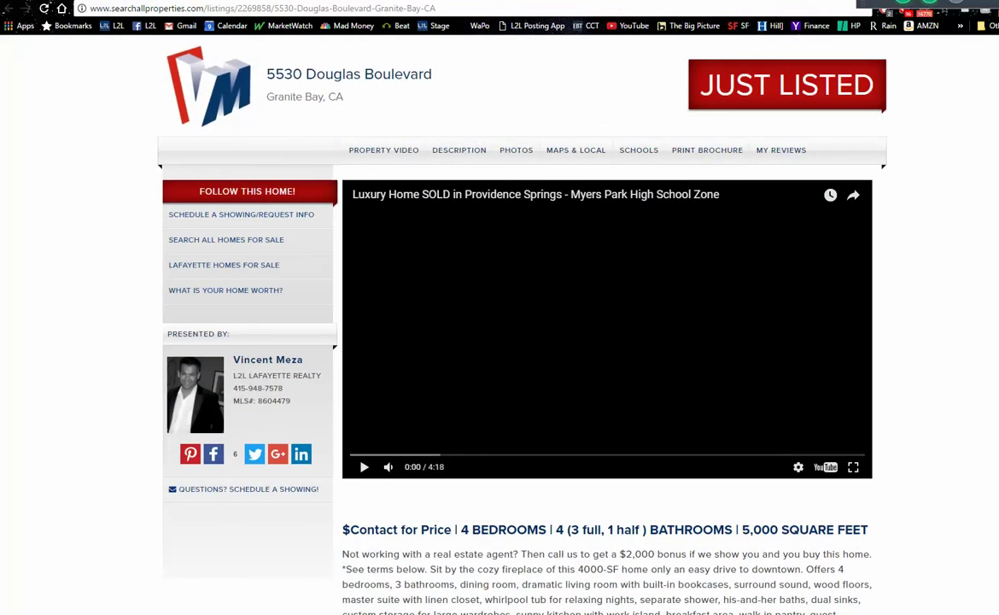
- Start a new ad from the account menu's Create Ads, choosing Start Over to discard the old draft
{"action": "key", "text": "ctrl+Tab"}
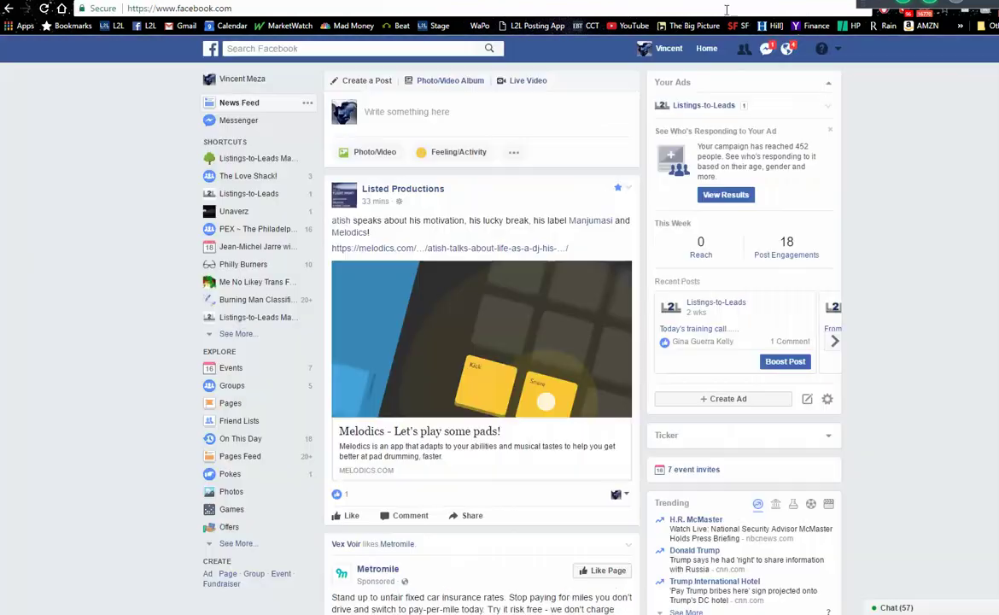
{"action": "left_click", "coordinate": [836, 51]}
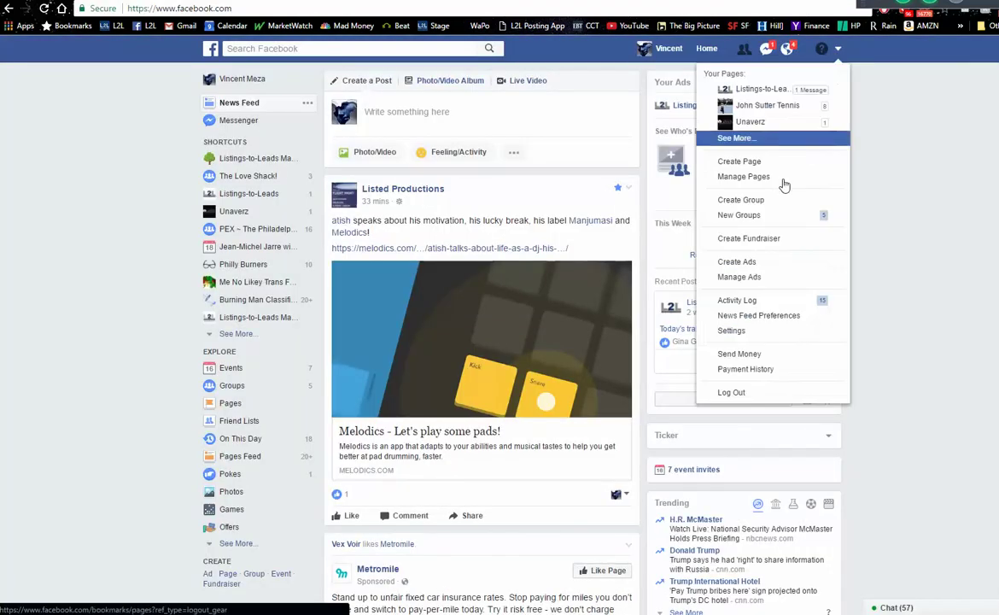
{"action": "left_click", "coordinate": [747, 265]}
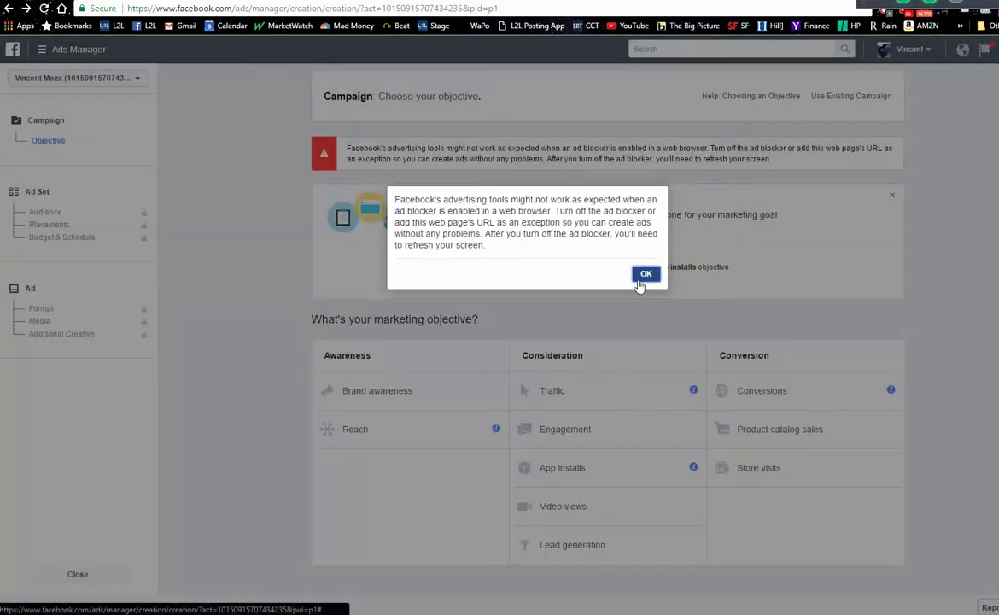
{"action": "left_click", "coordinate": [643, 274]}
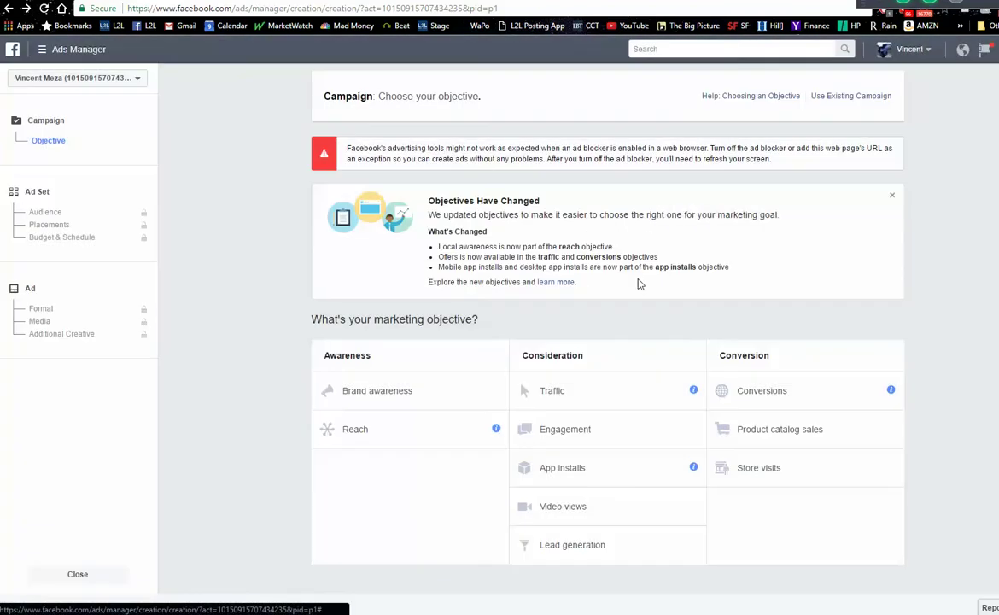
- Choose the Lead generation objective, name the campaign 'JL FW May', and continue to the ad set
{"action": "left_click", "coordinate": [582, 551]}
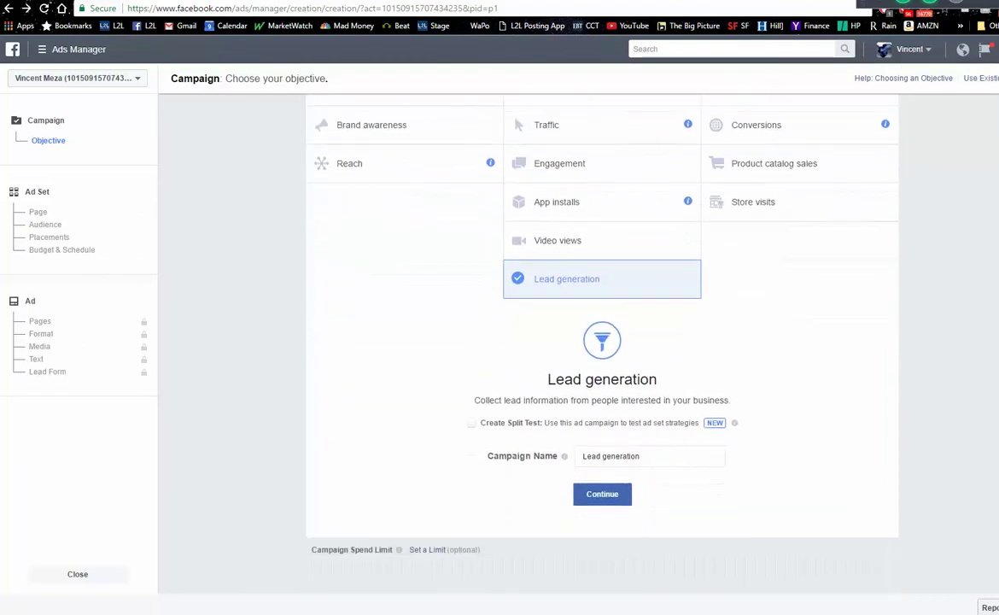
{"action": "left_click_drag", "start_coordinate": [654, 458], "coordinate": [564, 467]}
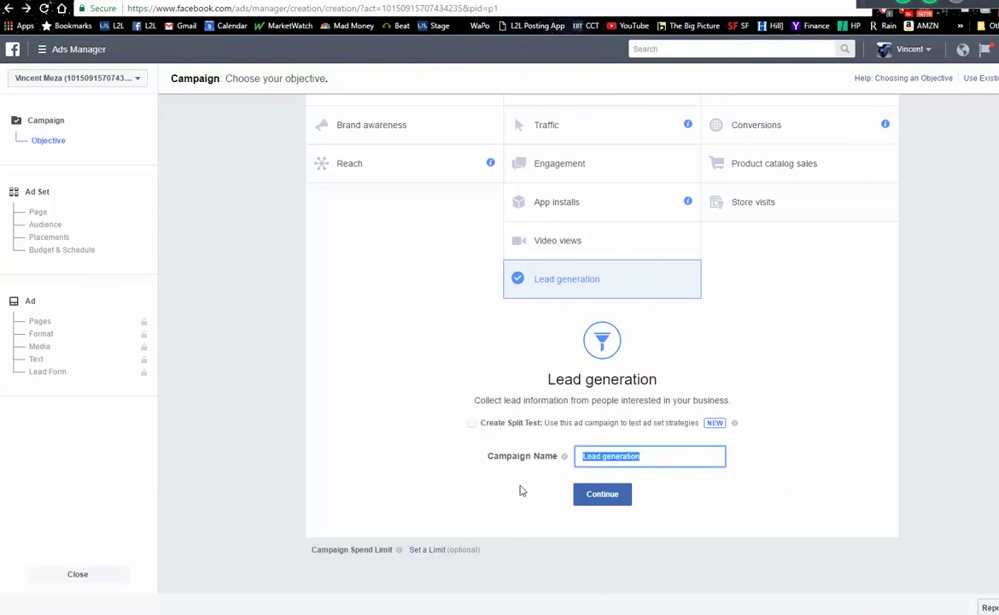
{"action": "type", "text": "ZA"}
{"action": "key", "text": "BackSpace"}
{"action": "key", "text": "BackSpace"}
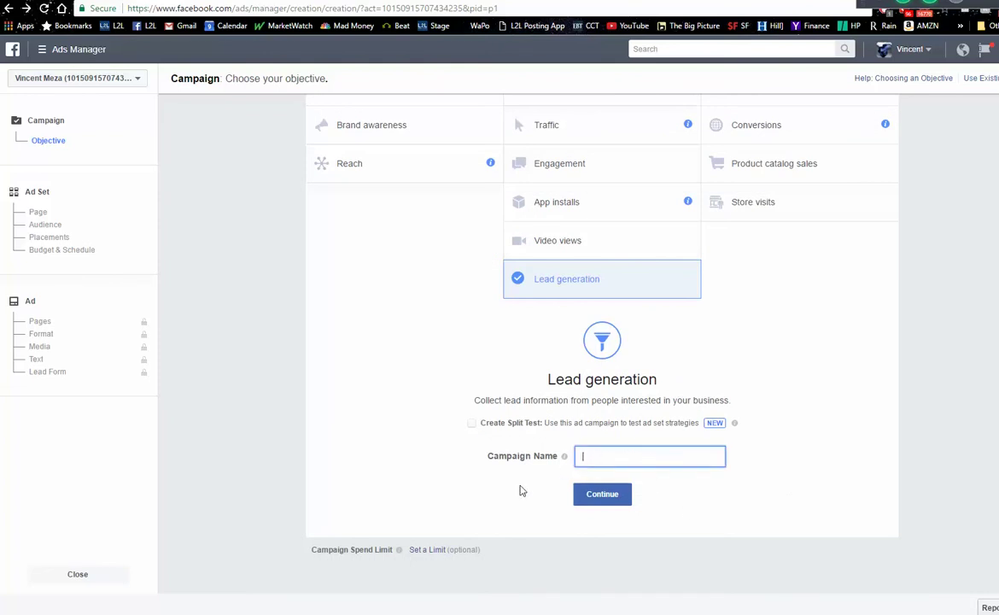
{"action": "type", "text": "JL FW May"}
{"action": "left_click", "coordinate": [598, 501]}
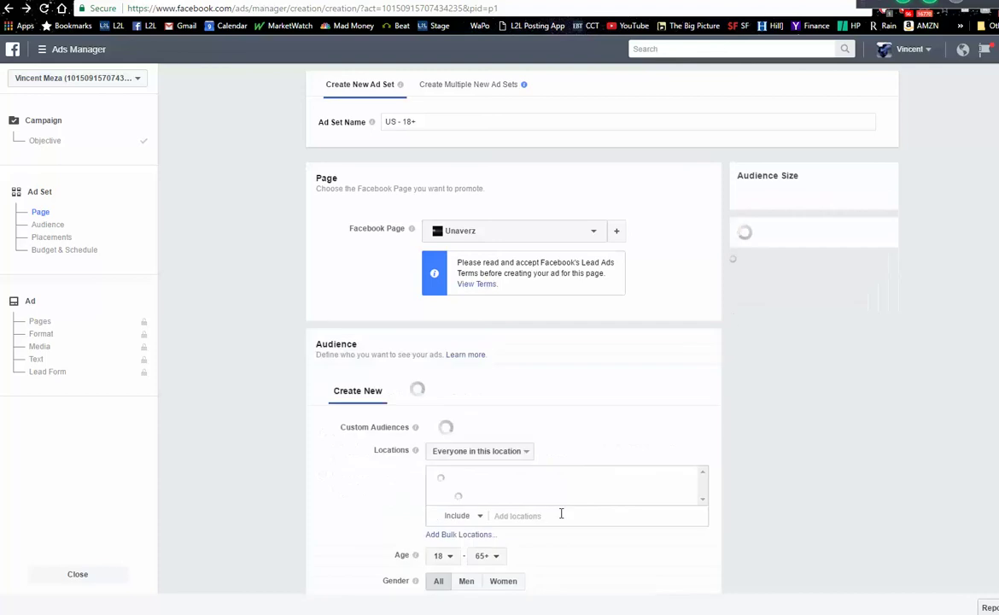
- Set the ad set's promoted Facebook Page to Listings-to-Leads and scroll down to the Audience fields
{"action": "left_click", "coordinate": [593, 232]}
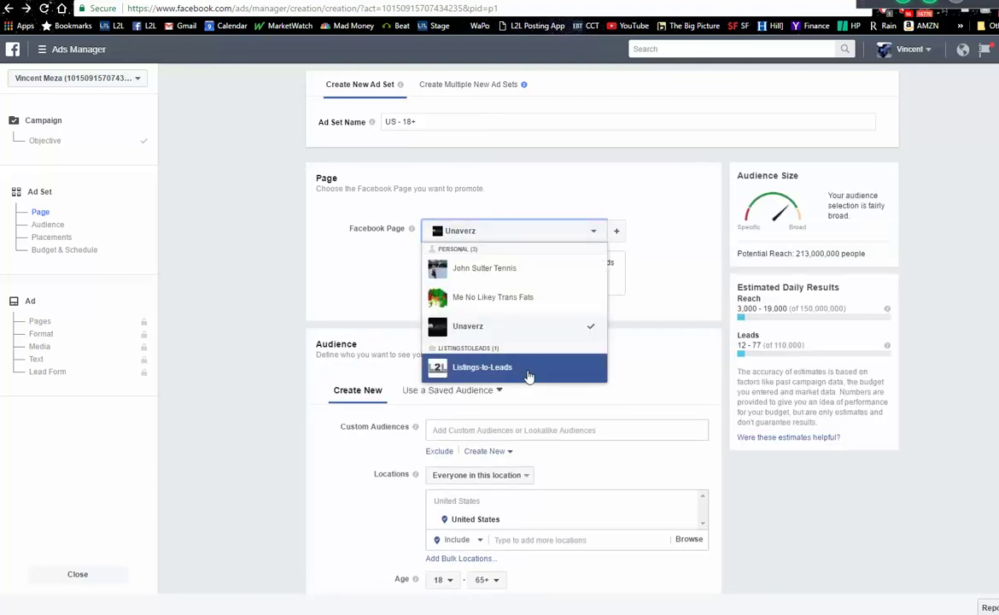
{"action": "left_click", "coordinate": [483, 367]}
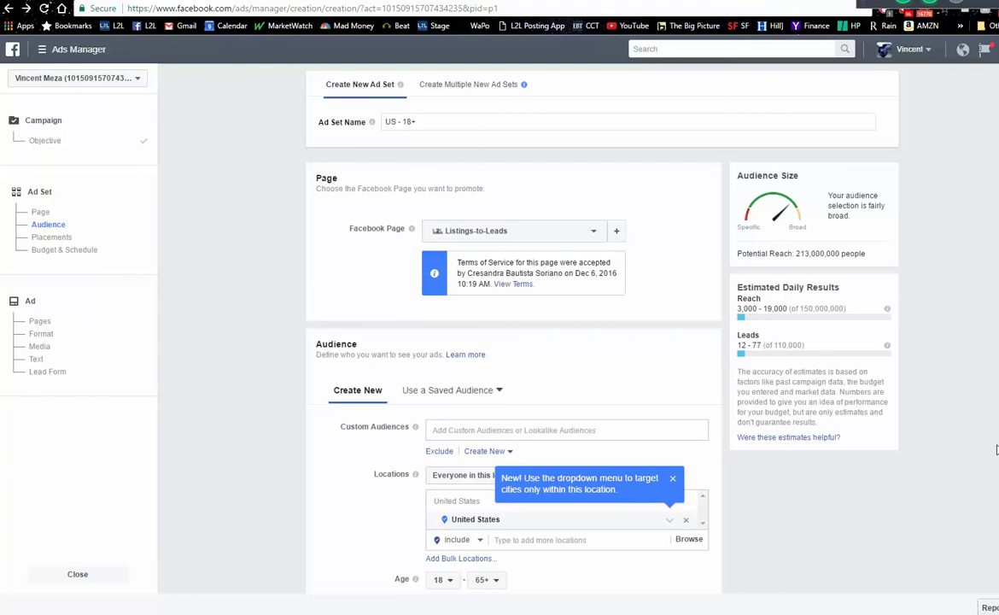
{"action": "left_click", "coordinate": [673, 480]}
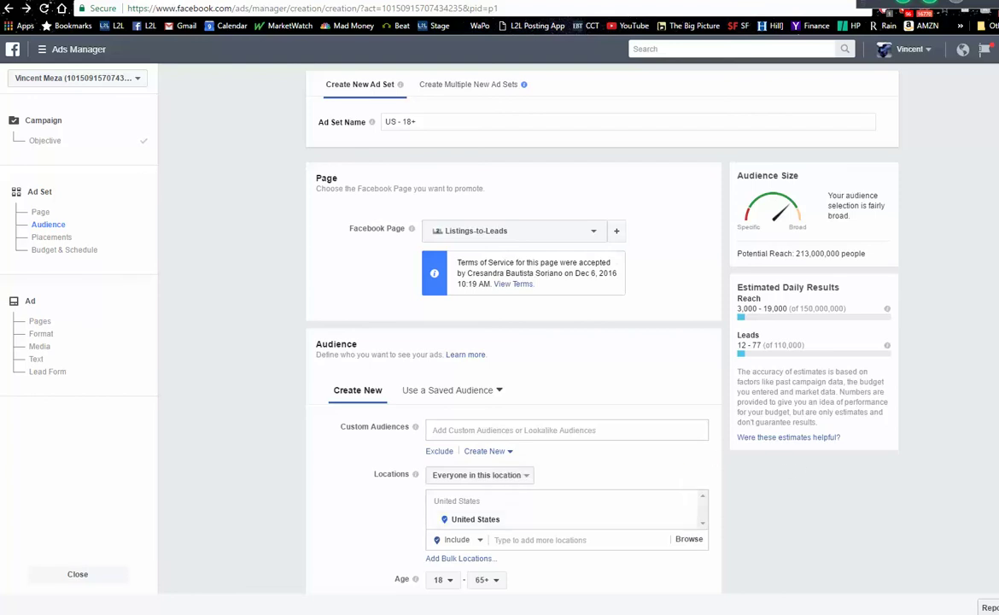
{"action": "scroll", "coordinate": [664, 414], "scroll_direction": "down", "scroll_amount": 3}
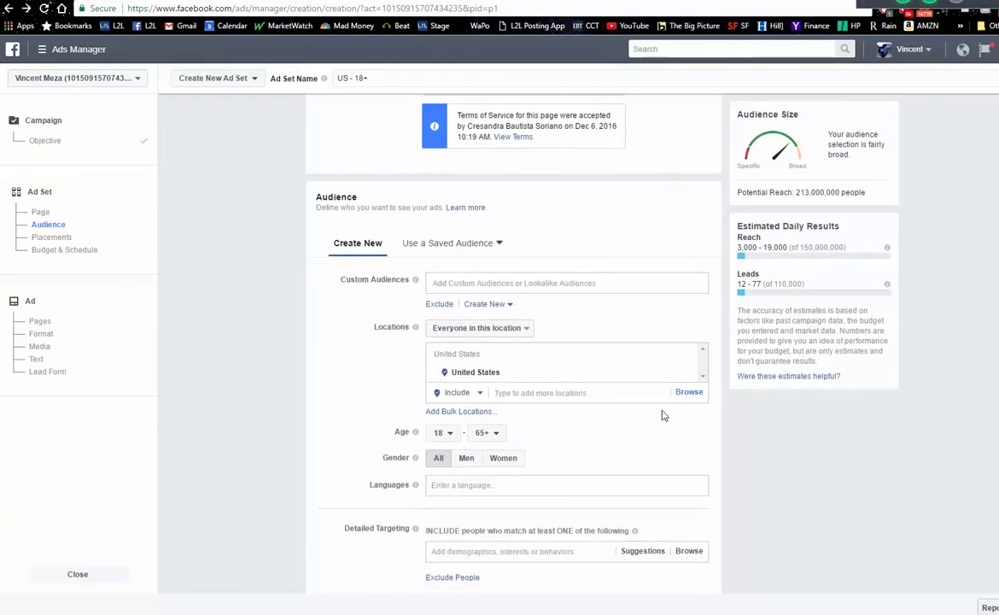
- Replace the United States location with Fort Wayne, Indiana
{"action": "left_click", "coordinate": [546, 393]}
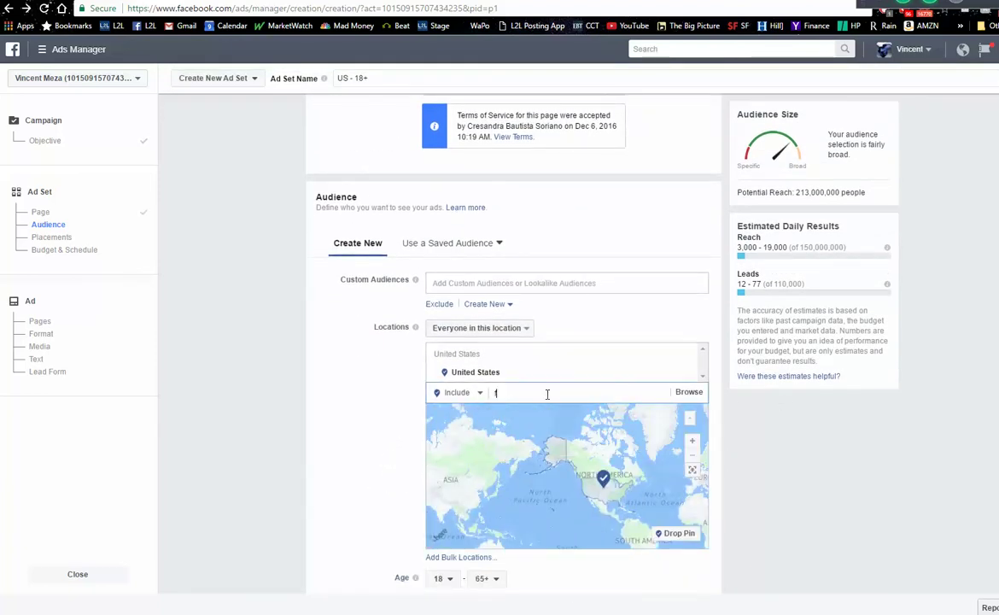
{"action": "type", "text": "fort way"}
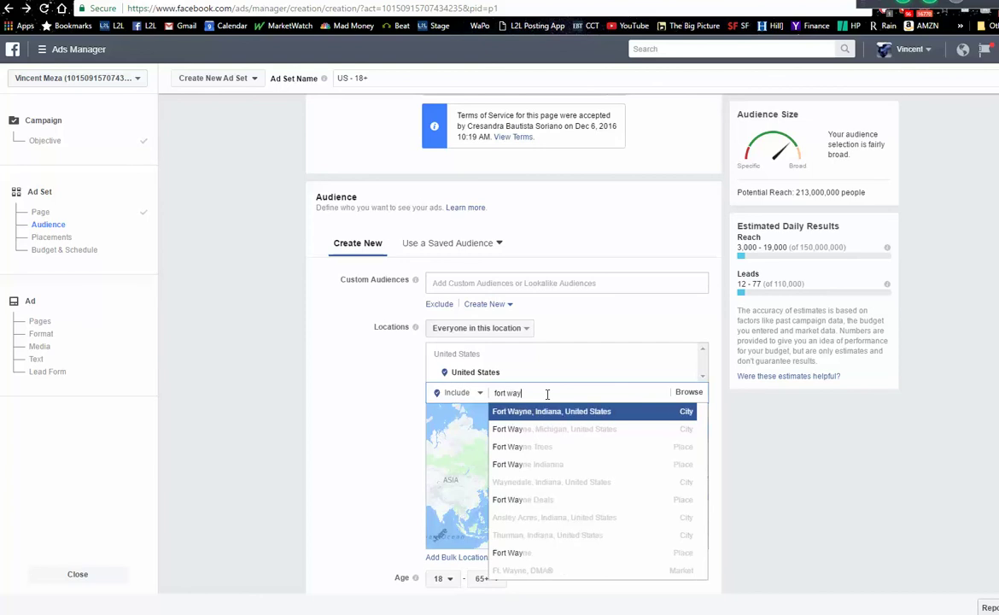
{"action": "key", "text": "Return"}
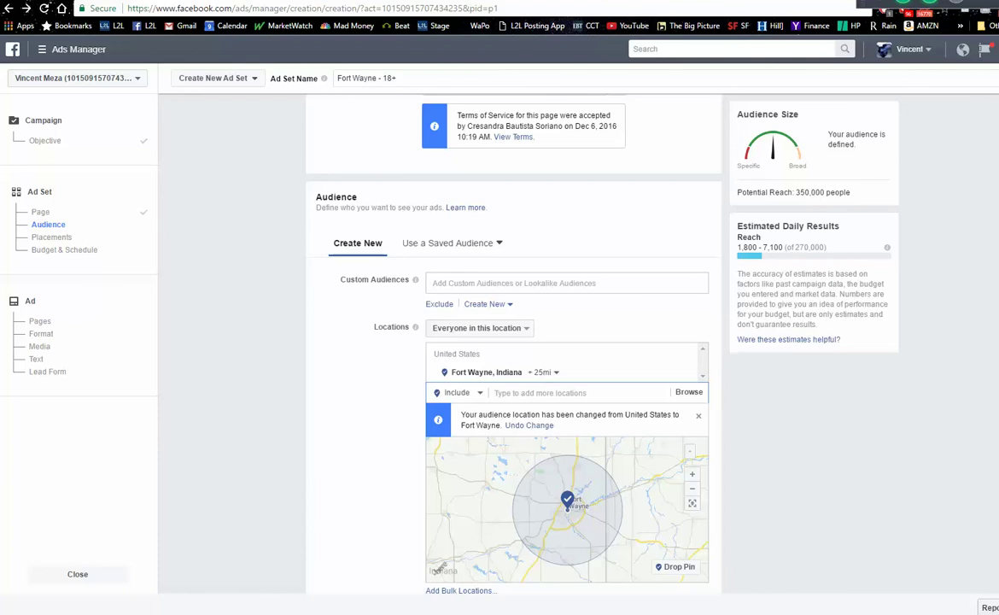
- Shrink the Fort Wayne radius to 11 miles and set the minimum age to 26
{"action": "scroll", "coordinate": [512, 342], "scroll_direction": "down", "scroll_amount": 2}
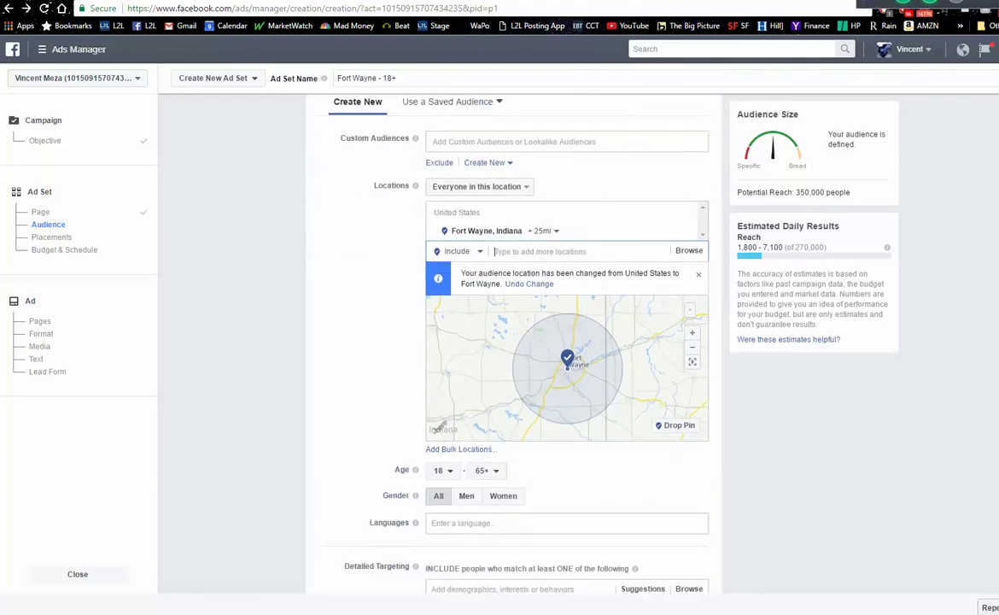
{"action": "scroll", "coordinate": [512, 341], "scroll_direction": "down", "scroll_amount": 1}
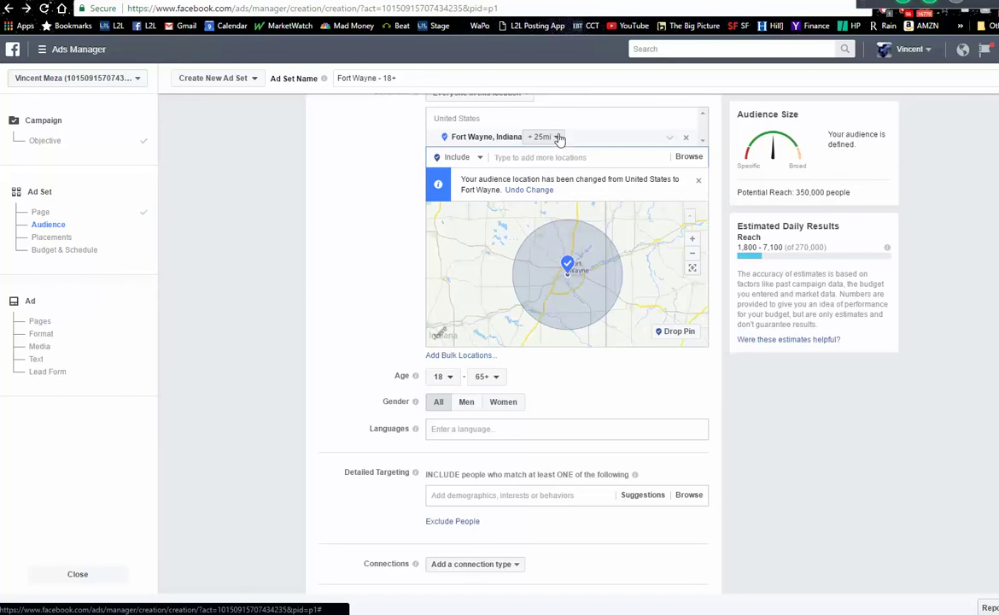
{"action": "left_click", "coordinate": [556, 140]}
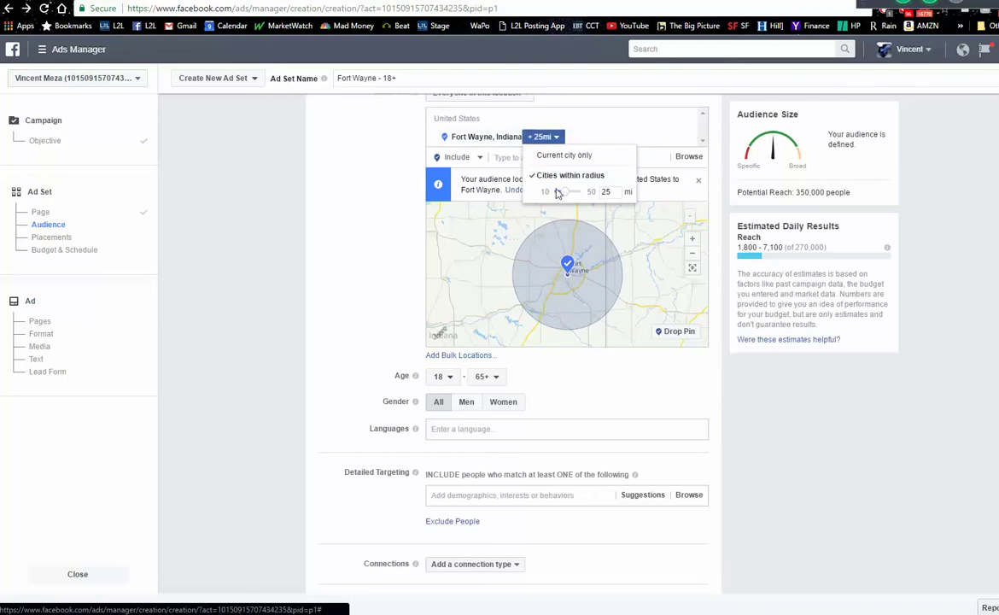
{"action": "left_click", "coordinate": [557, 191]}
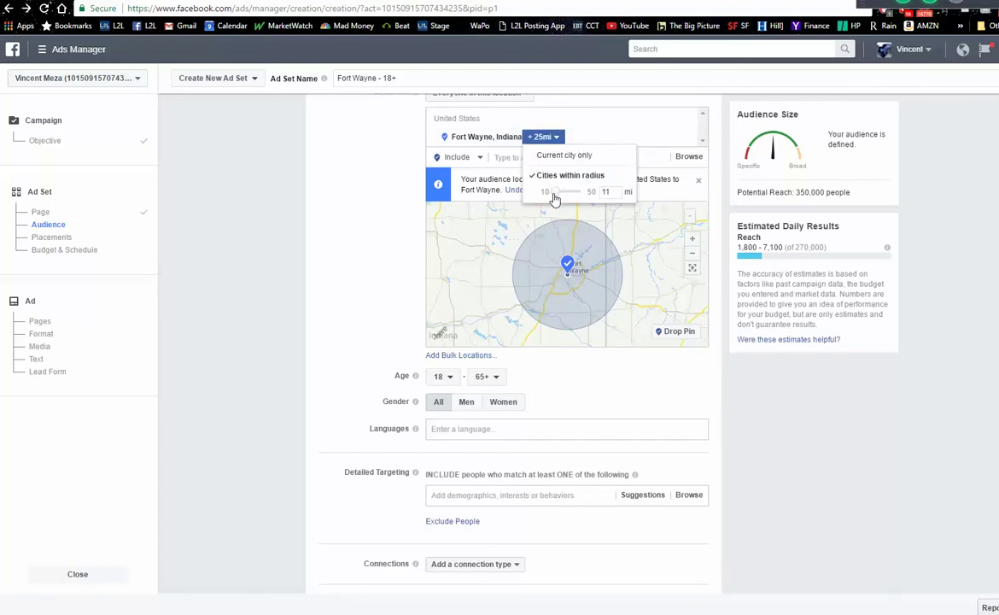
{"action": "left_click_drag", "start_coordinate": [559, 197], "coordinate": [547, 197]}
{"action": "left_click", "coordinate": [600, 365]}
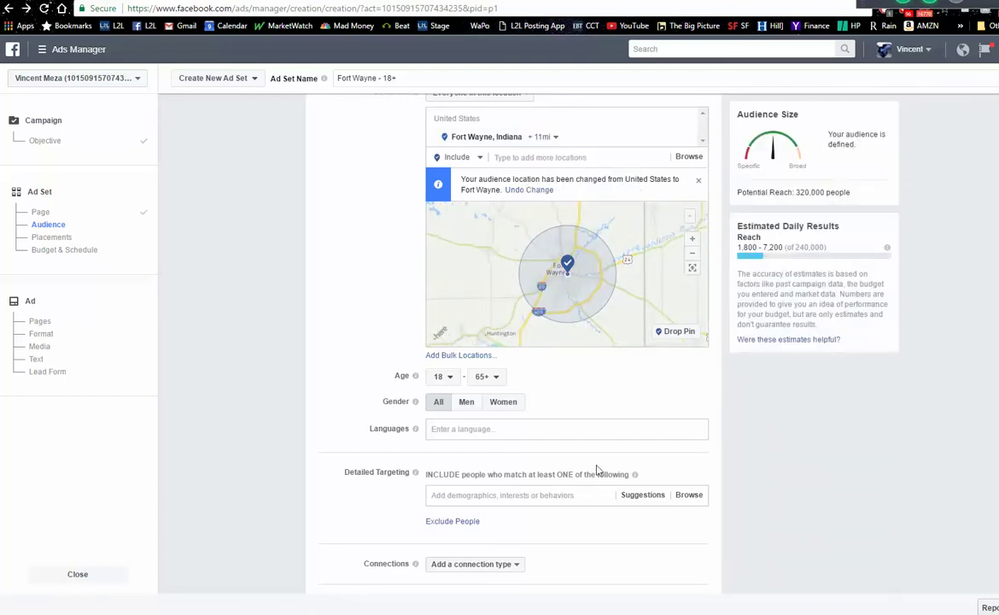
{"action": "left_click", "coordinate": [457, 384]}
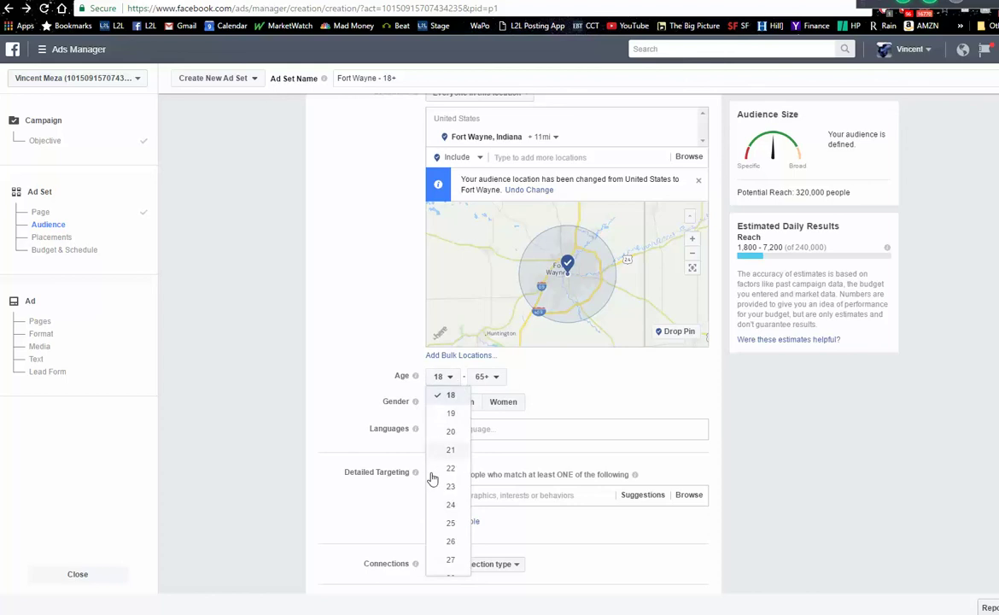
{"action": "left_click", "coordinate": [449, 544]}
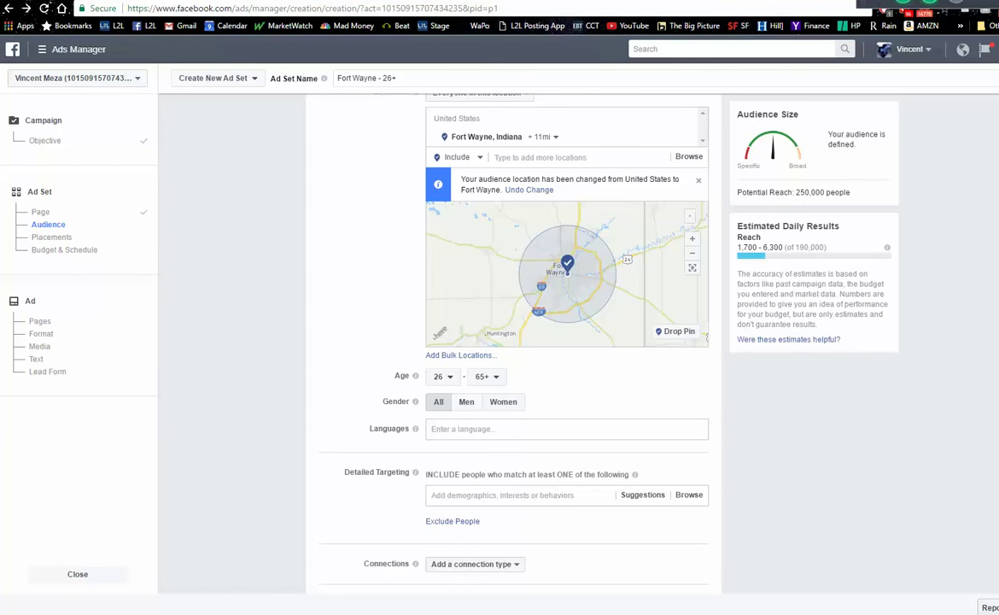
- Switch the budget to a $20 lifetime budget
{"action": "scroll", "coordinate": [759, 468], "scroll_direction": "down", "scroll_amount": 5}
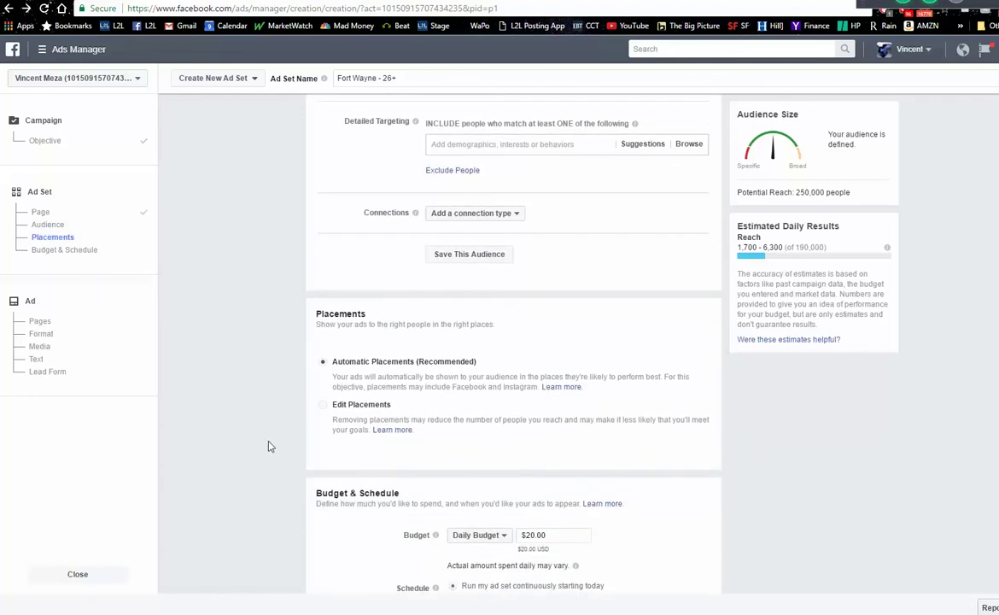
{"action": "left_click", "coordinate": [502, 536]}
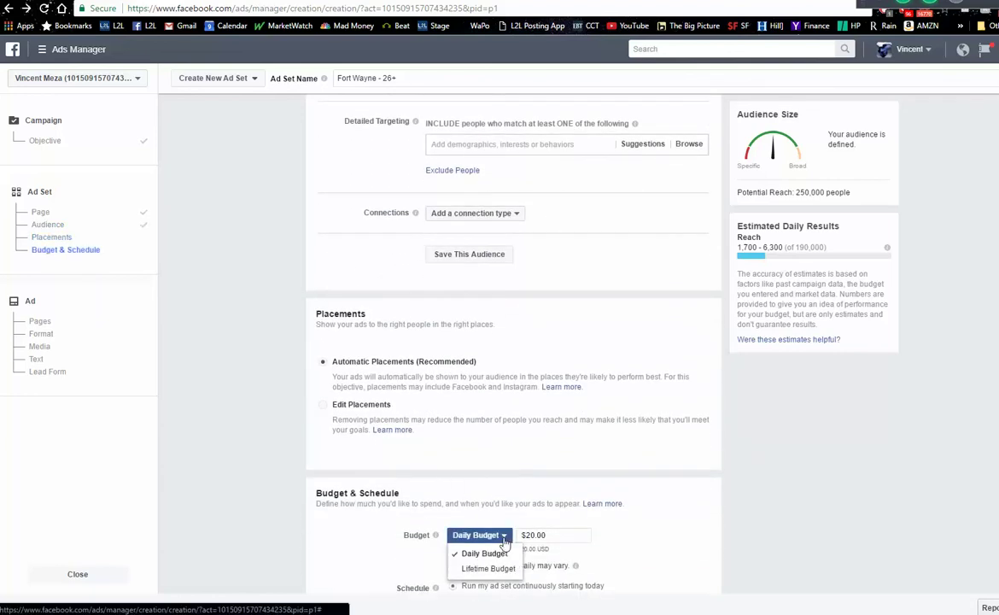
{"action": "left_click", "coordinate": [489, 569]}
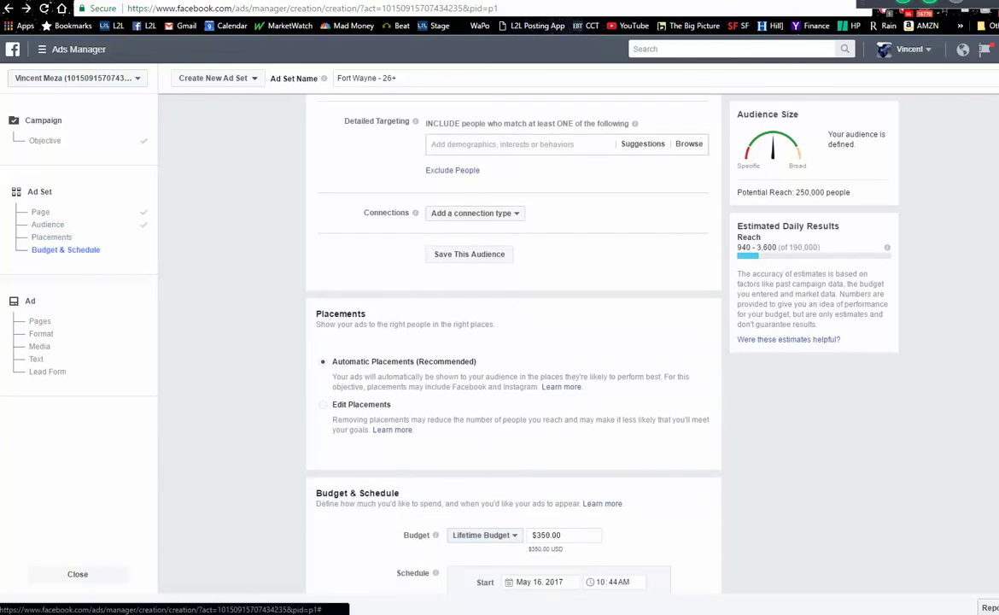
{"action": "scroll", "coordinate": [715, 403], "scroll_direction": "down", "scroll_amount": 2}
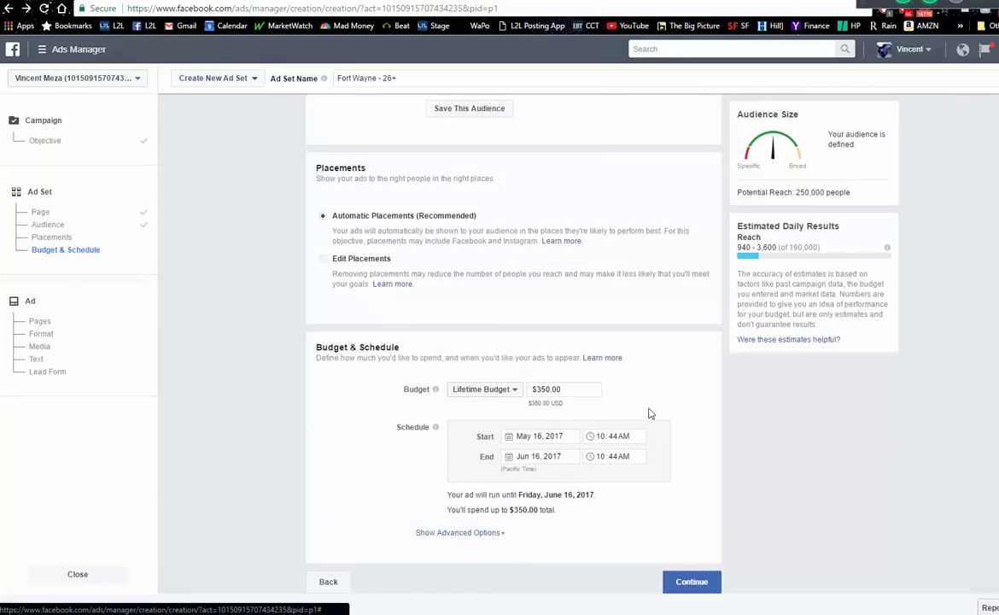
{"action": "left_click", "coordinate": [537, 389]}
{"action": "left_click_drag", "start_coordinate": [545, 389], "coordinate": [533, 389]}
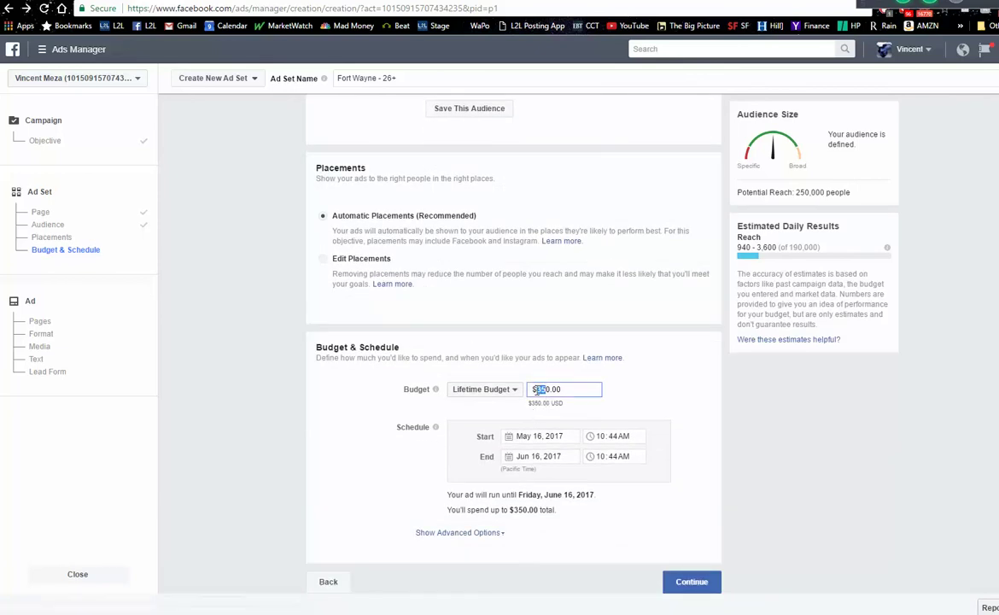
{"action": "type", "text": "$2"}
- Set the ad set end date to May 20, 2017
{"action": "left_click", "coordinate": [511, 456]}
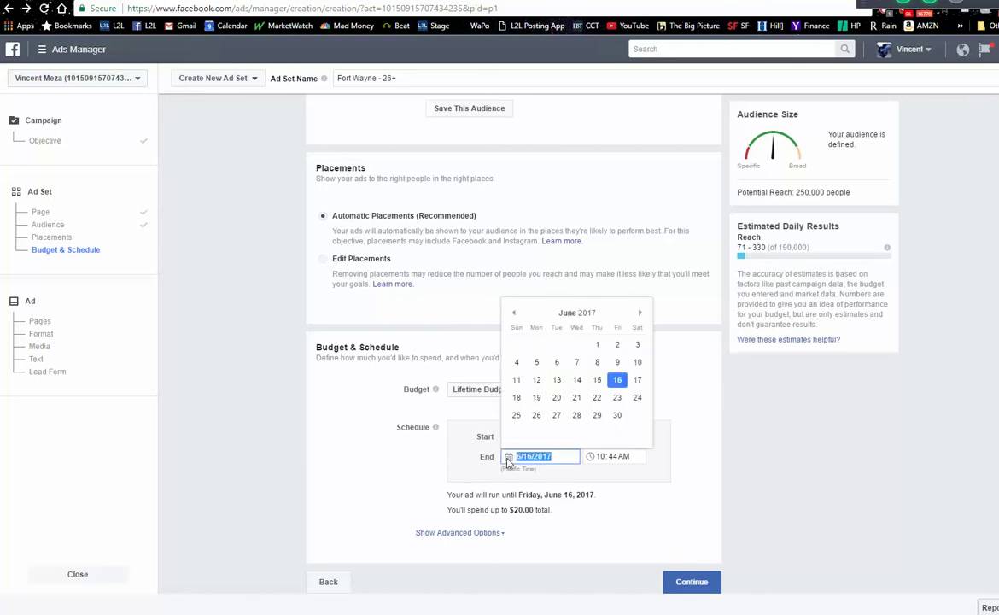
{"action": "left_click", "coordinate": [514, 314]}
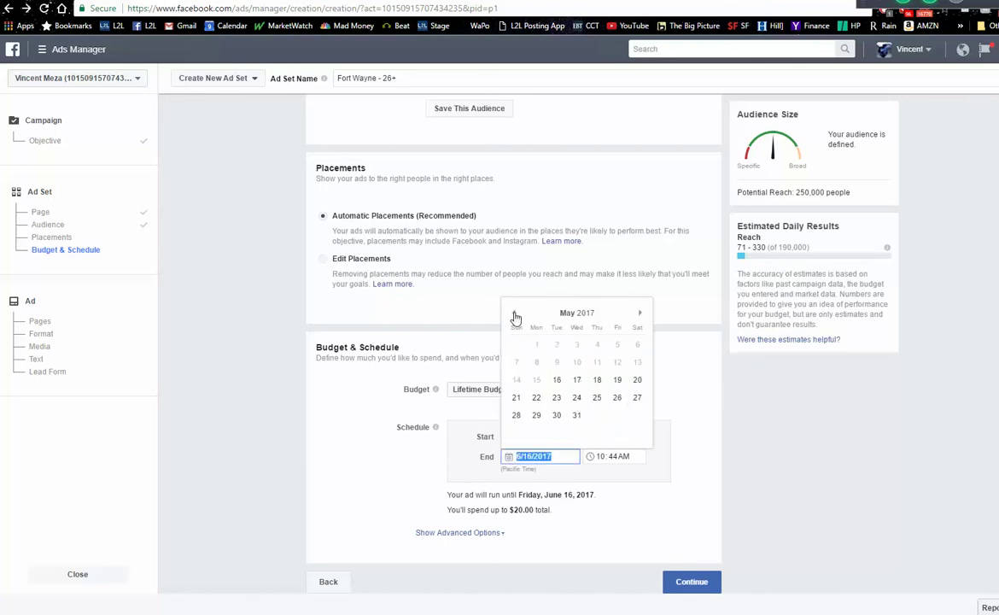
{"action": "left_click", "coordinate": [637, 381]}
{"action": "left_click", "coordinate": [654, 489]}
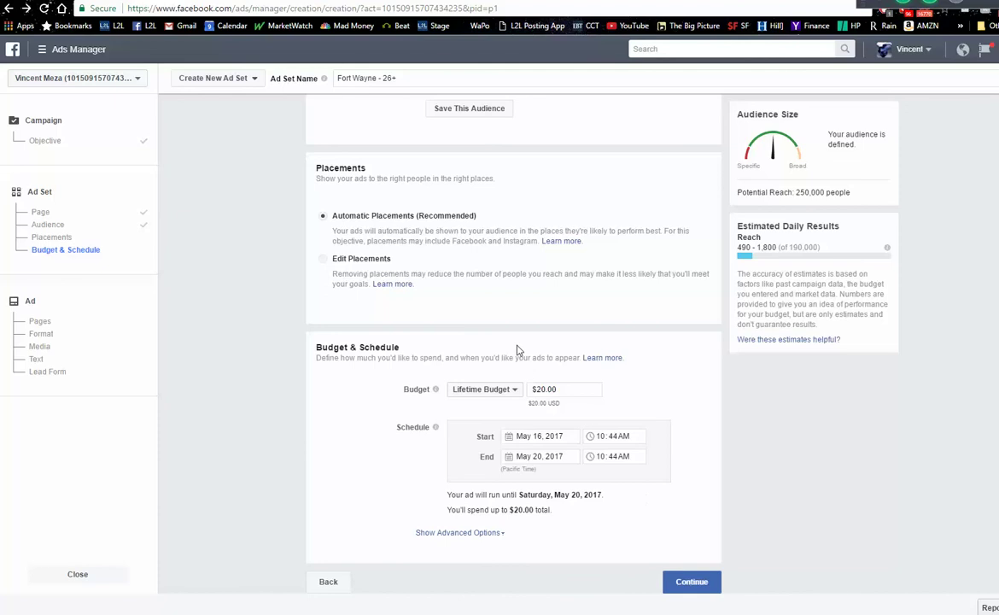
- Choose Edit Placements and continue on to the ad setup
{"action": "left_click", "coordinate": [323, 264]}
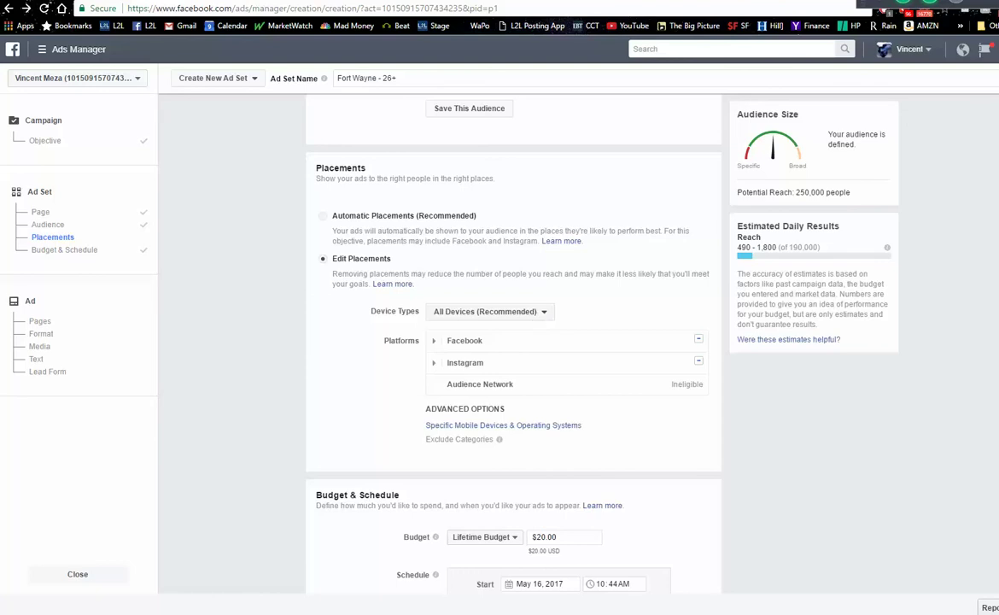
{"action": "scroll", "coordinate": [512, 342], "scroll_direction": "down", "scroll_amount": 2}
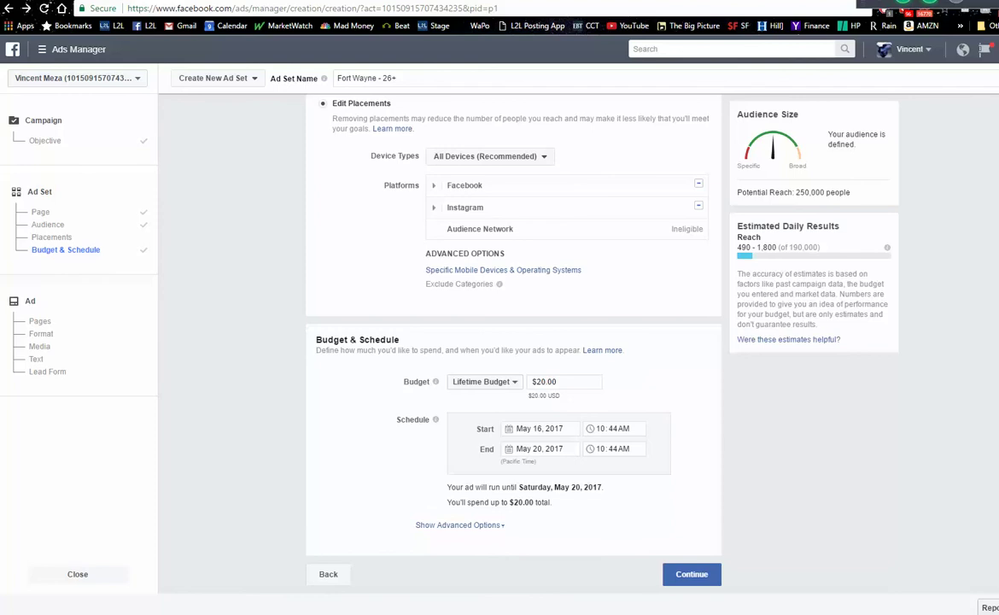
{"action": "left_click", "coordinate": [695, 577]}
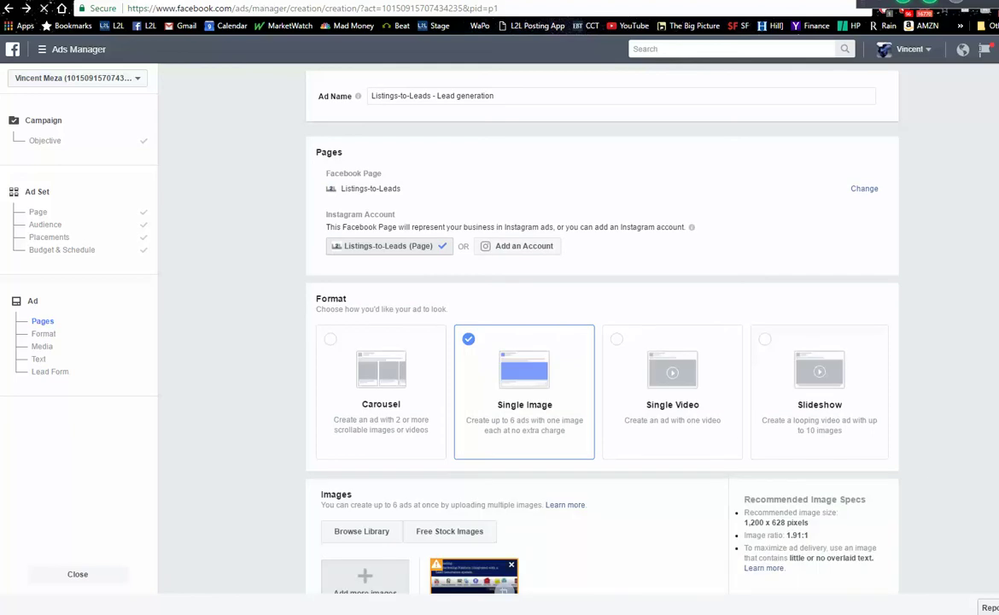
- Remove the uploaded 851×315 image from the ad
{"action": "scroll", "coordinate": [602, 341], "scroll_direction": "down", "scroll_amount": 3}
{"action": "scroll", "coordinate": [602, 342], "scroll_direction": "down", "scroll_amount": 1}
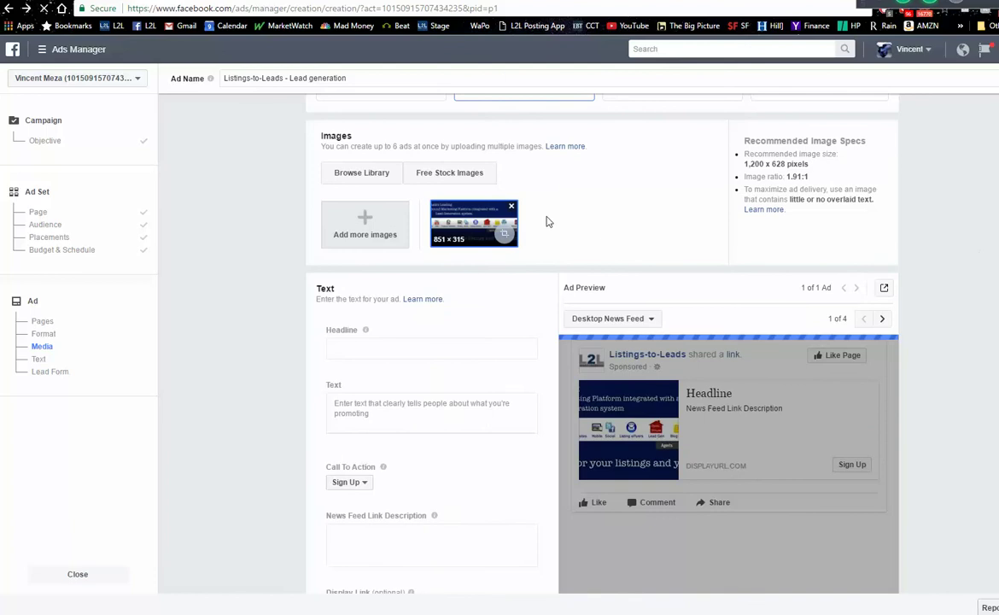
{"action": "scroll", "coordinate": [529, 247], "scroll_direction": "up", "scroll_amount": 1}
{"action": "left_click", "coordinate": [511, 268]}
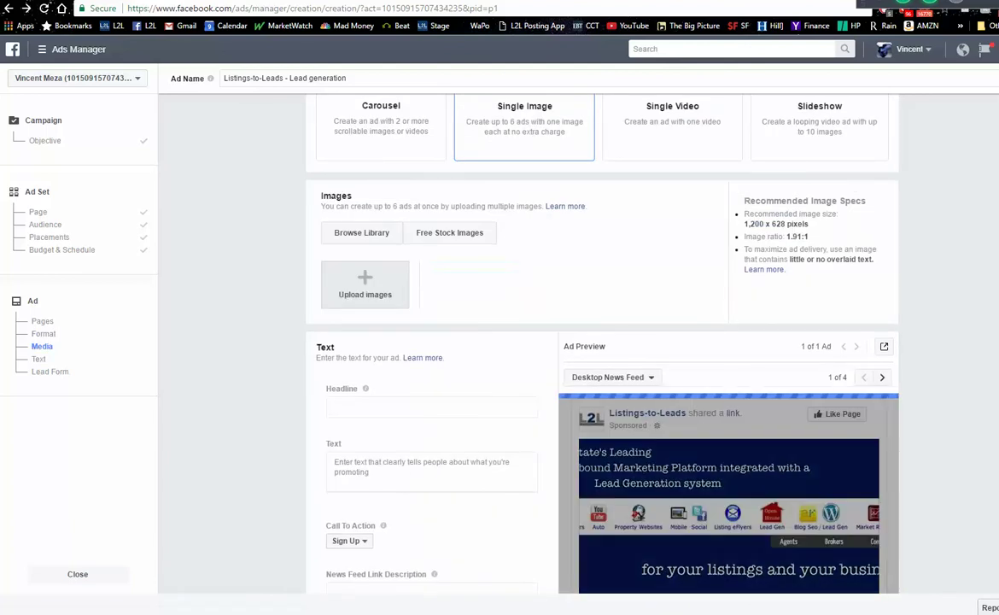
- Revisit the ad set placements, then switch to the Listings to Leads listings tab
{"action": "scroll", "coordinate": [602, 342], "scroll_direction": "up", "scroll_amount": 4}
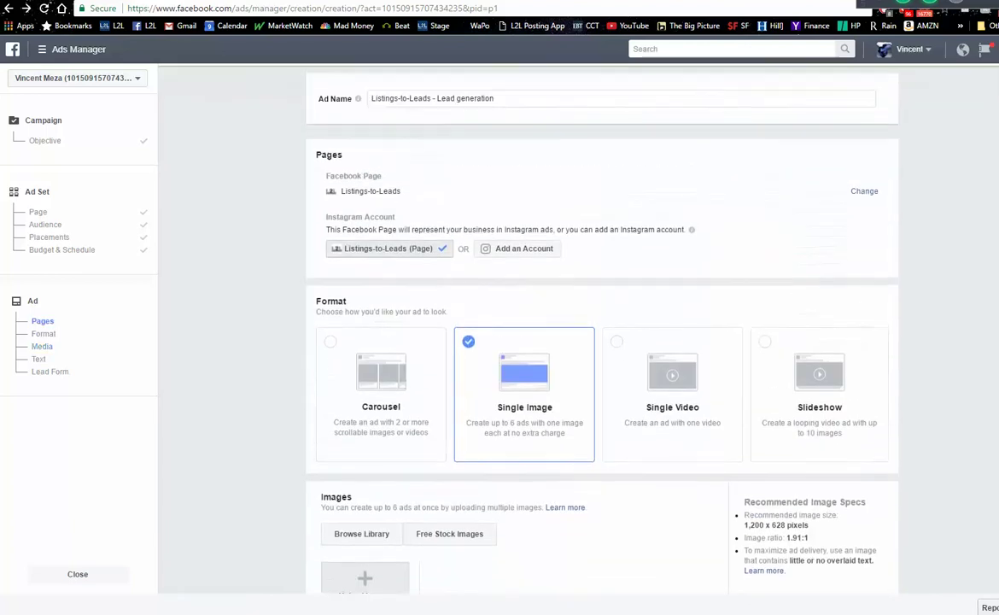
{"action": "left_click", "coordinate": [68, 234]}
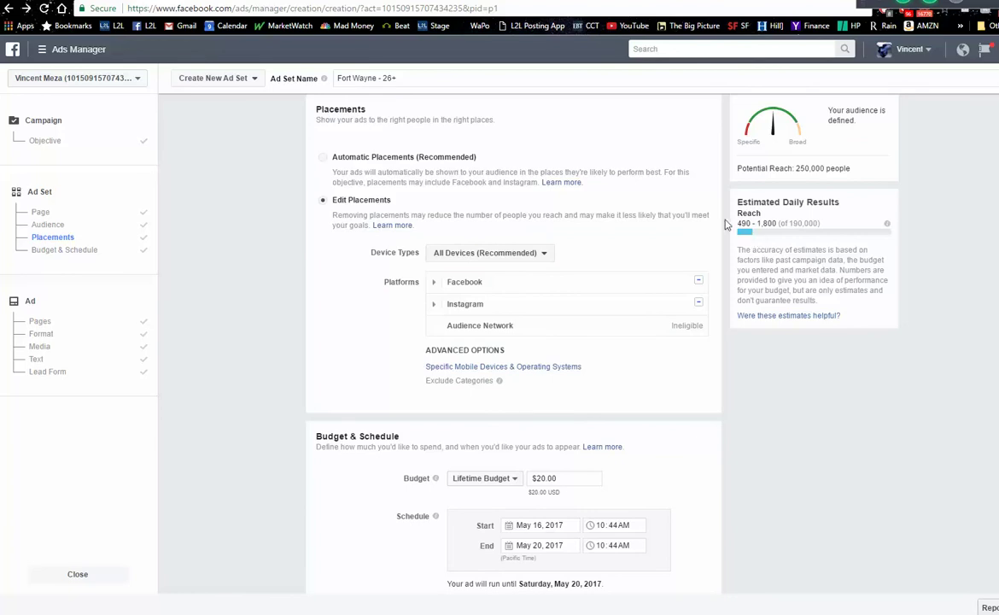
{"action": "key", "text": "ctrl+Tab"}
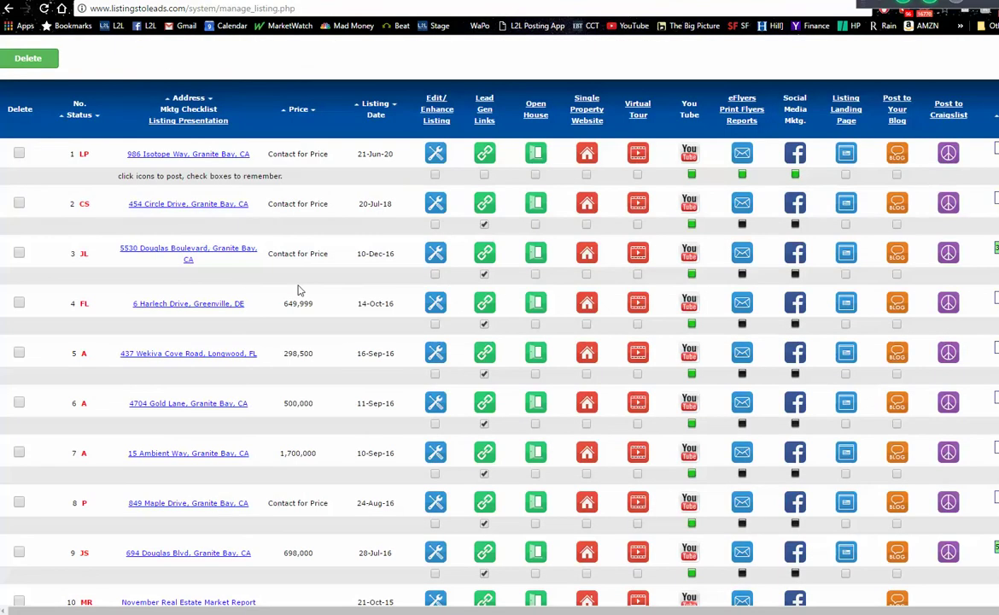